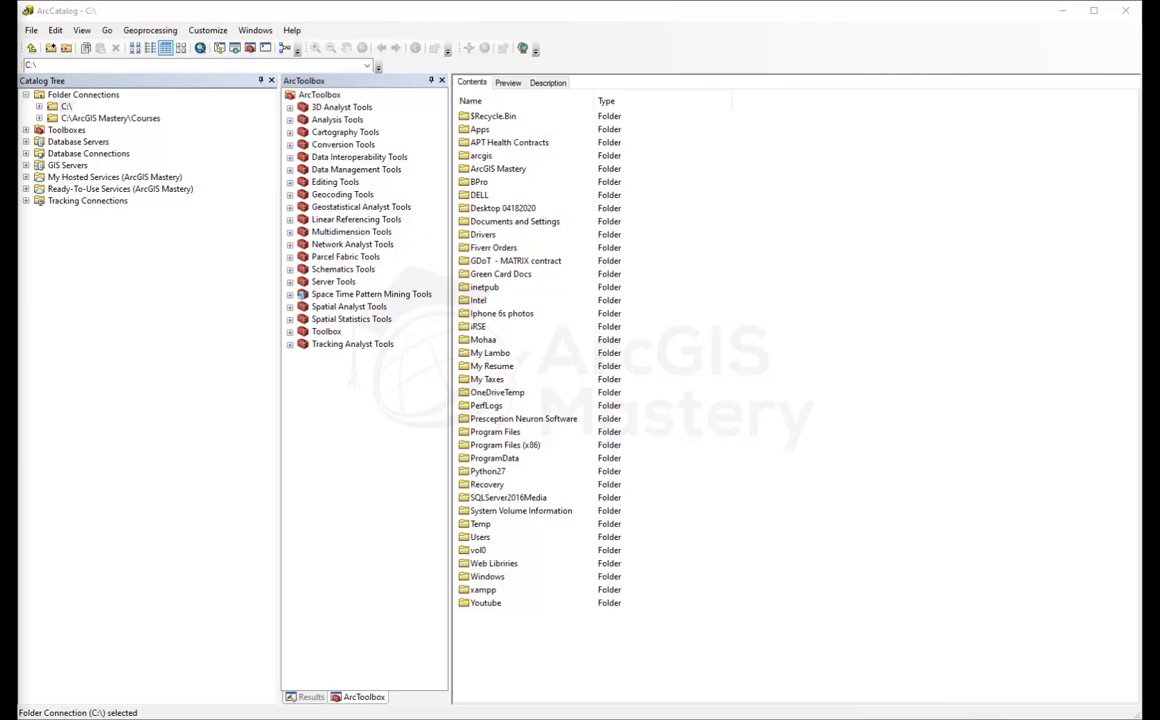
Add a folder connection to the copied path of the ArcMap course's "5- Editing Data\Data" folder
click(78, 94)
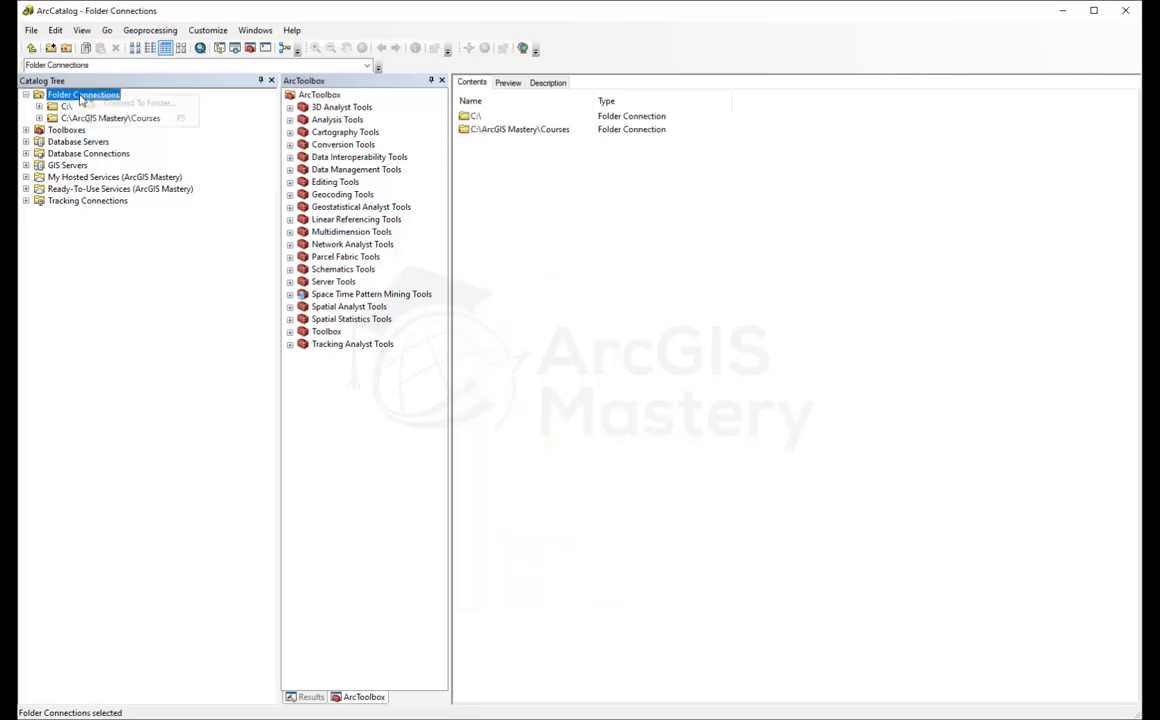
right_click(79, 95)
click(120, 104)
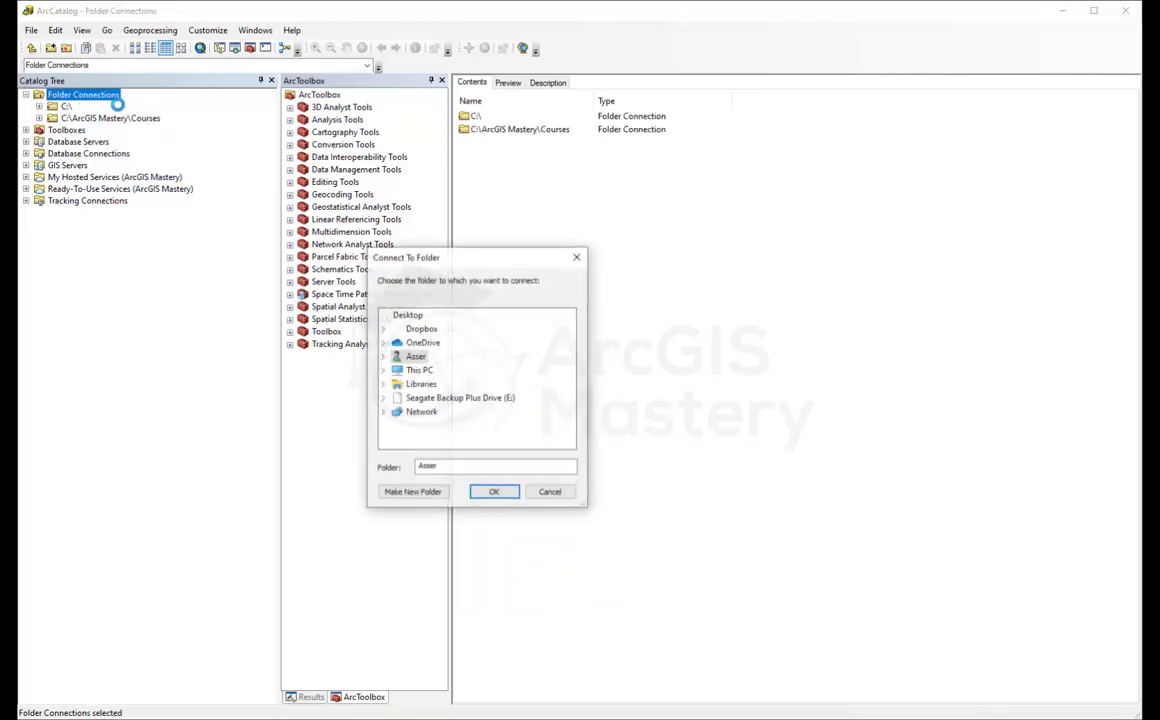
click(498, 467)
key(ctrl+a)
key(ctrl+v)
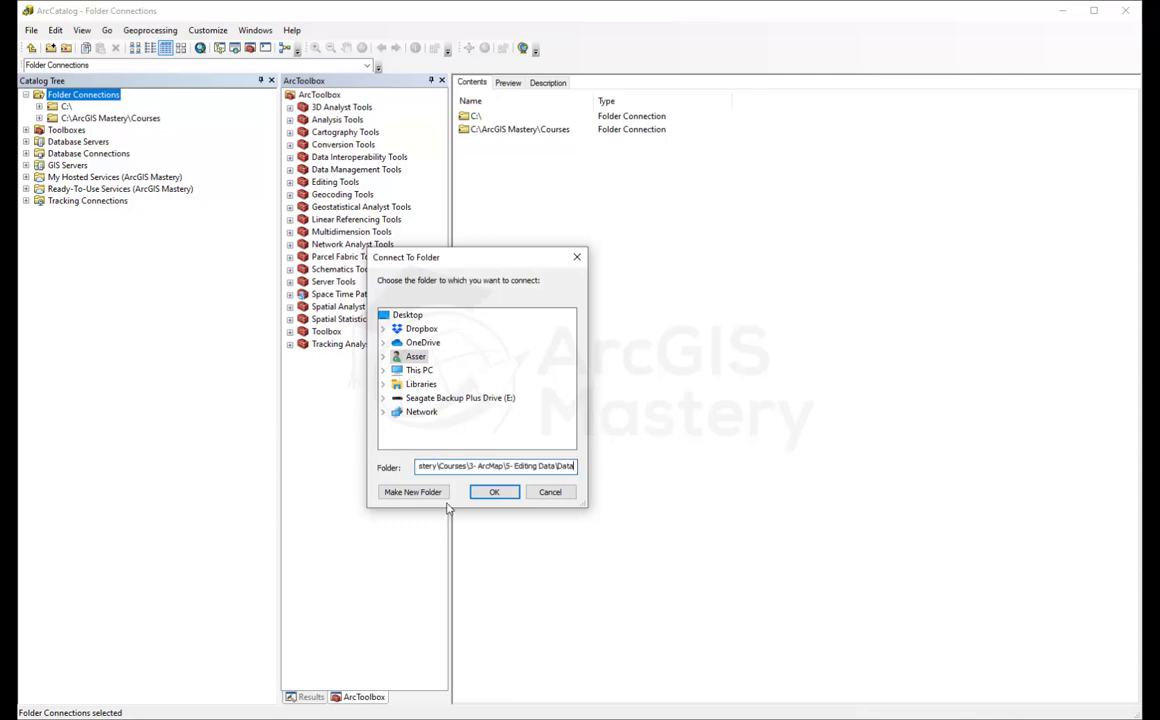
click(479, 496)
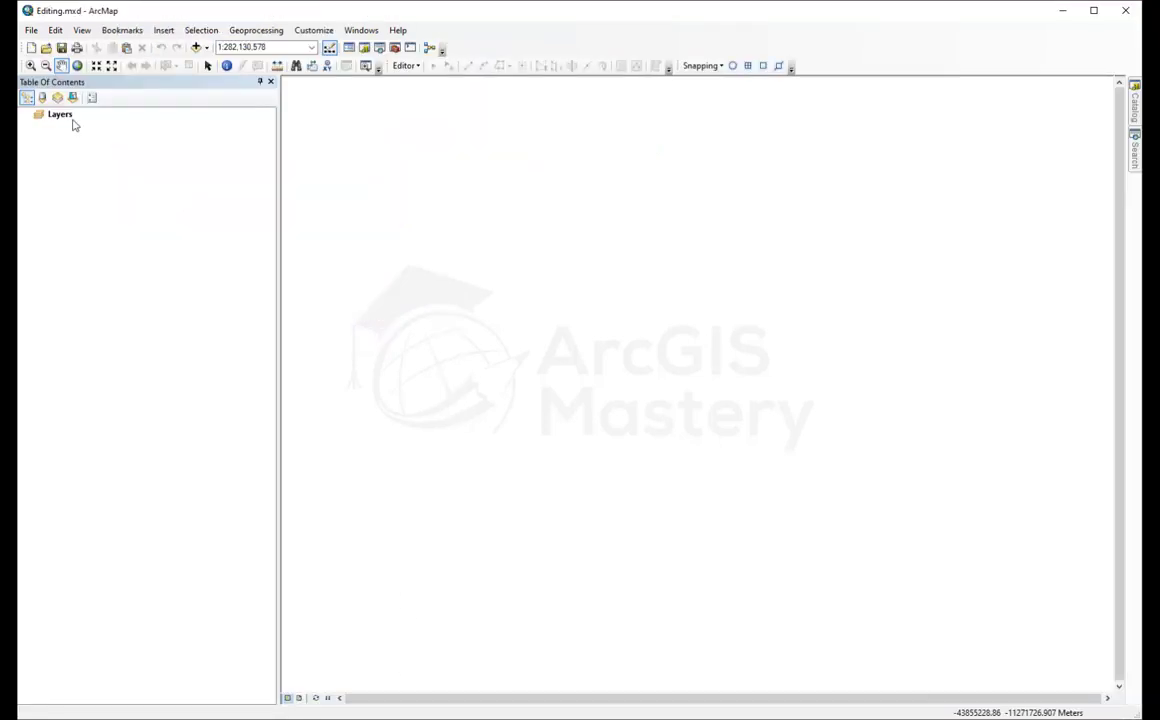
Switch to ArcMap and add the STREETS feature class from MyDataset in MyFileGDB.gdb to the map
click(1135, 110)
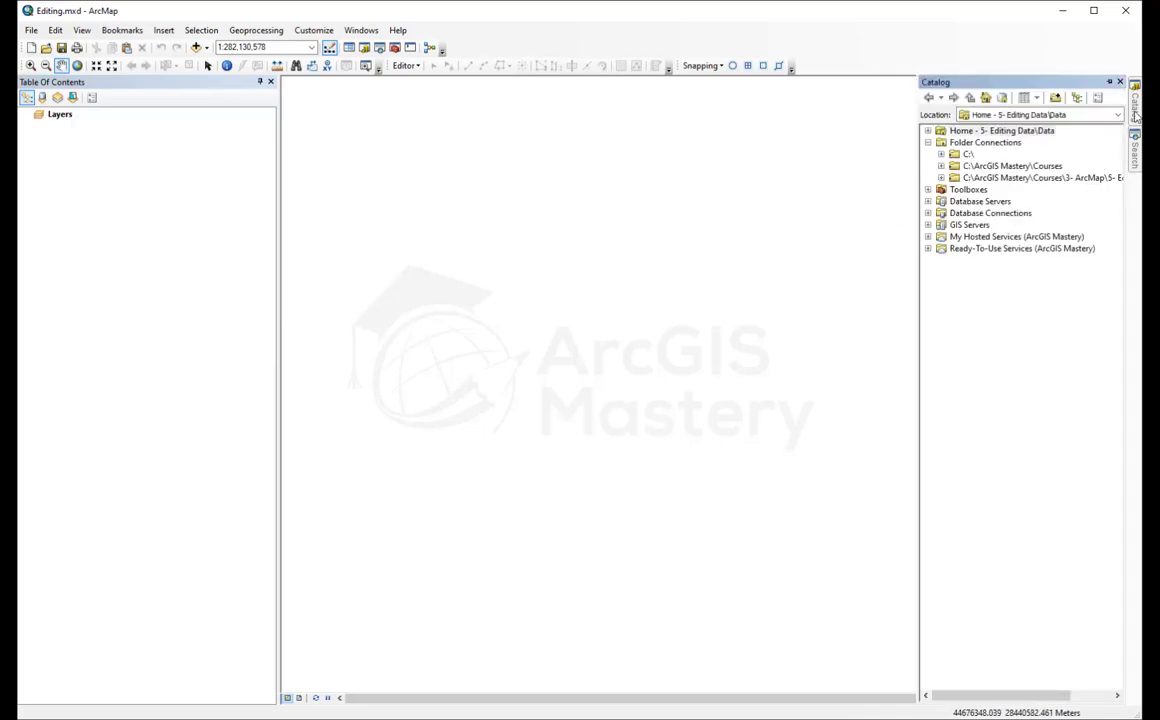
click(941, 178)
click(954, 189)
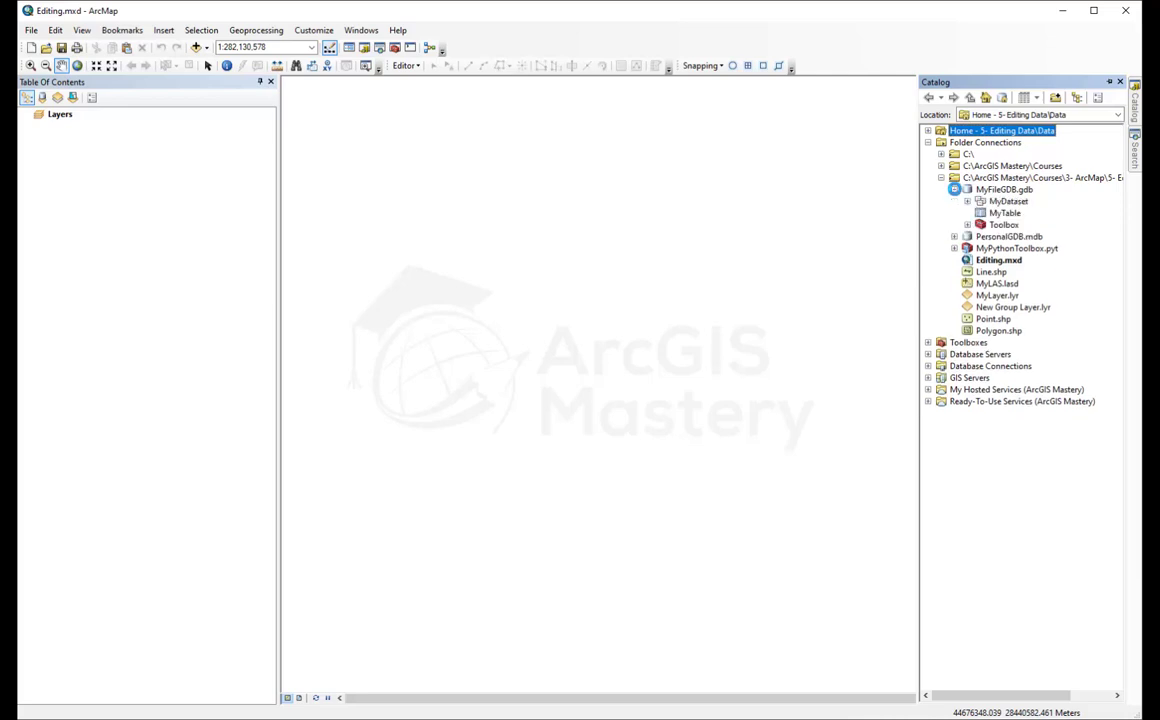
click(967, 201)
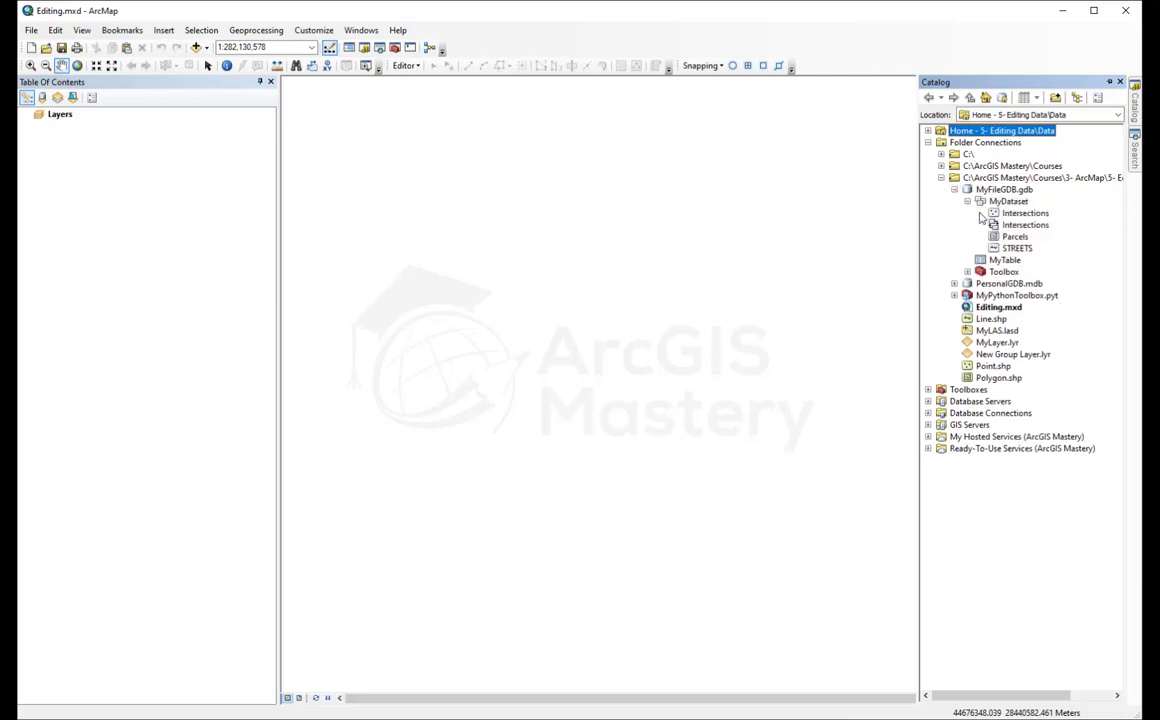
click(1022, 213)
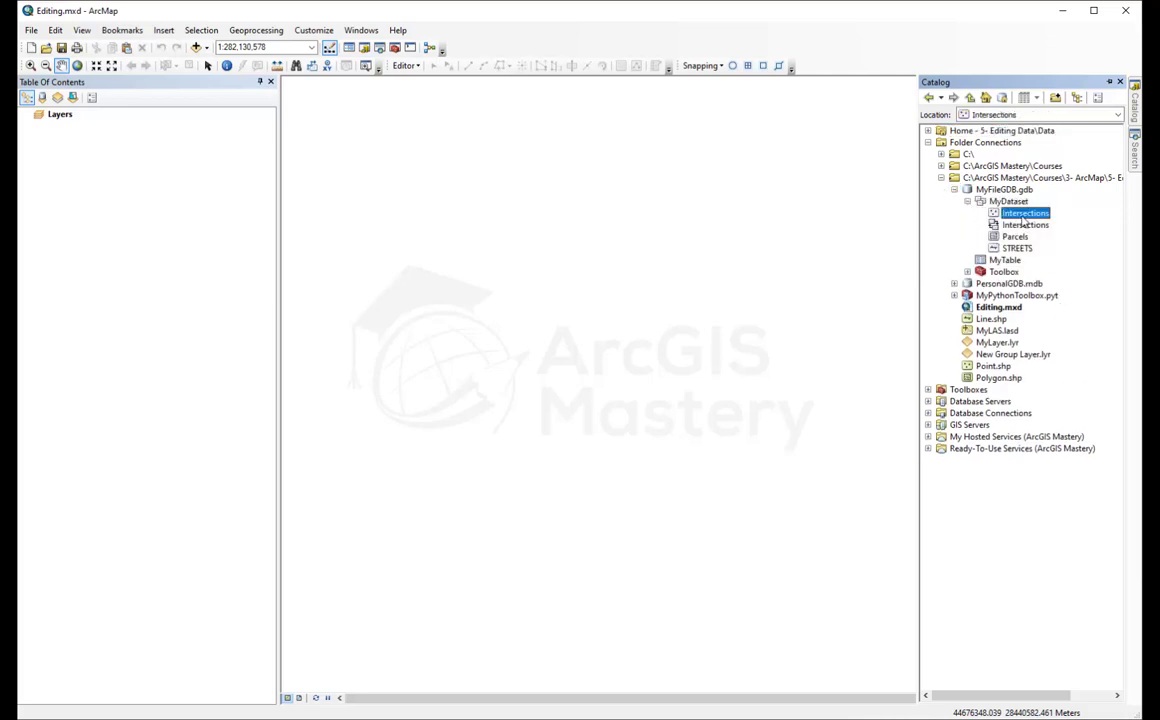
click(1014, 237)
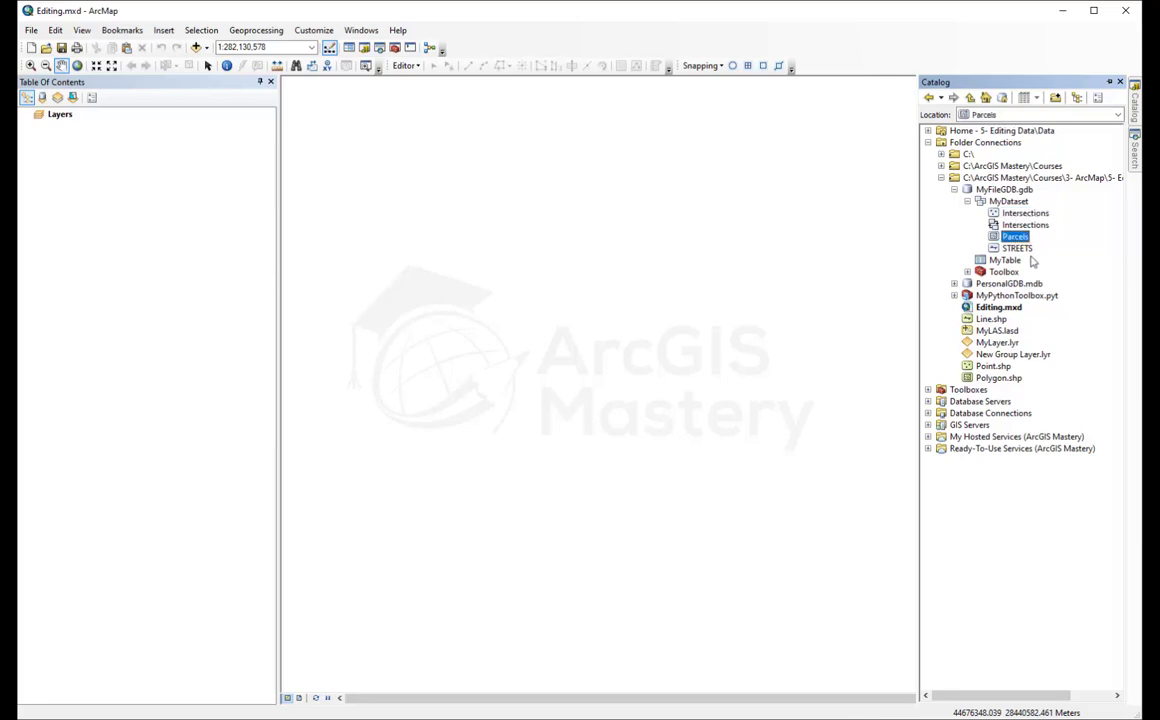
click(1018, 249)
drag(1018, 257, 235, 245)
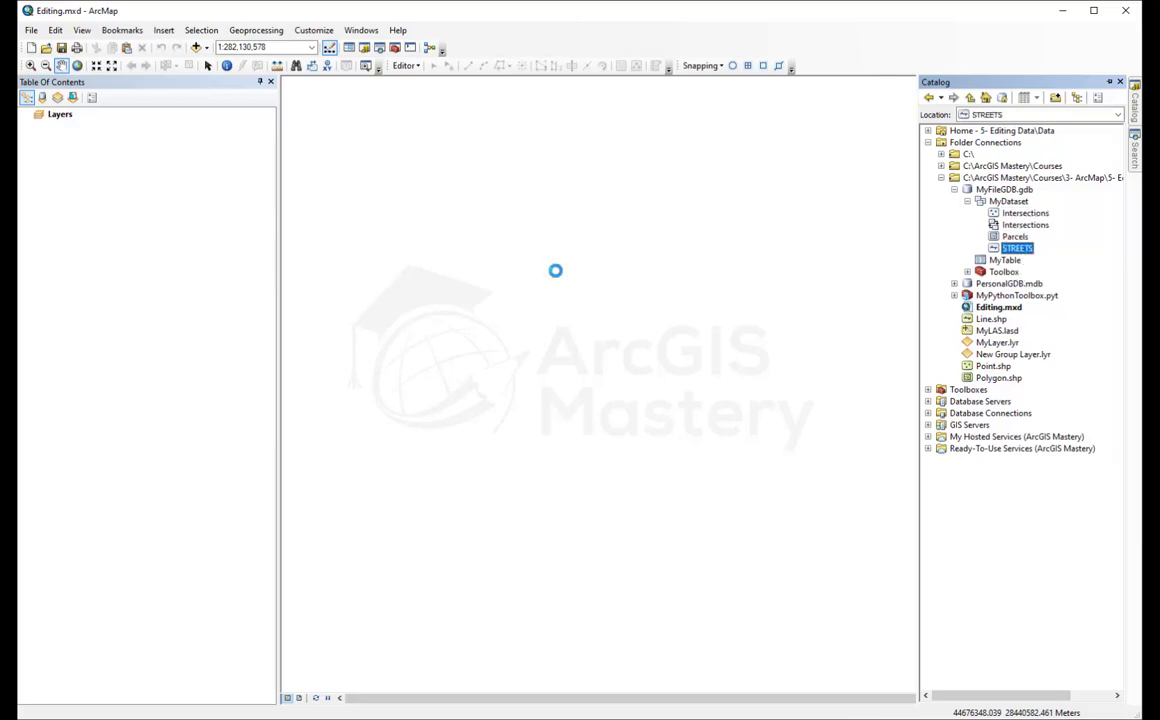
Add the Parcels and Intersections feature classes from MyDataset to the map
click(1025, 225)
drag(1014, 237, 170, 215)
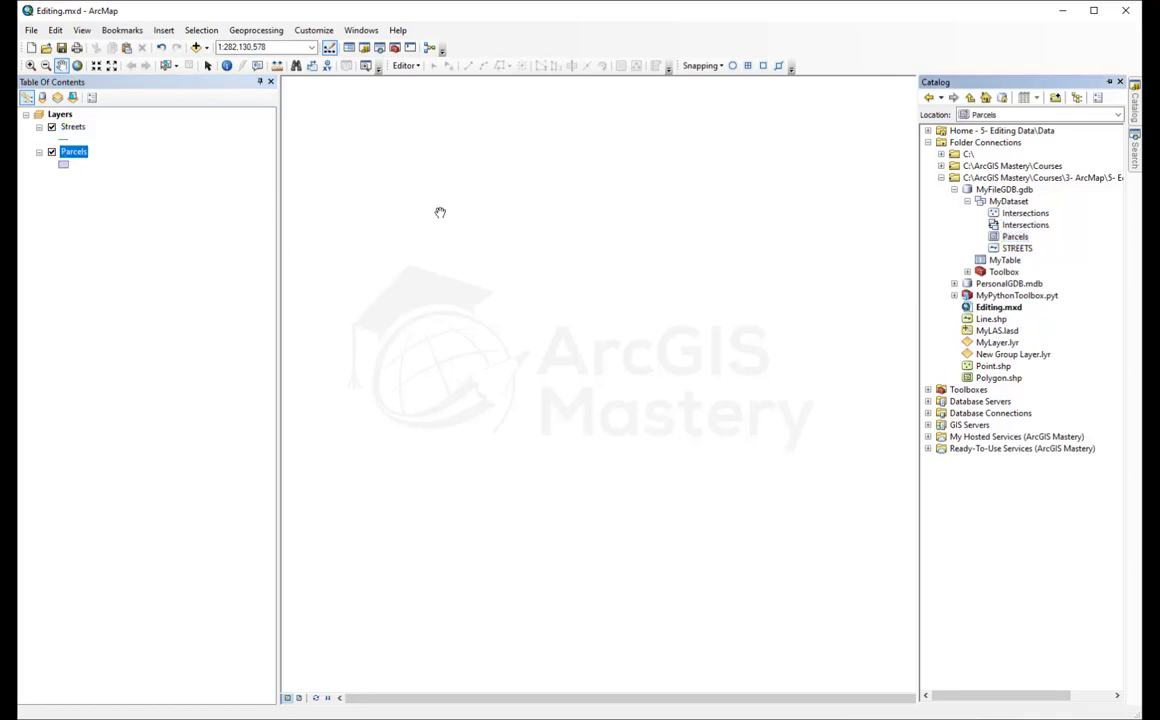
click(1025, 213)
drag(1025, 213, 155, 246)
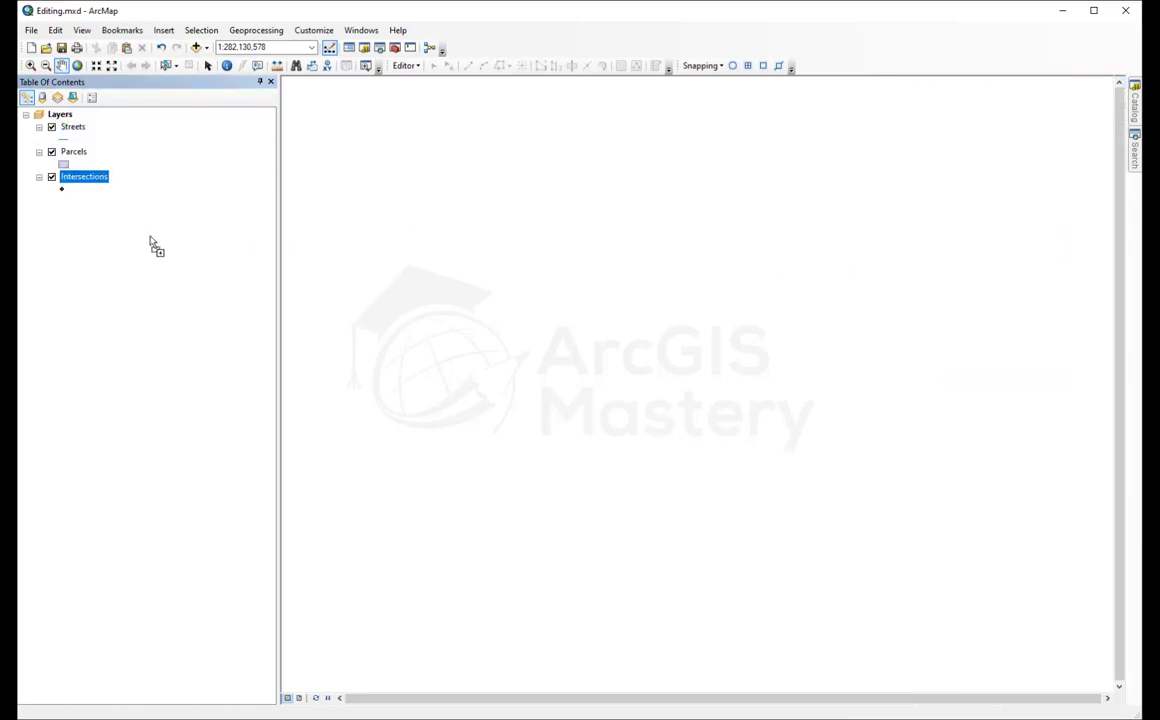
Create a new group layer in the Layers data frame and name it FeatureClasses
right_click(60, 116)
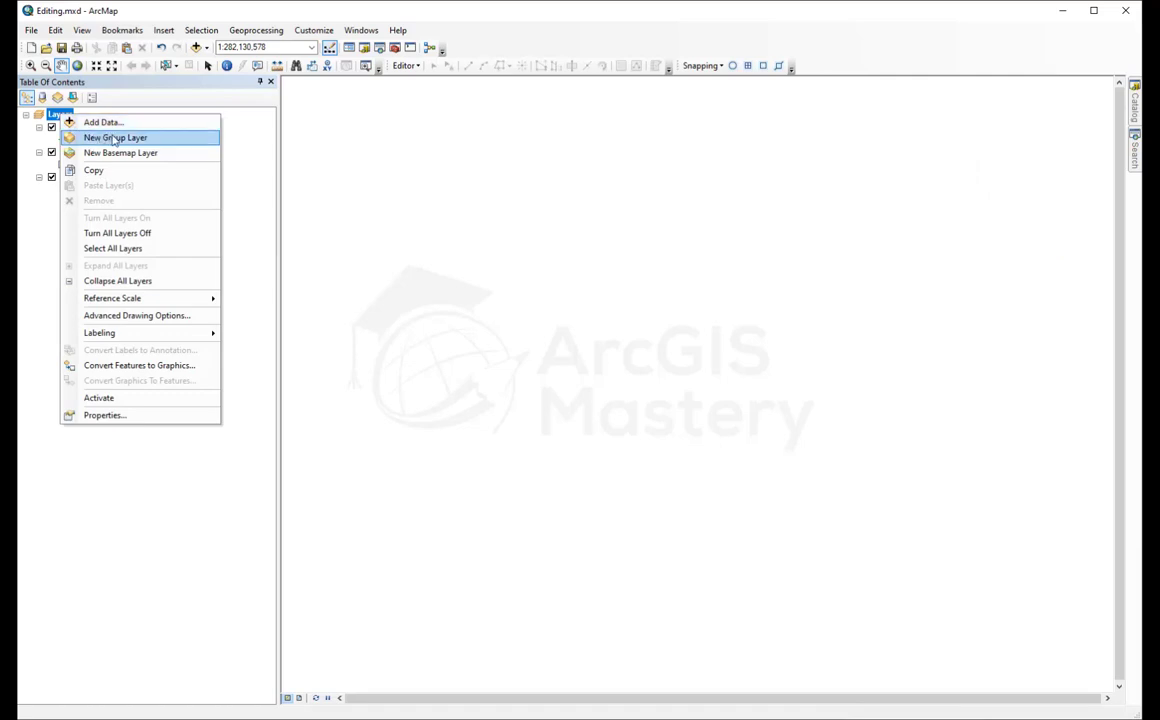
right_click(50, 116)
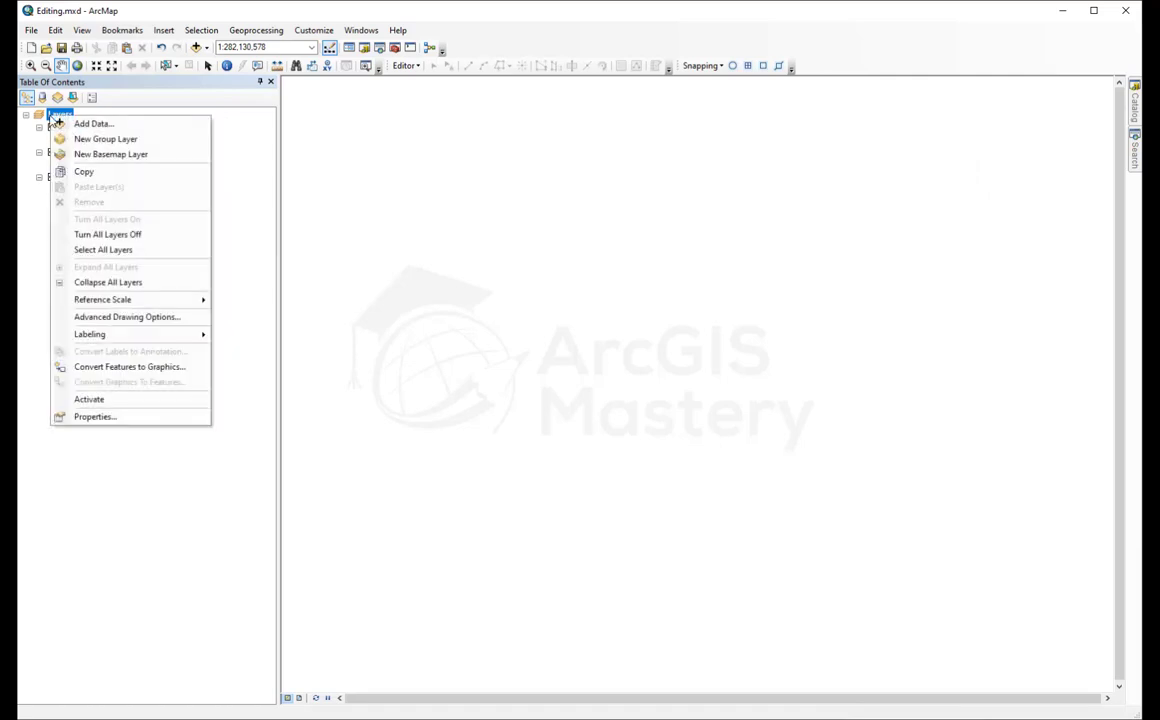
click(100, 140)
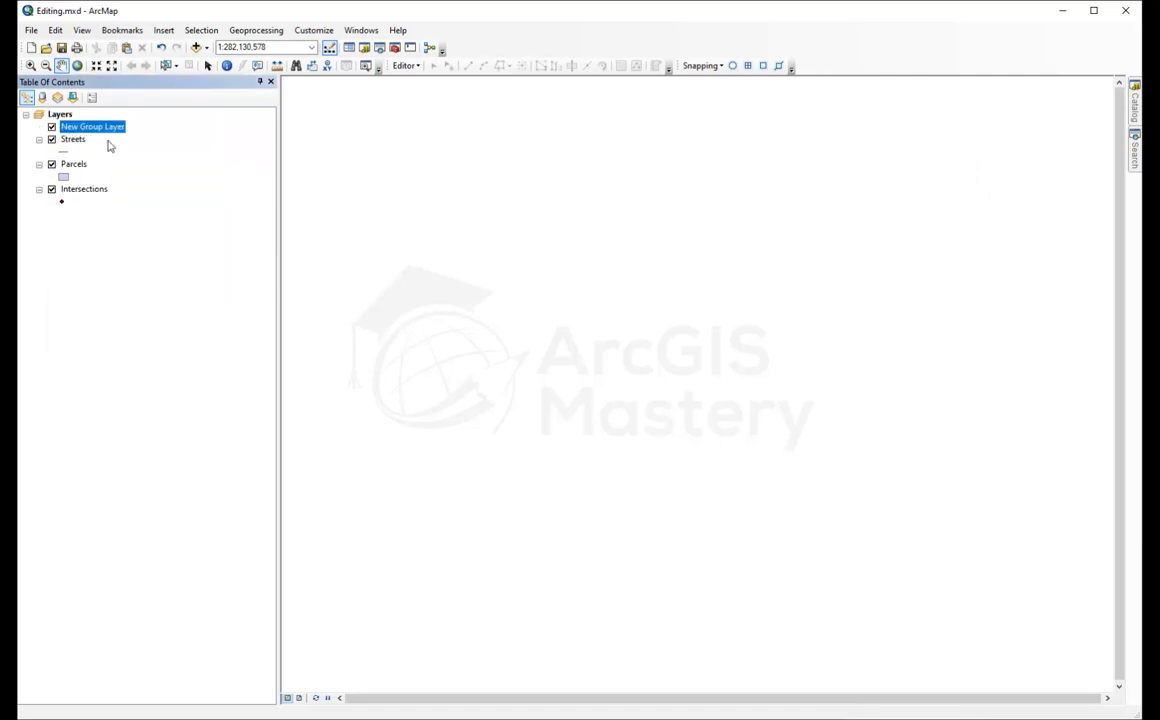
text(FeatureC)
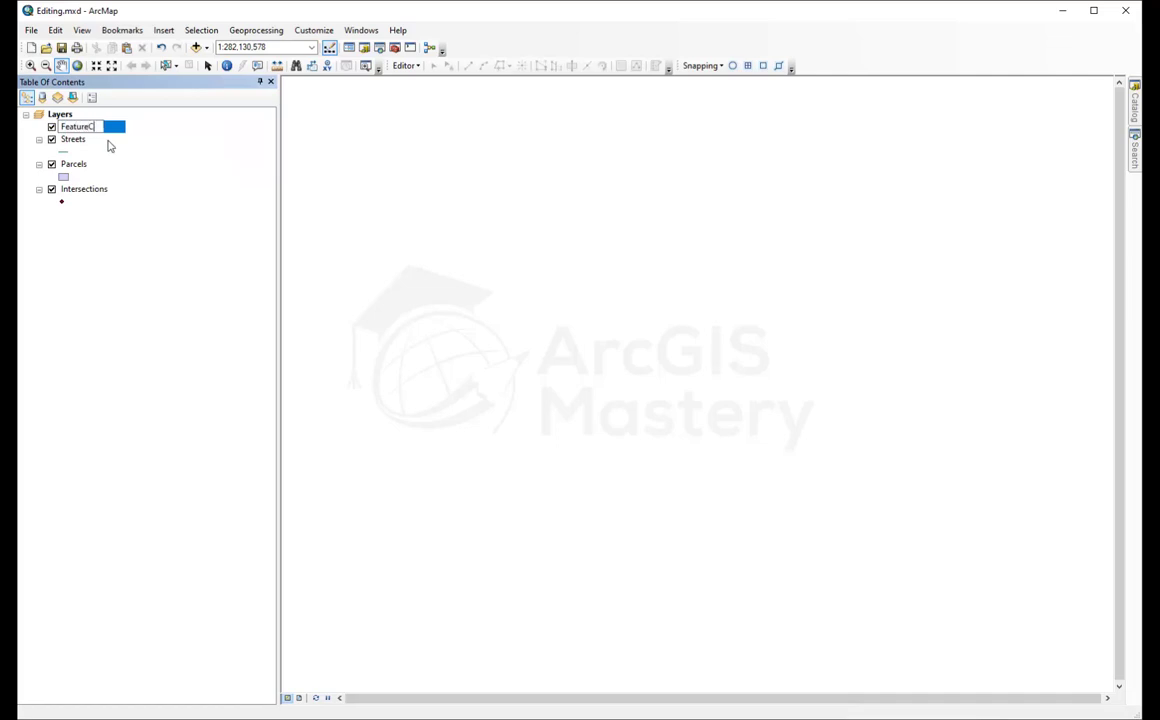
text(lasses)
key(Return)
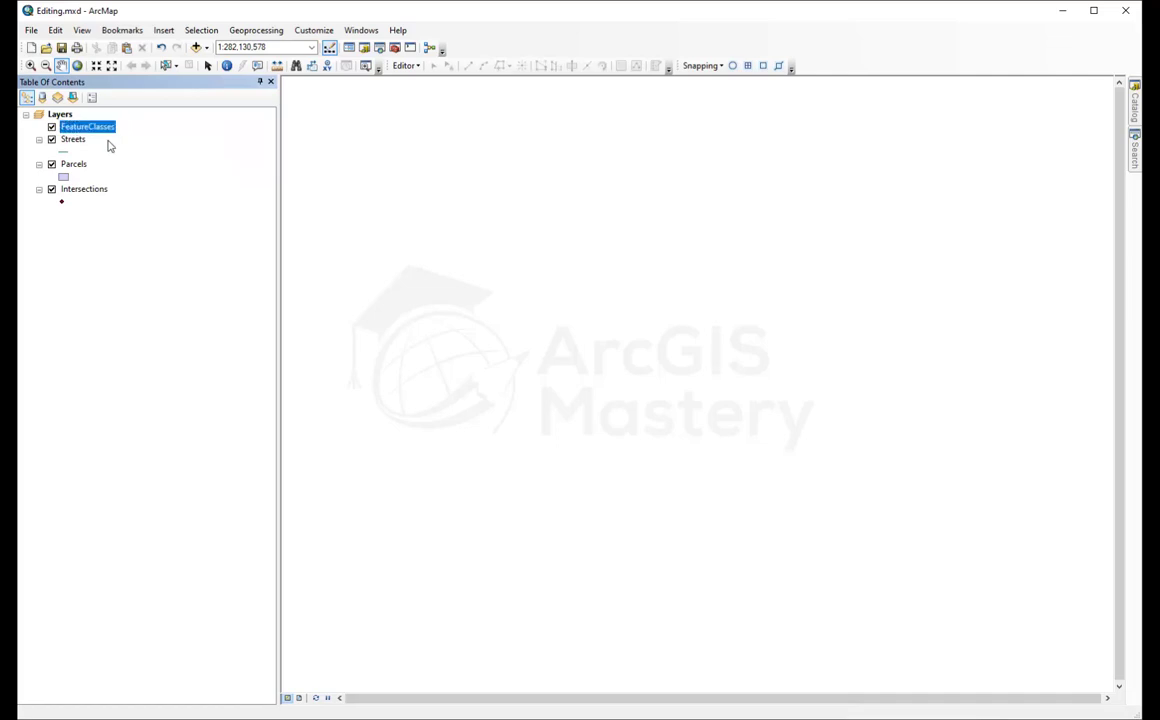
Move the Streets, Parcels and Intersections layers into the FeatureClasses group and collapse the group
click(74, 140)
ctrl+click(74, 164)
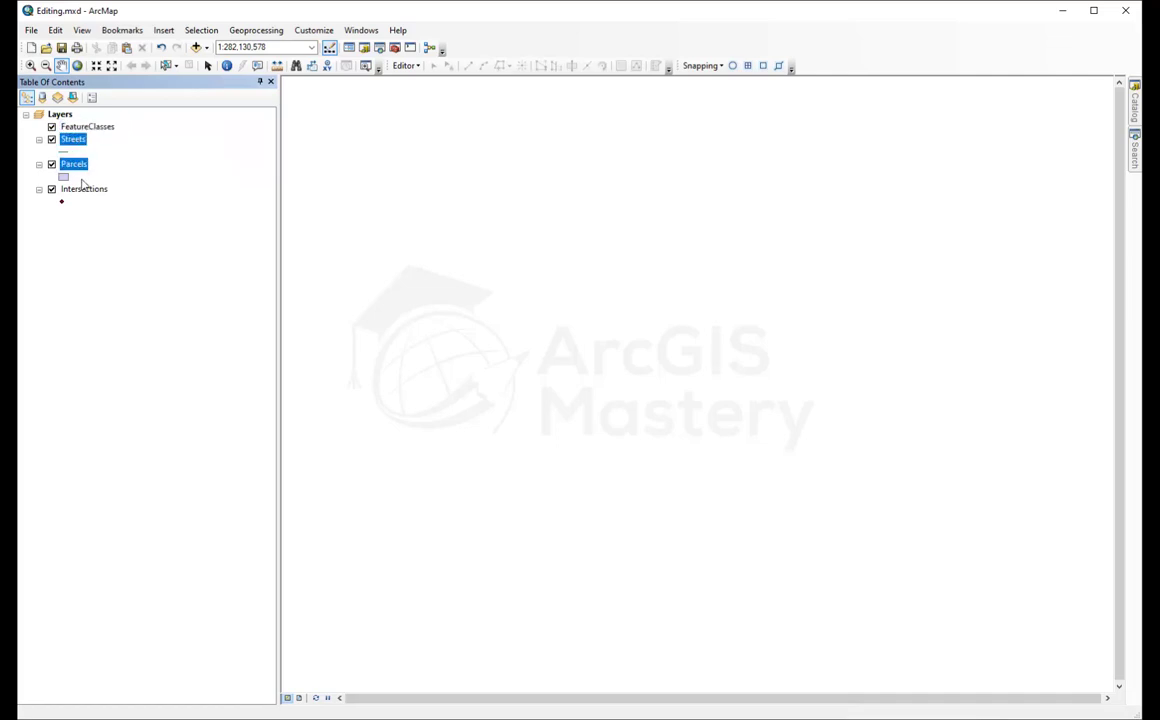
ctrl+click(83, 190)
drag(83, 193, 96, 135)
click(38, 127)
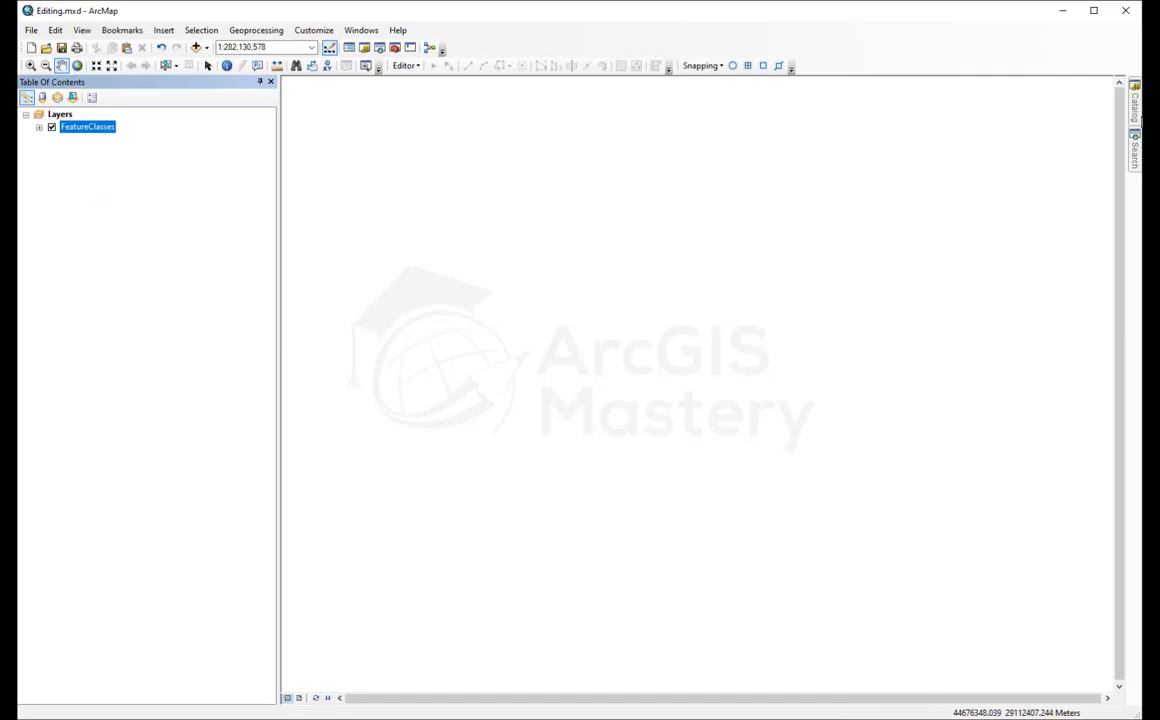
Try adding the Line.shp shapefile from the connected Data folder to the map, and remove the Line layer
click(1136, 112)
click(954, 190)
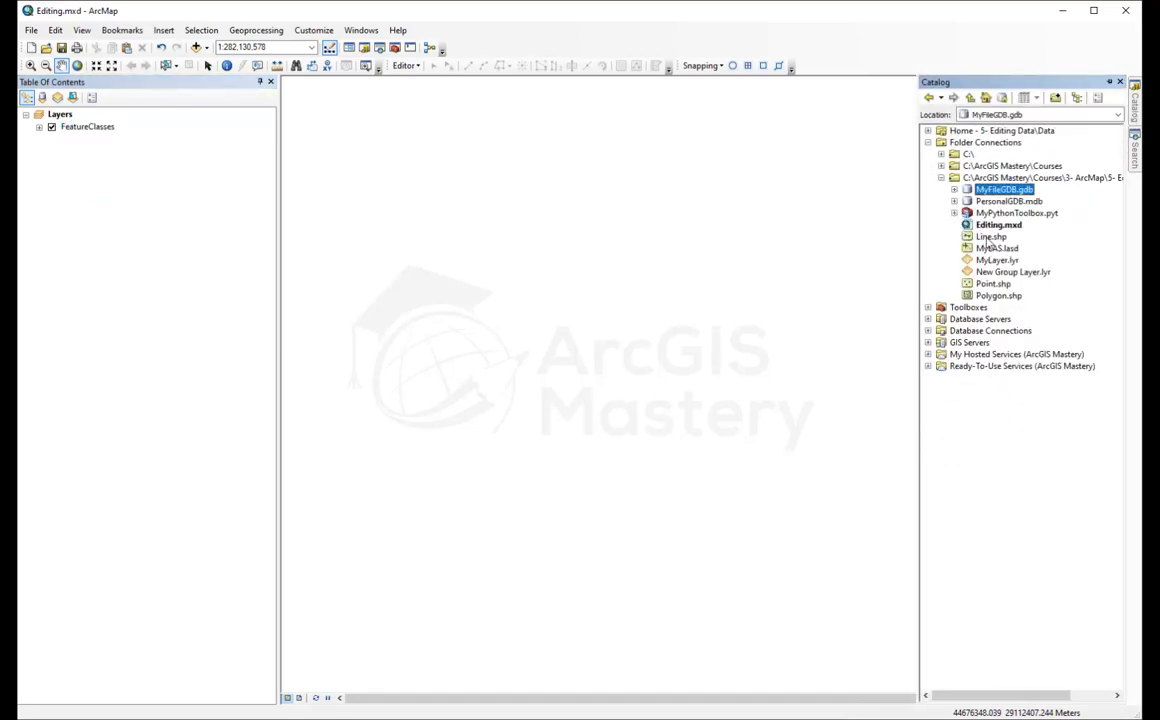
drag(990, 237, 182, 208)
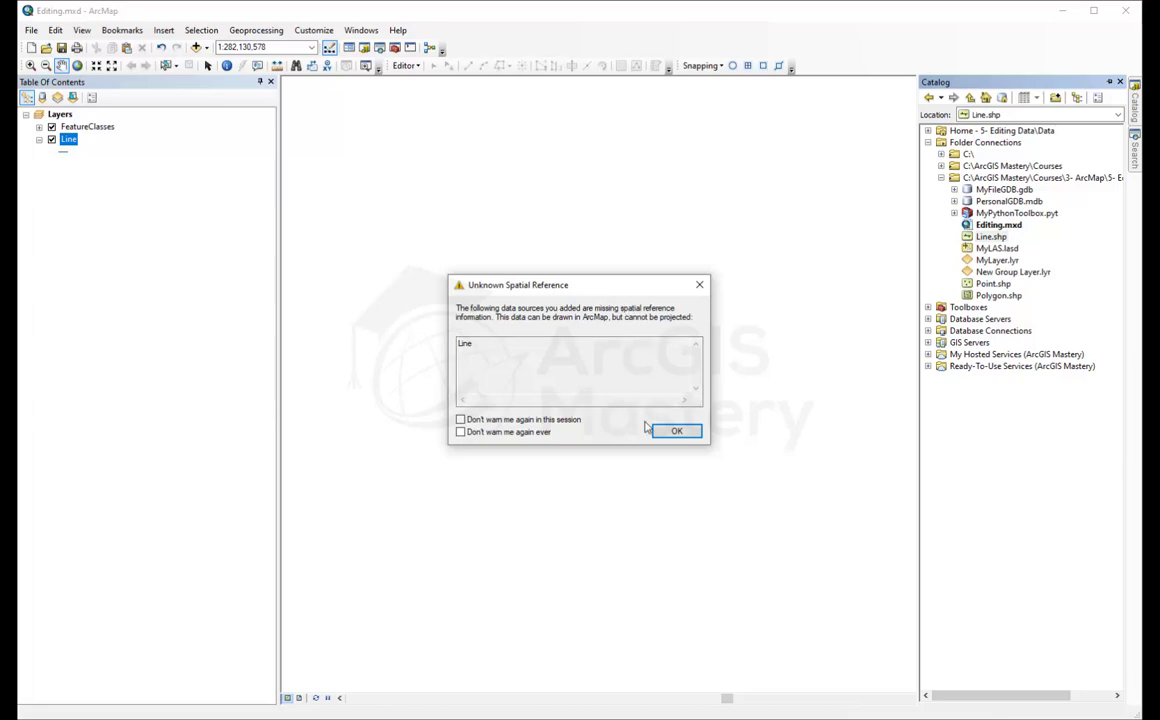
click(677, 432)
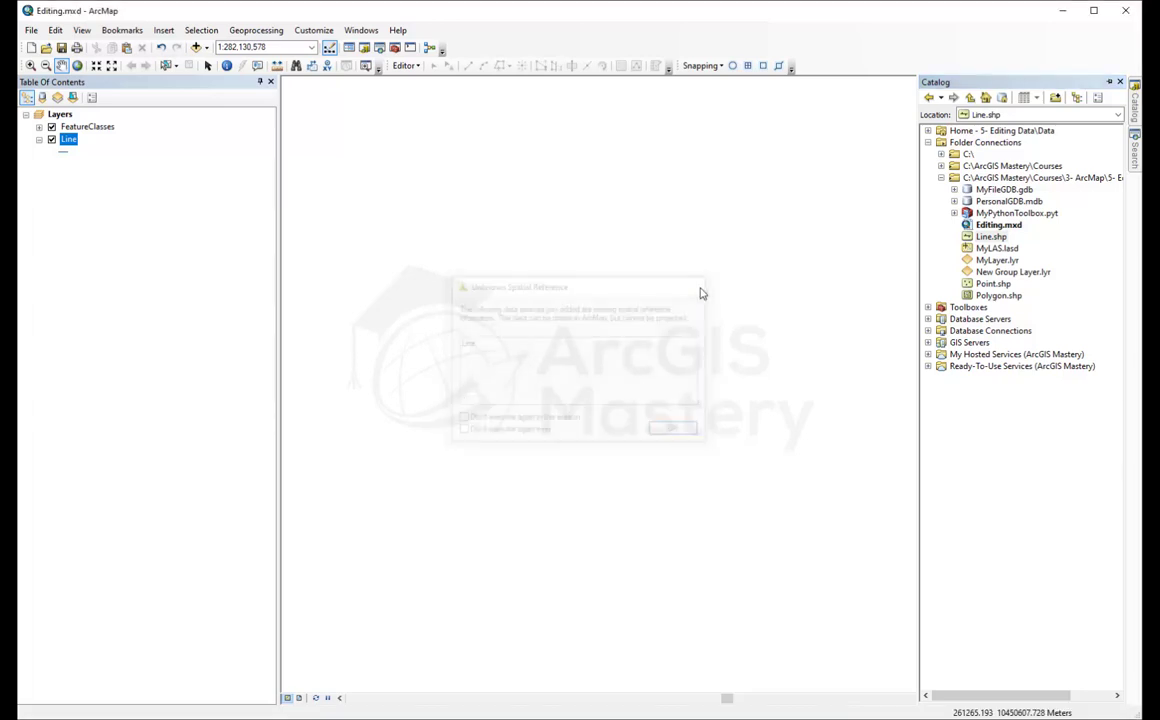
right_click(68, 140)
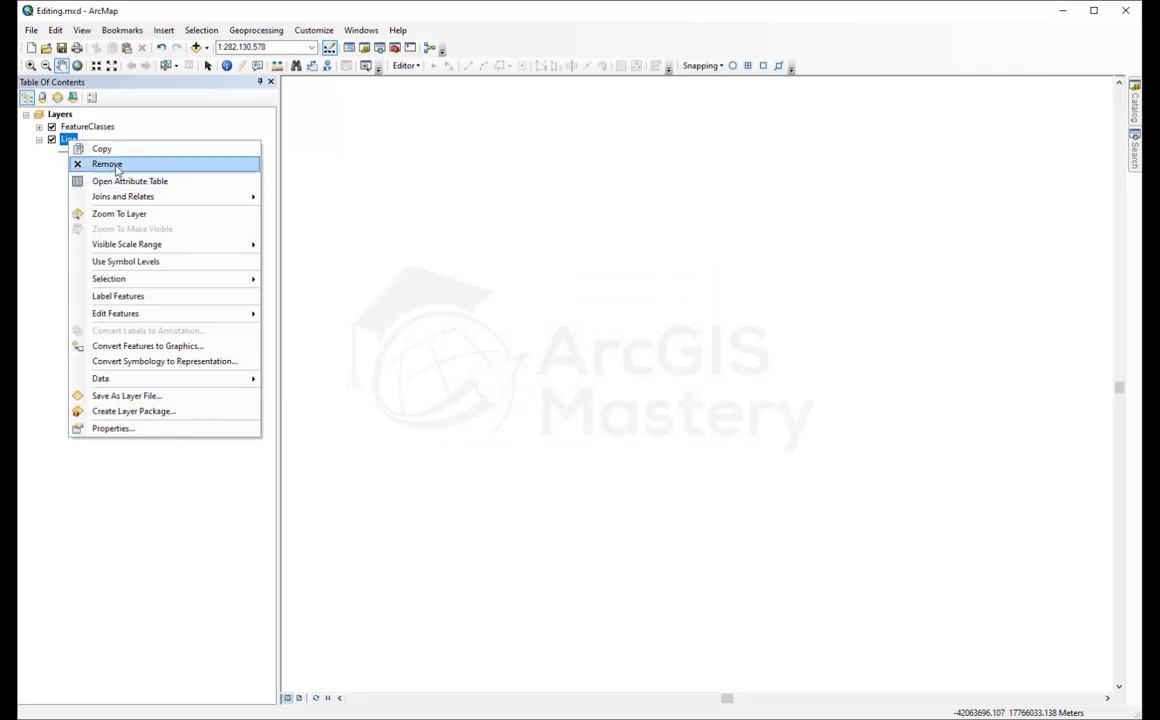
click(90, 163)
Switch to ArcCatalog and open the properties of the Line.shp shapefile
key(alt+Tab)
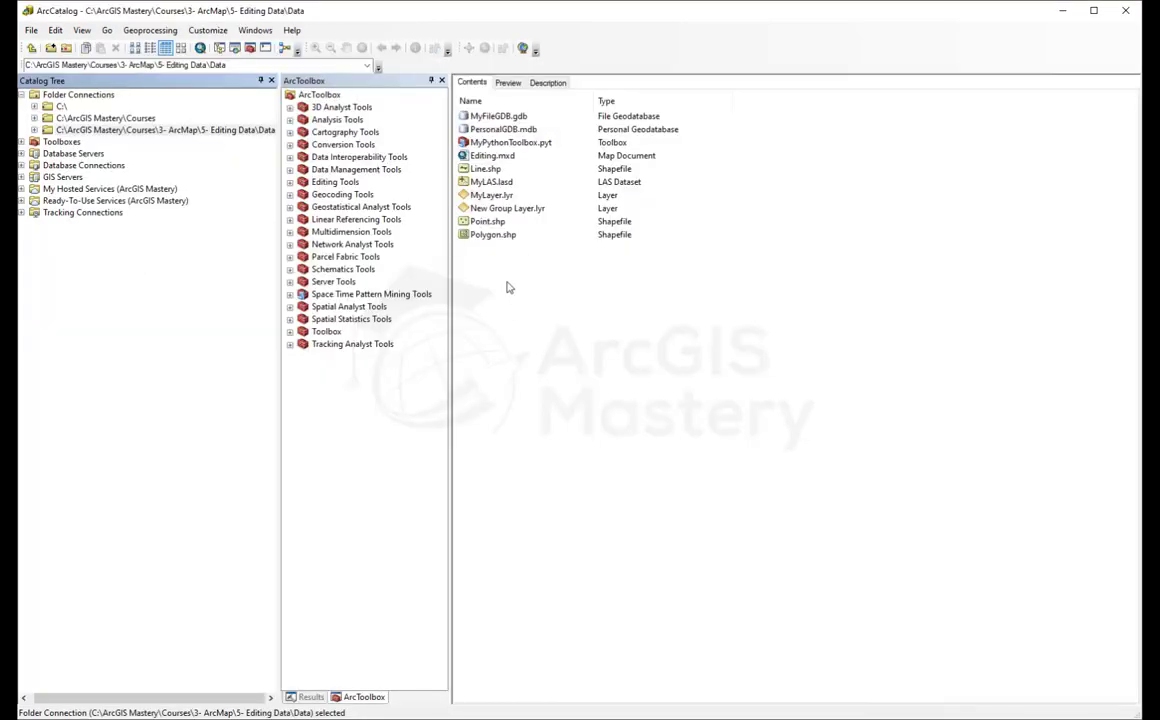
click(484, 236)
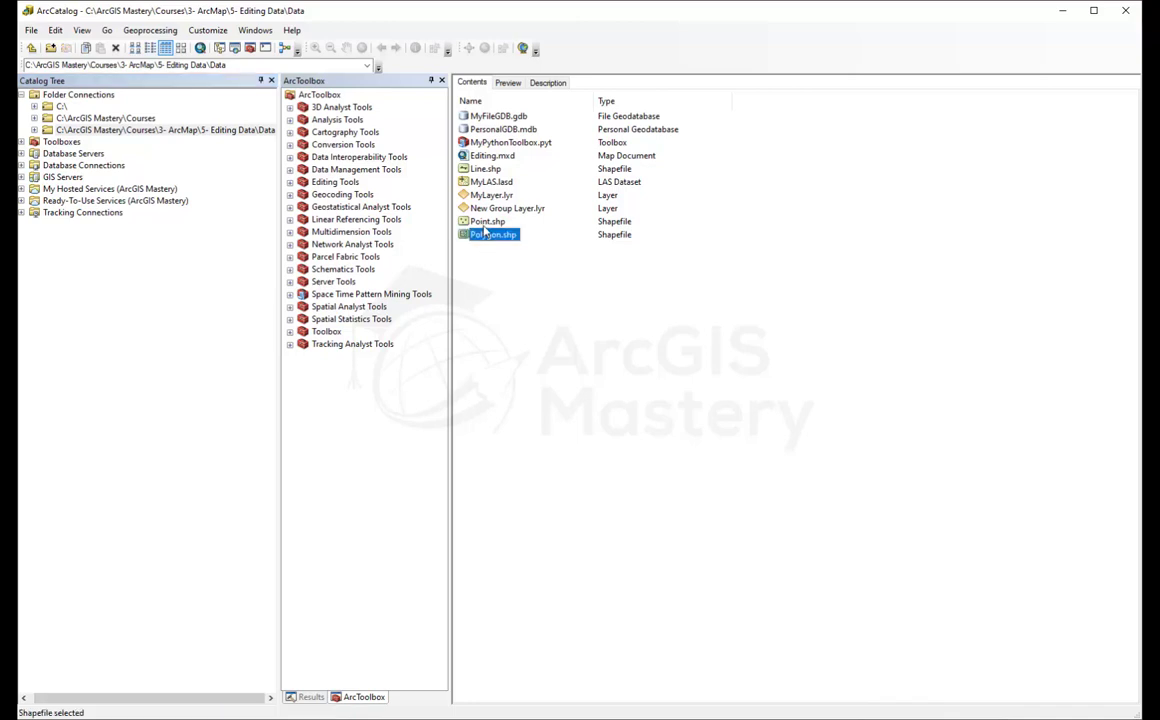
click(485, 222)
click(487, 169)
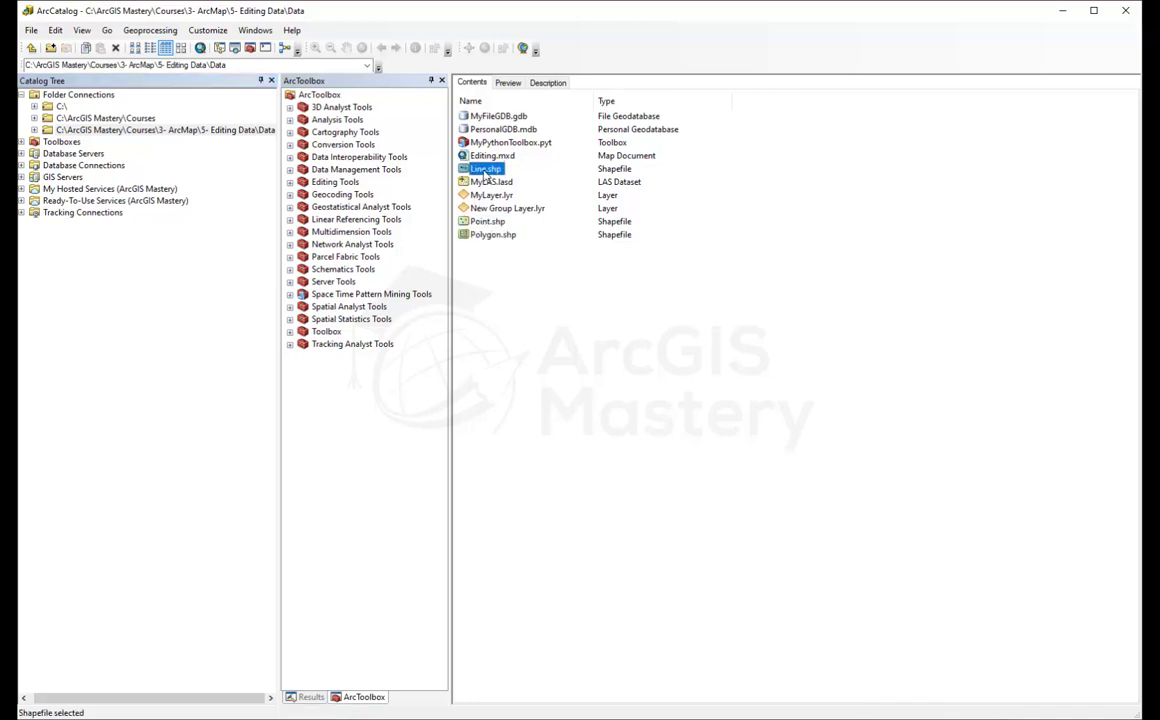
right_click(485, 172)
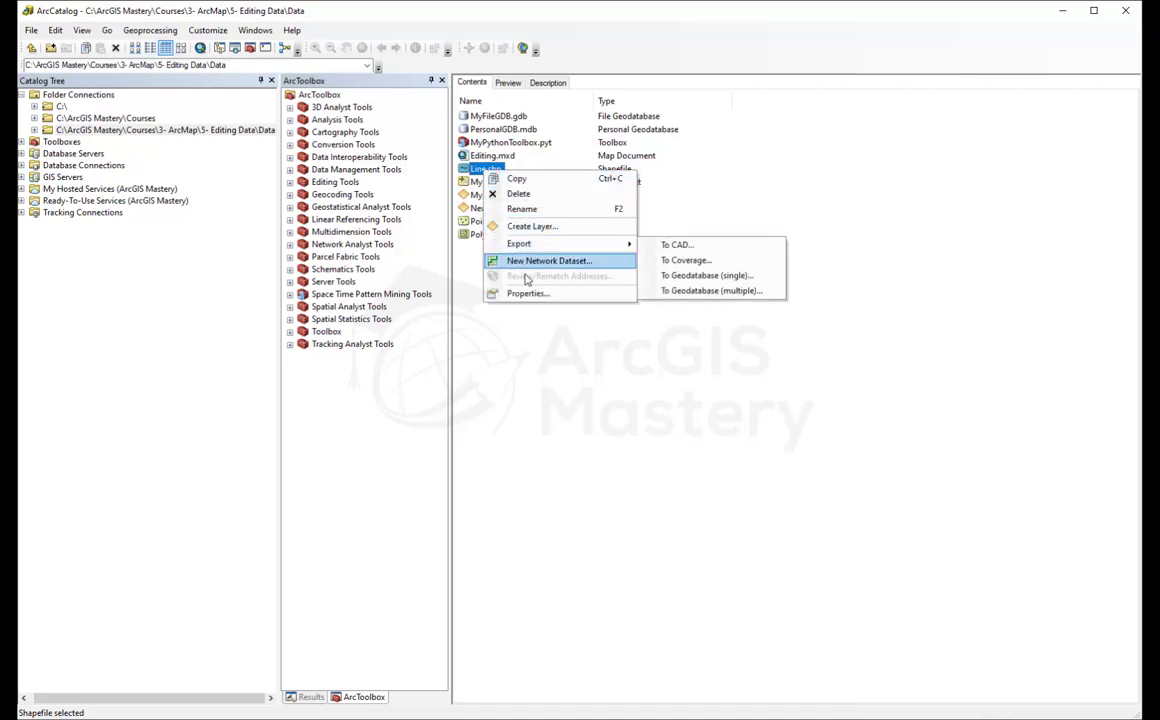
click(527, 293)
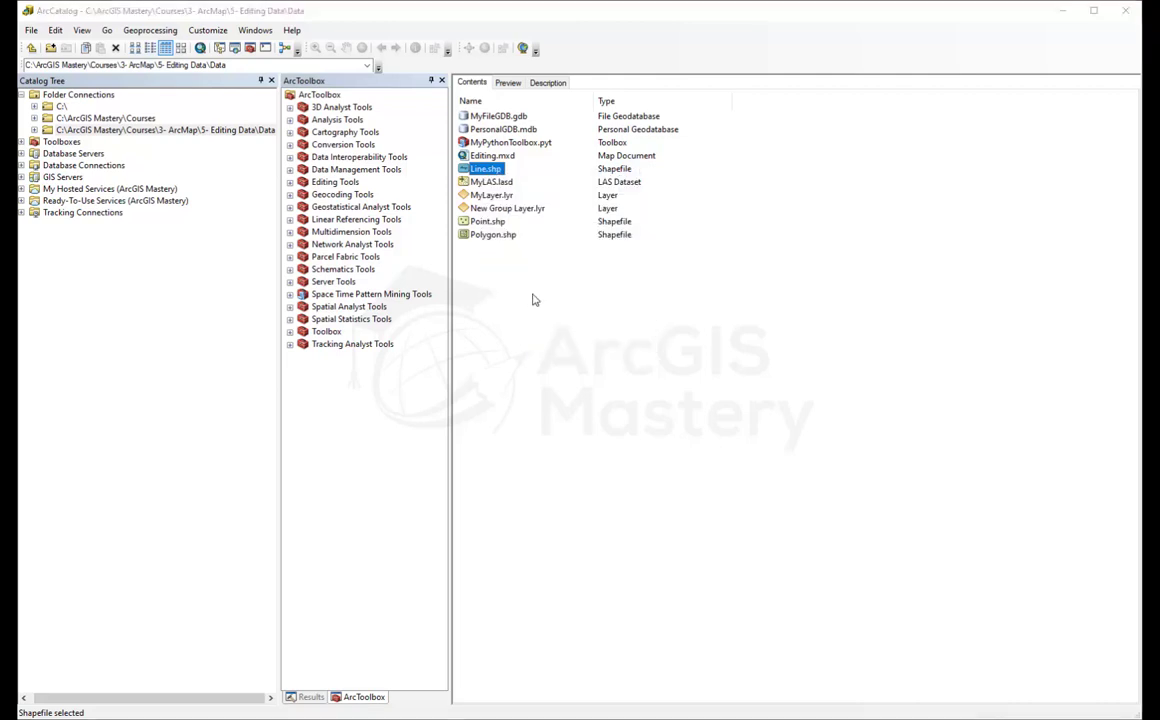
Assign the projected world coordinate system WGS 1984 World Mercator to the Line shapefile
click(445, 284)
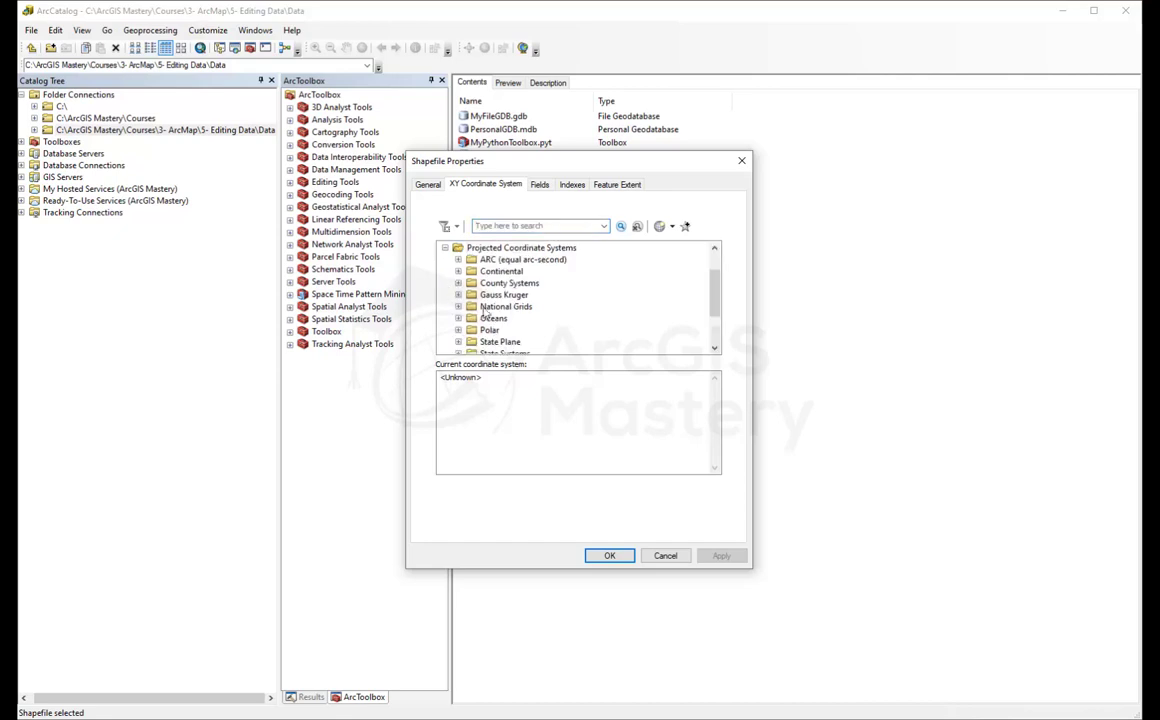
scroll(448, 295, down, 2)
click(459, 331)
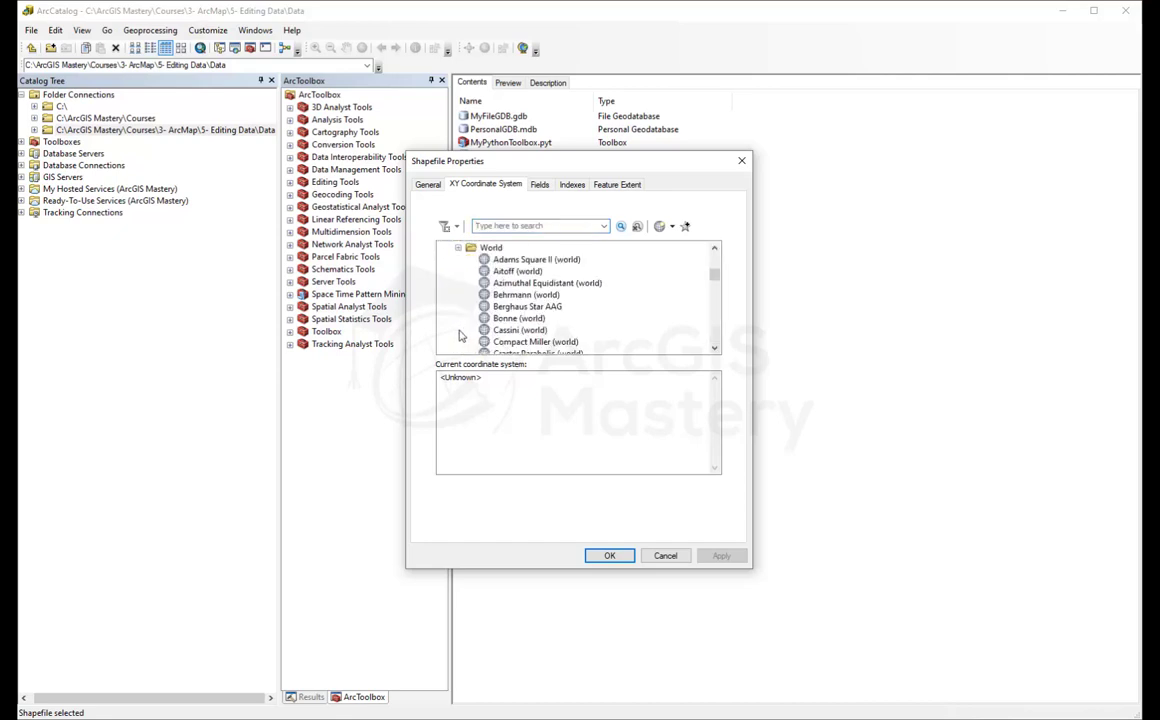
scroll(480, 310, down, 5)
scroll(484, 318, down, 6)
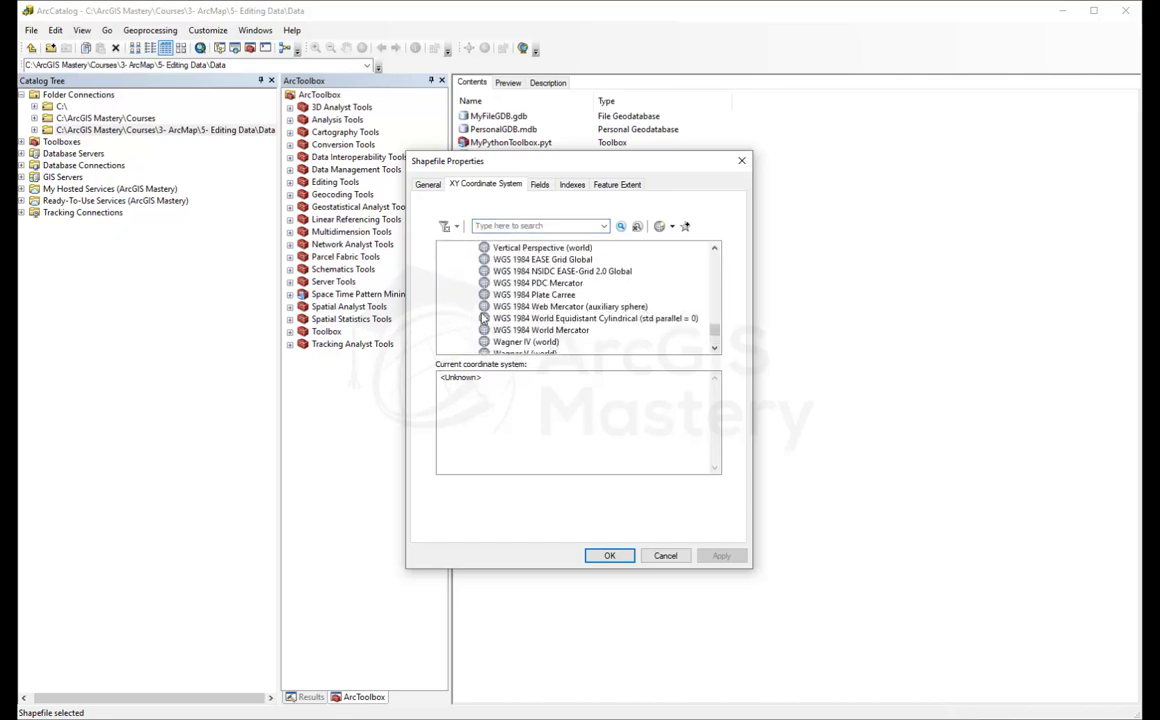
scroll(505, 288, up, 1)
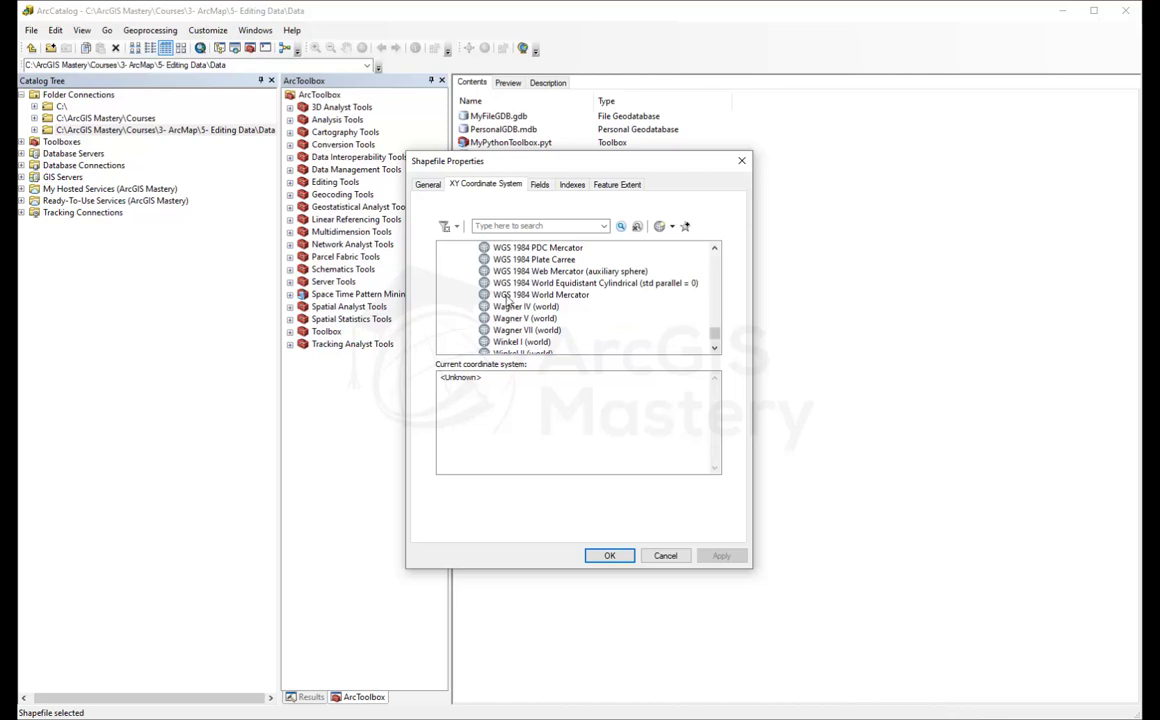
click(510, 295)
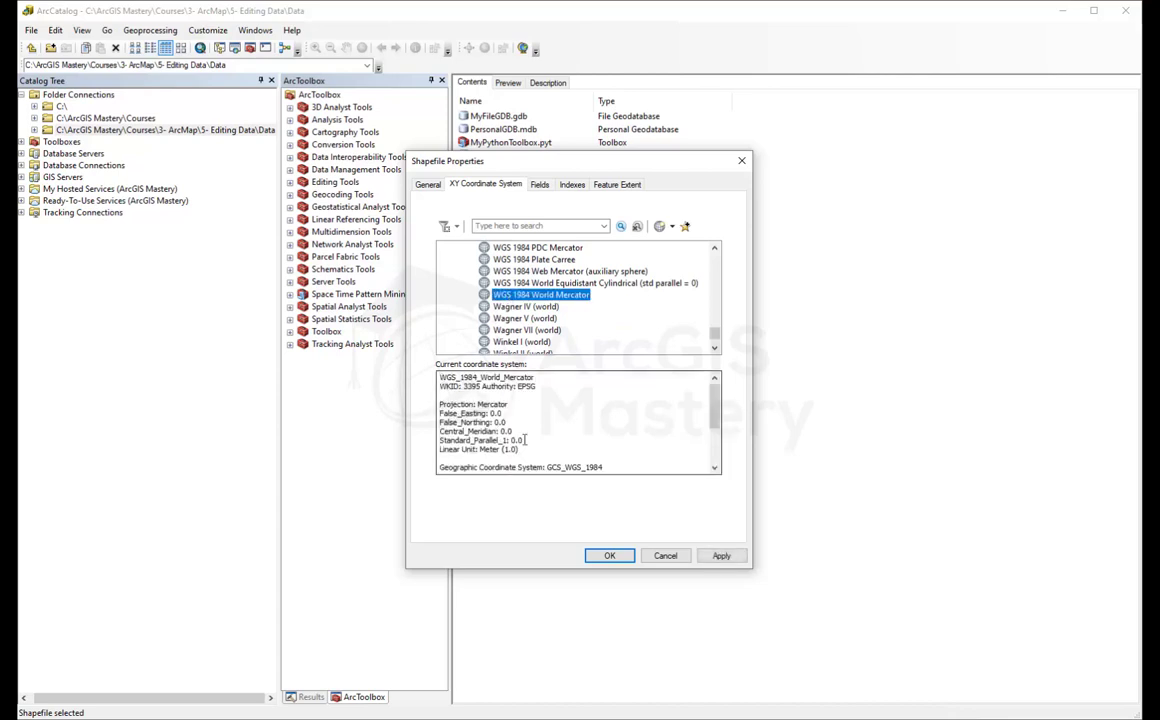
click(600, 555)
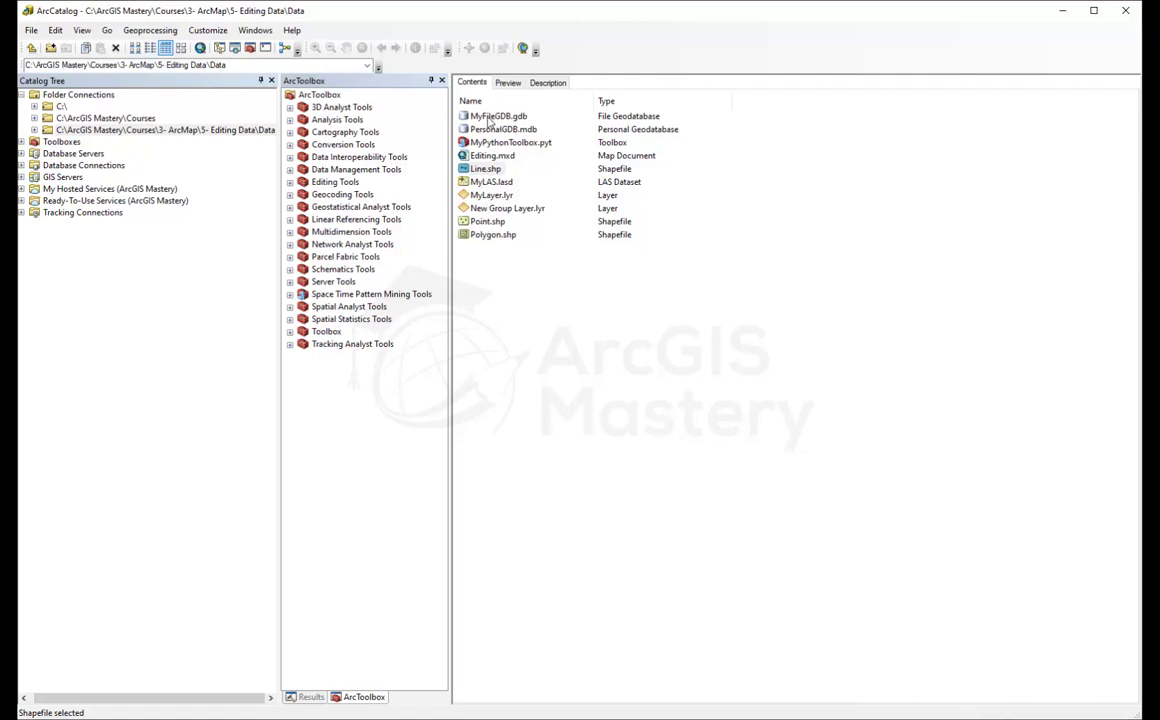
Import the coordinate system of Line.shp from the connected Data folder into the Point shapefile's properties and apply it
right_click(486, 221)
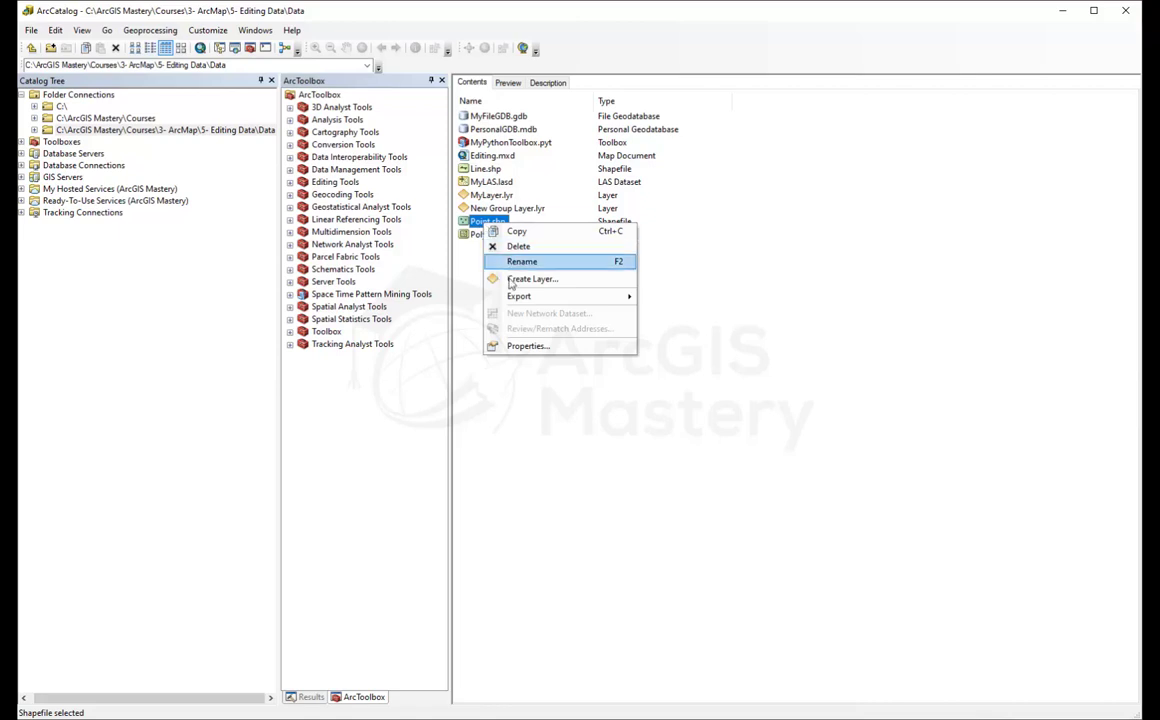
click(527, 346)
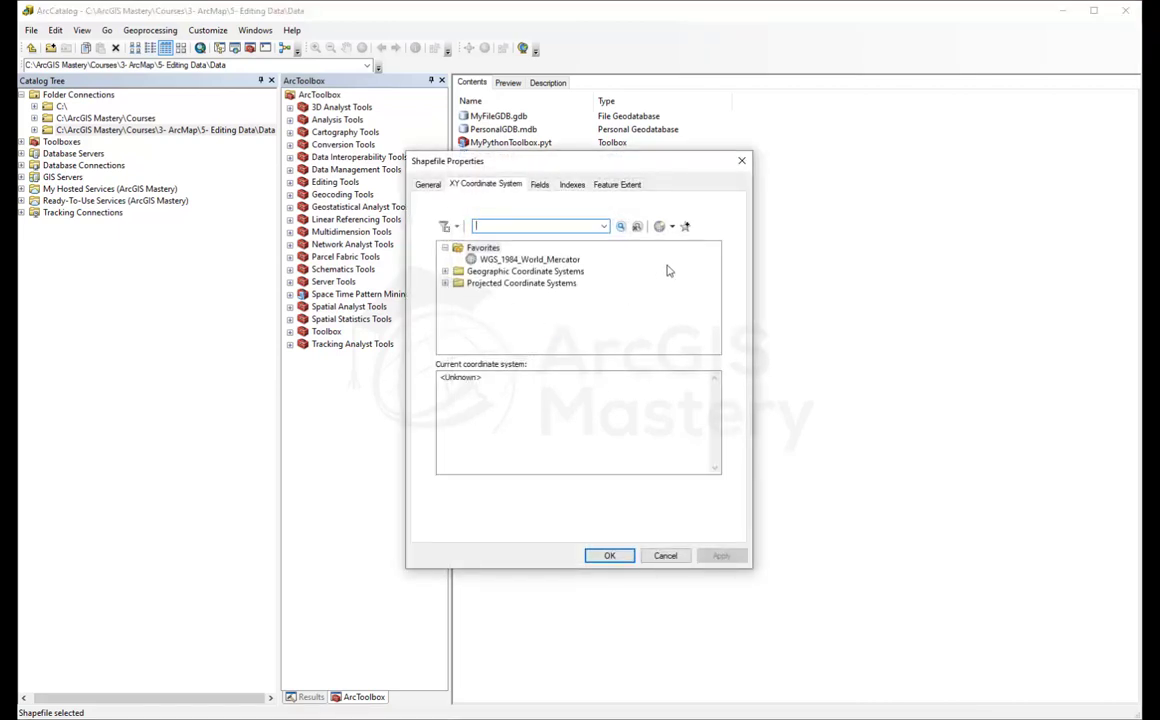
click(674, 228)
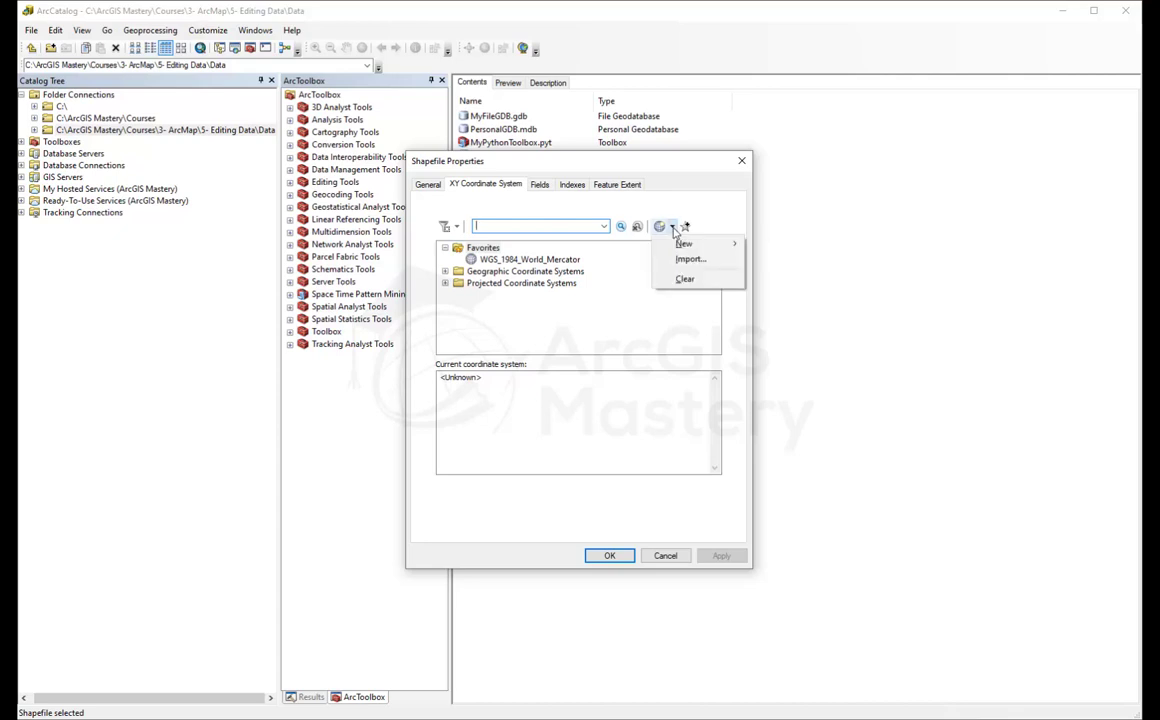
click(684, 261)
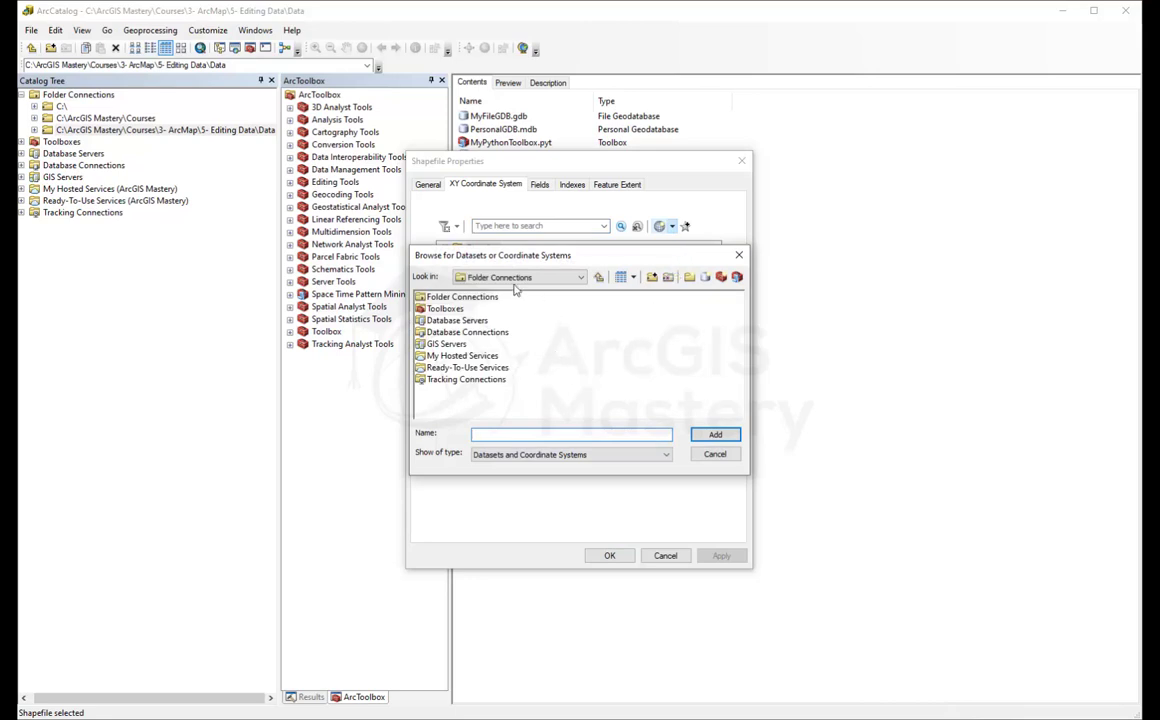
double_click(462, 297)
double_click(470, 321)
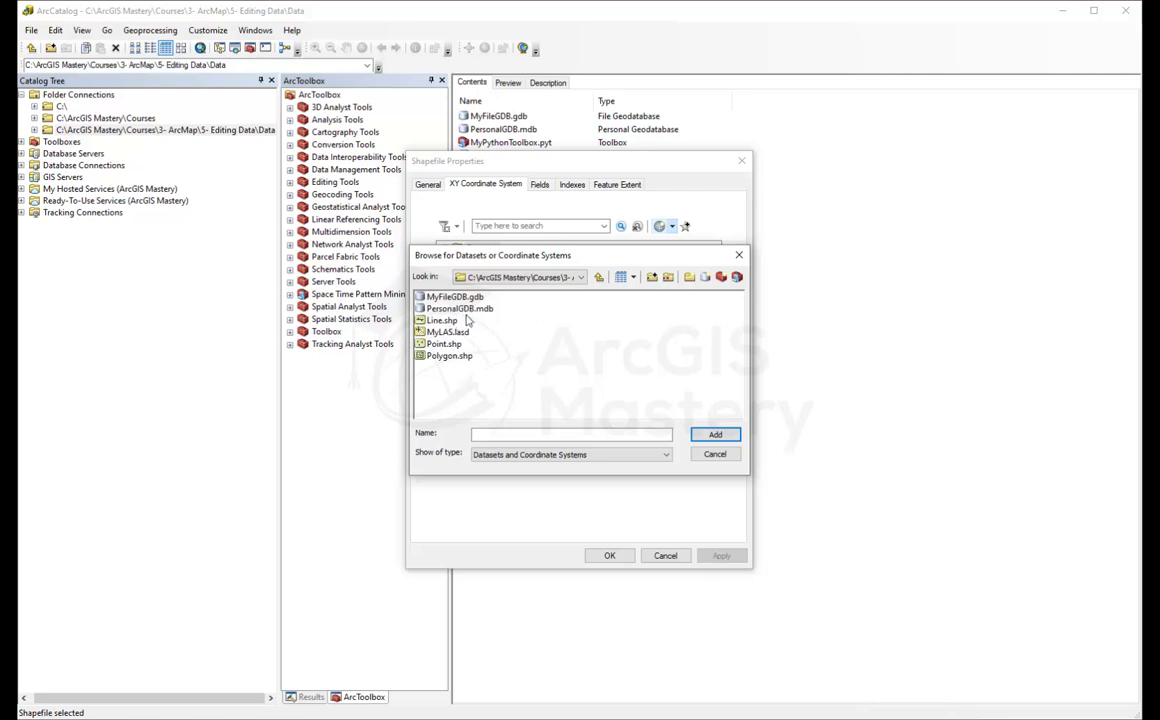
click(441, 321)
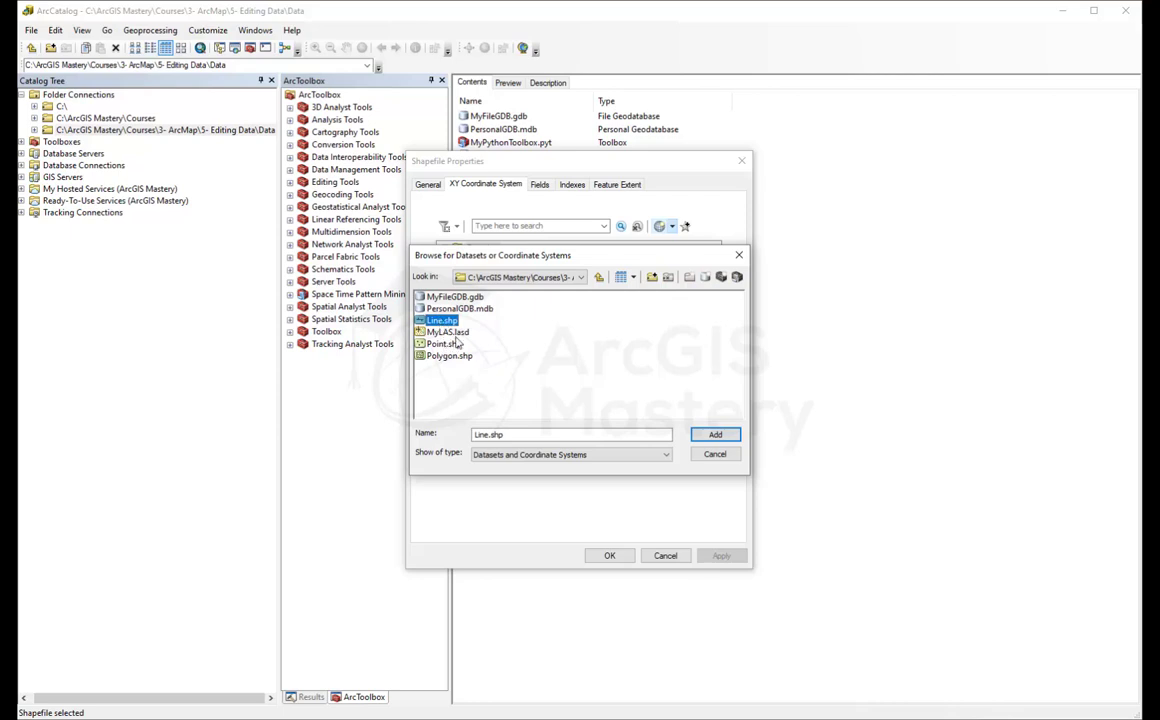
click(713, 434)
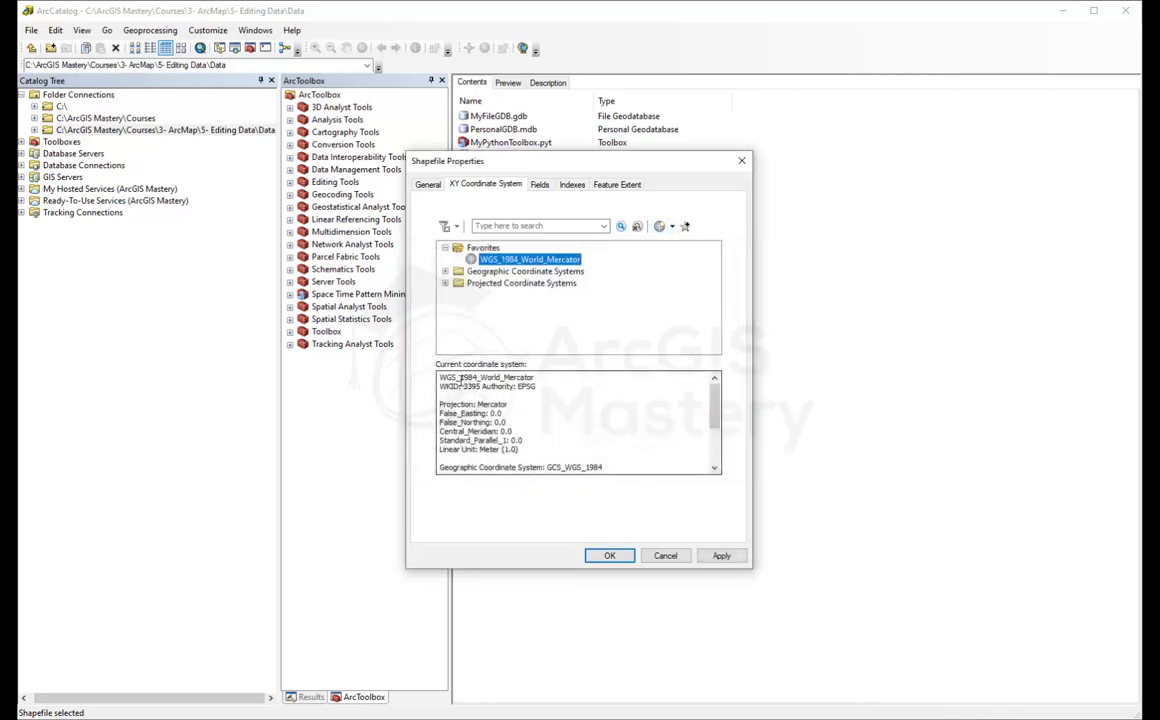
drag(440, 377, 541, 380)
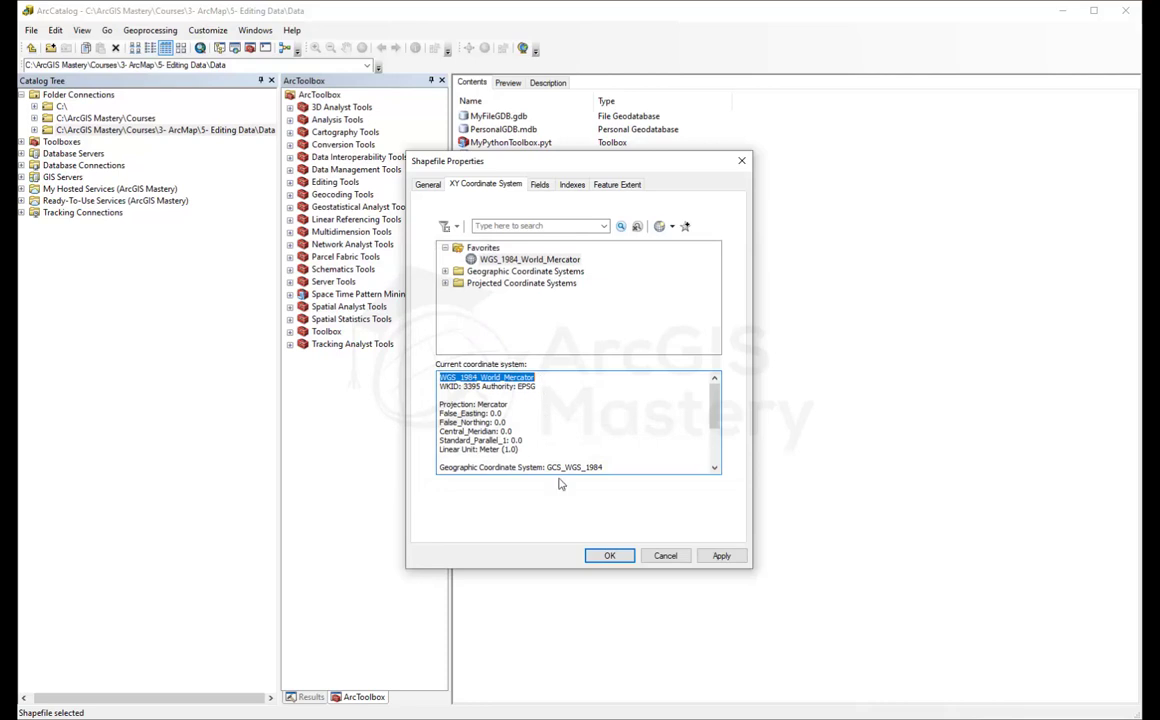
click(609, 555)
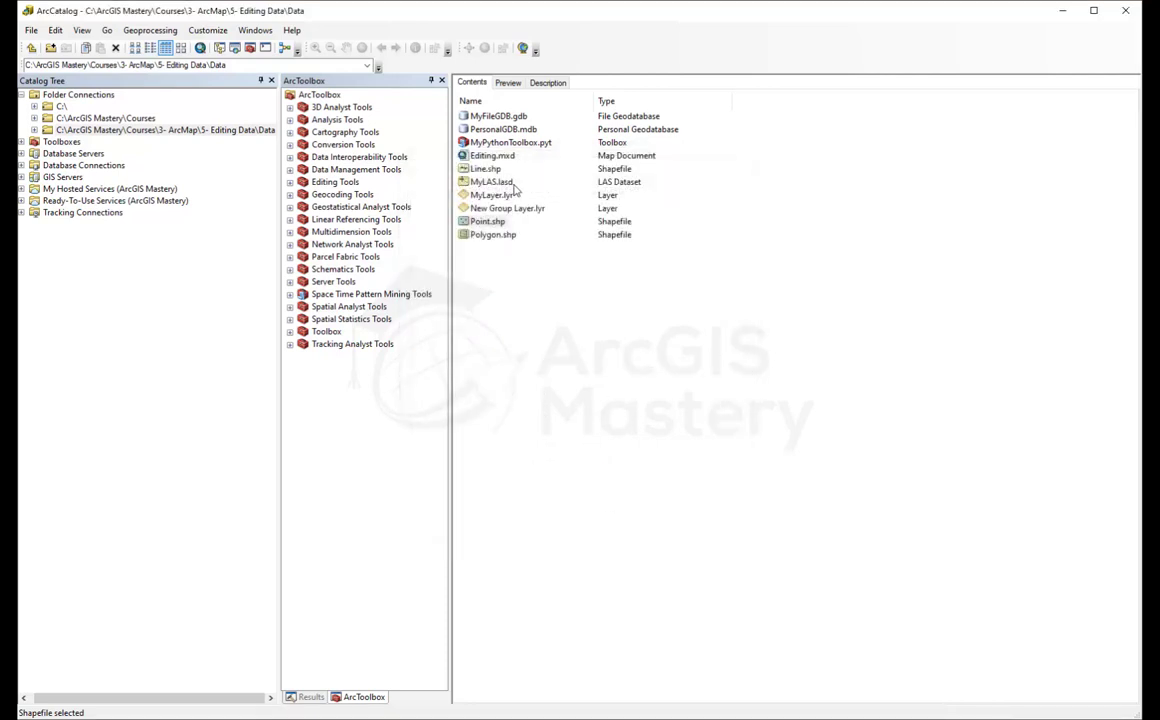
Assign the Polygon shapefile the coordinate system imported from Line.shp
right_click(493, 236)
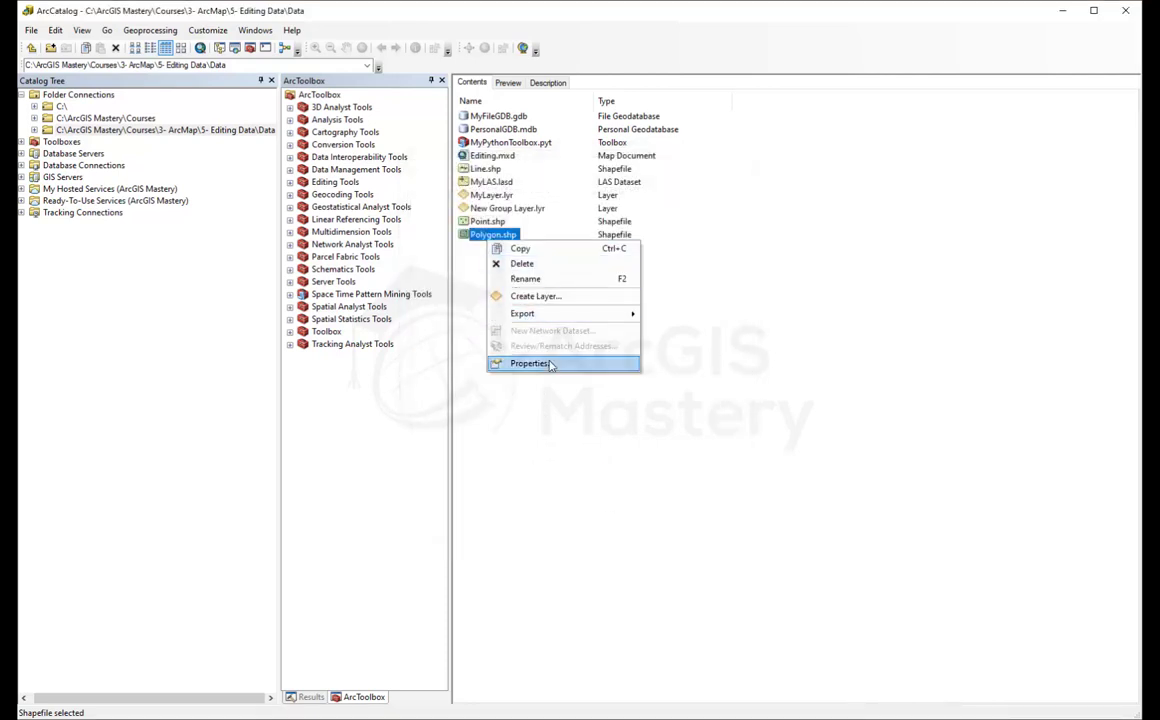
click(531, 363)
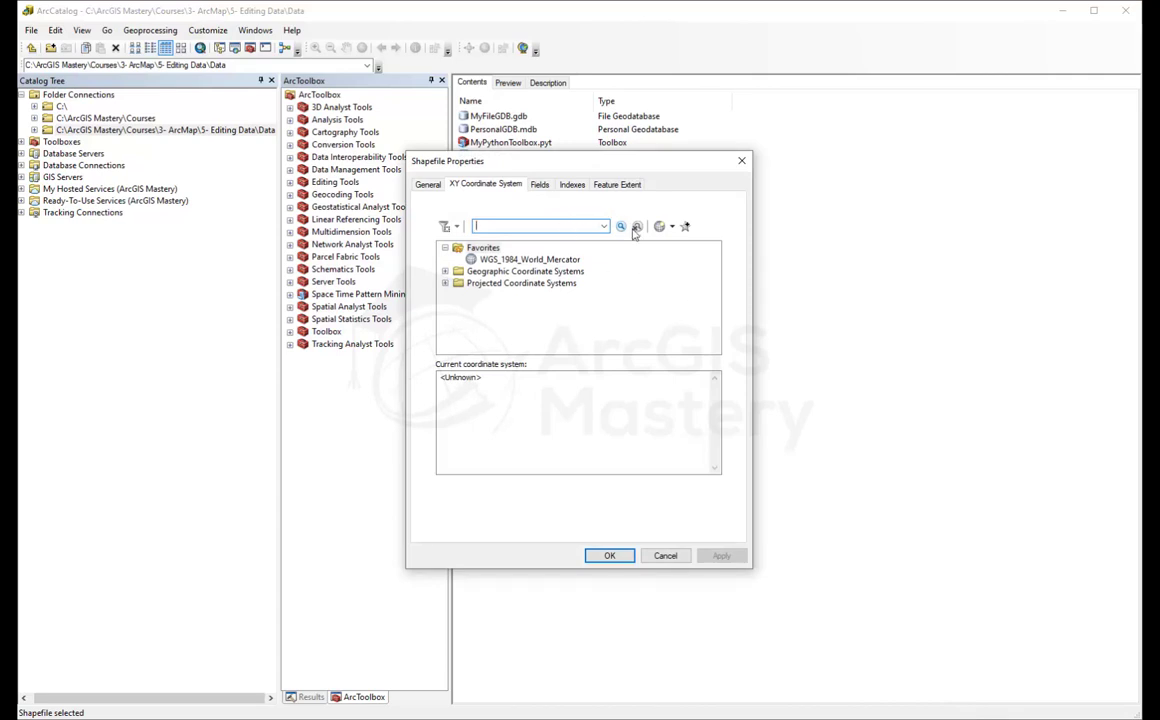
click(671, 226)
click(694, 263)
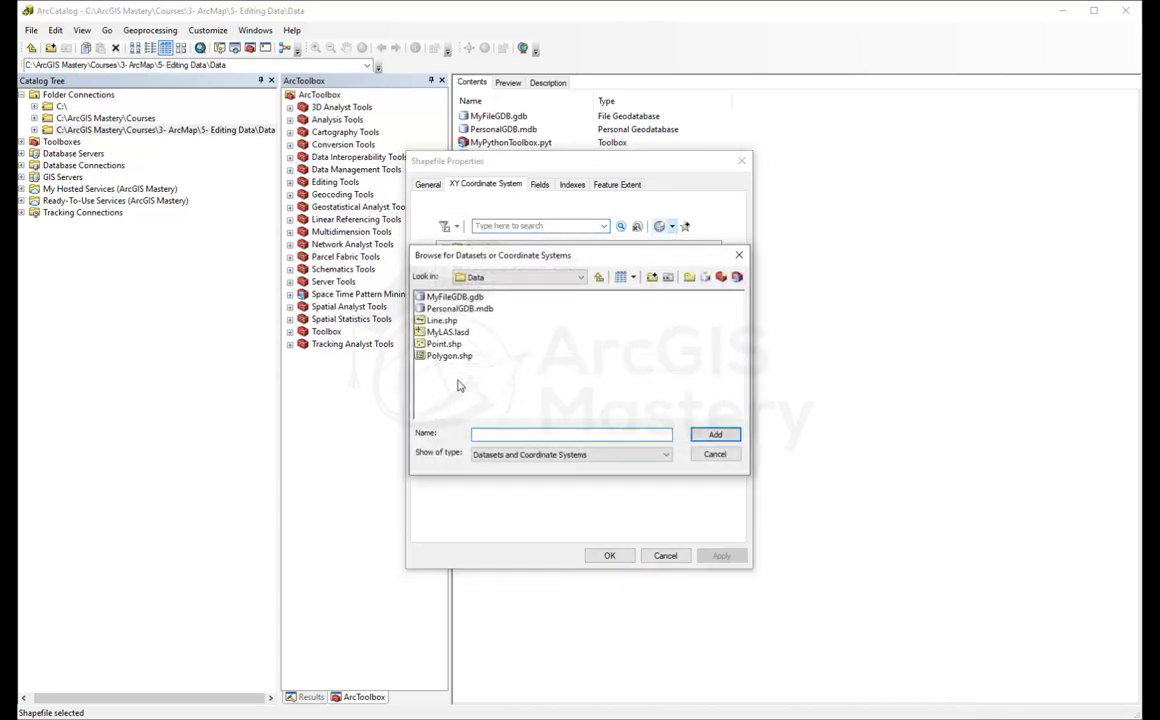
click(442, 321)
click(715, 434)
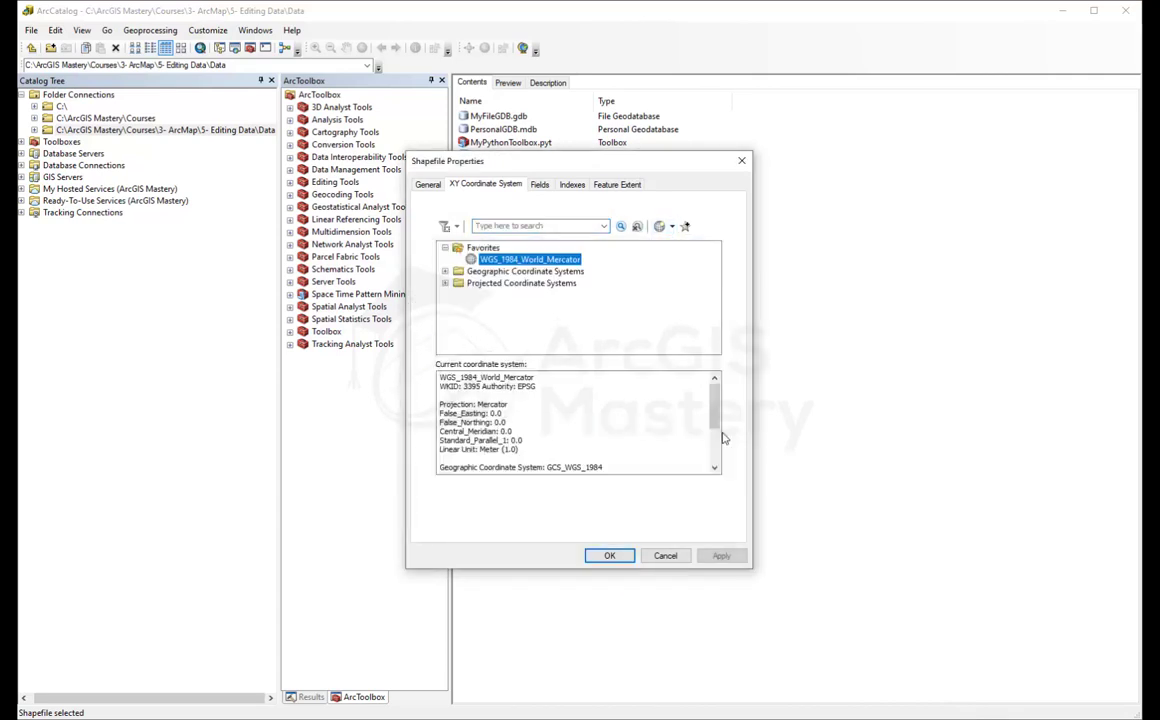
click(600, 557)
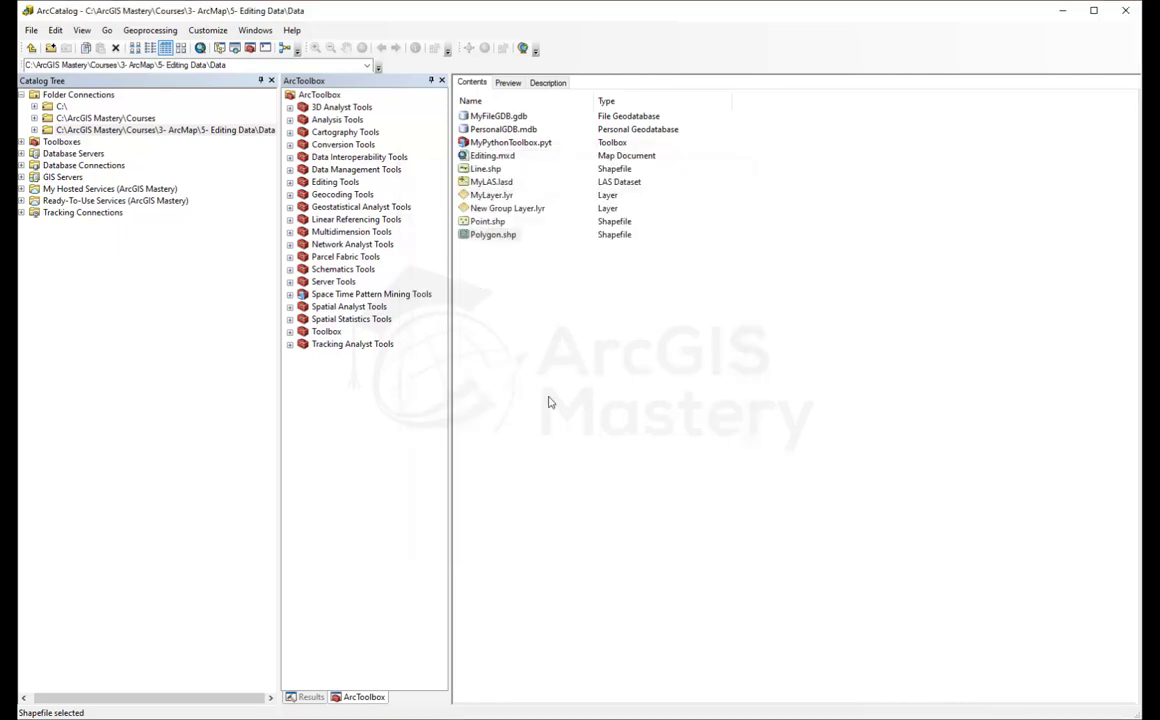
Switch to ArcMap and add the Line.shp, Point.shp and Polygon.shp shapefiles to the map
key(alt+Tab)
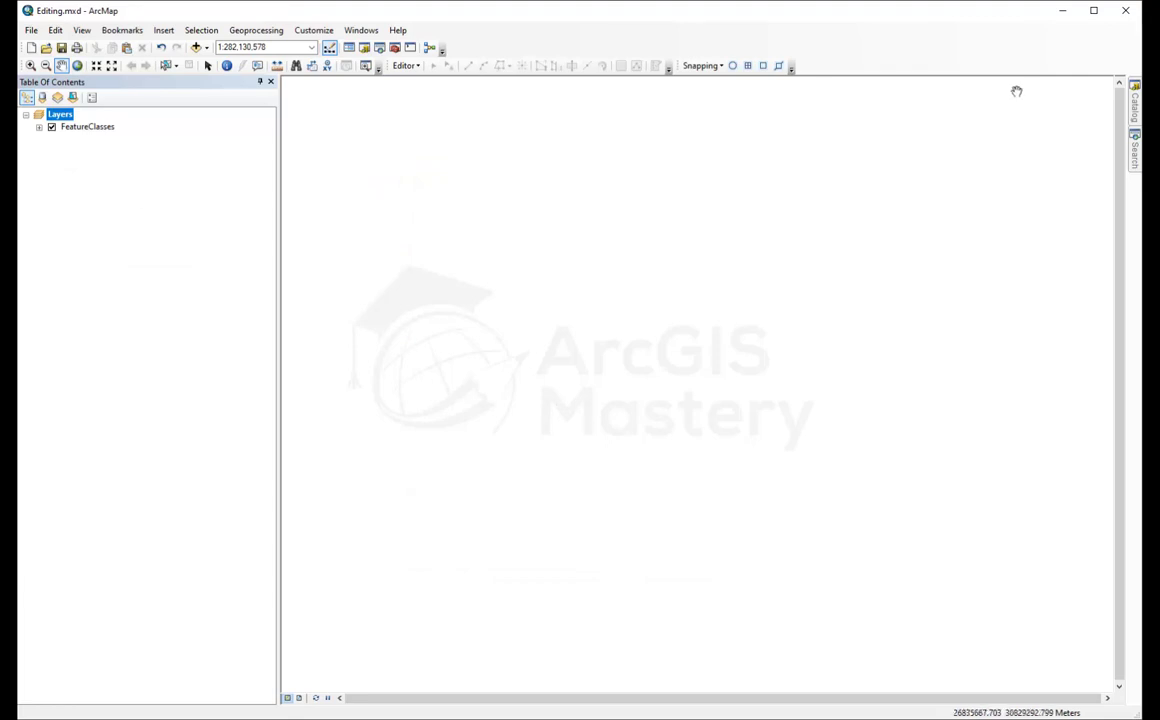
click(1134, 108)
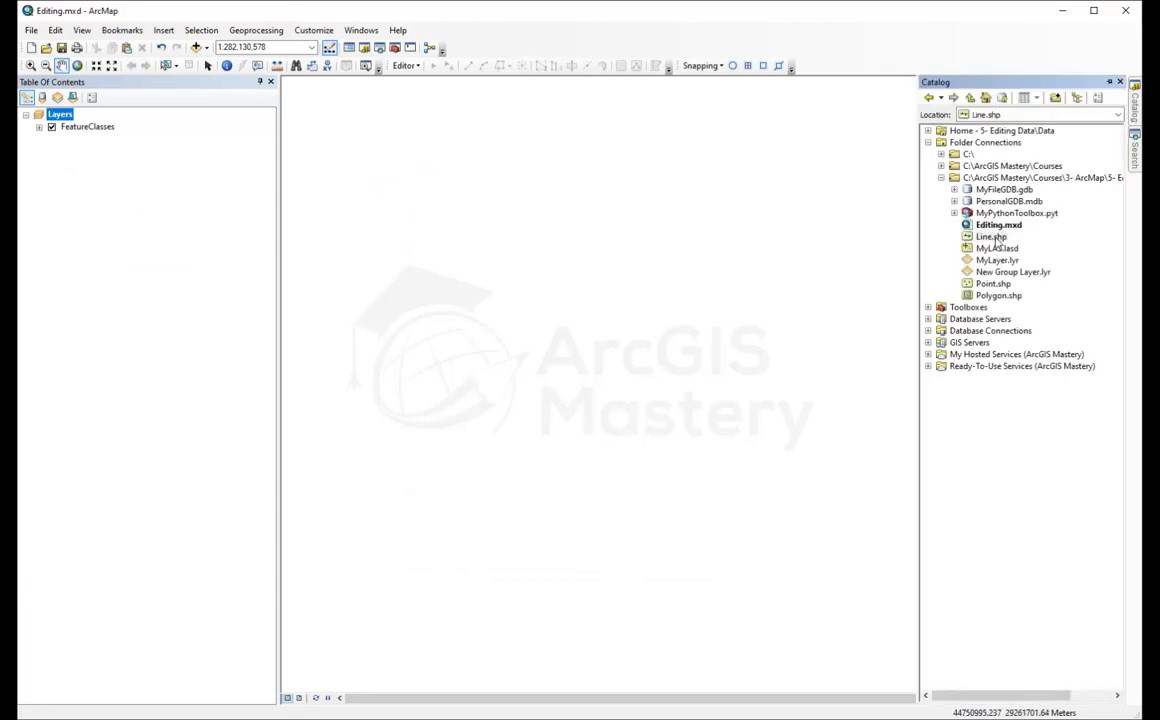
drag(990, 237, 178, 218)
drag(993, 284, 202, 228)
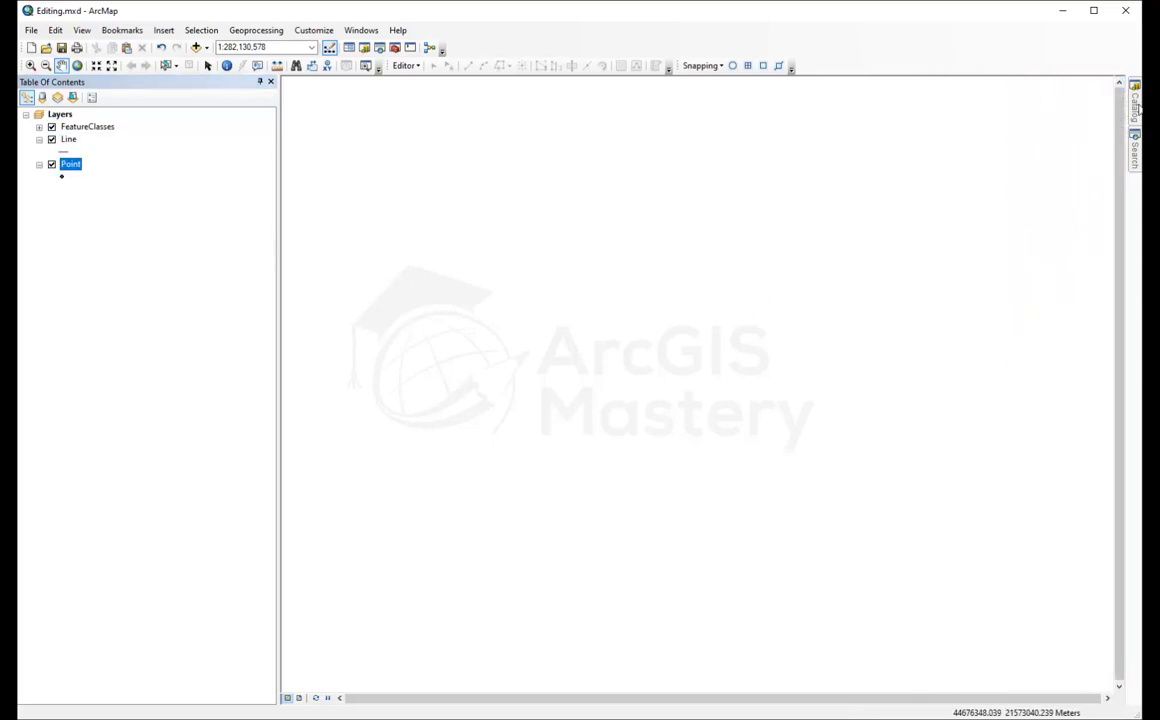
mouse_move(1120, 145)
drag(999, 295, 111, 270)
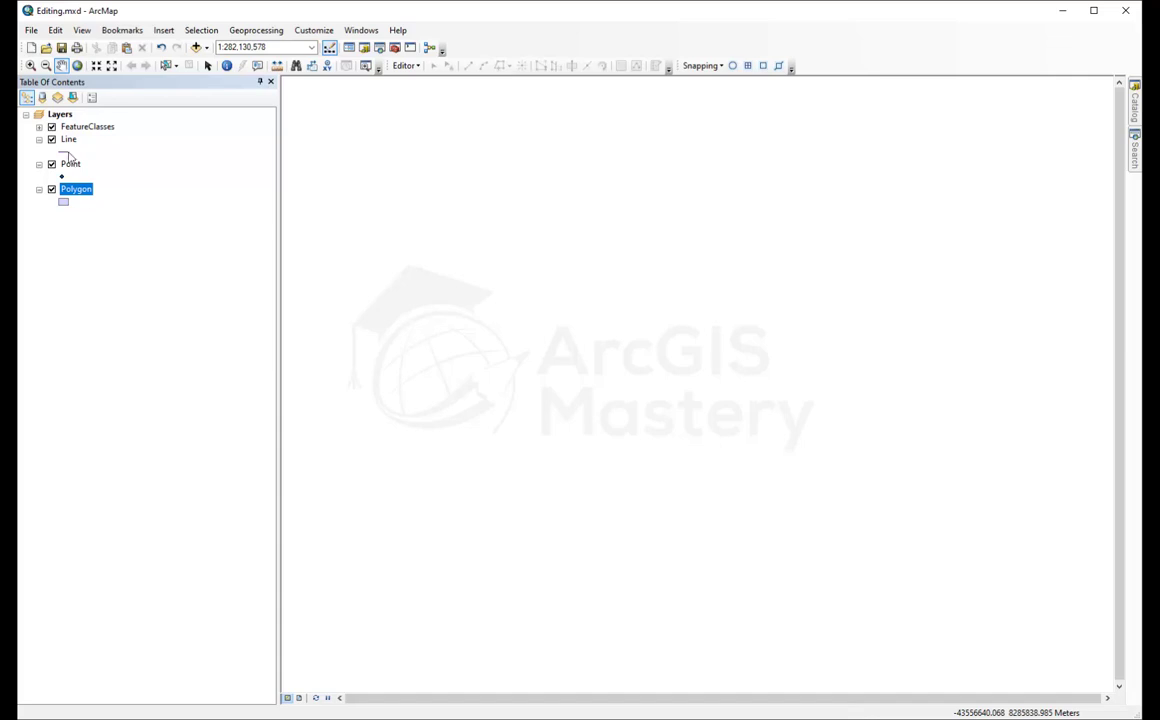
Expand the FeatureClasses group and create a new group layer named Shapefiles in the Layers data frame
click(39, 127)
right_click(60, 114)
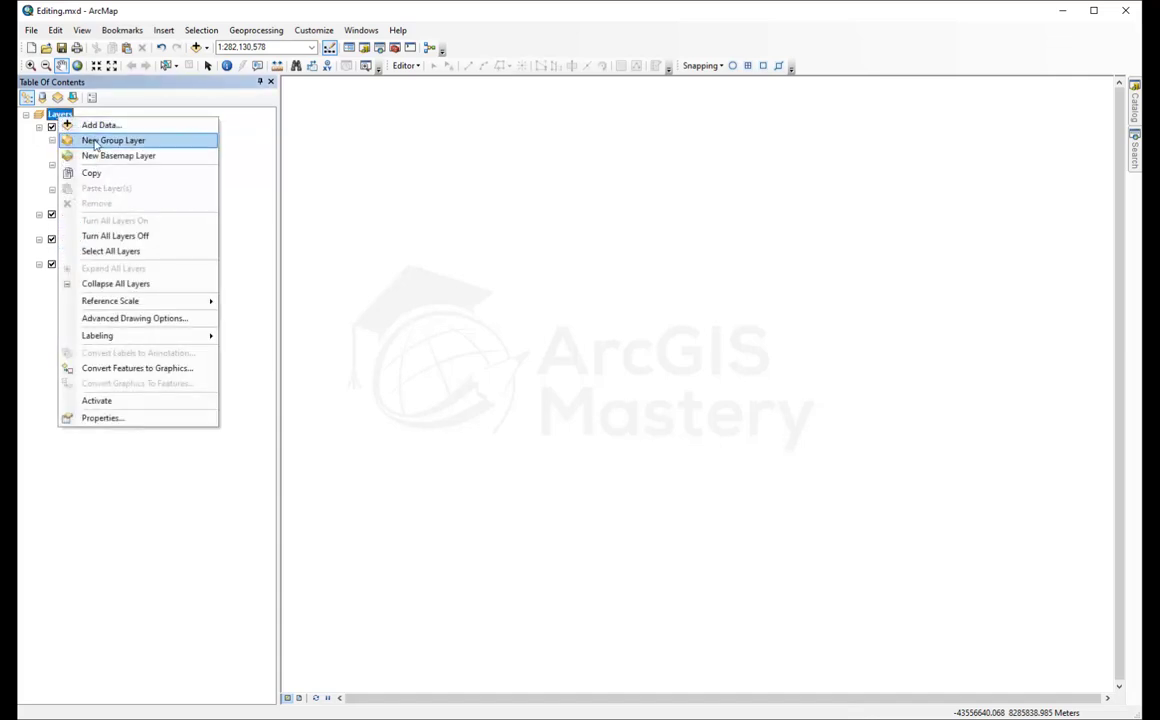
click(98, 141)
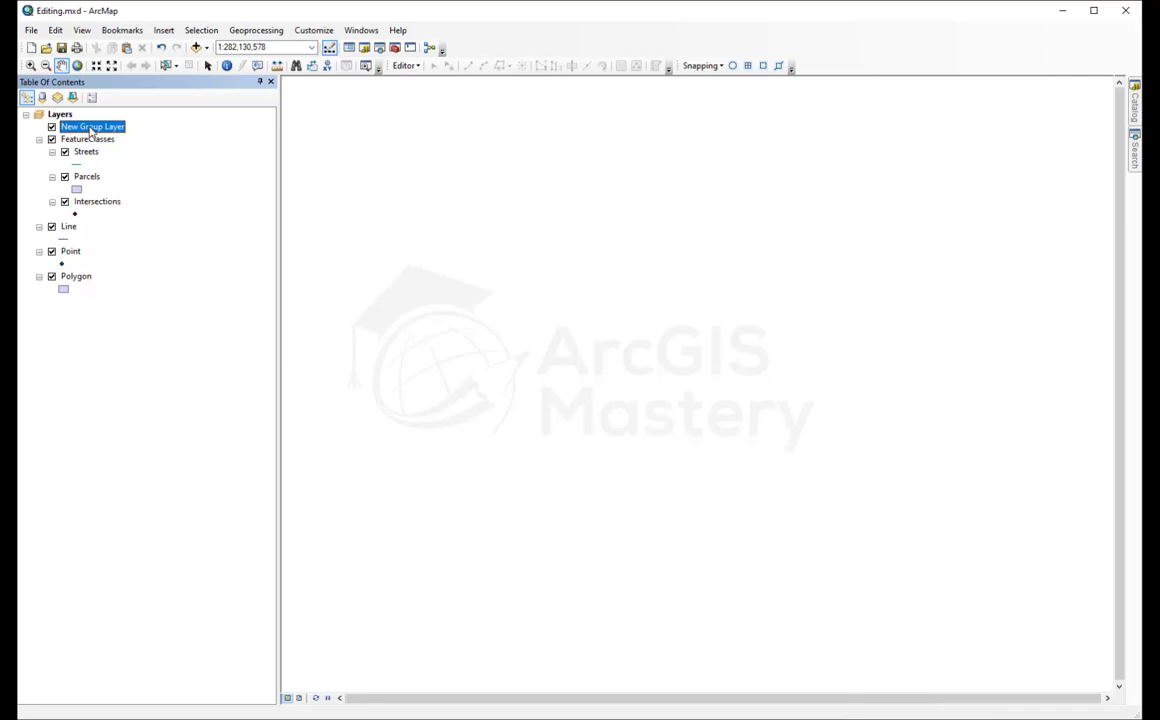
click(90, 131)
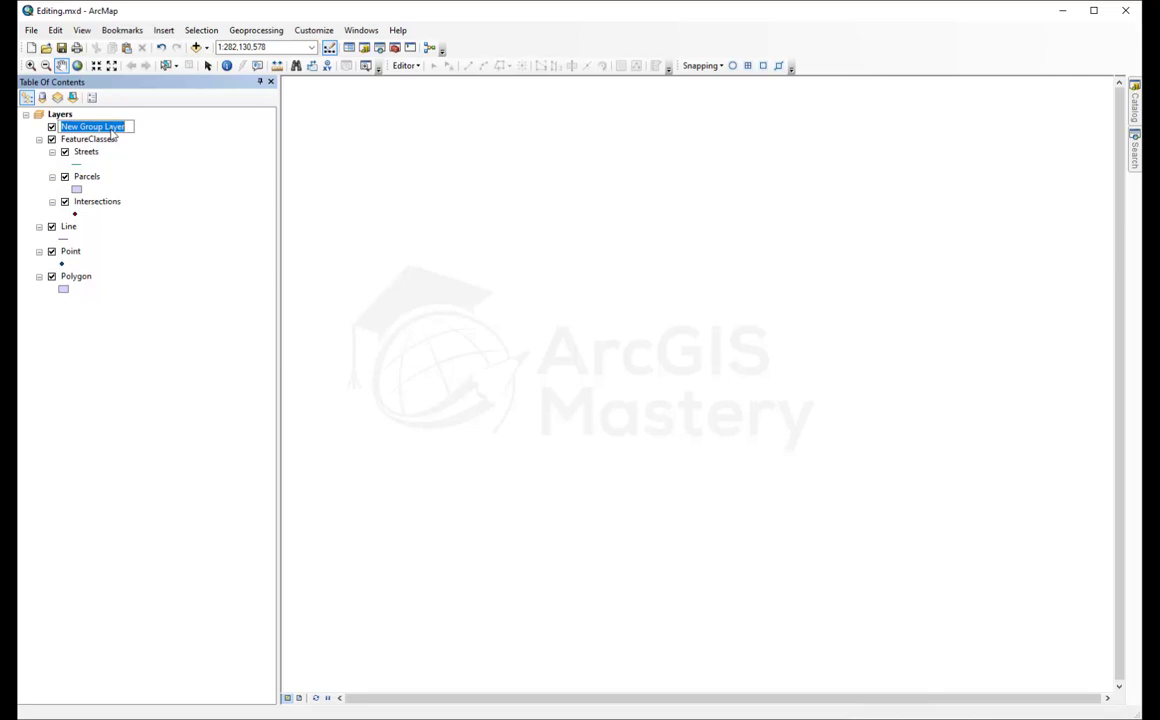
text(Shape)
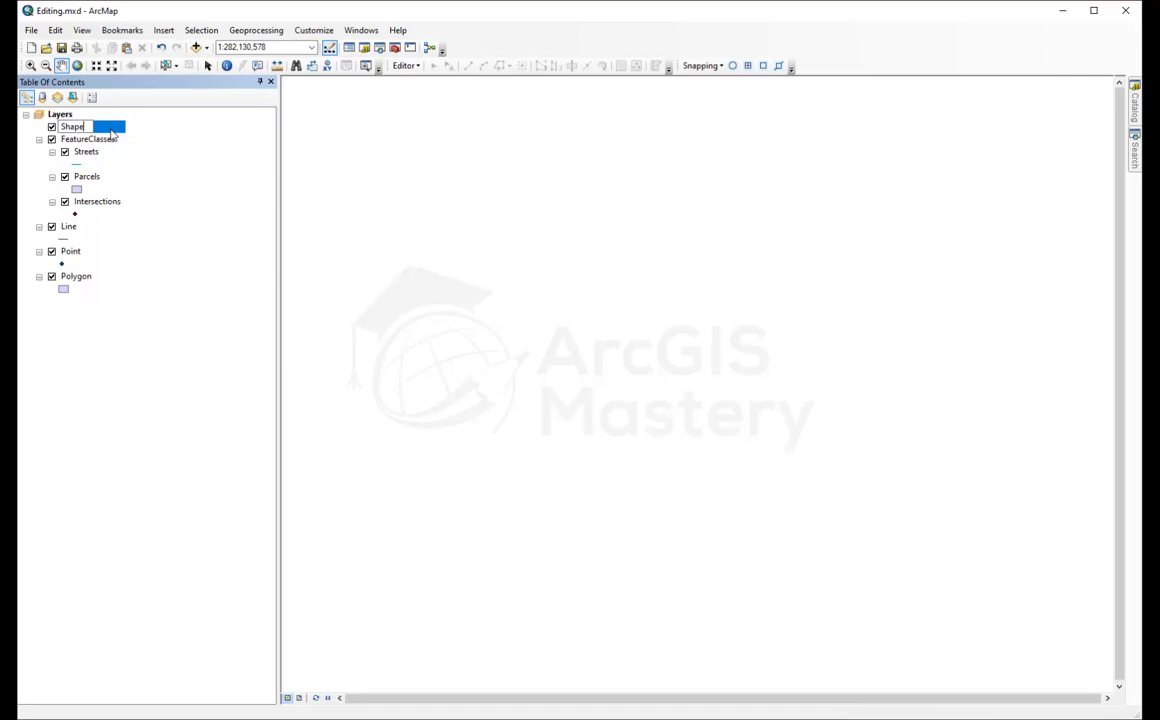
text(files)
key(Return)
click(68, 226)
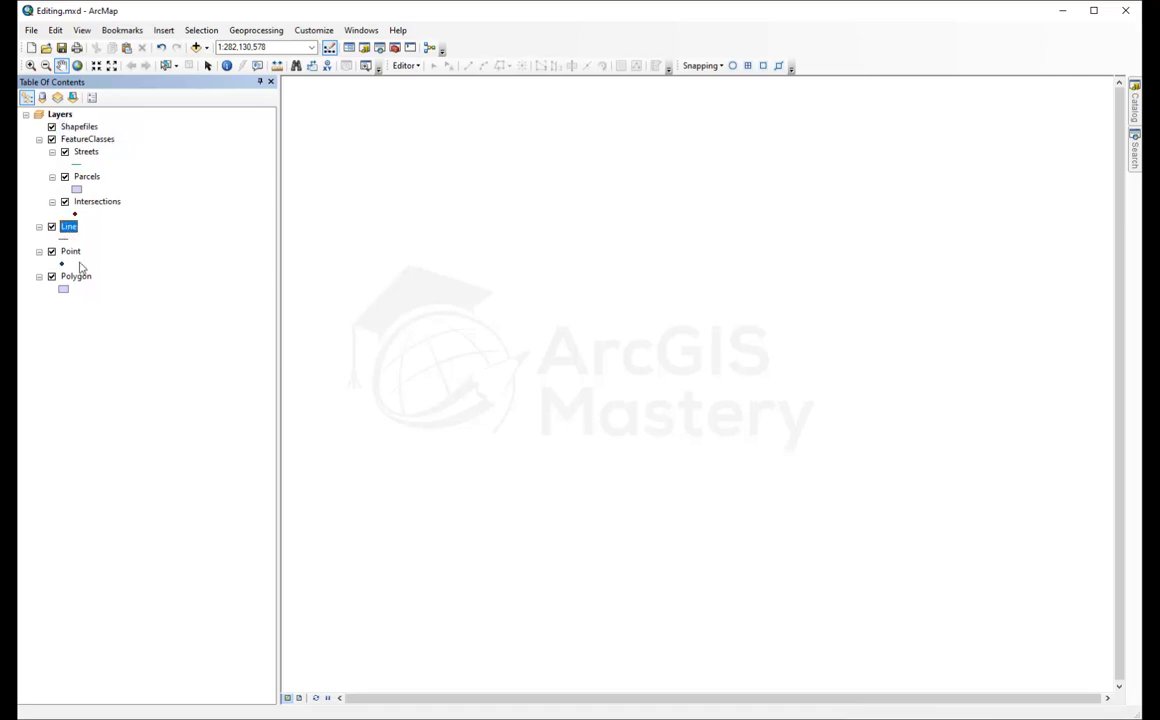
ctrl+click(71, 251)
ctrl+click(78, 277)
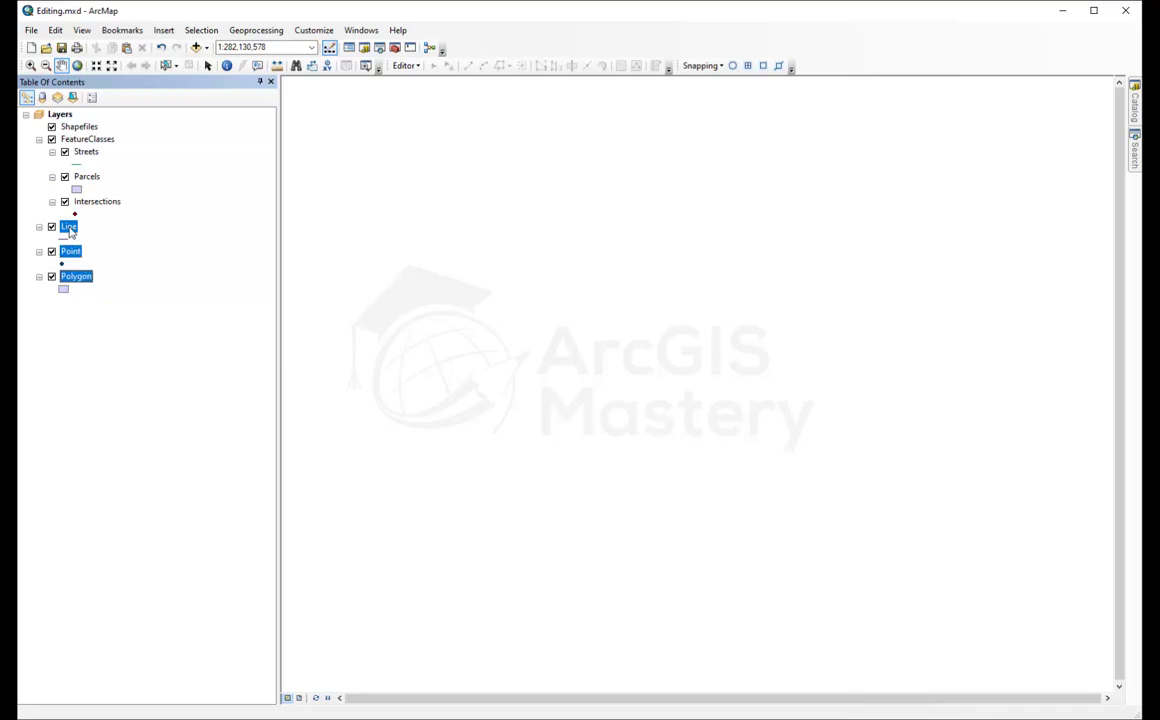
click(108, 248)
click(72, 228)
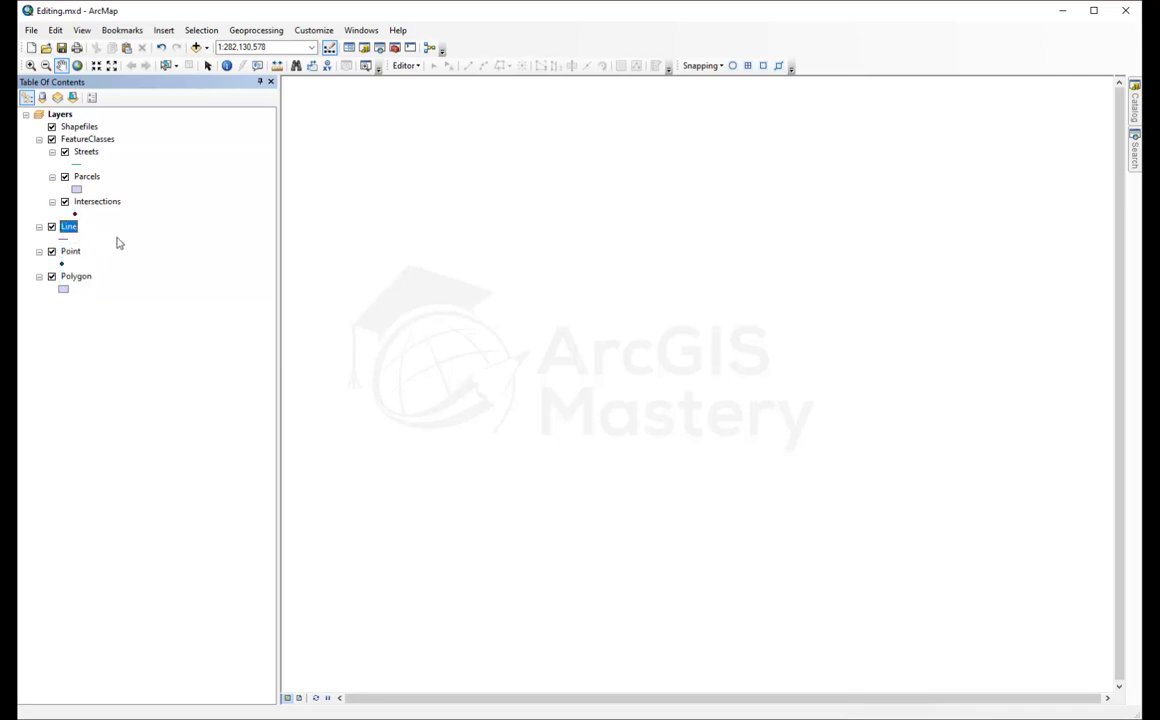
click(117, 239)
Move the Line, Point and Polygon layers together into the Shapefiles group
click(68, 227)
ctrl+click(72, 252)
ctrl+click(76, 277)
drag(74, 258, 88, 136)
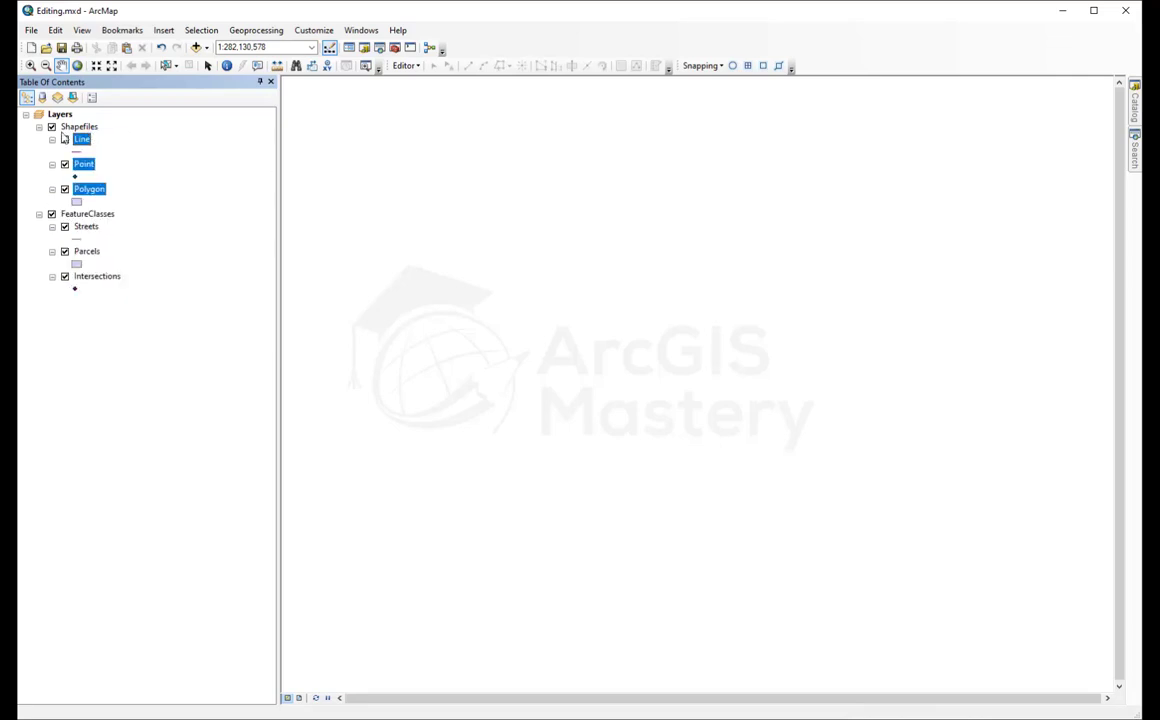
Collapse the Shapefiles and FeatureClasses groups and expand both again
click(39, 127)
click(39, 139)
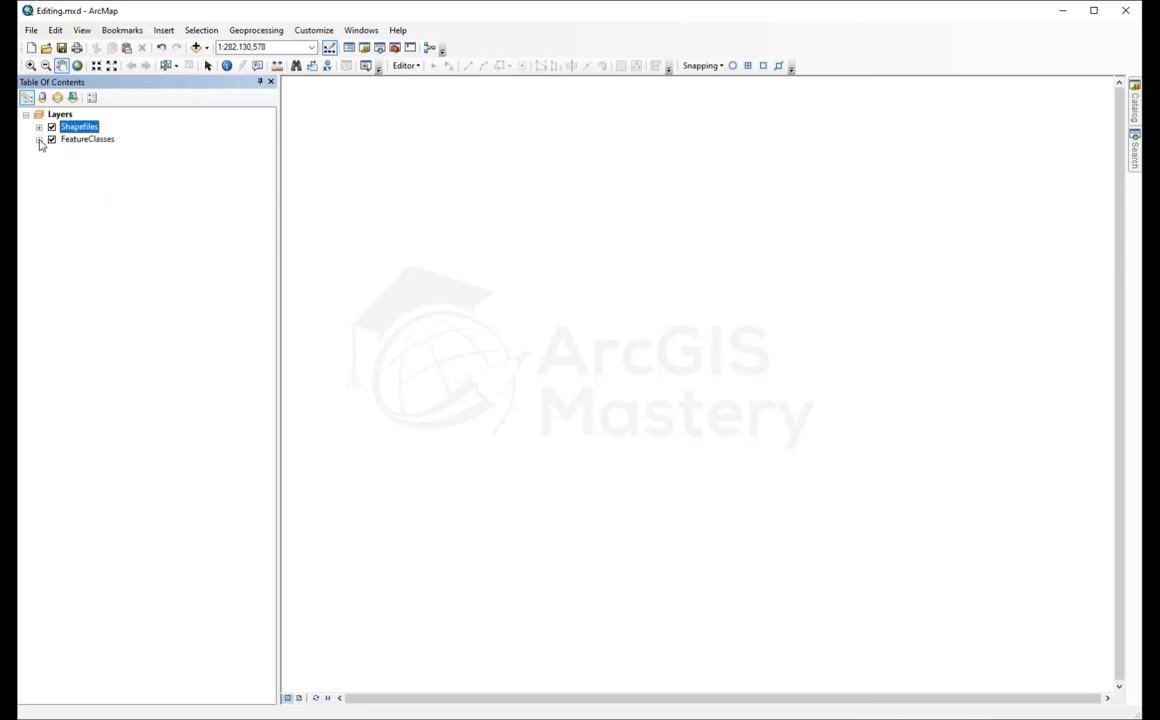
click(39, 139)
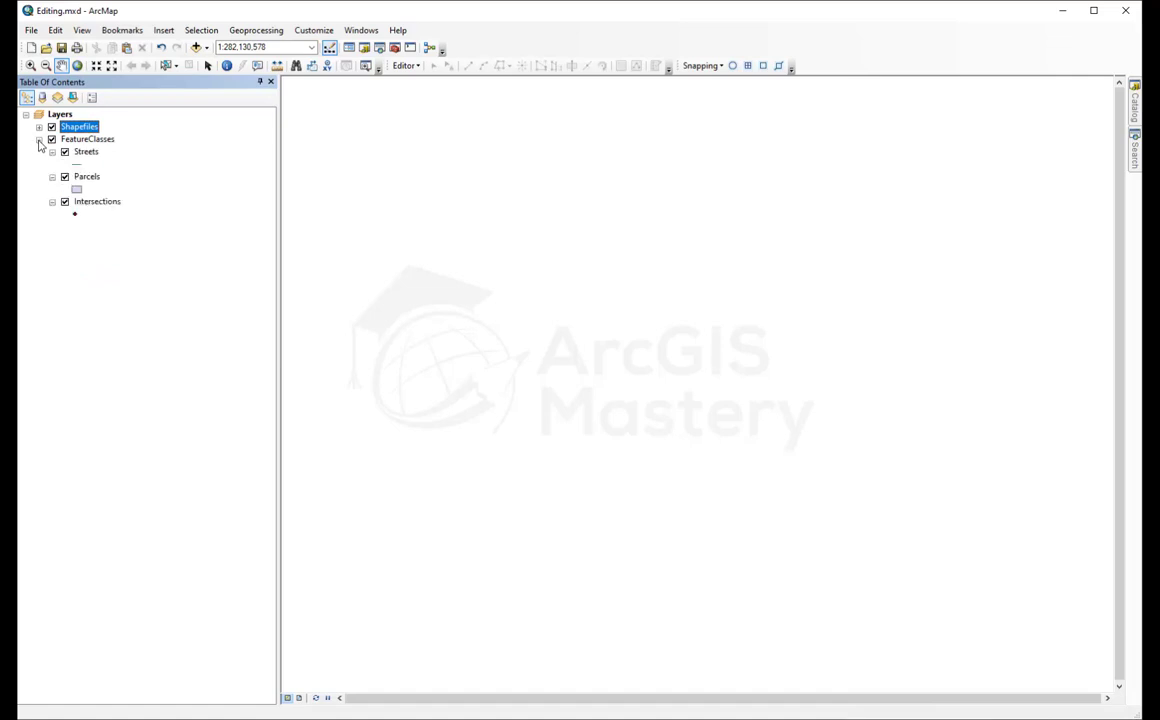
click(39, 127)
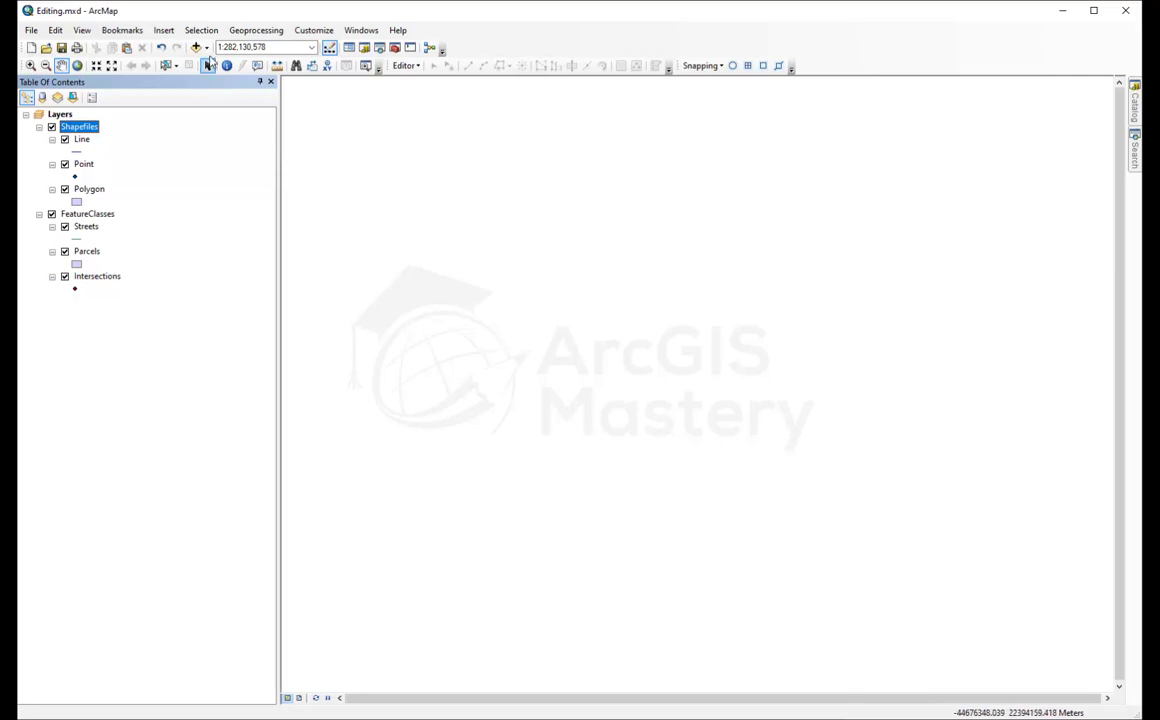
Add the Streets basemap to the map
click(206, 48)
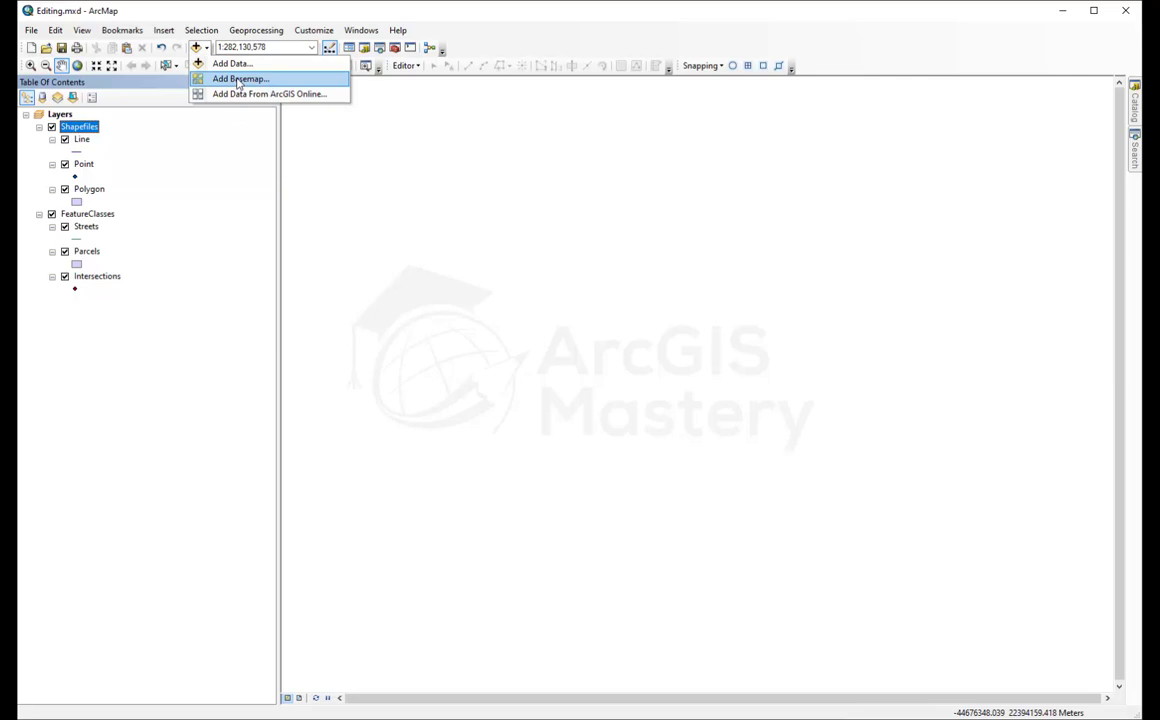
click(238, 80)
drag(932, 236, 732, 224)
click(792, 300)
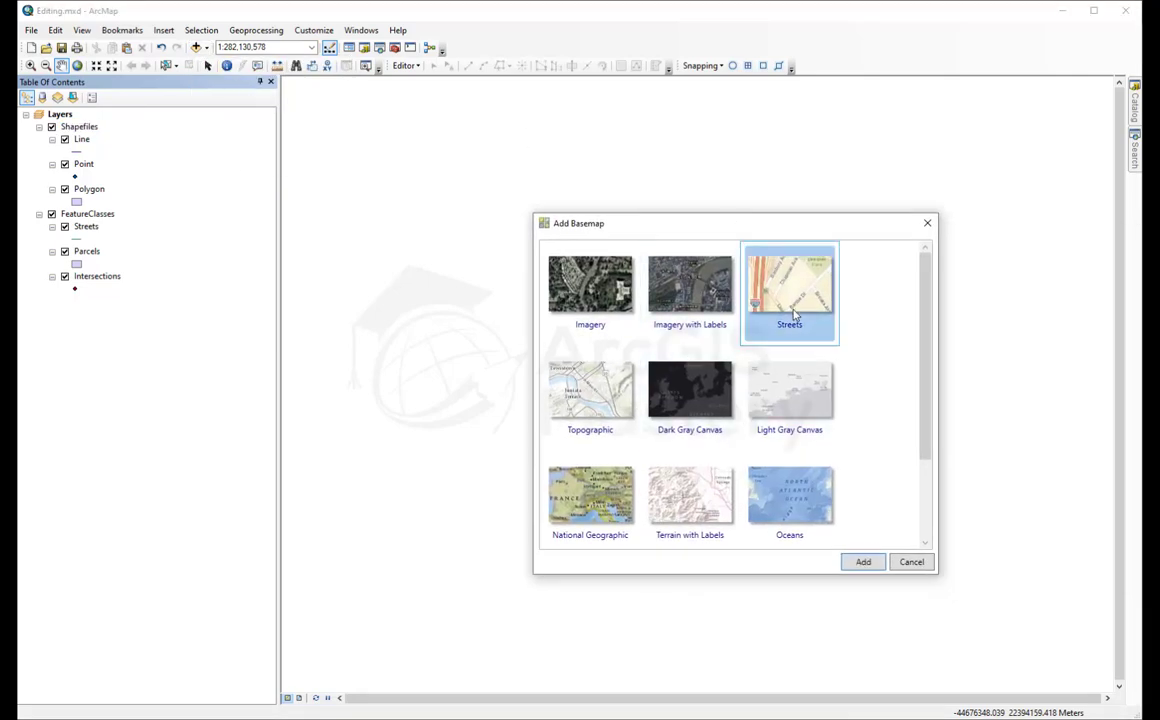
click(863, 562)
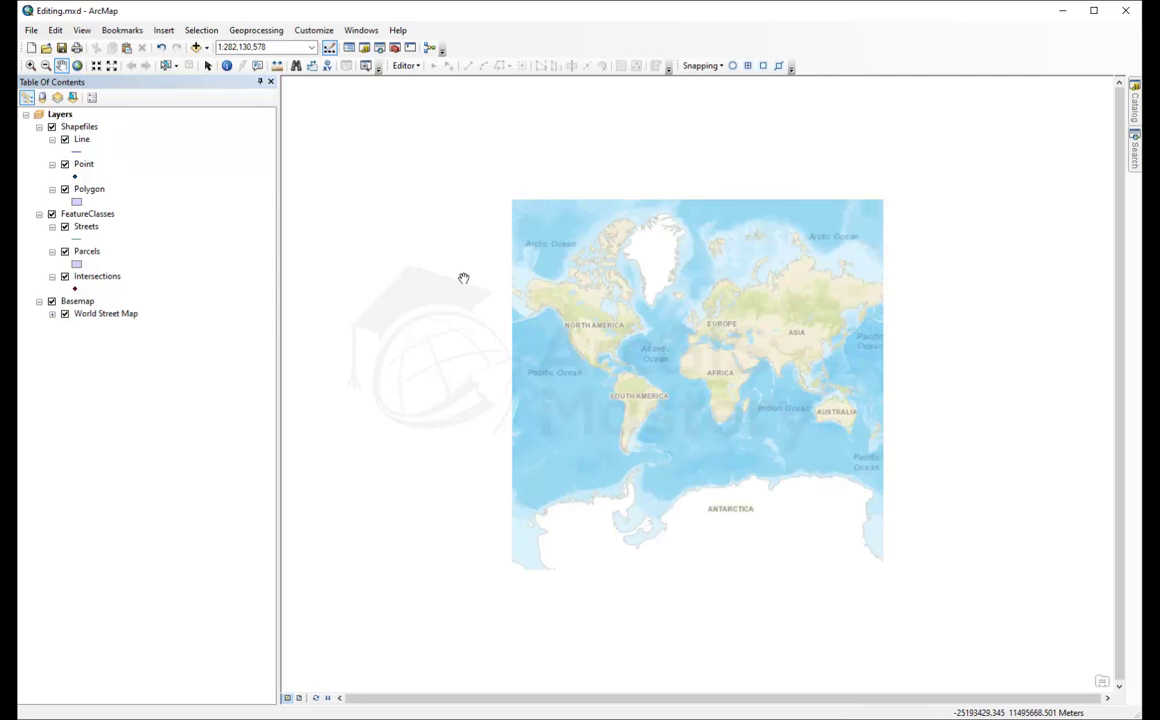
Go to the Atlanta bookmark and view the blocks east of it
click(133, 36)
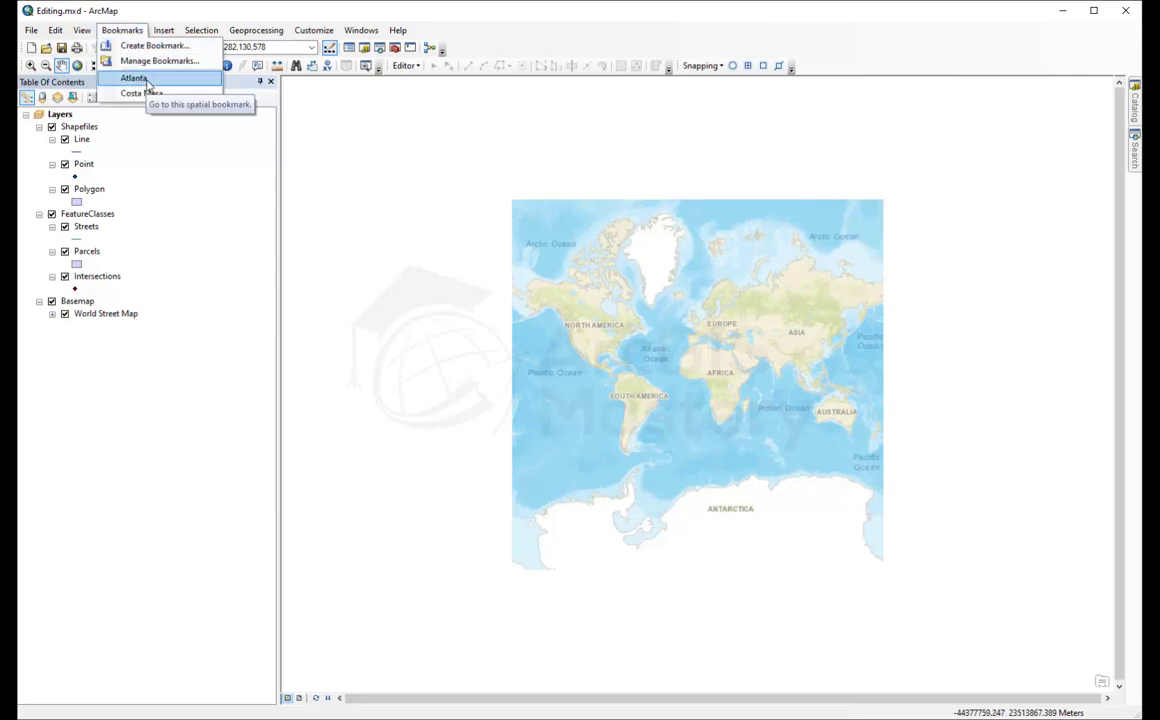
click(138, 78)
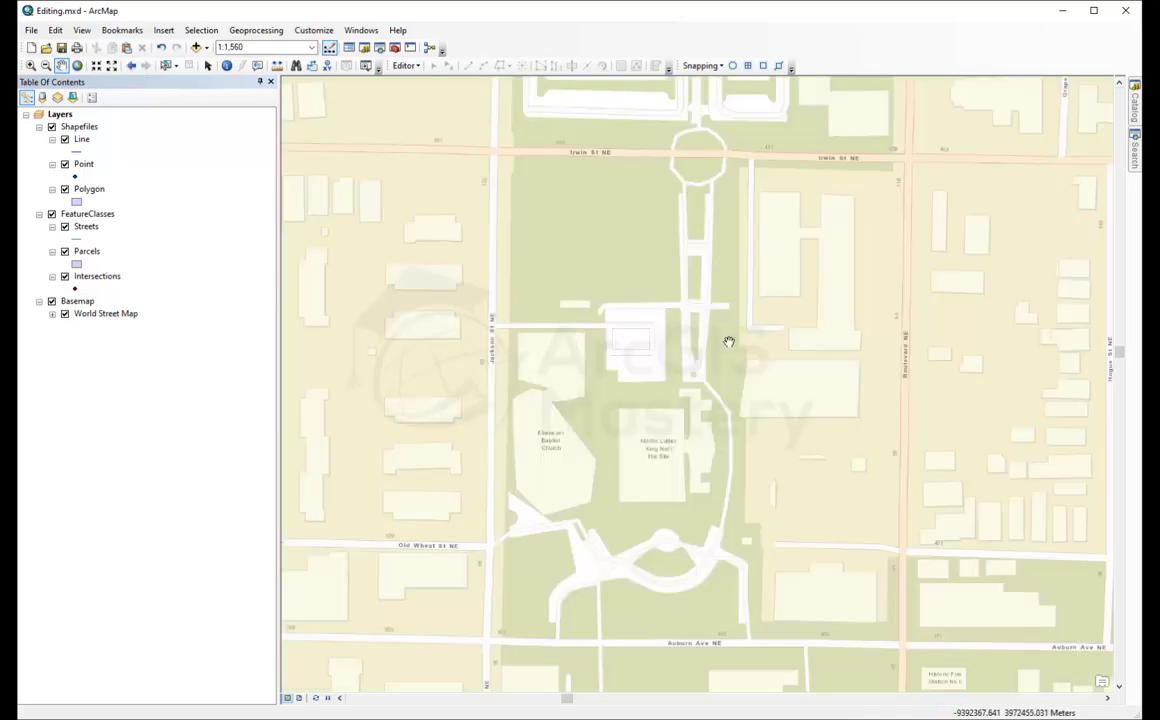
drag(927, 381, 365, 344)
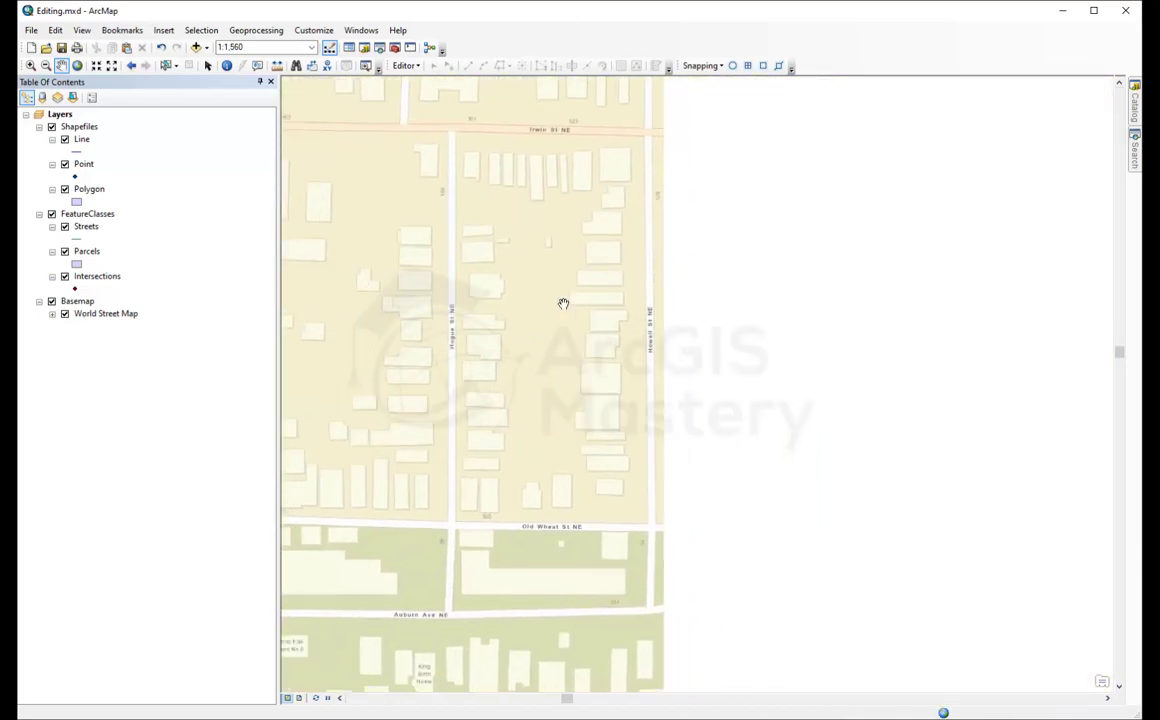
Create a bookmark named Atlanta2 for the wider view of western and central Atlanta at 1:24,000 scale
scroll(479, 241, down, 5)
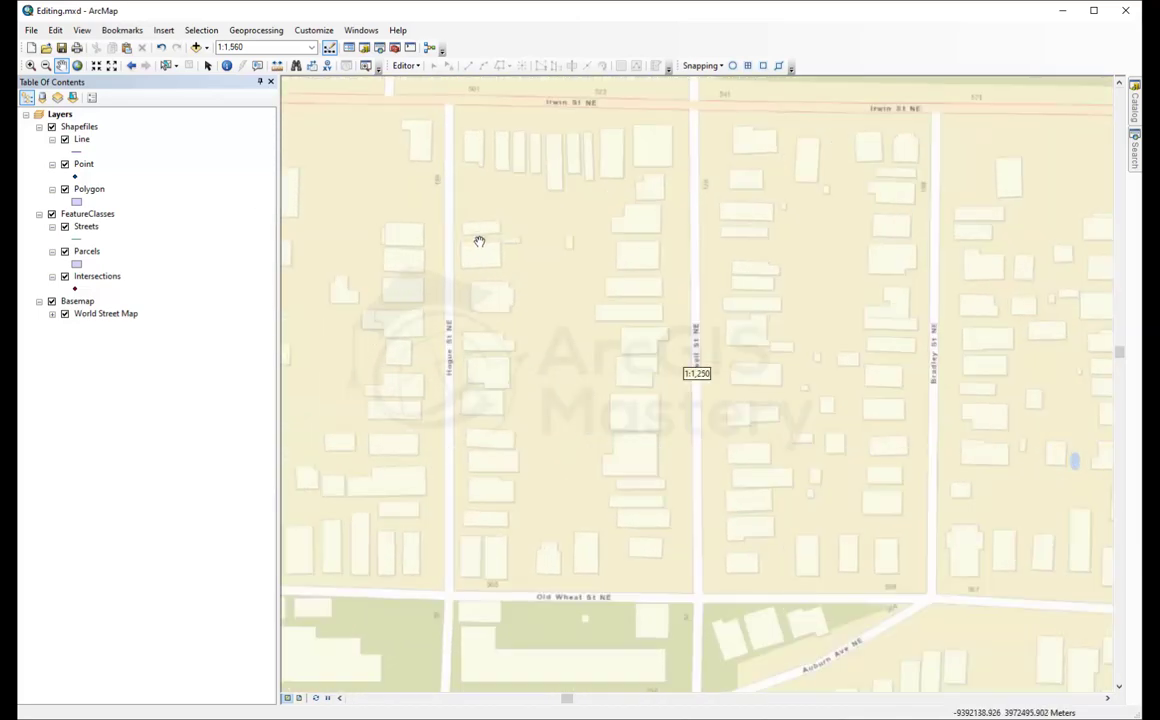
scroll(531, 297, down, 2)
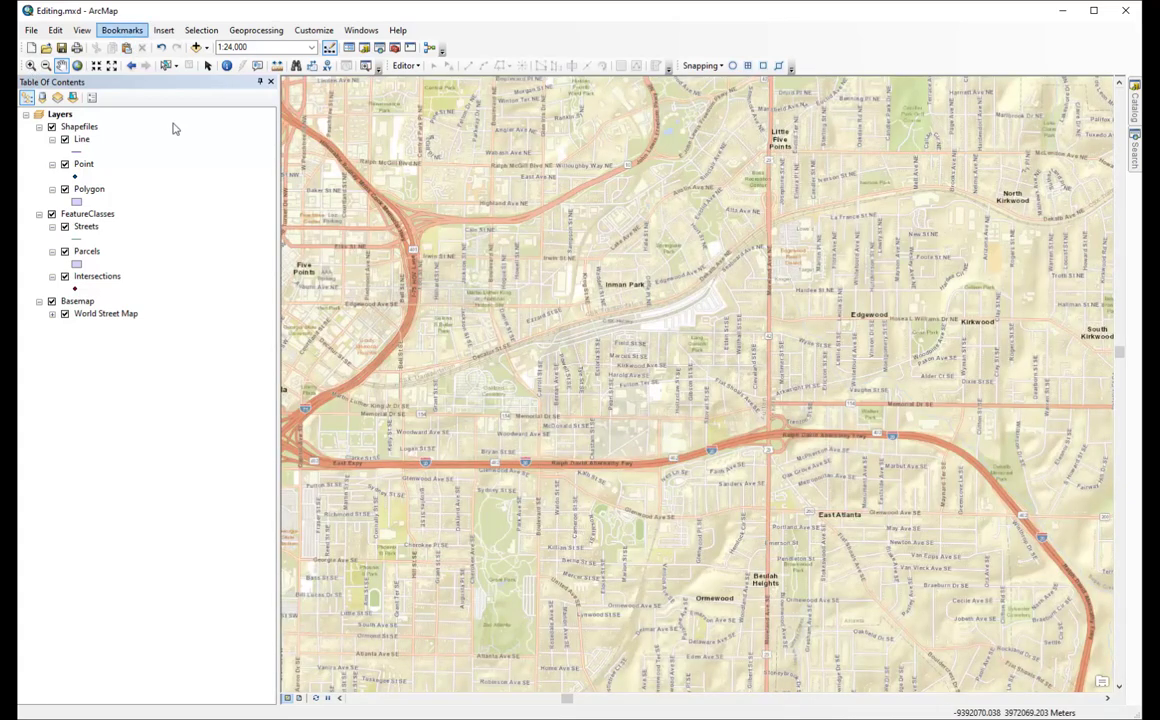
drag(370, 368, 941, 328)
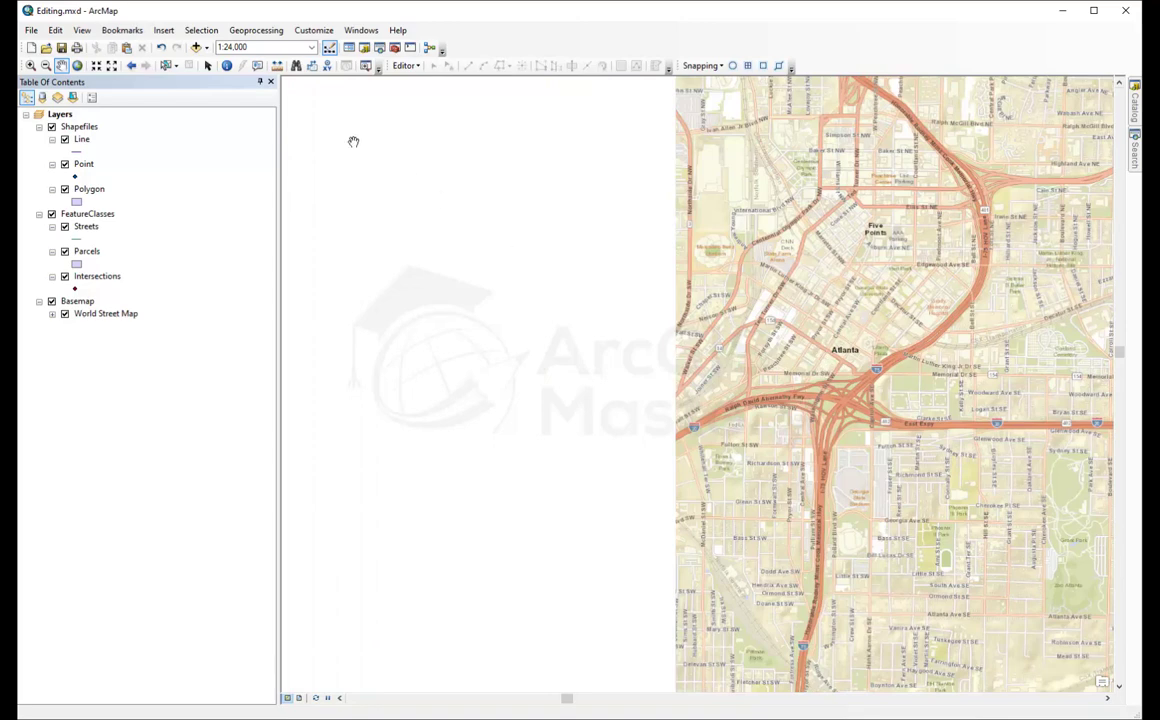
click(112, 33)
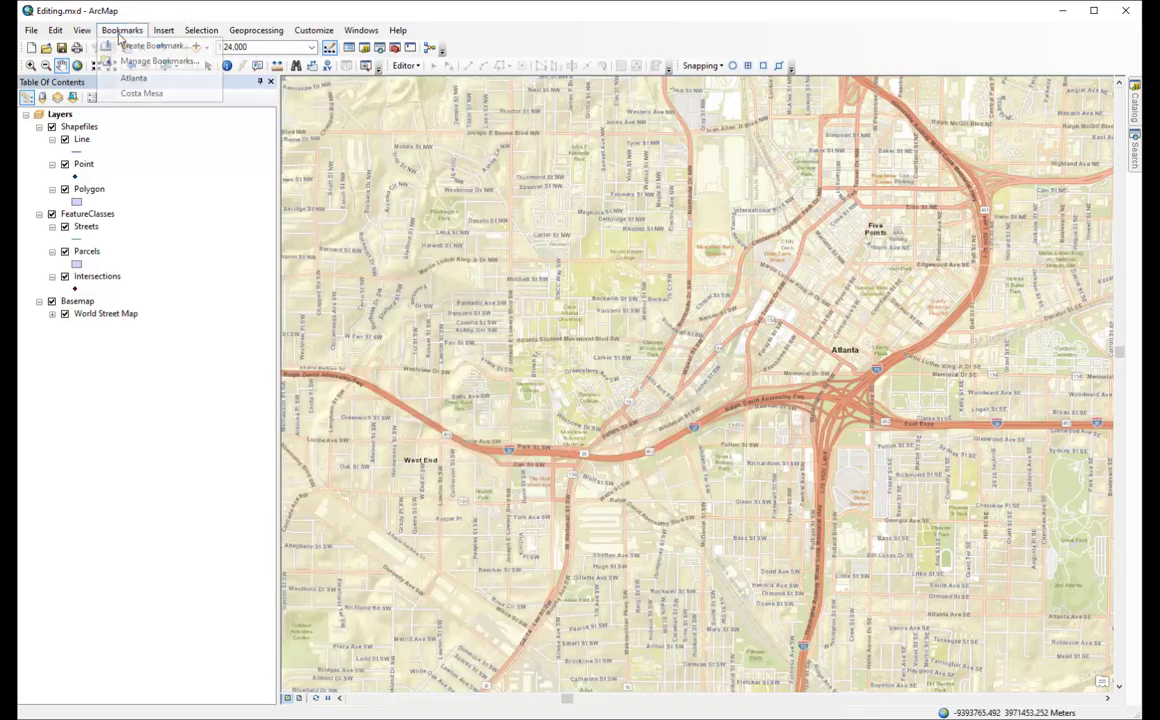
click(135, 47)
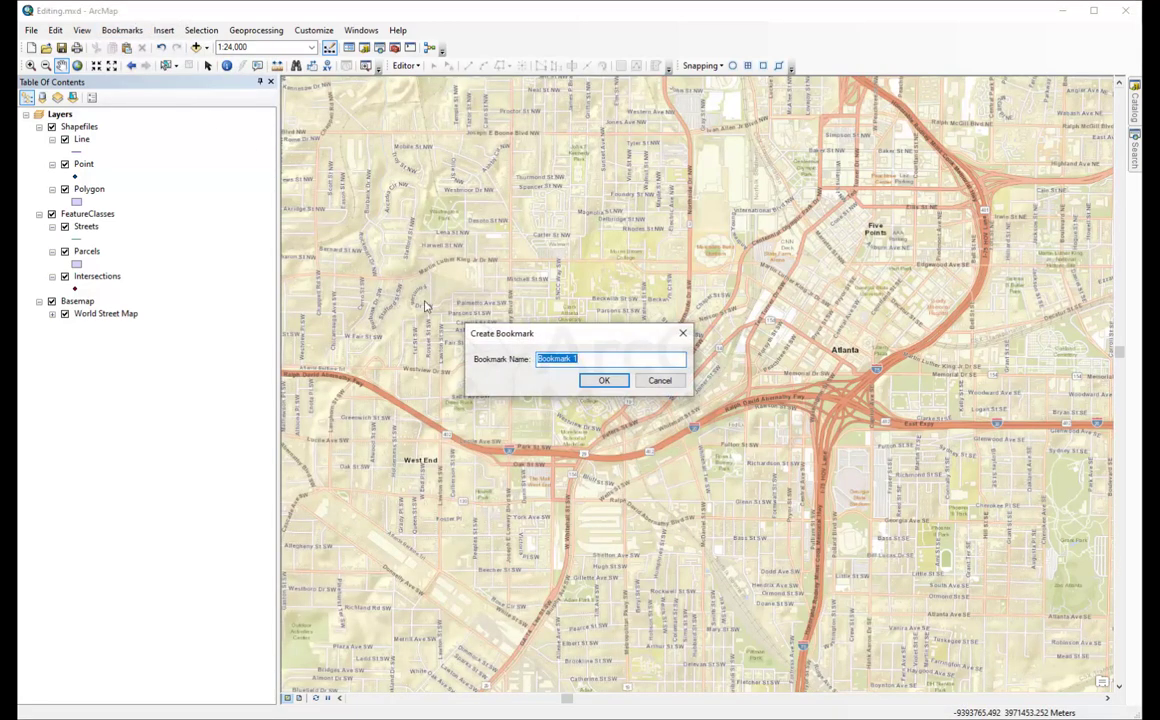
text(Atlanta2)
key(Return)
Try the saved spatial bookmarks, including Costa Mesa, and return the map to the Atlanta bookmark
click(122, 31)
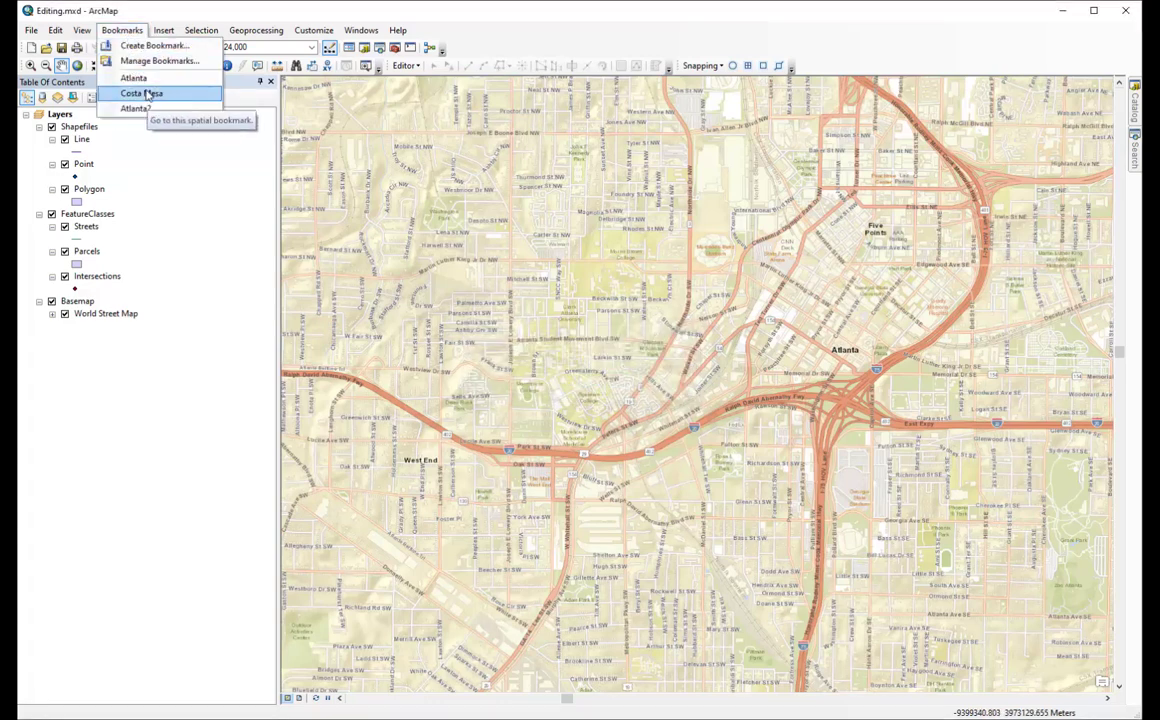
click(148, 93)
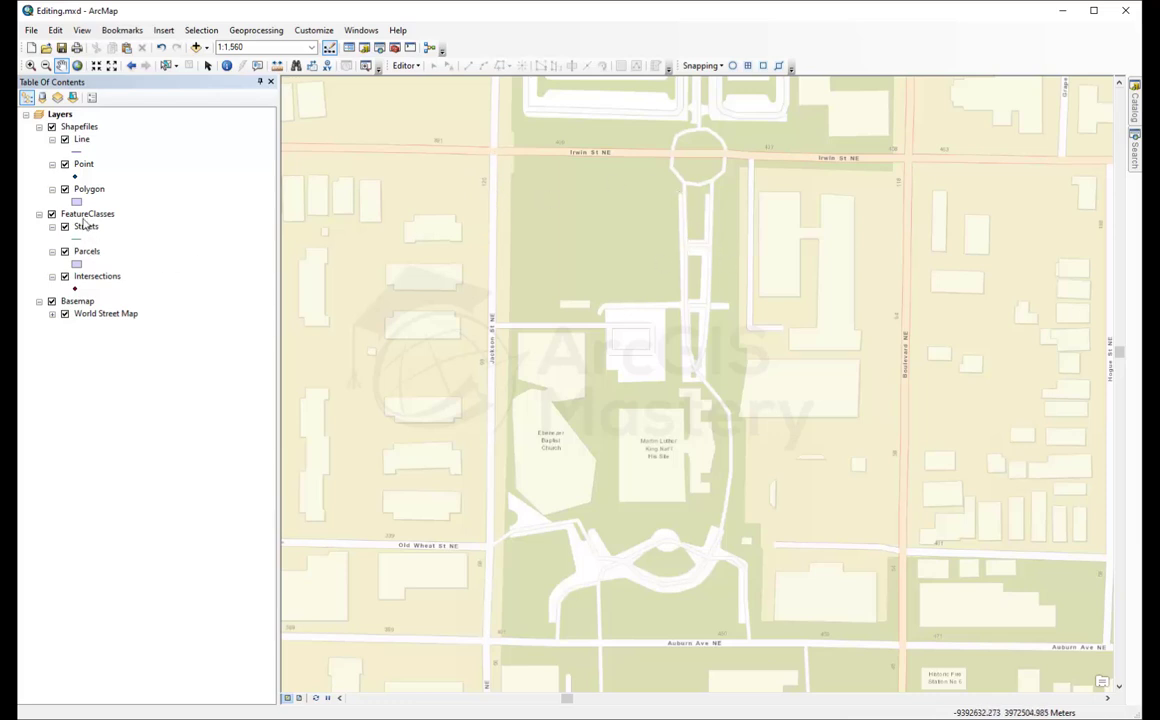
Move the FeatureClasses group above the Shapefiles group and collapse Shapefiles
drag(87, 216, 88, 114)
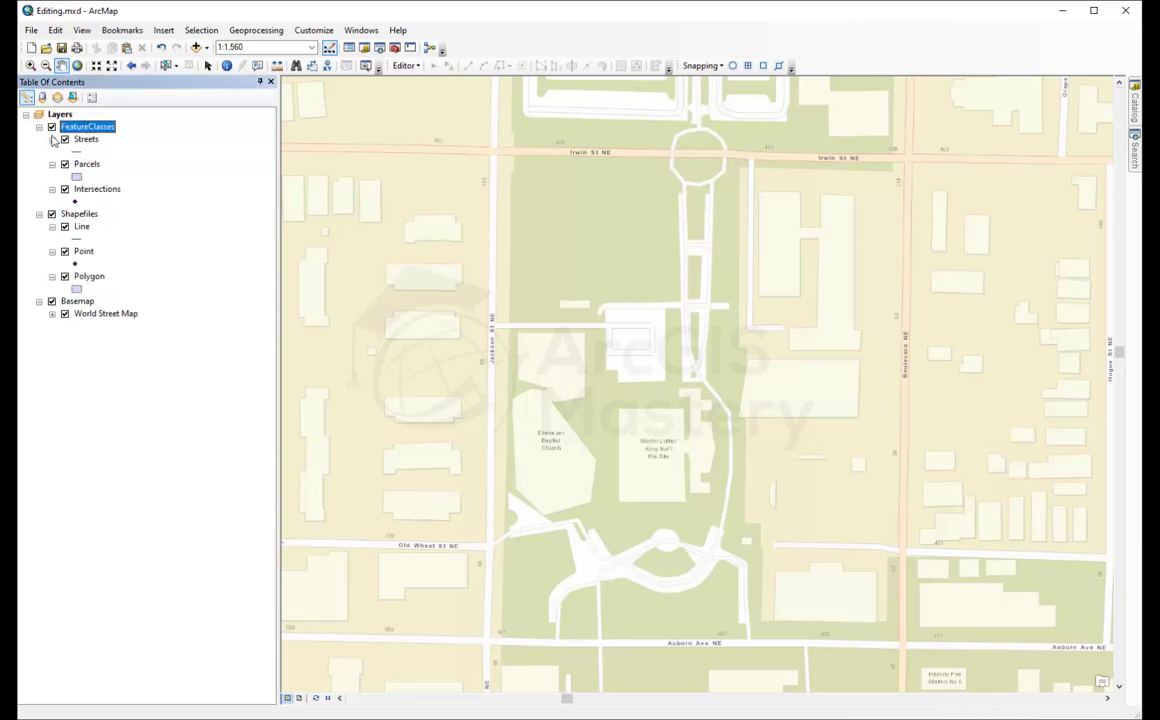
click(39, 213)
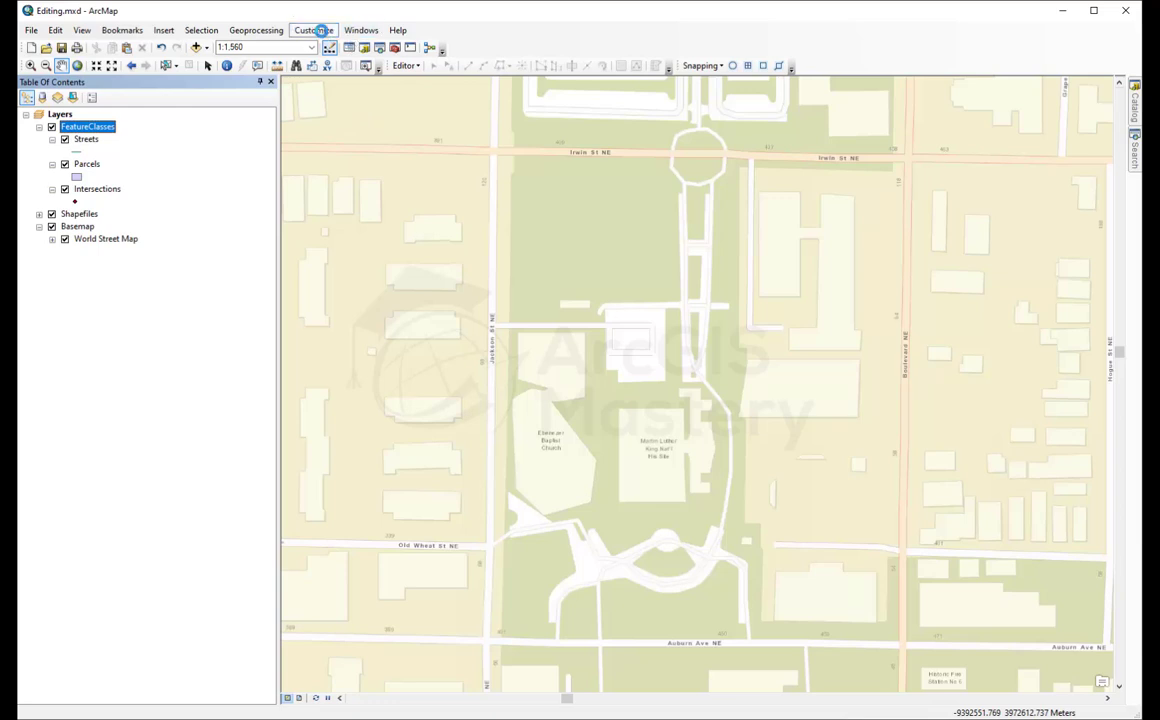
Hide the Editor and Snapping toolbars
click(318, 30)
mouse_move(331, 45)
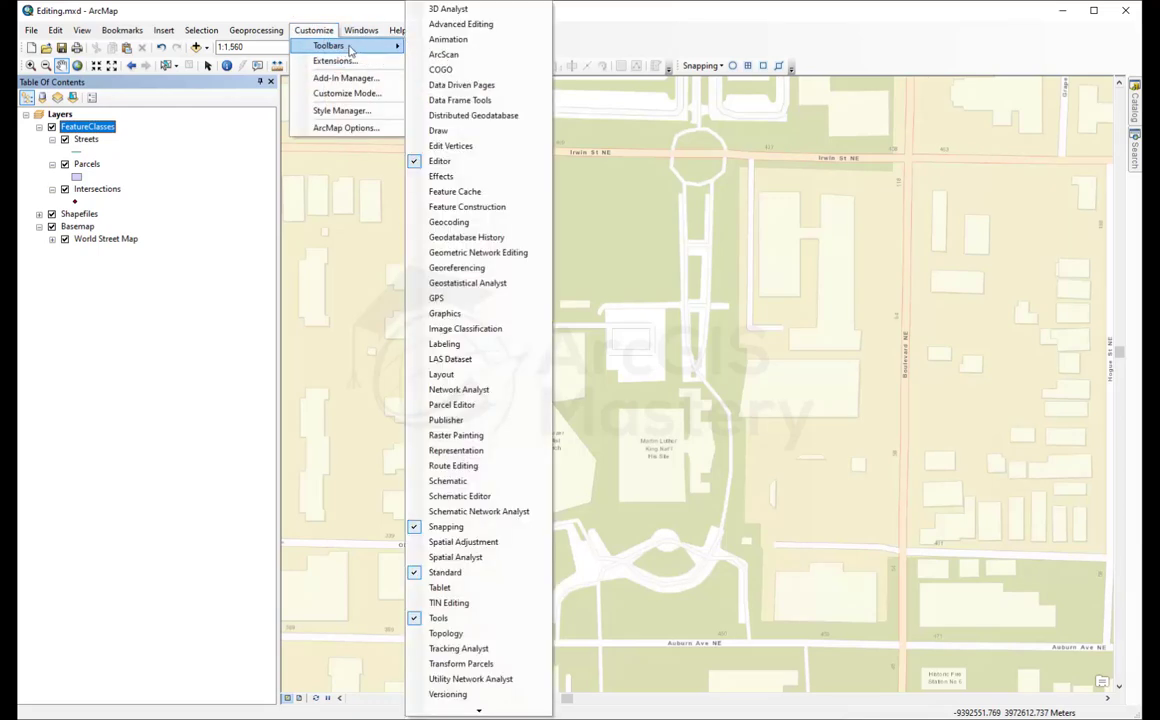
click(431, 166)
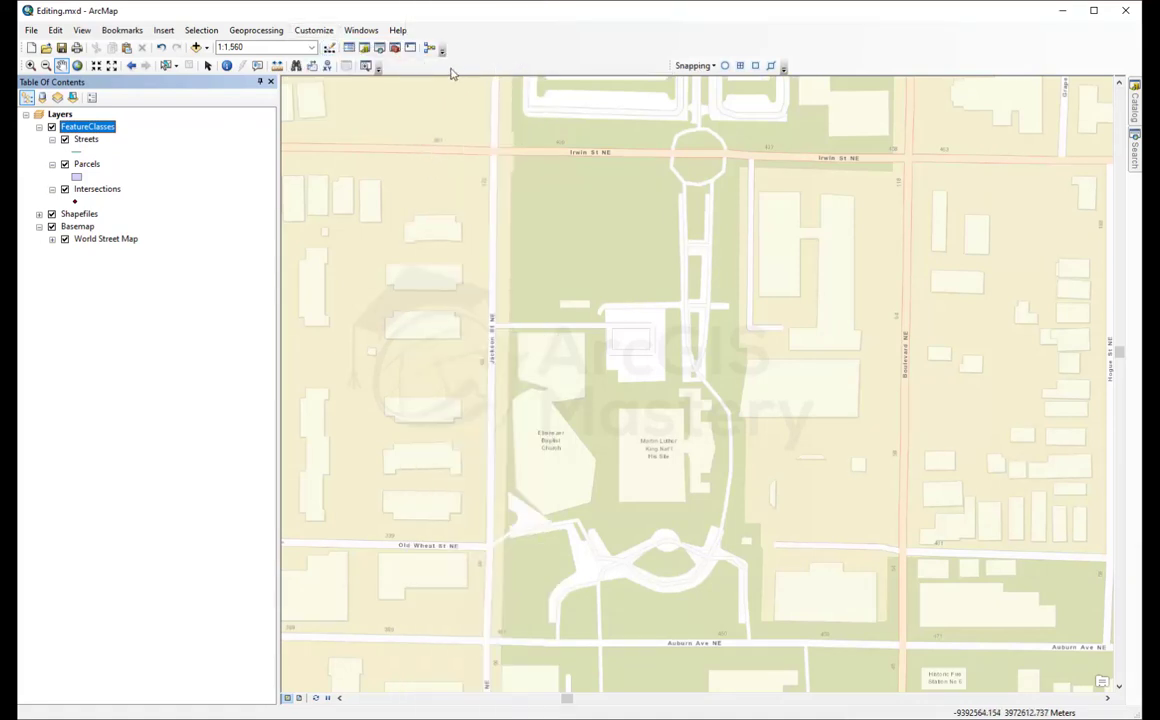
right_click(562, 52)
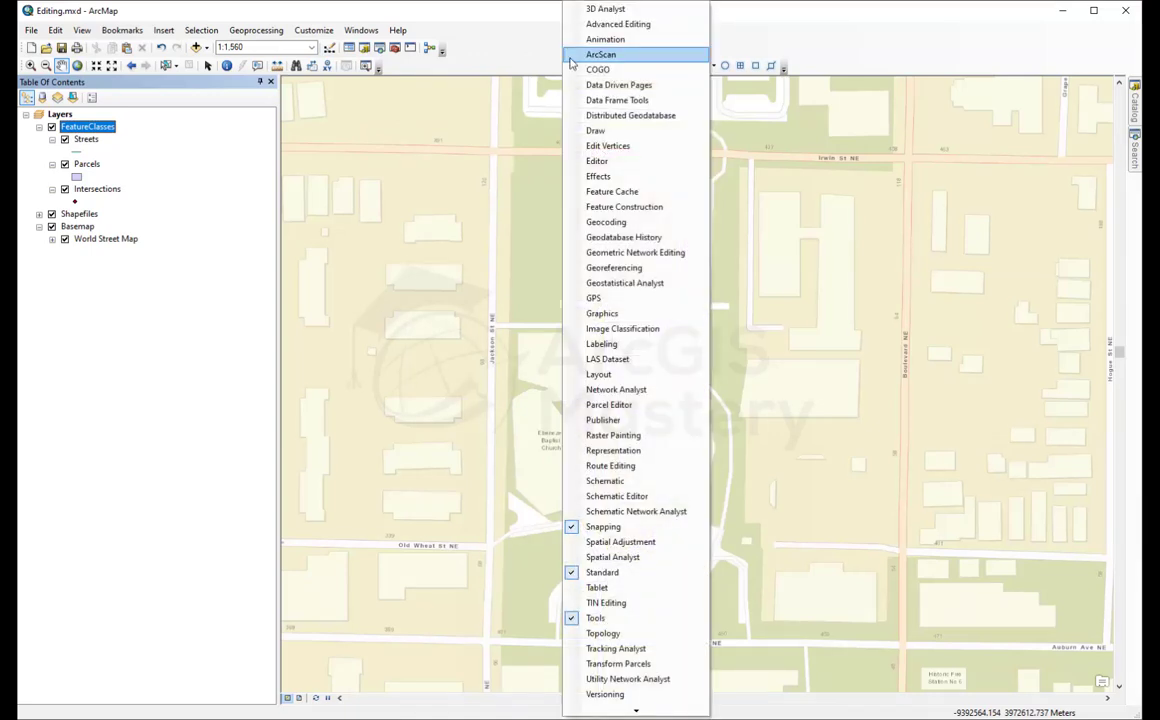
click(615, 526)
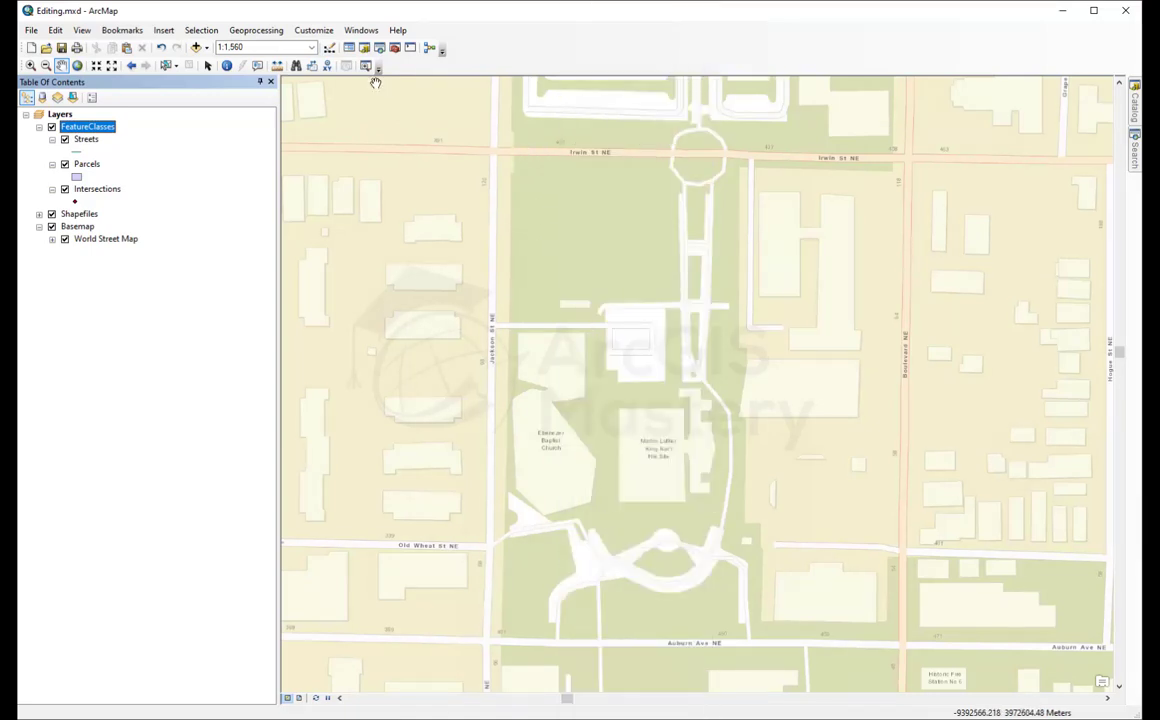
Show the Editor toolbar again and review its list of editing commands
right_click(430, 68)
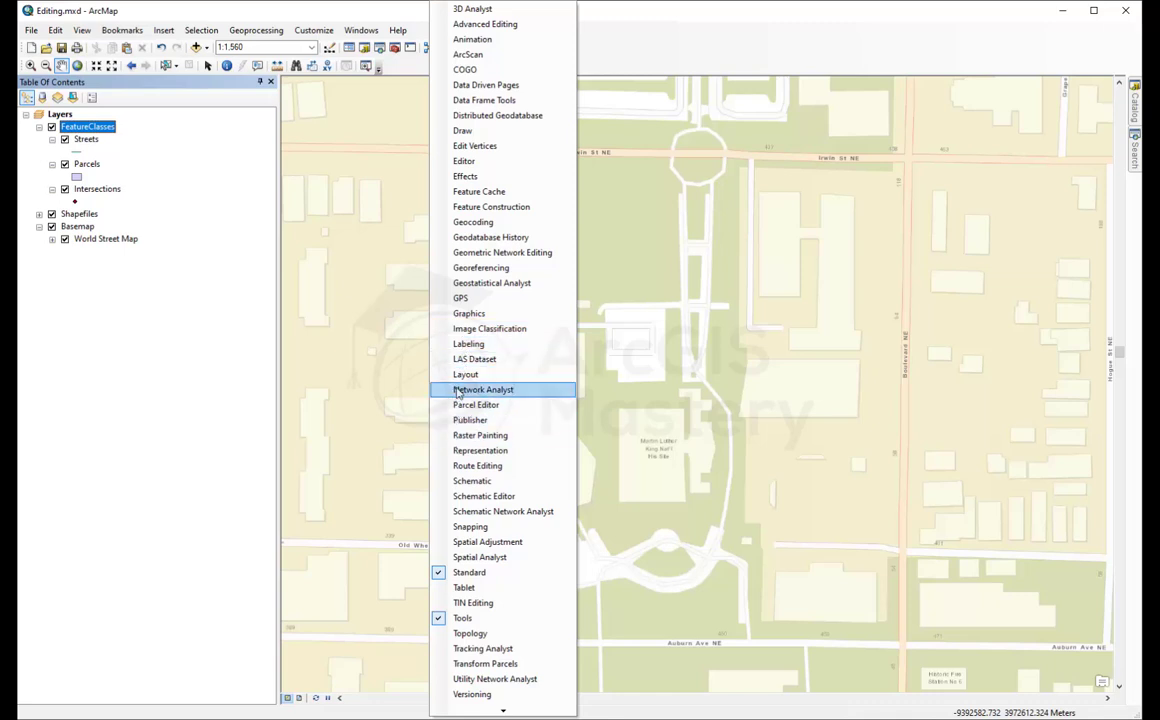
click(463, 162)
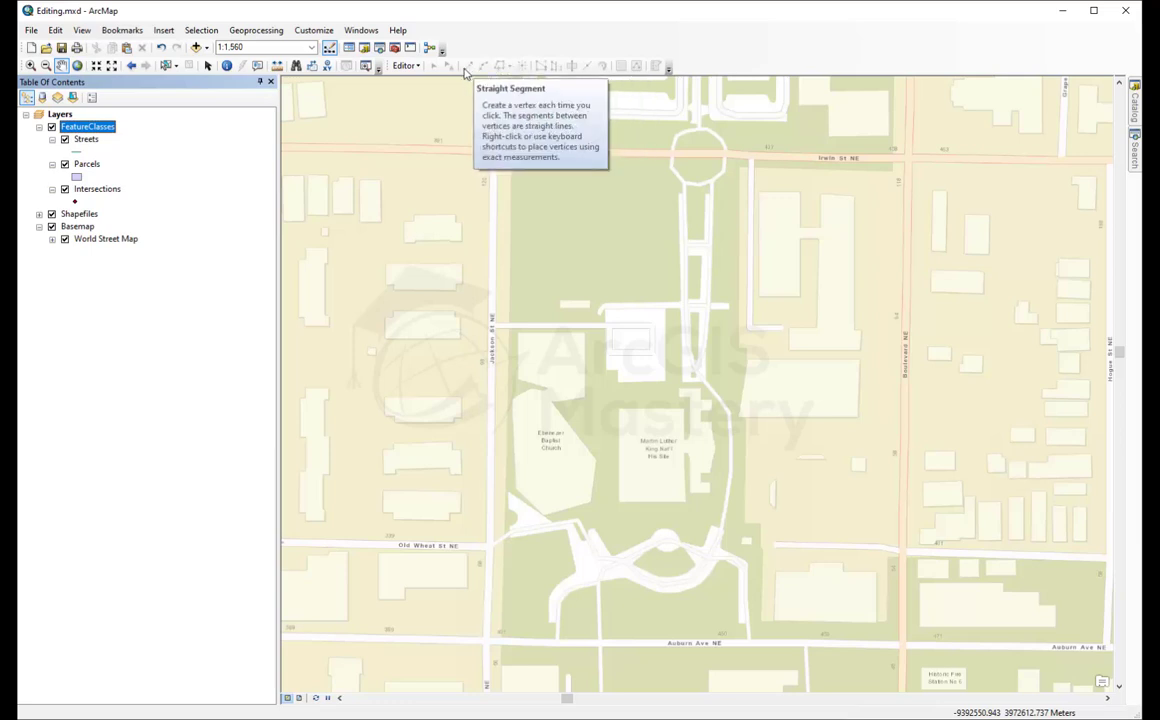
click(408, 66)
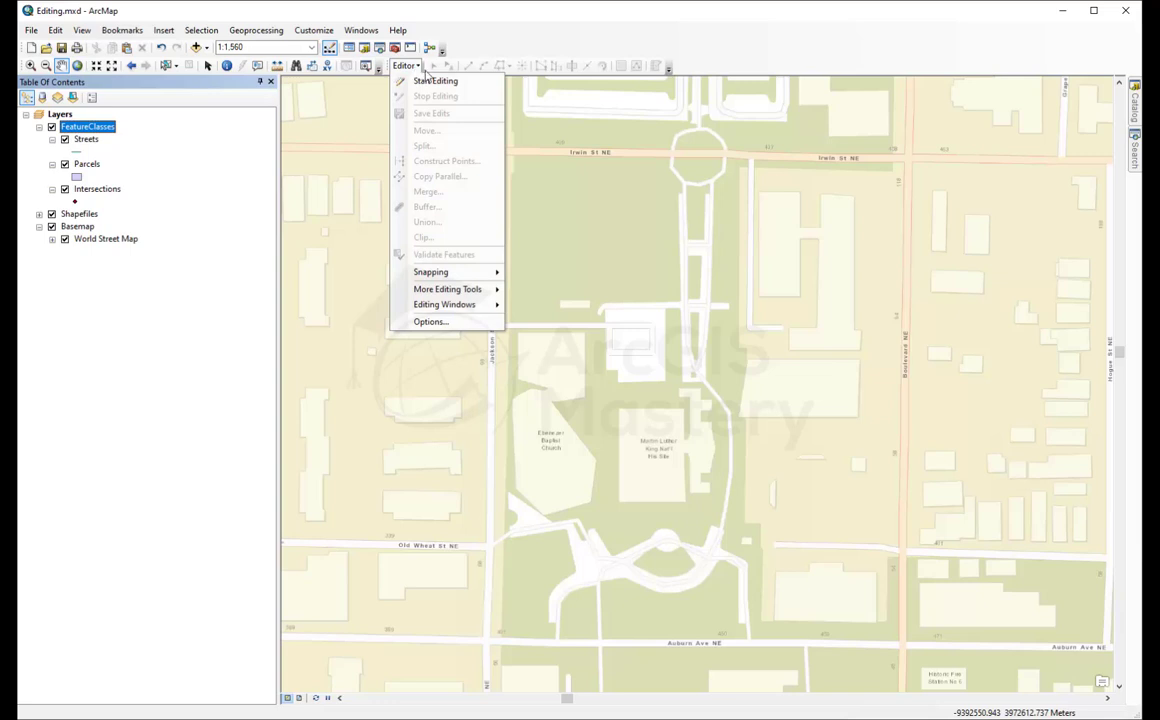
click(405, 66)
Start an edit session on the file geodatabase workspace MyFileGDB.gdb rather than the shapefile folder
click(405, 66)
click(422, 81)
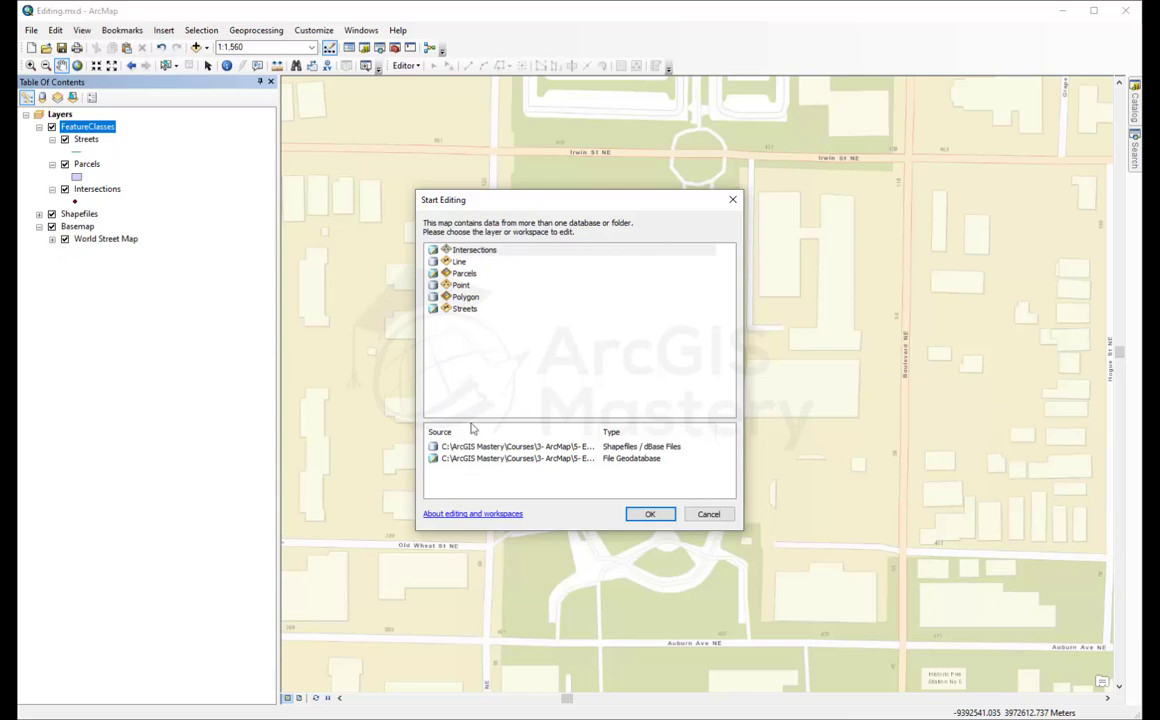
click(496, 447)
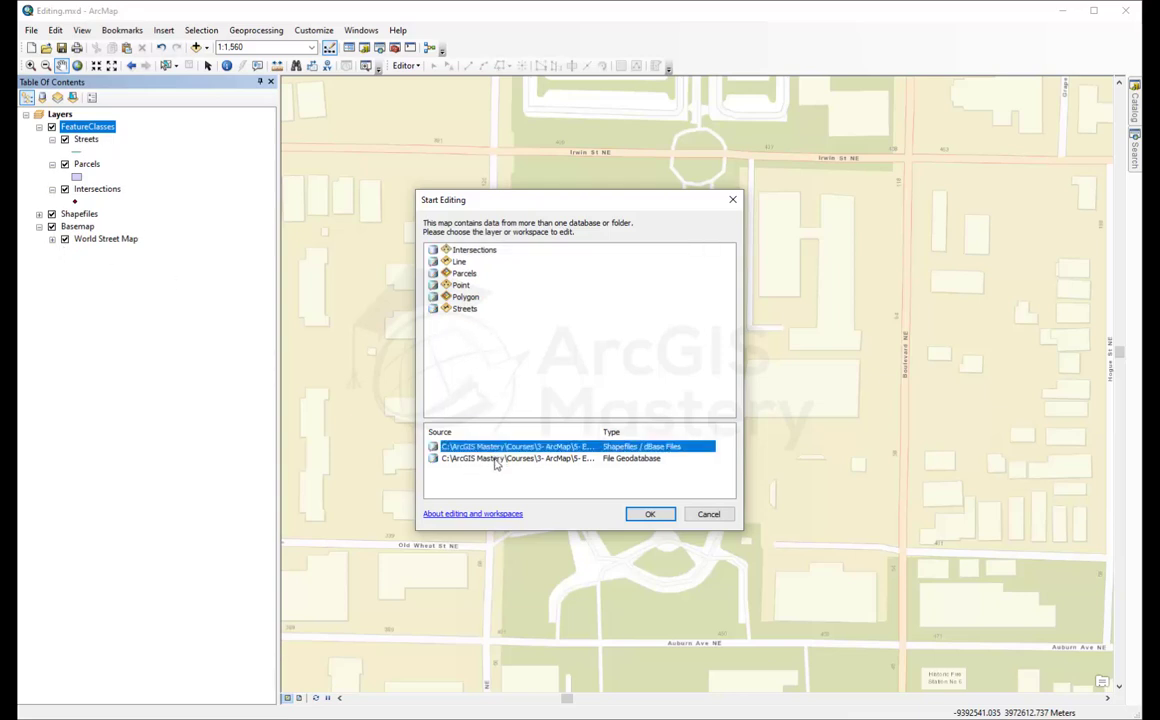
click(500, 458)
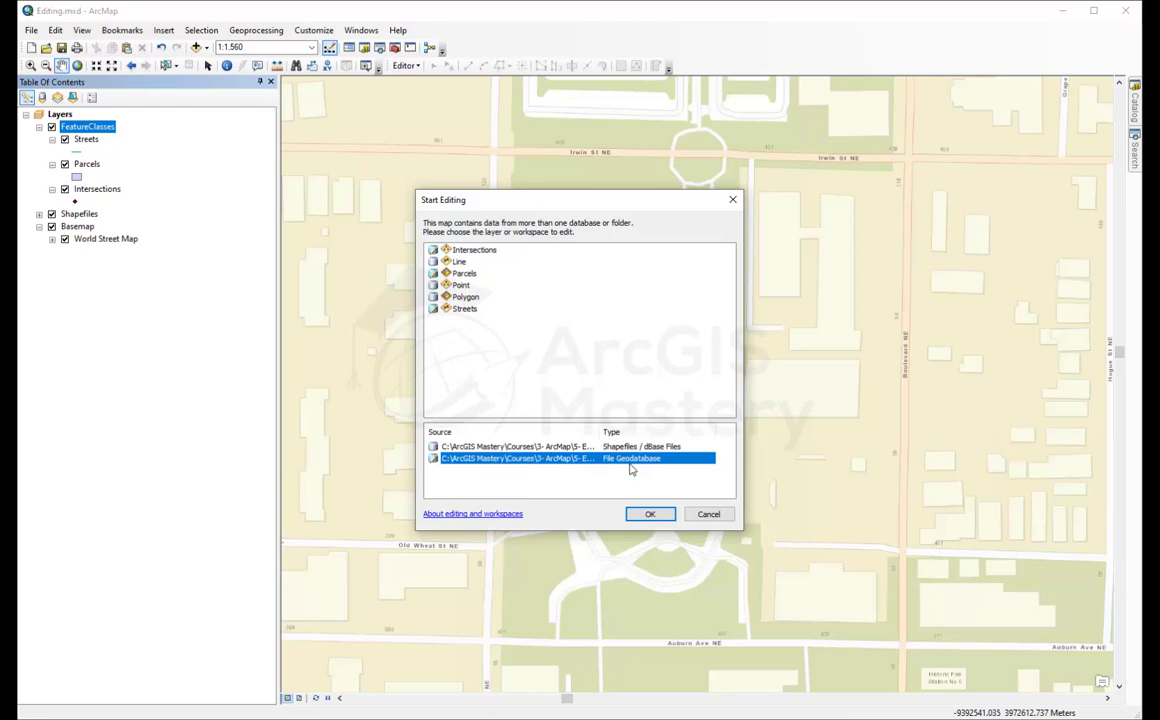
click(556, 449)
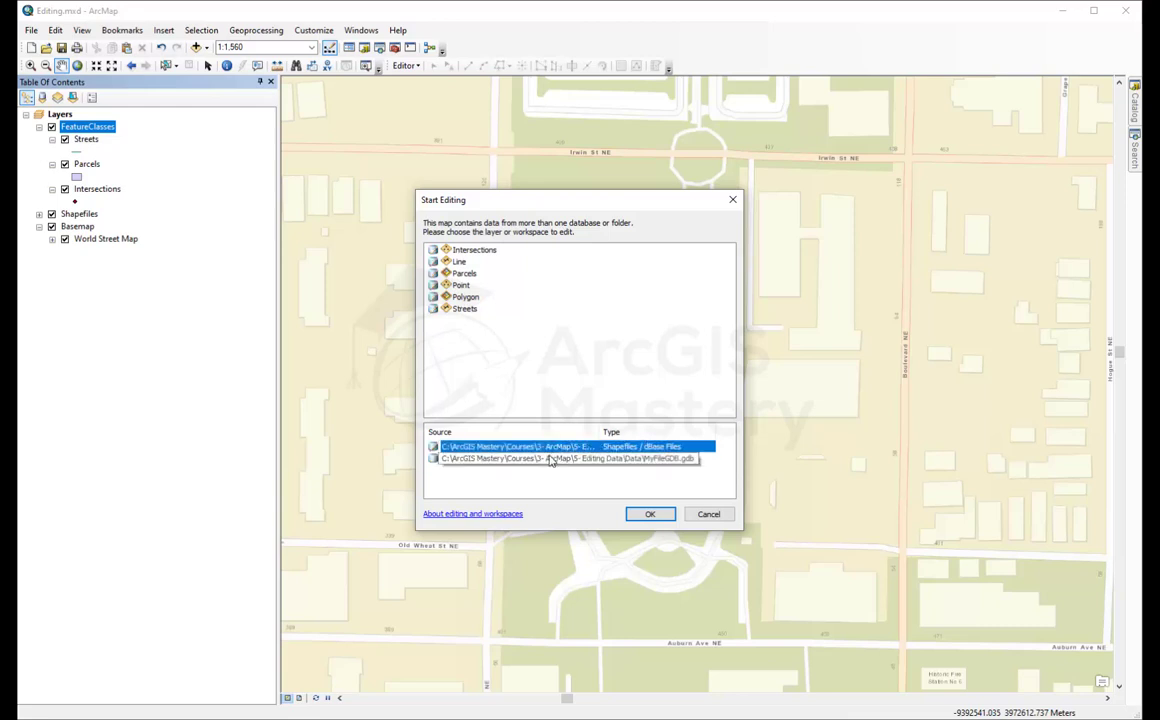
click(551, 460)
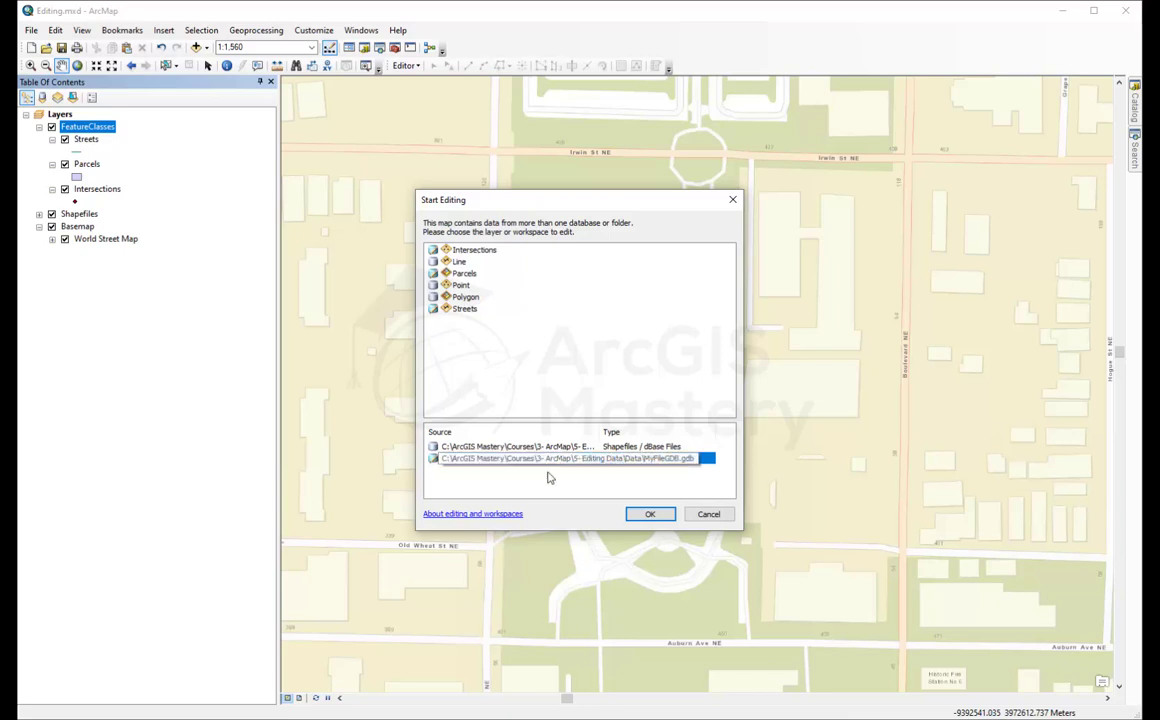
click(648, 514)
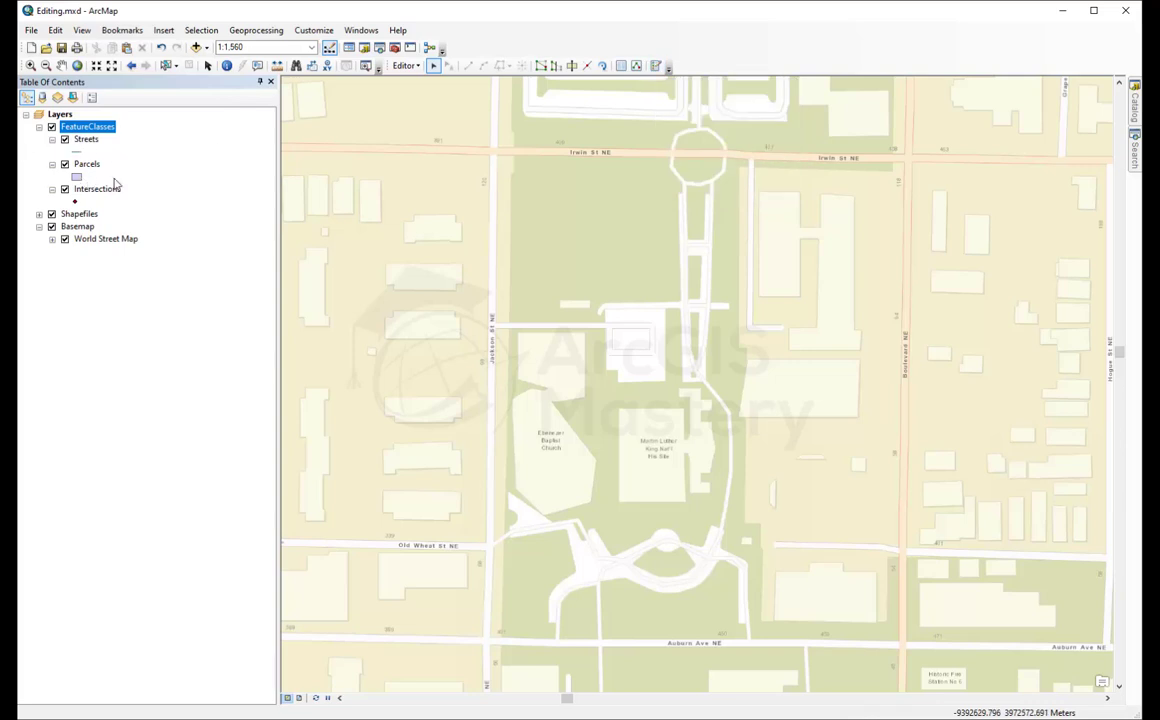
Display the Create Features window and examine the construction tools of the Parcels, Streets and Intersections templates
click(657, 66)
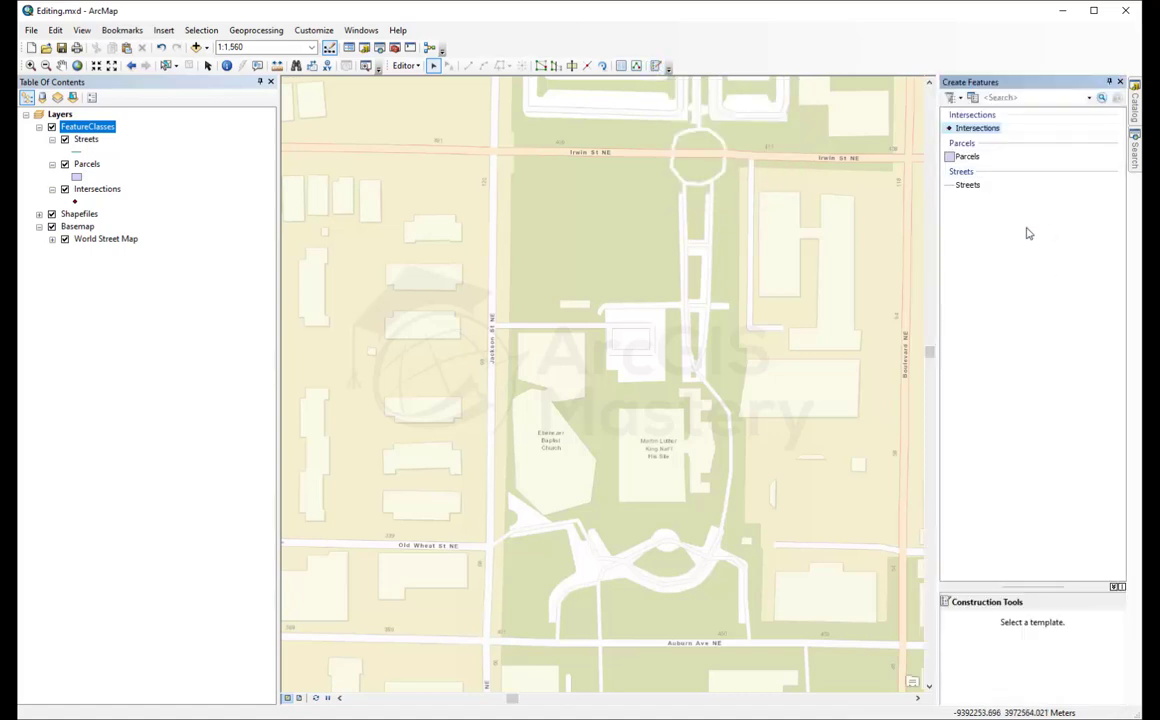
click(967, 158)
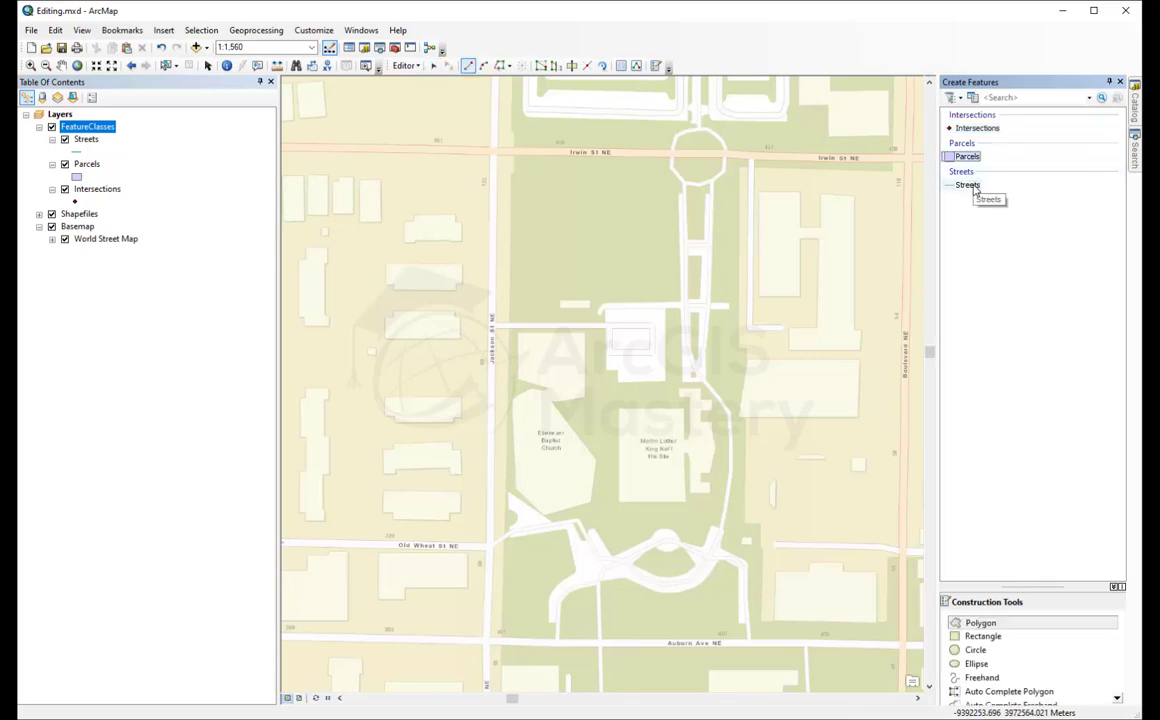
click(968, 185)
click(968, 157)
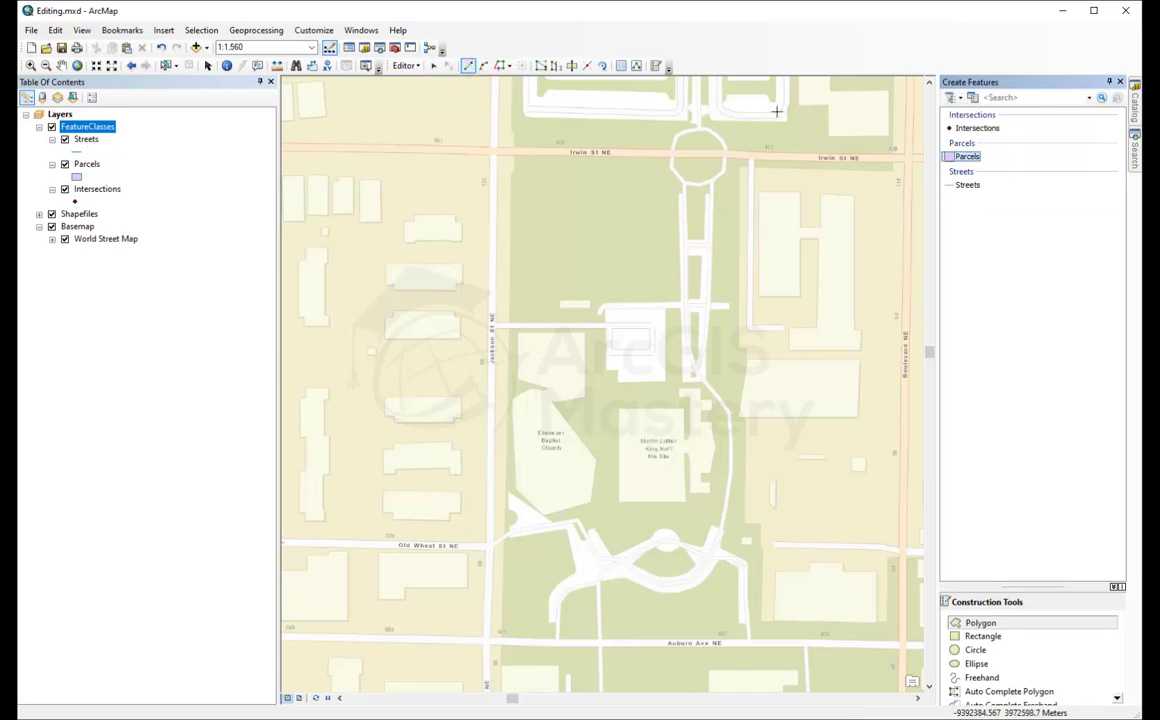
click(977, 129)
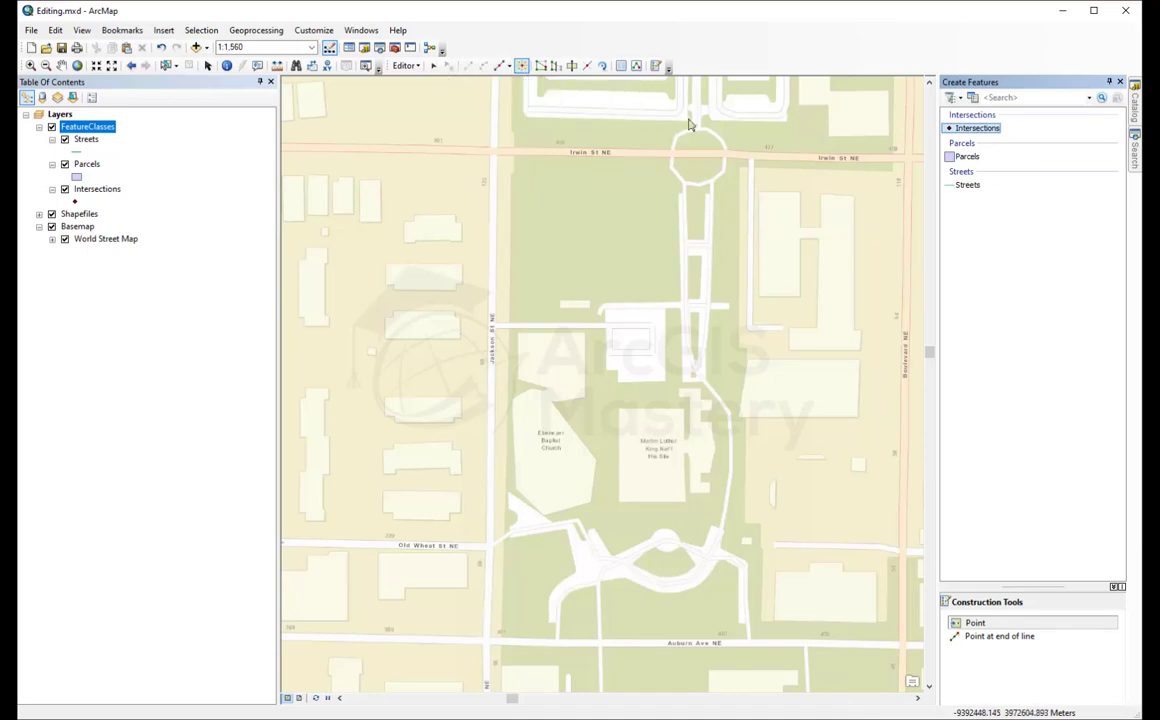
Draw a Streets line about 291 m long down Jackson St NE from Irwin St NE to Auburn Ave NE, with vertices at the junctions between
click(967, 187)
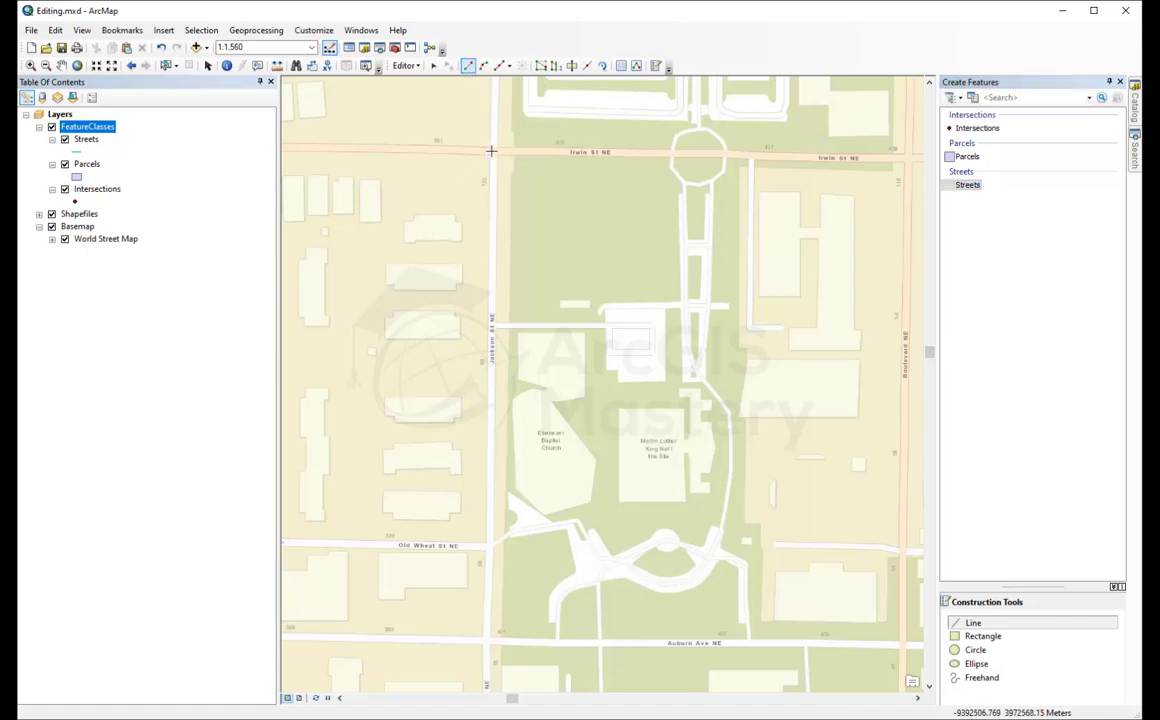
click(492, 152)
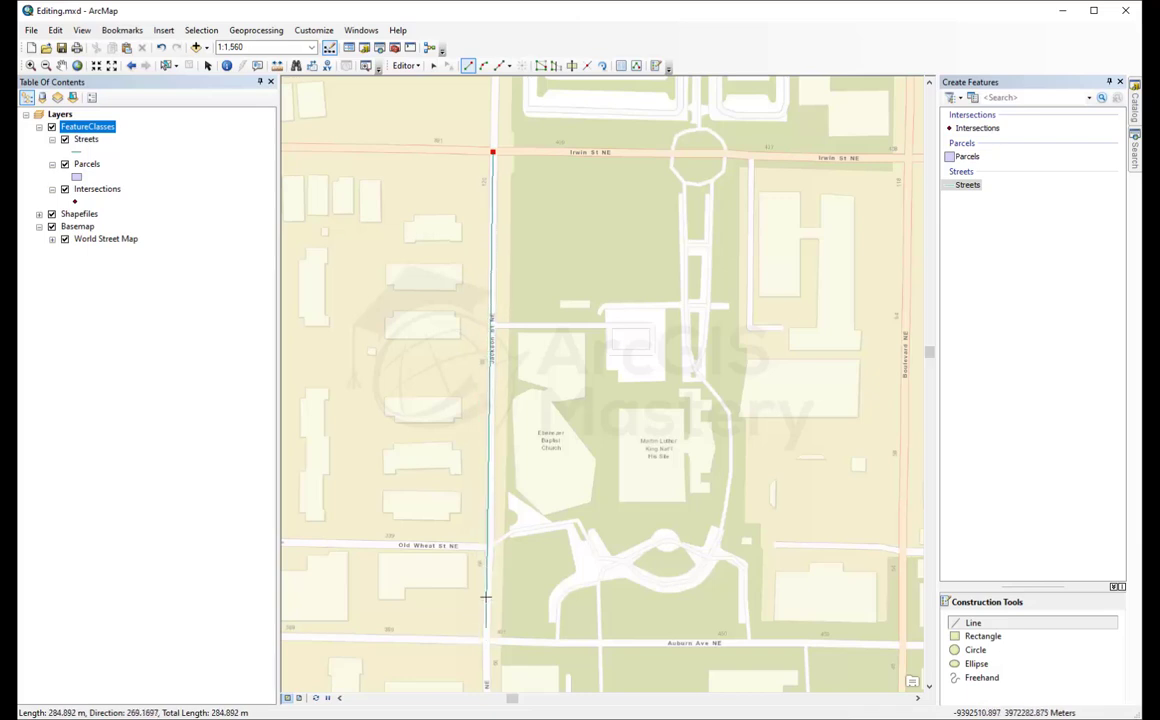
click(491, 325)
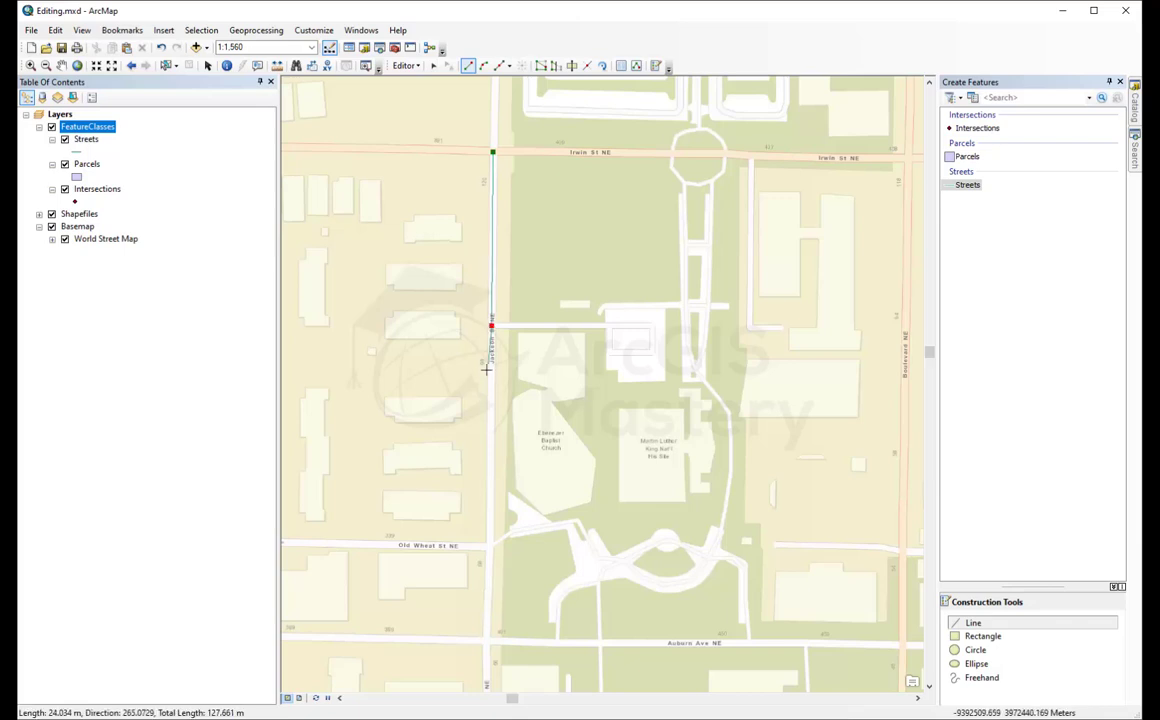
click(488, 546)
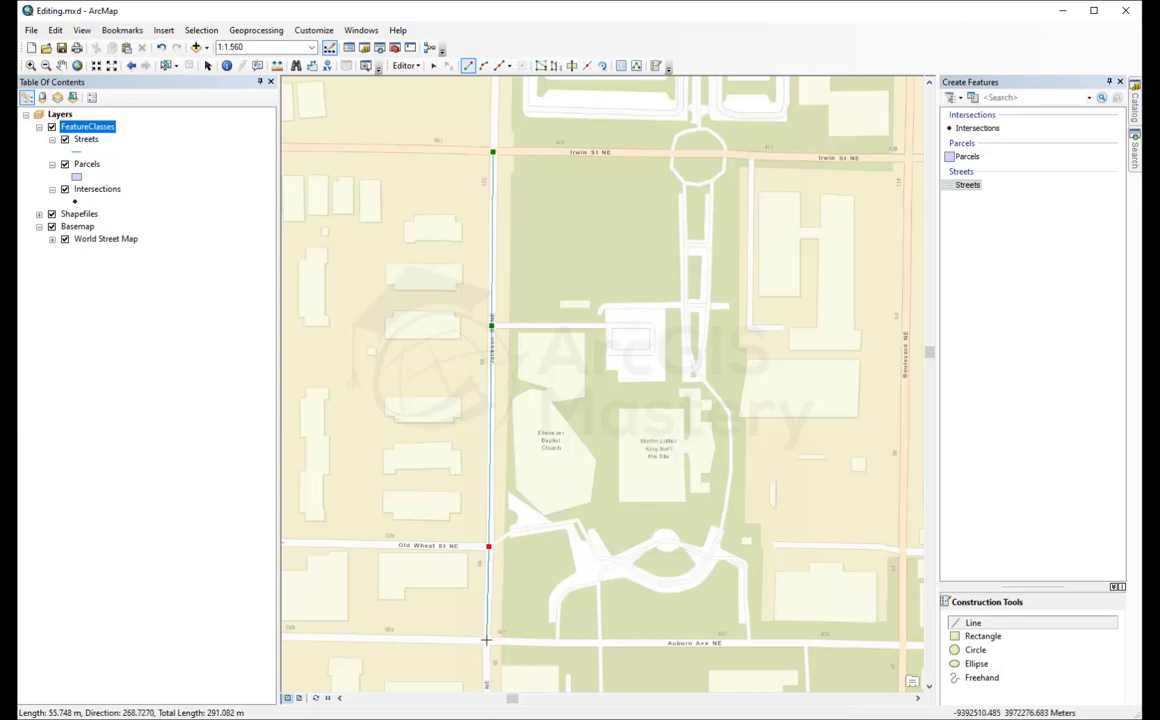
double_click(486, 638)
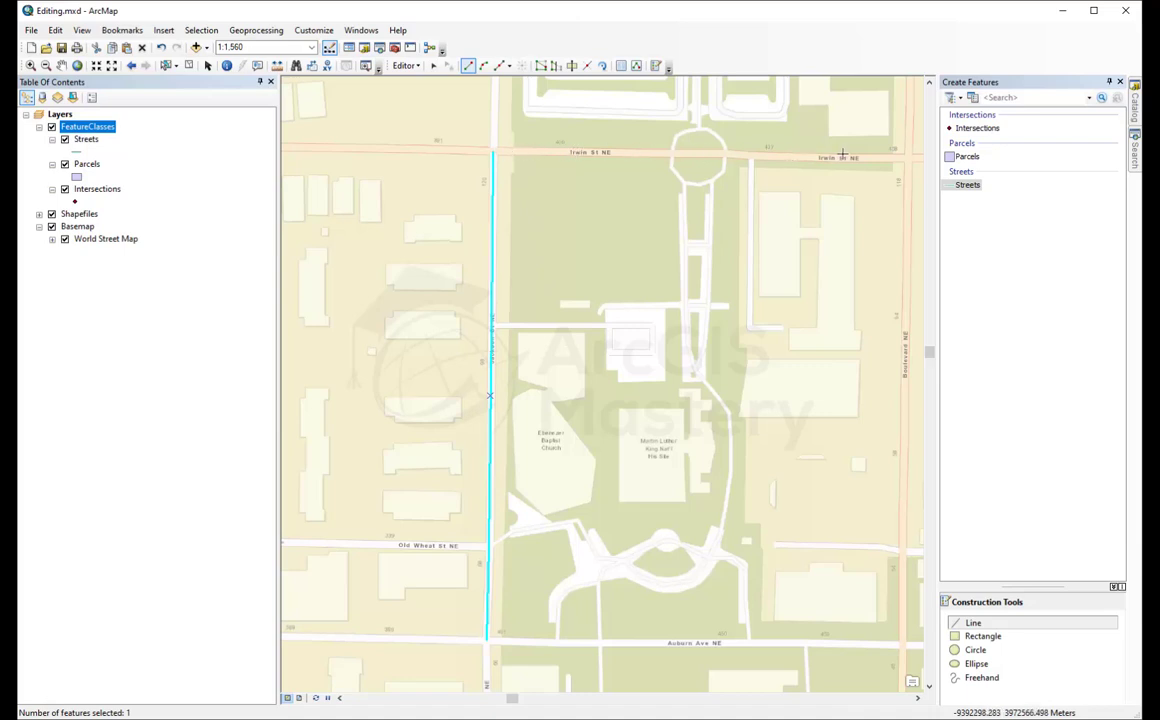
Draw a Streets line about 88 m long on Irwin St NE, just east of Jackson St NE, and delete it
click(507, 151)
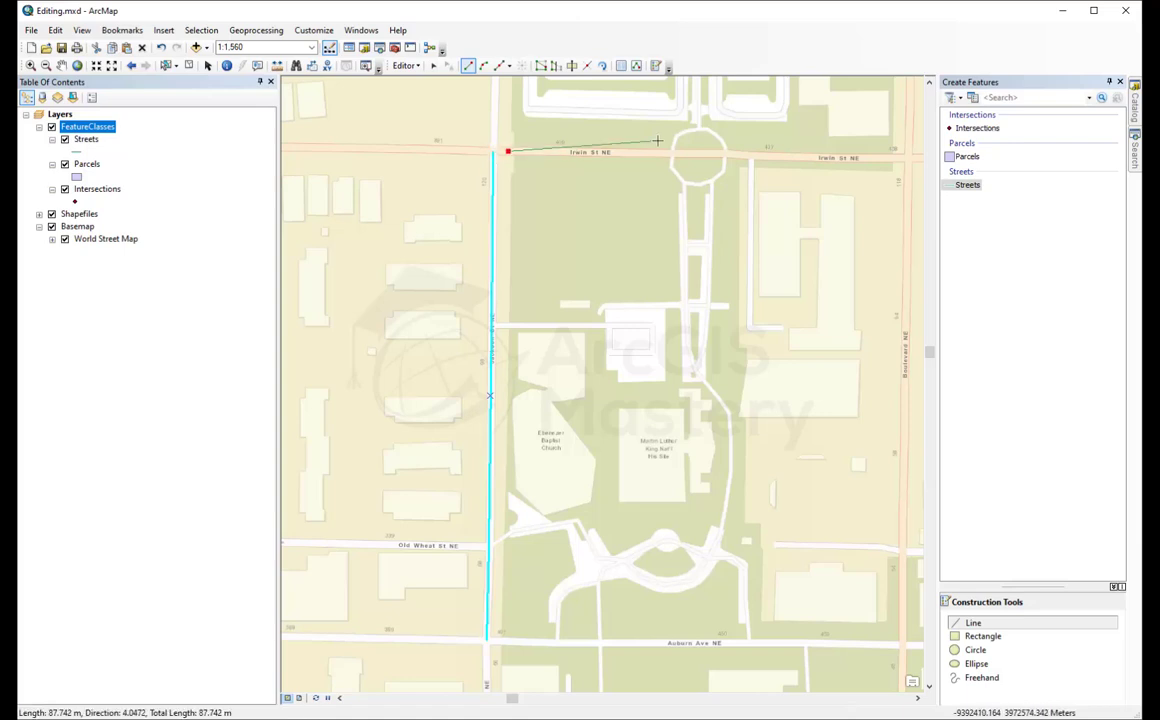
double_click(659, 153)
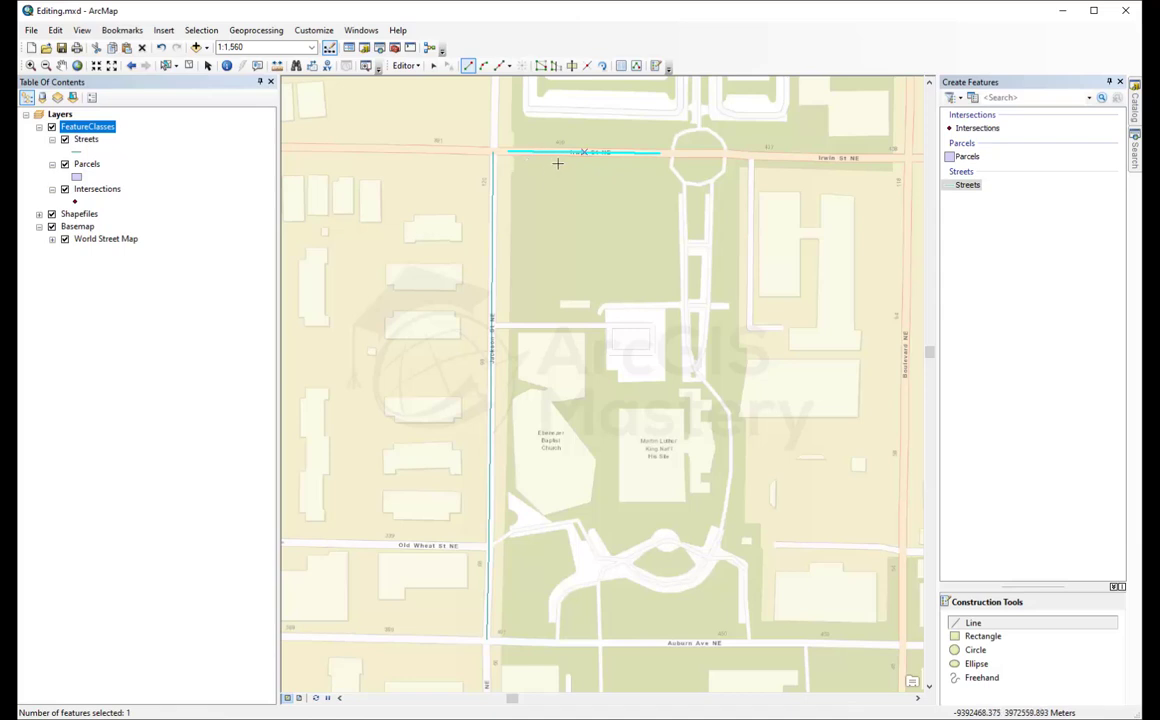
click(435, 66)
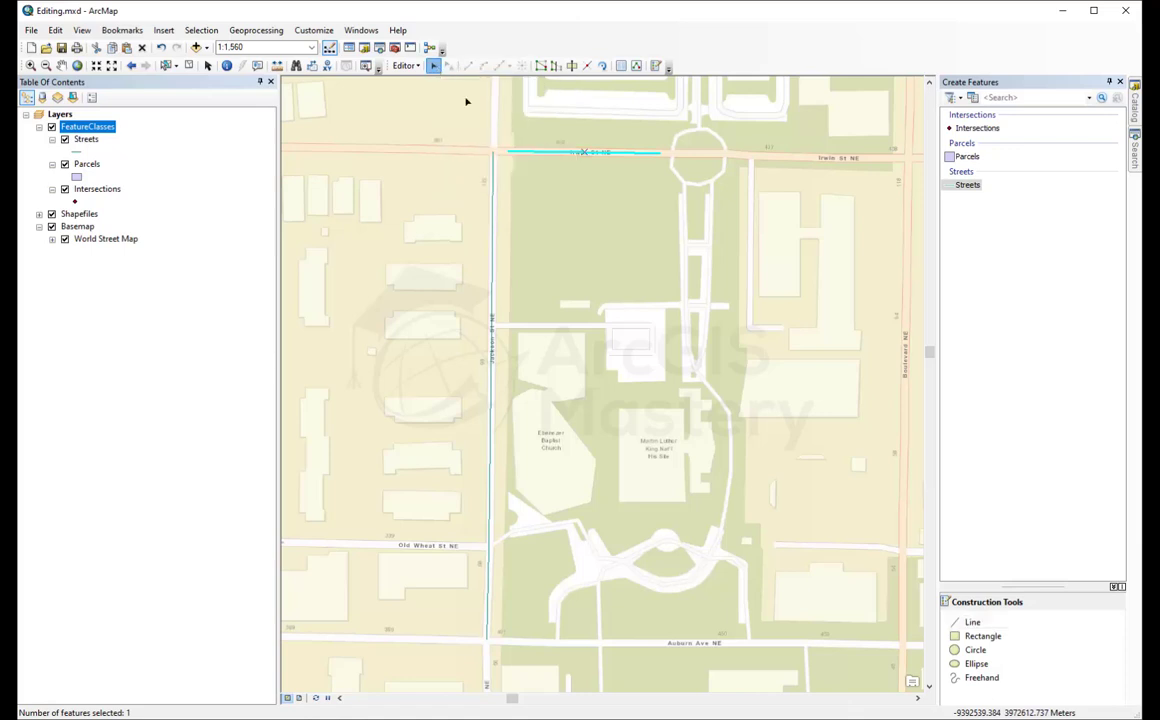
right_click(537, 153)
click(585, 188)
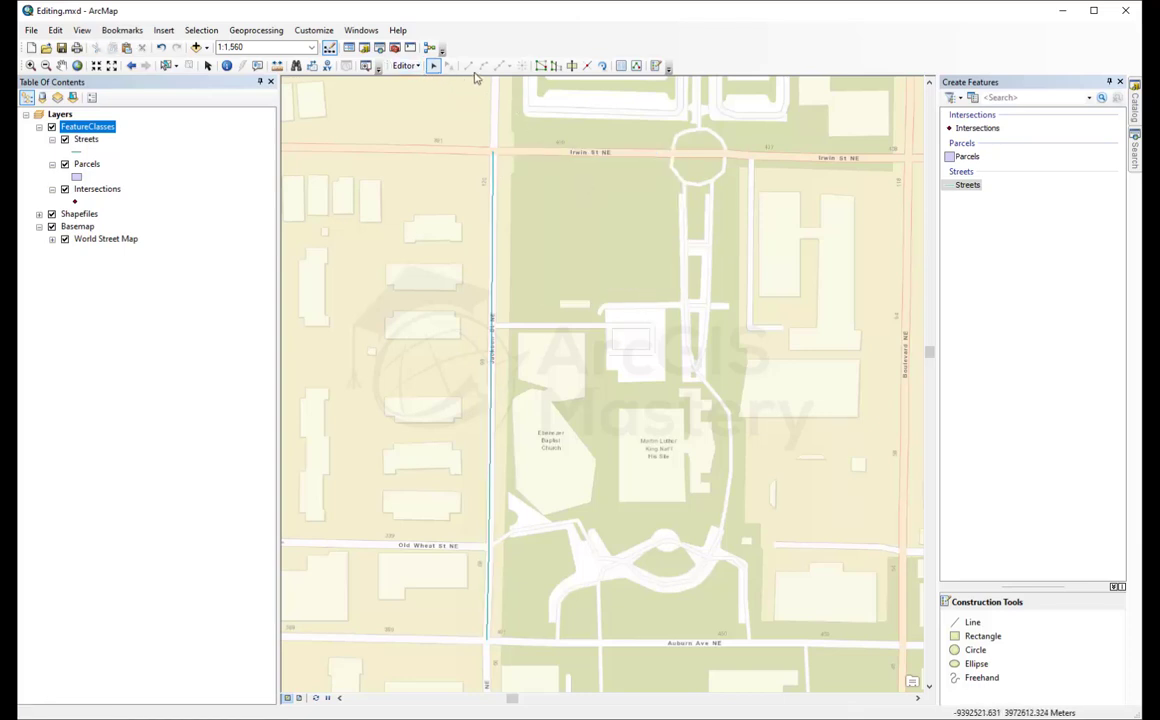
Display the Snapping toolbar and enable point, end, vertex and edge snapping for drawing with the Streets template
click(966, 185)
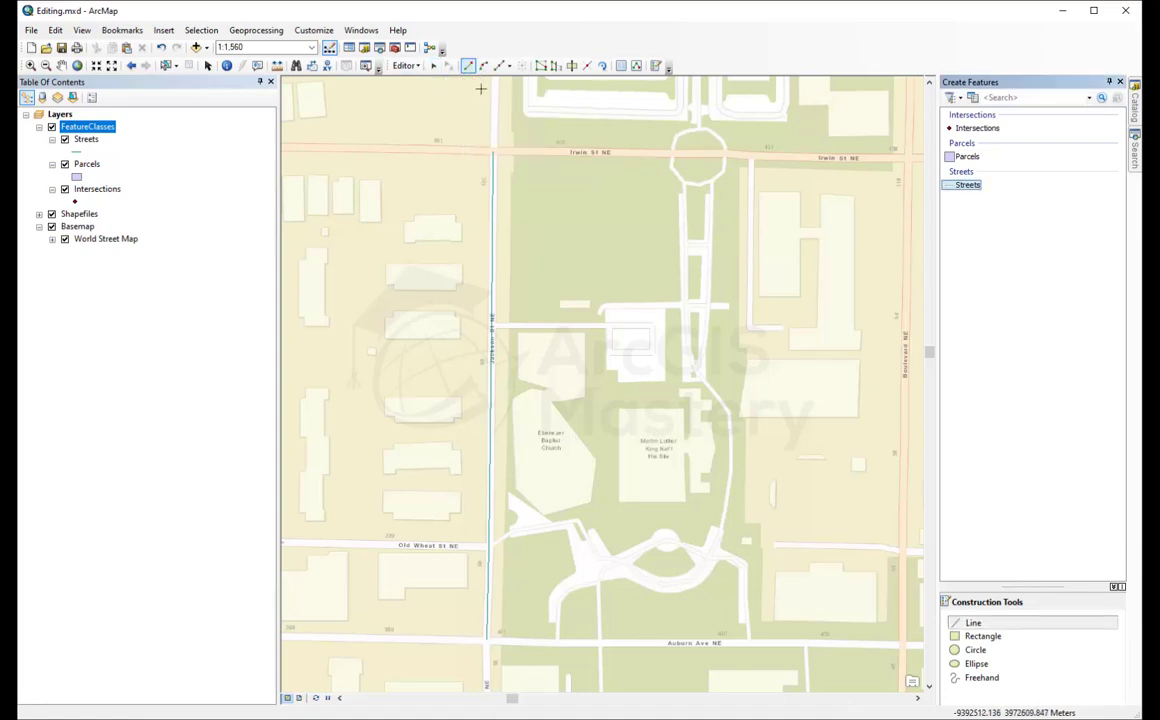
right_click(506, 46)
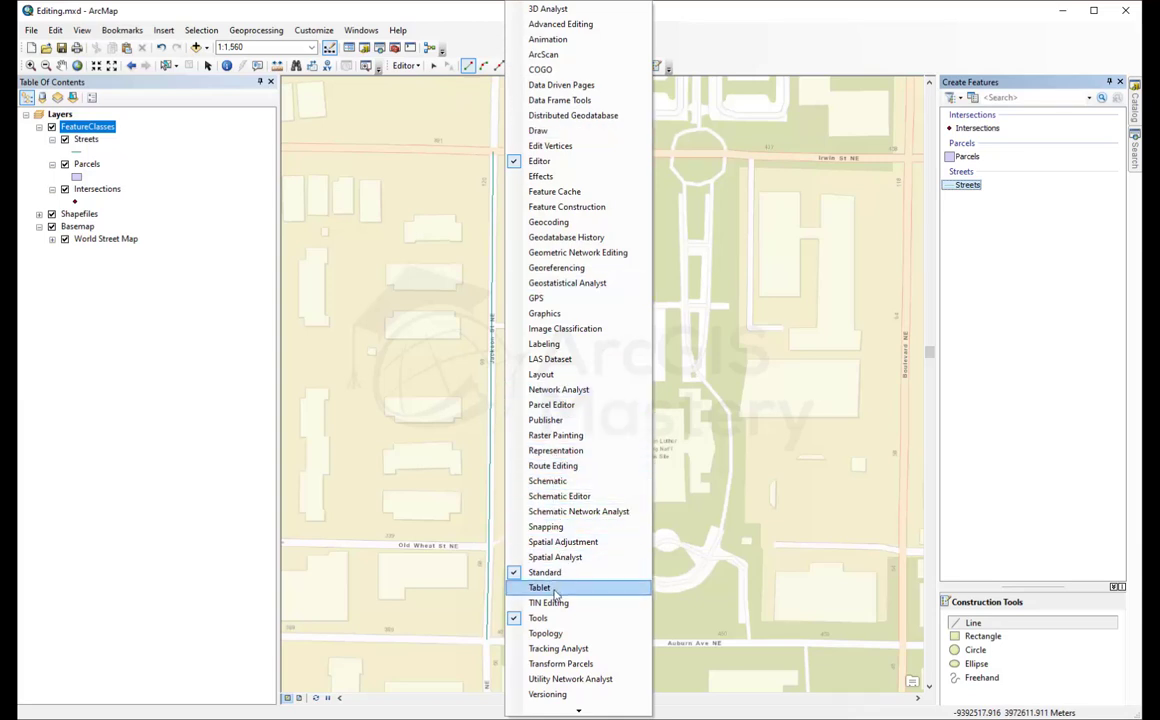
click(548, 526)
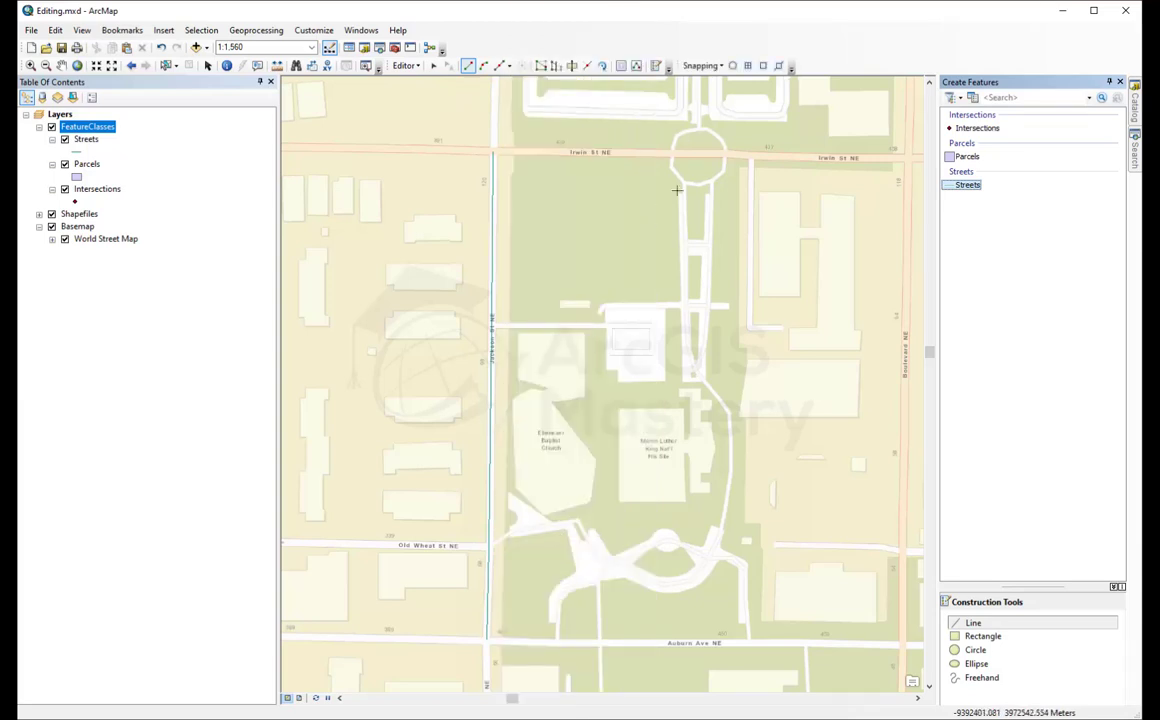
click(716, 66)
click(719, 69)
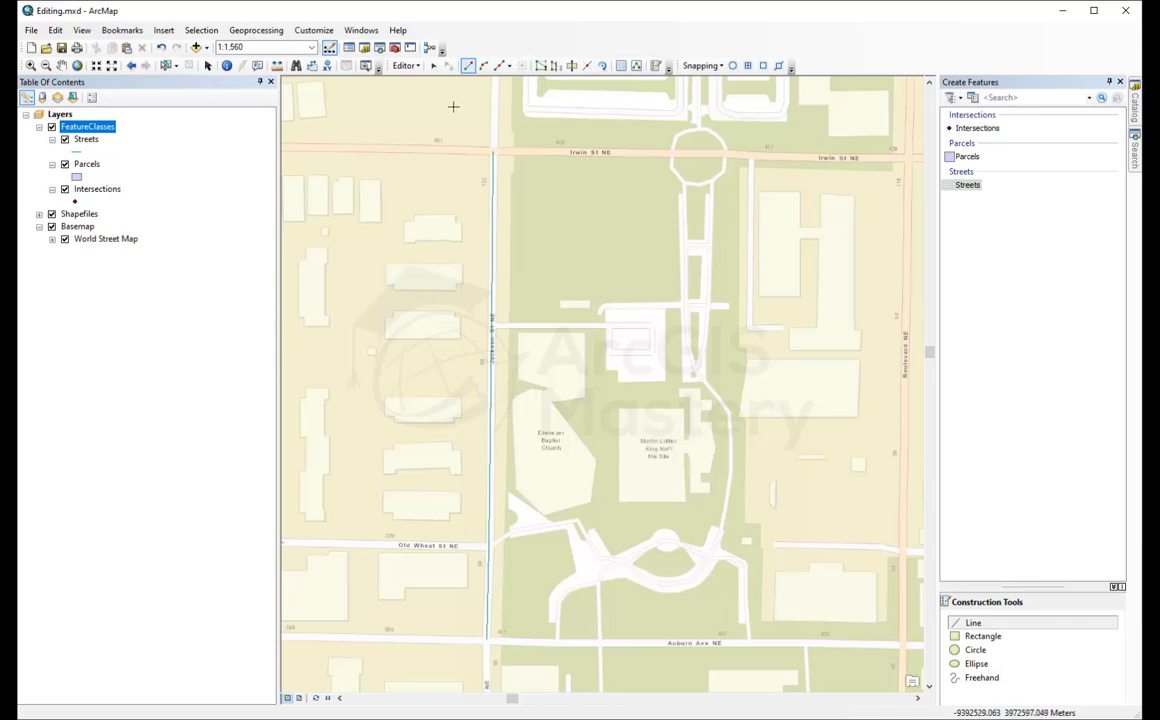
click(733, 67)
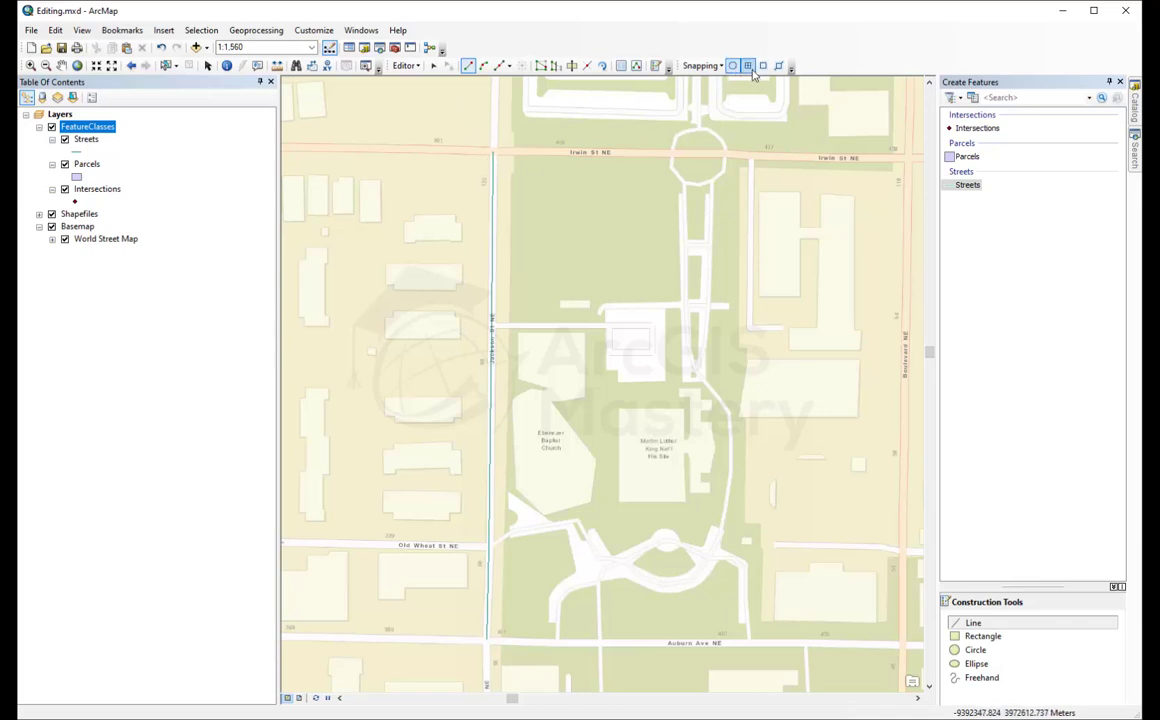
click(749, 68)
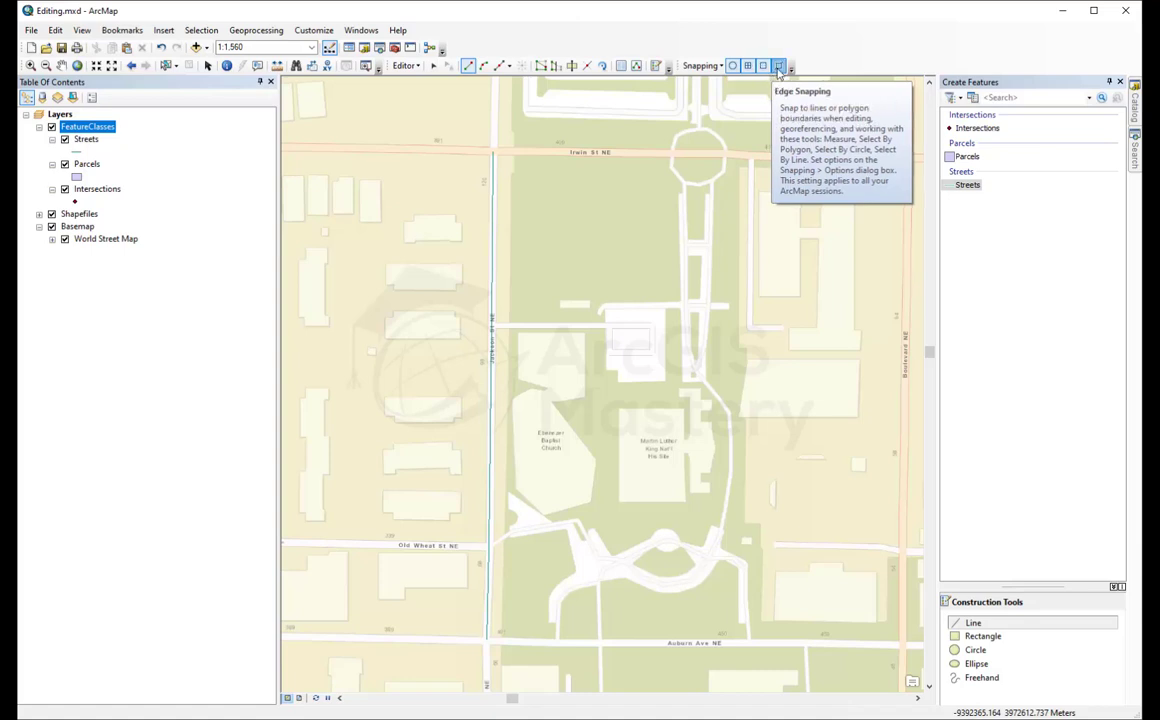
click(778, 67)
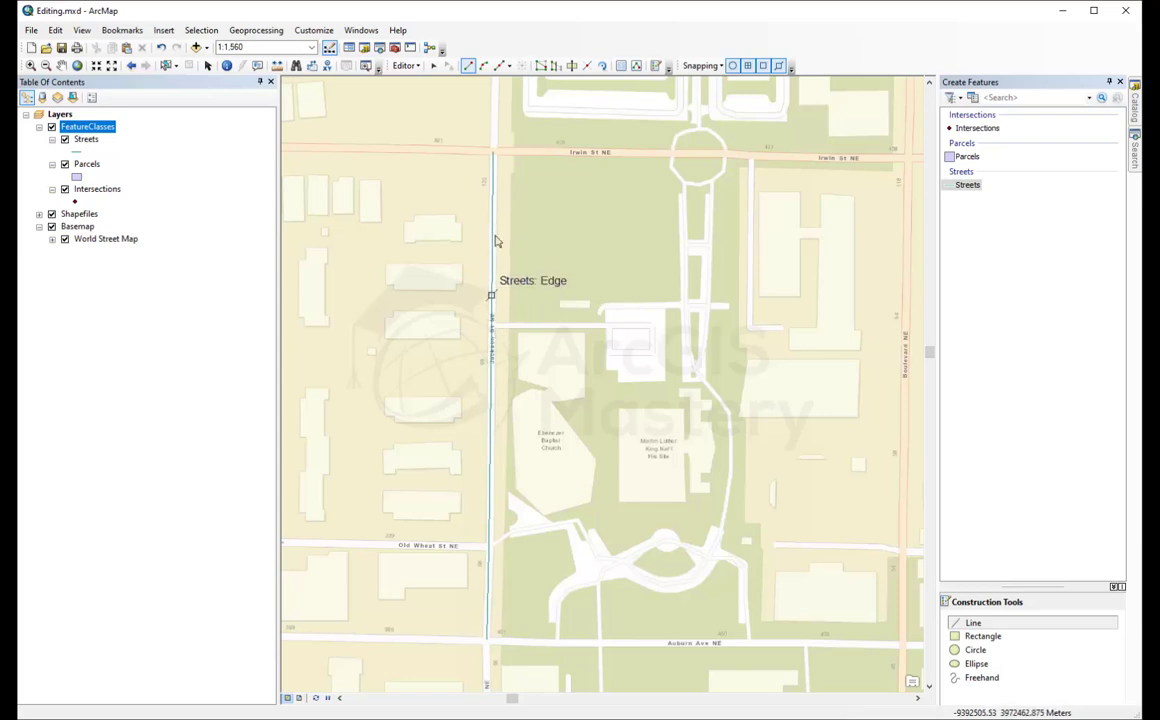
Draw a Streets line along Irwin St NE from the Jackson St NE line's endpoint to Boulevard NE, with vertices at the roundabout edges and side road
click(493, 152)
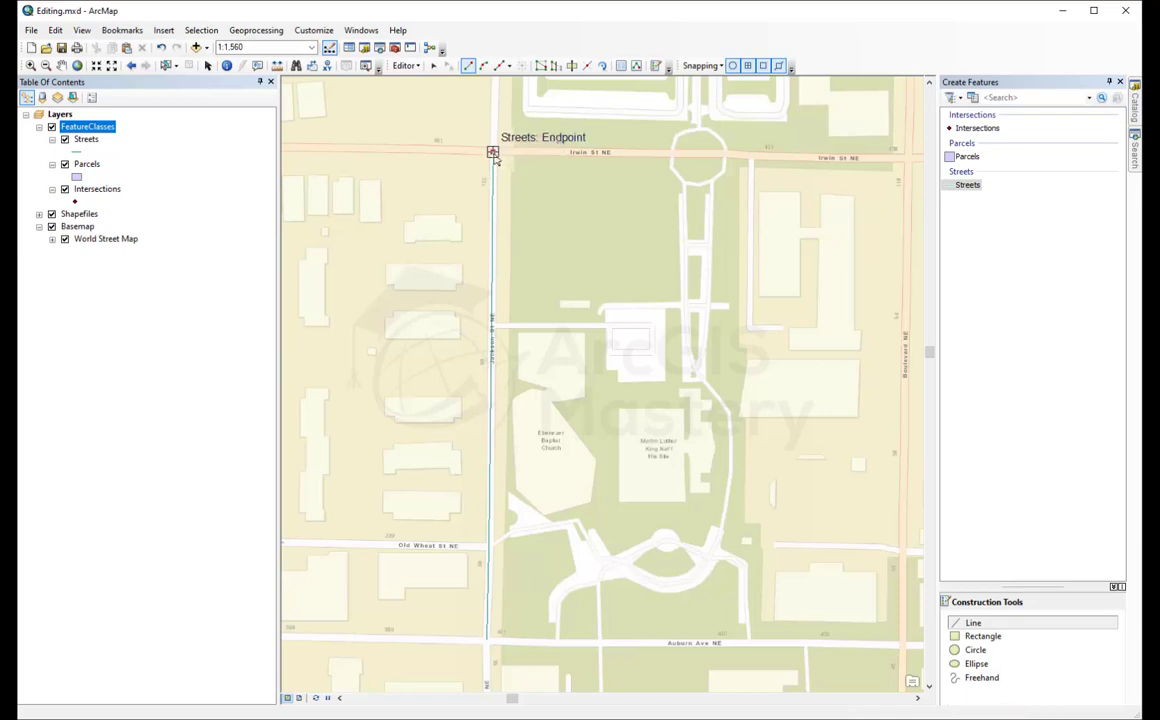
click(672, 153)
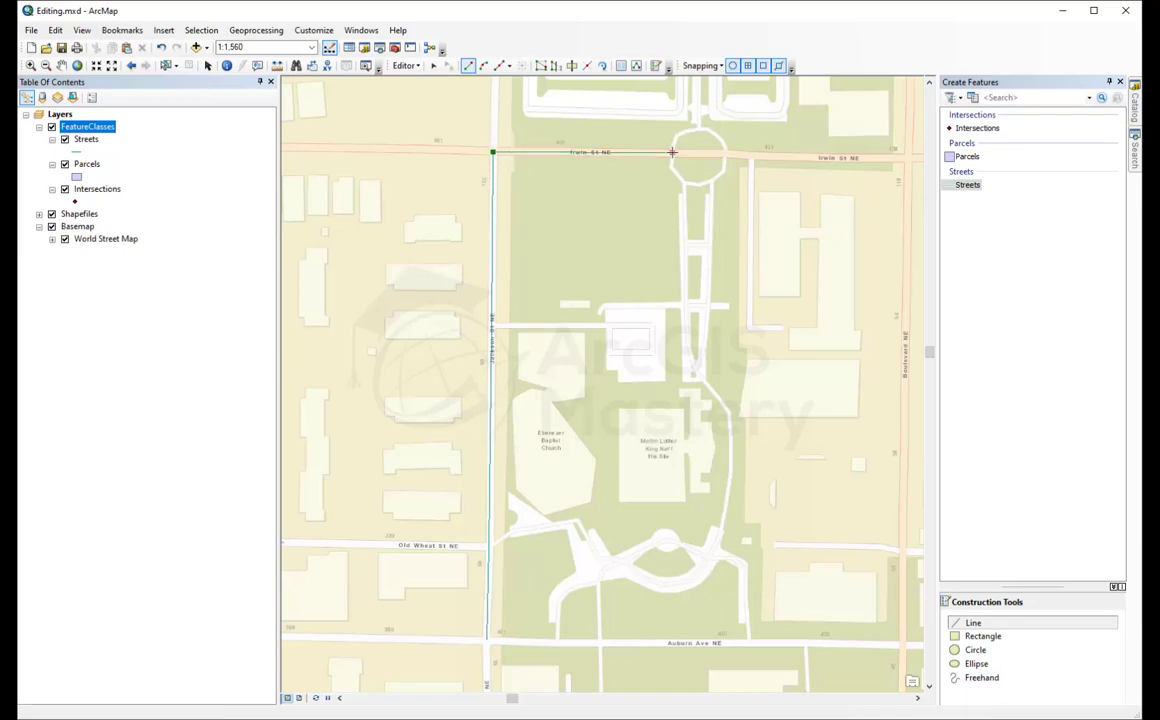
click(725, 153)
click(752, 155)
double_click(907, 157)
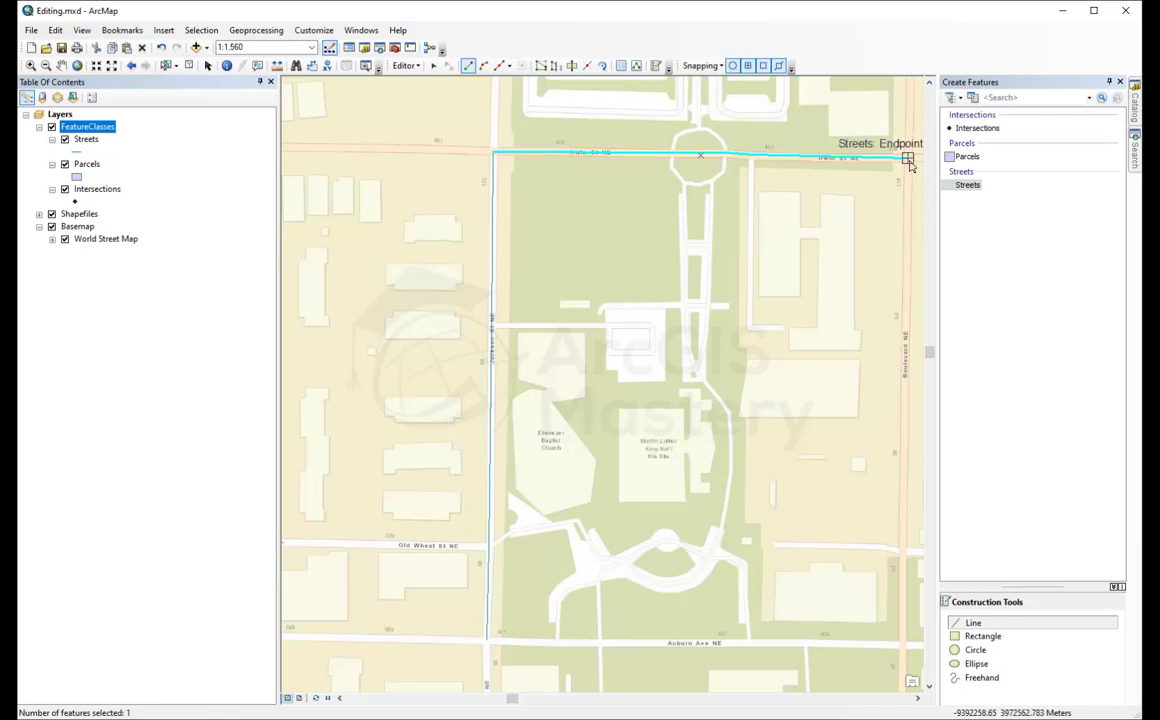
Draw a Streets line down Boulevard NE from the Irwin St NE line's endpoint to Auburn Ave NE, with a vertex at the side-street junction
click(907, 157)
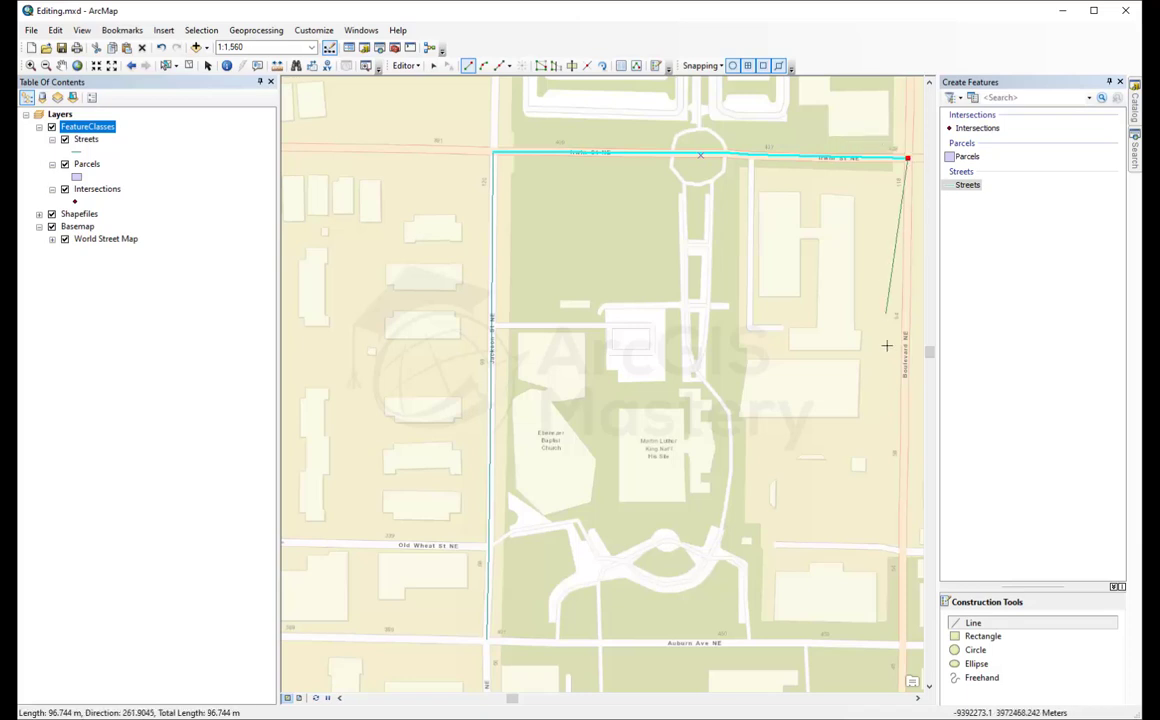
click(902, 549)
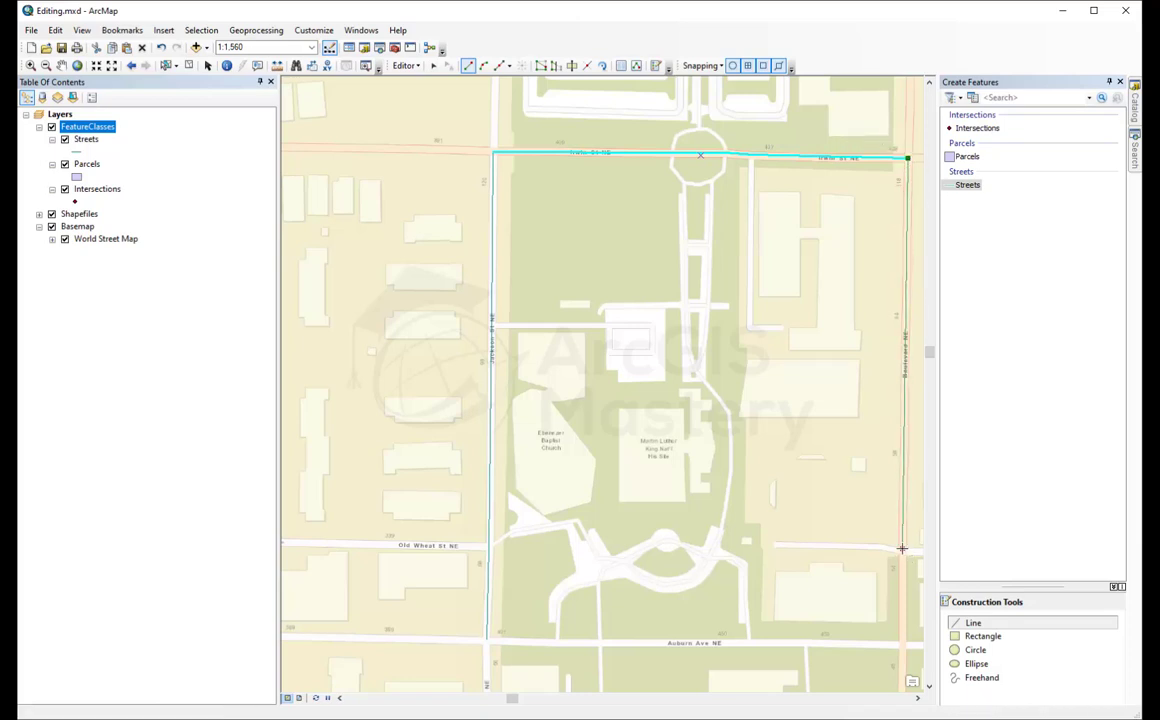
double_click(903, 640)
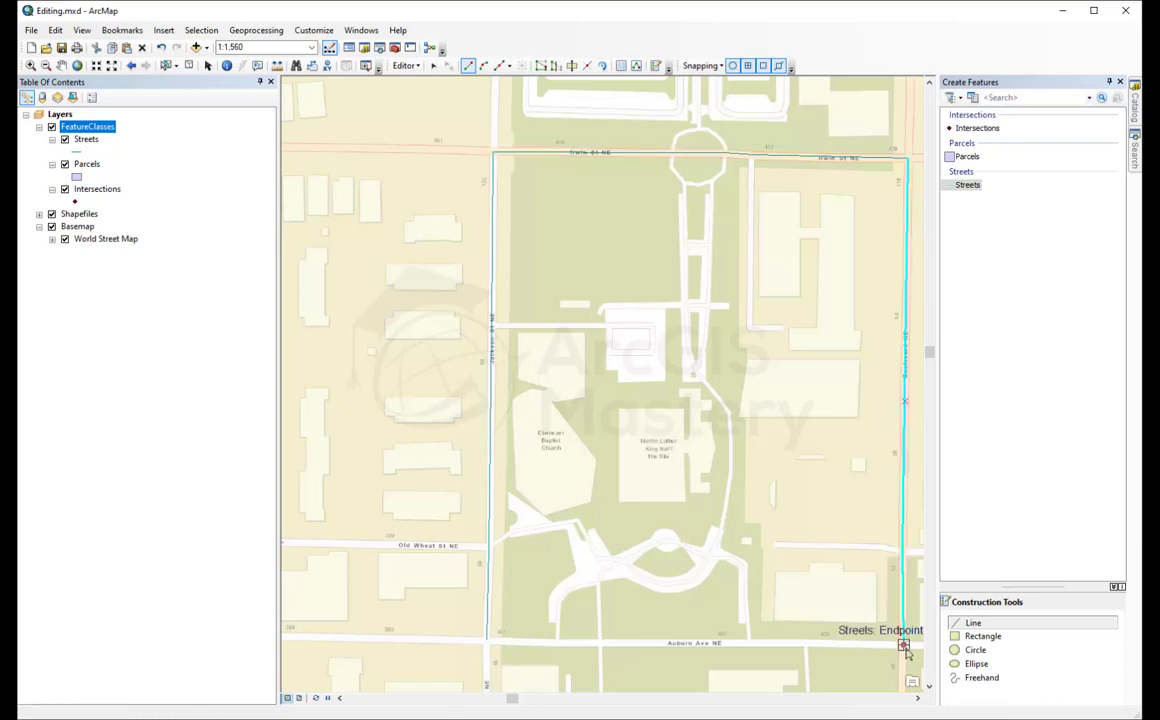
Draw a Streets line about 249 m long along Auburn Ave NE from Boulevard NE to the Jackson St NE endpoint, with vertices at the path junctions
click(903, 645)
click(749, 643)
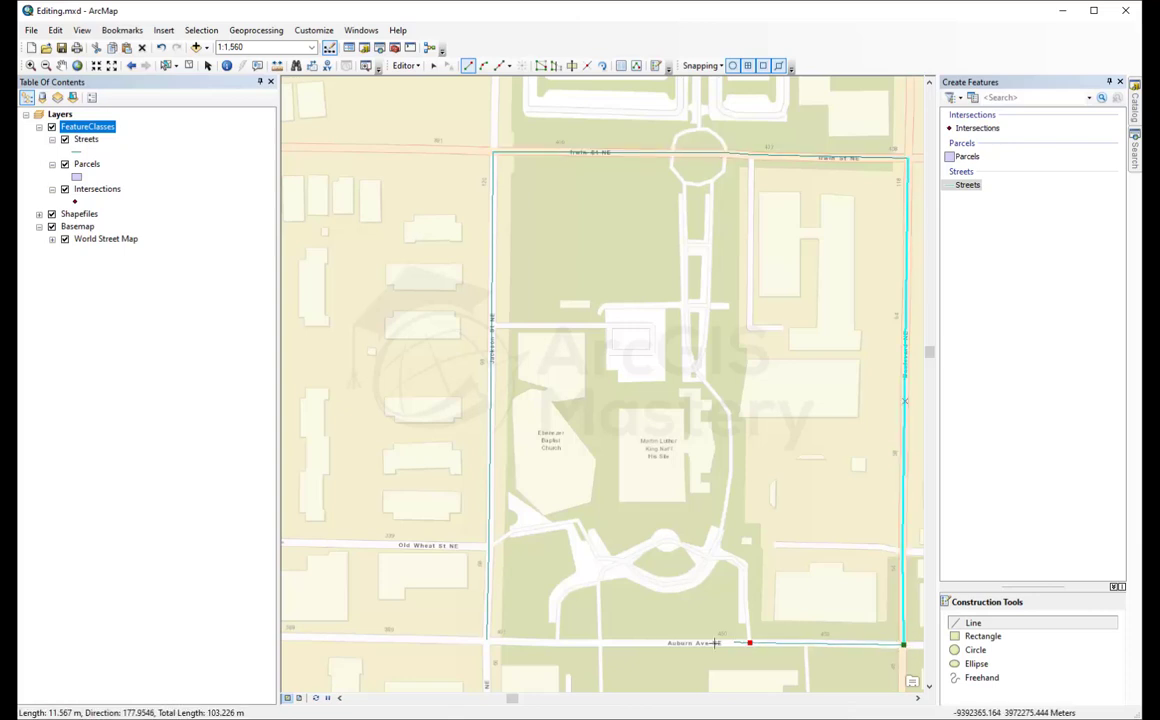
click(600, 643)
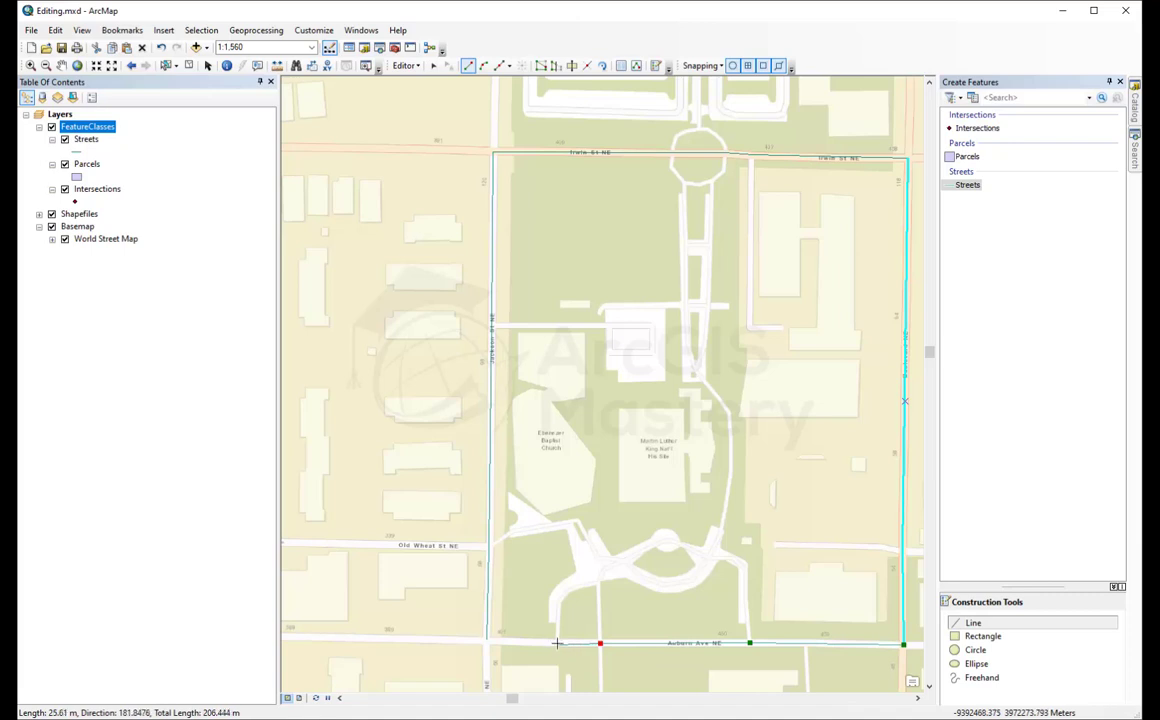
click(558, 643)
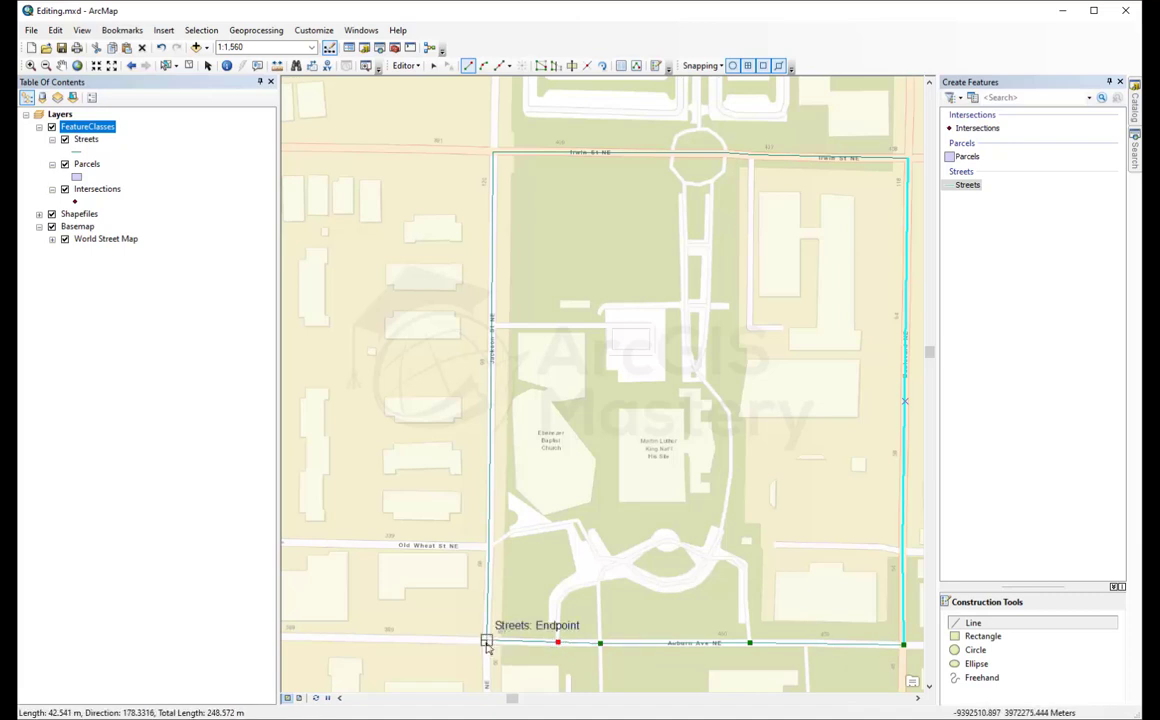
double_click(487, 643)
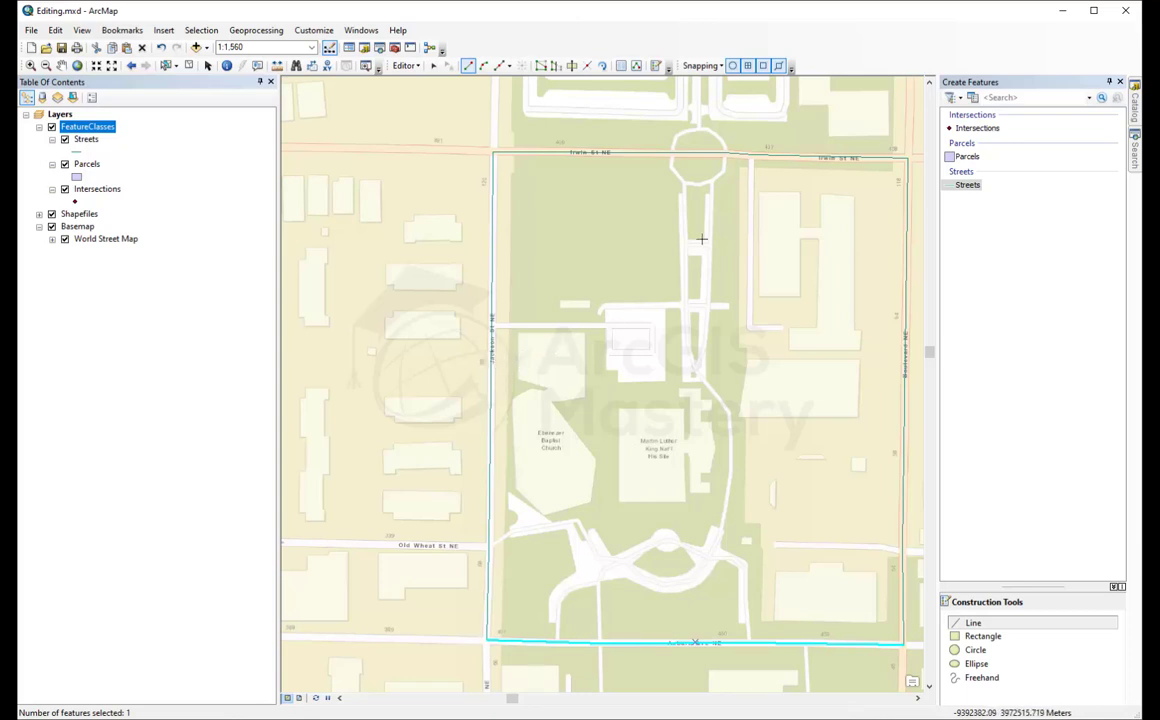
Set the snapping tolerance to 100 pixels
click(714, 67)
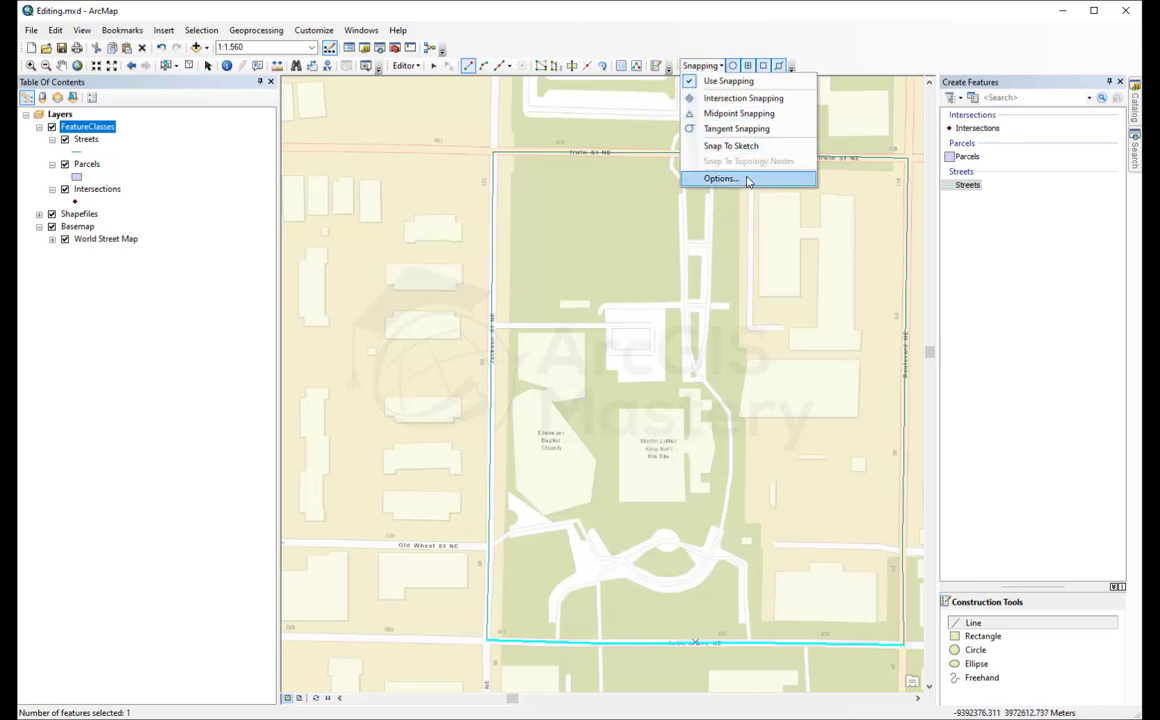
click(678, 164)
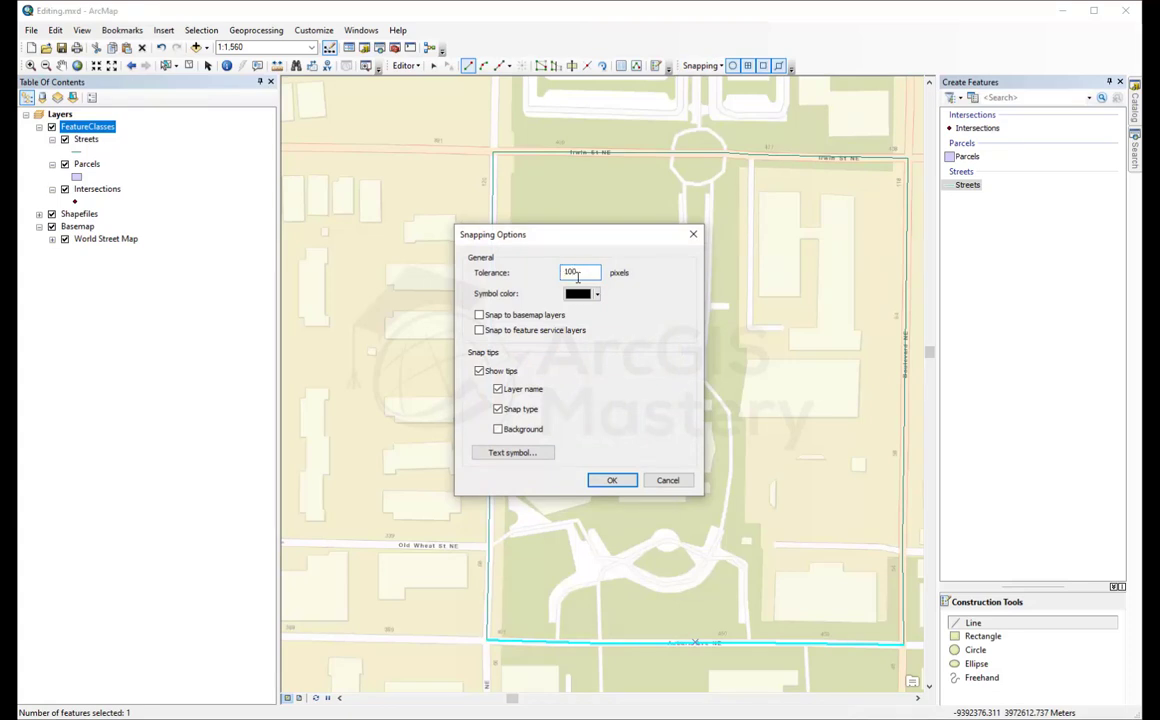
click(607, 480)
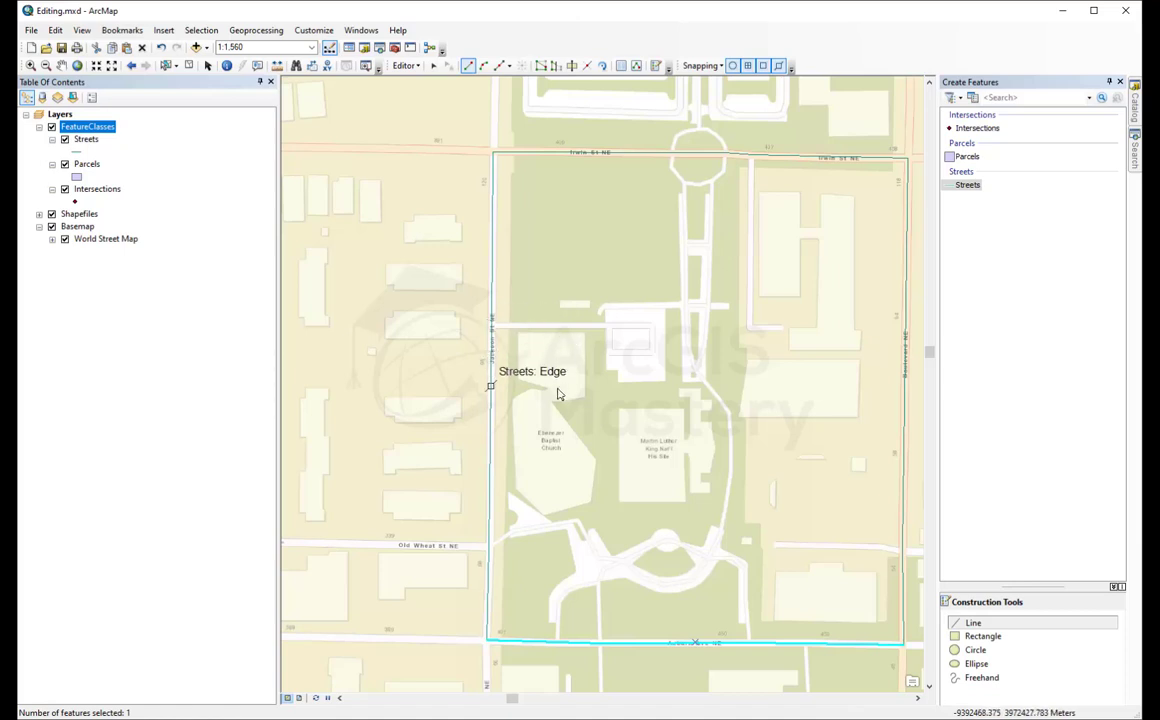
Reduce the snapping tolerance in the snapping options
click(703, 65)
click(722, 179)
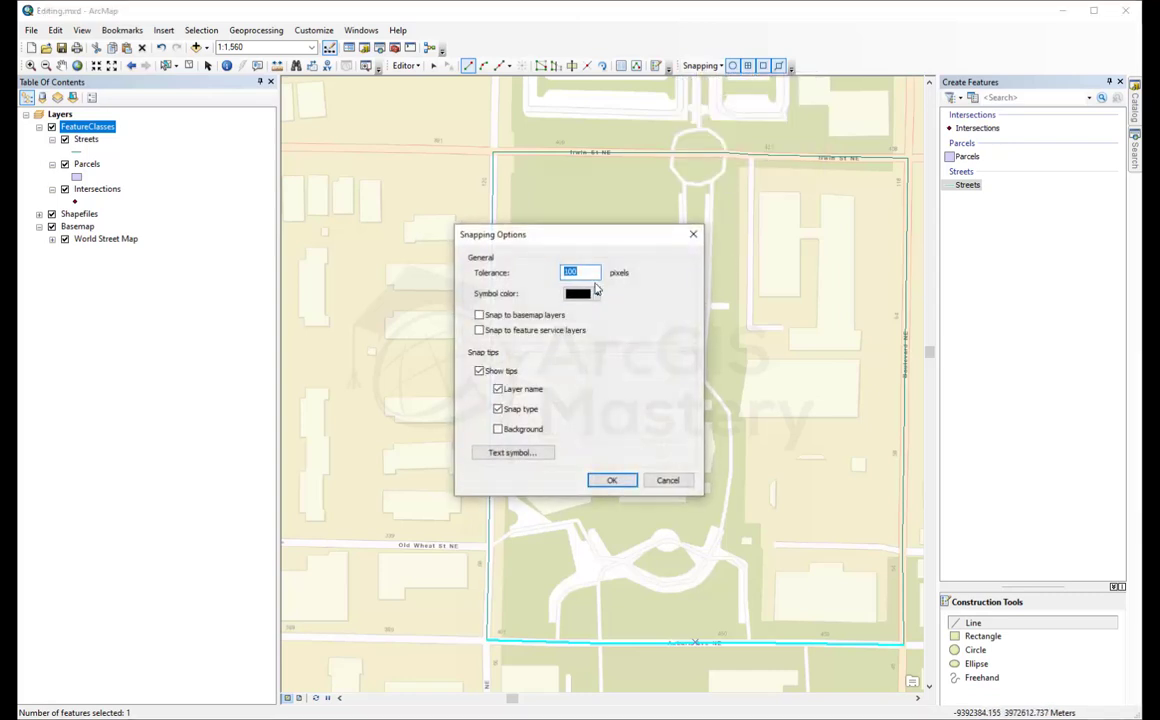
click(612, 482)
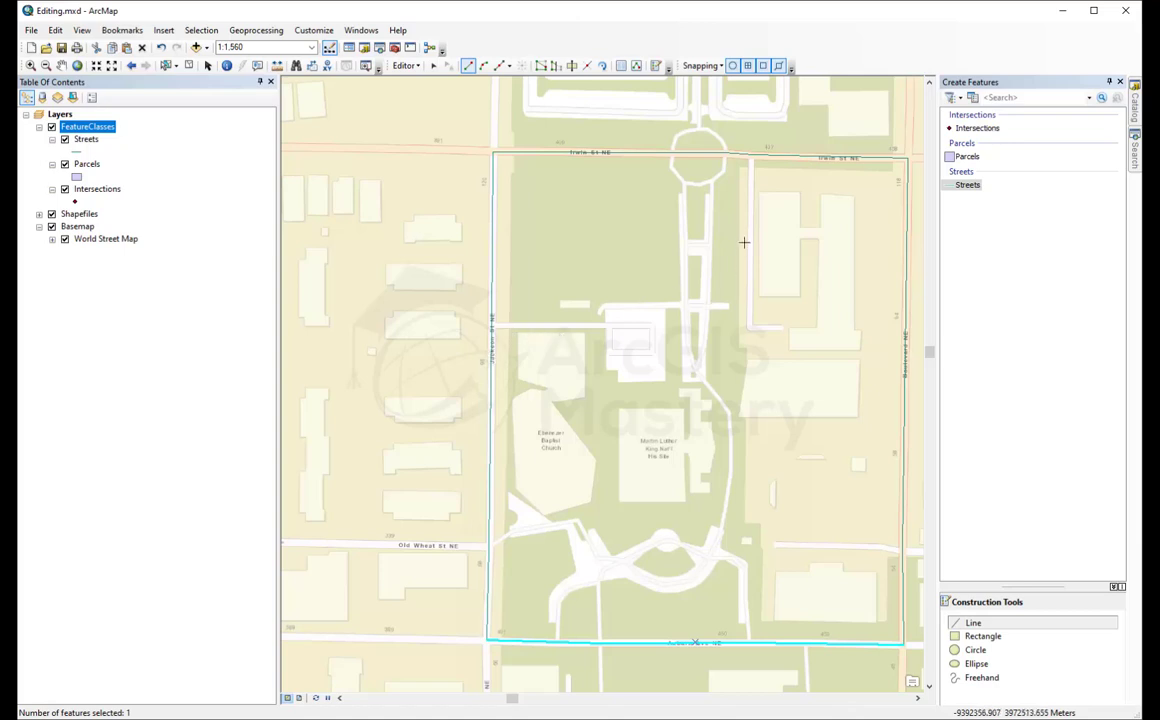
Draw an L-shaped Streets line about 123 m long from Irwin St NE down the side road east of the roundabout, ending eastward
click(752, 156)
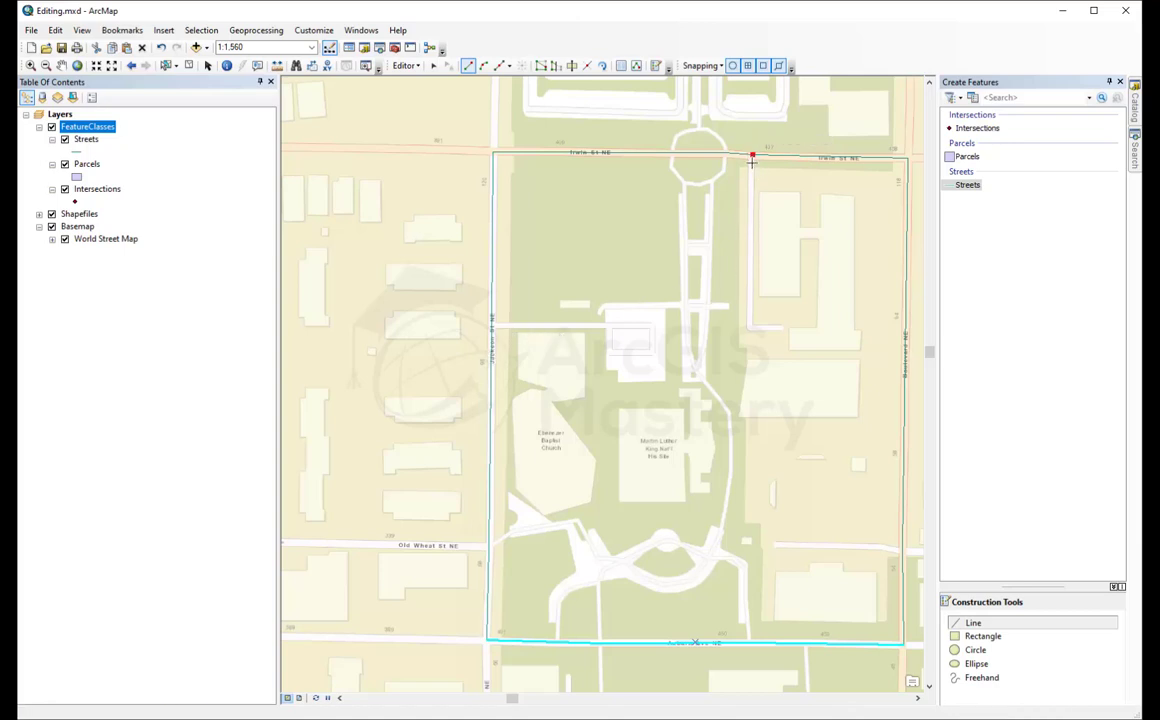
click(748, 326)
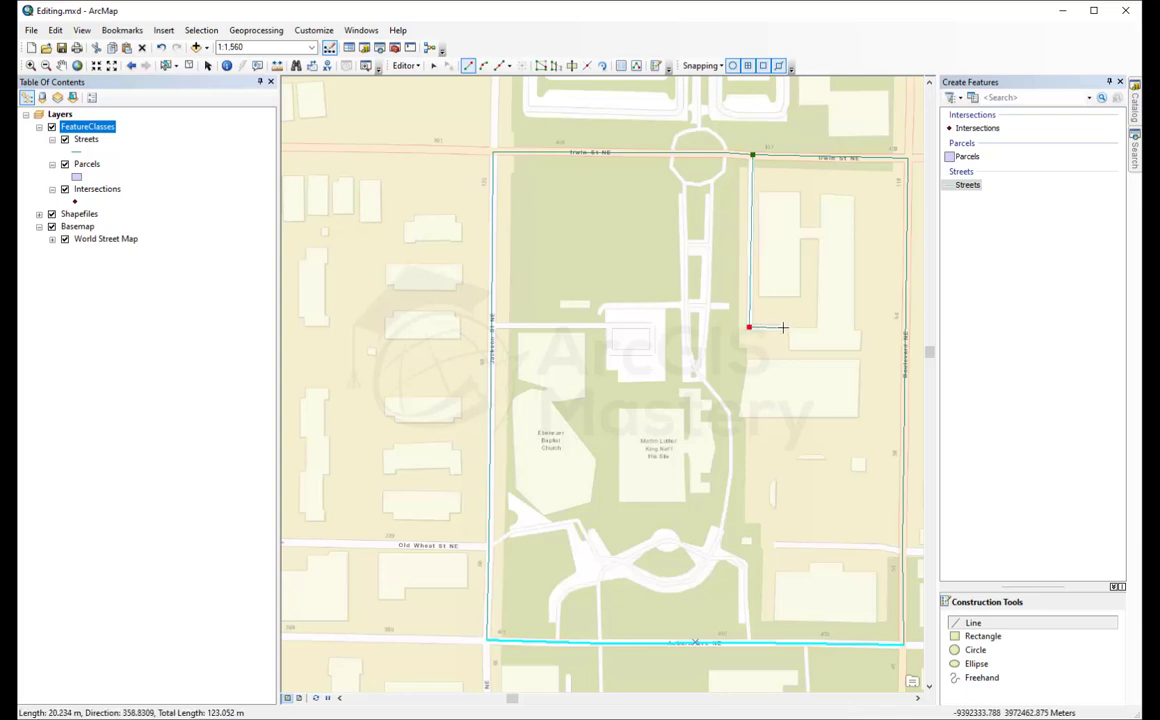
double_click(782, 327)
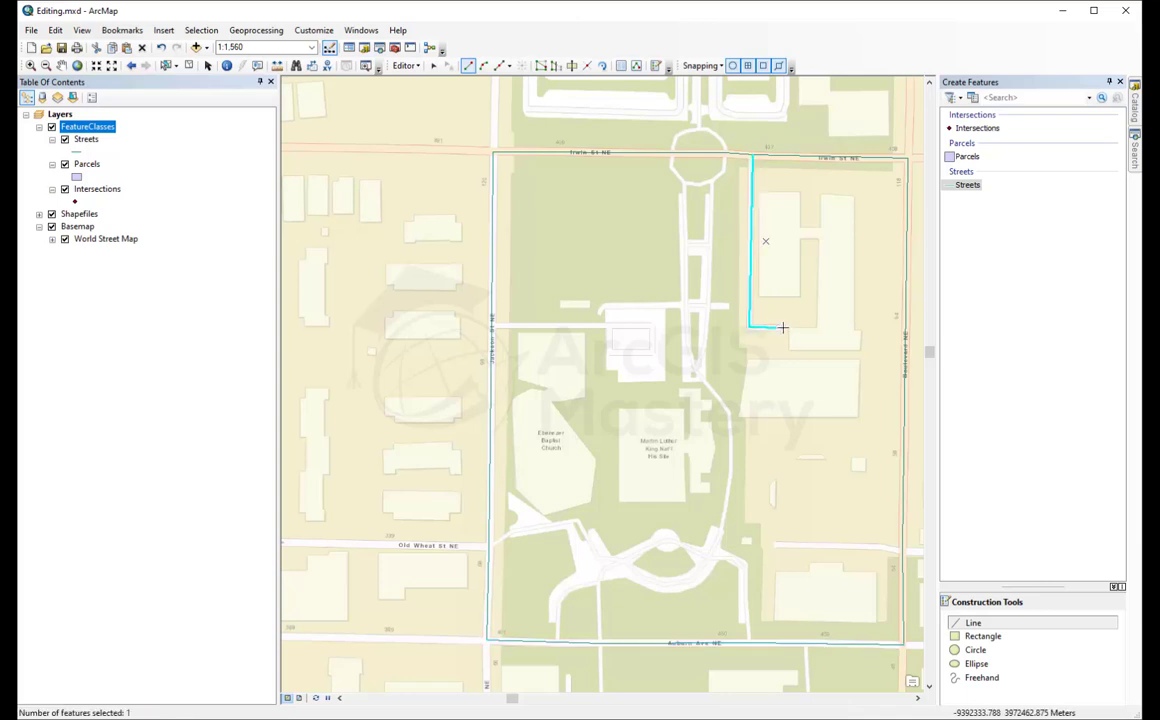
Draw a hooked Streets line about 136 m long from Jackson St NE east into the parking area and back west
click(491, 325)
click(650, 326)
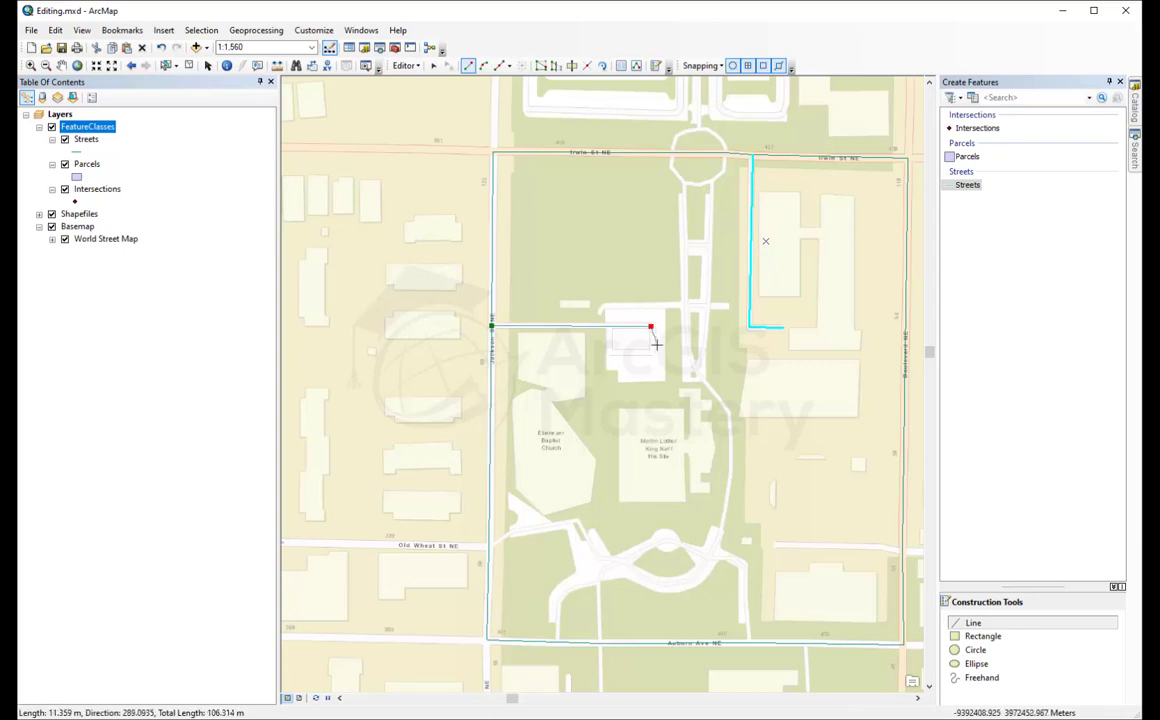
click(652, 352)
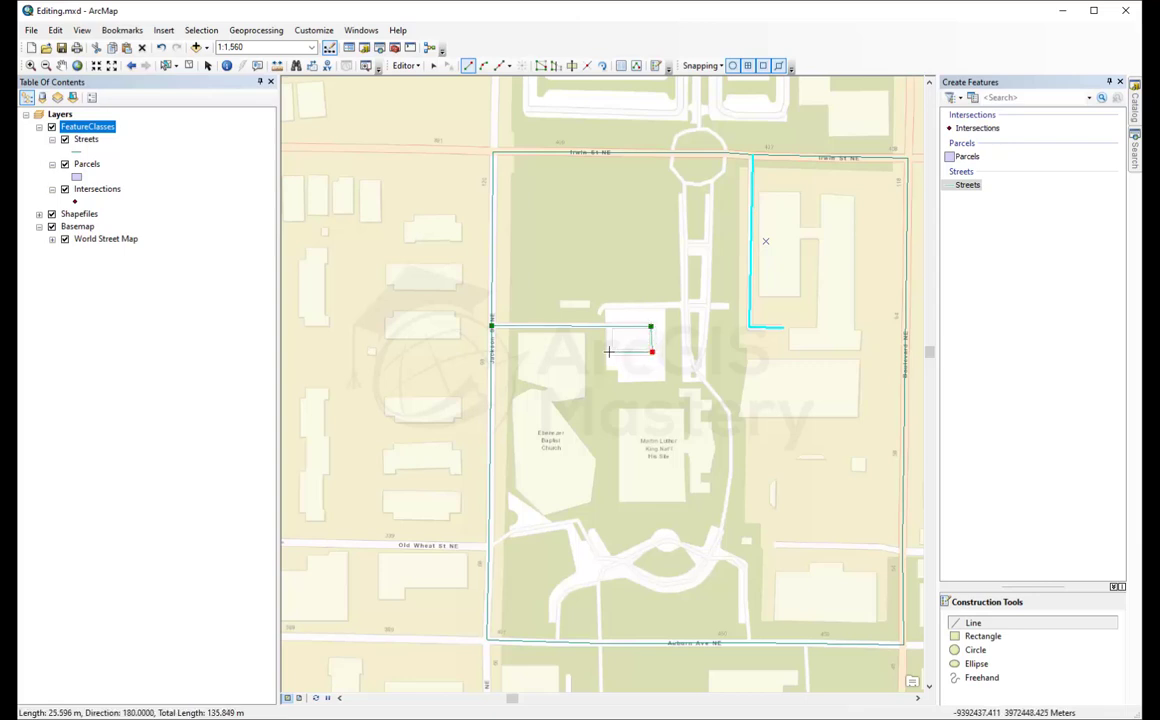
double_click(608, 352)
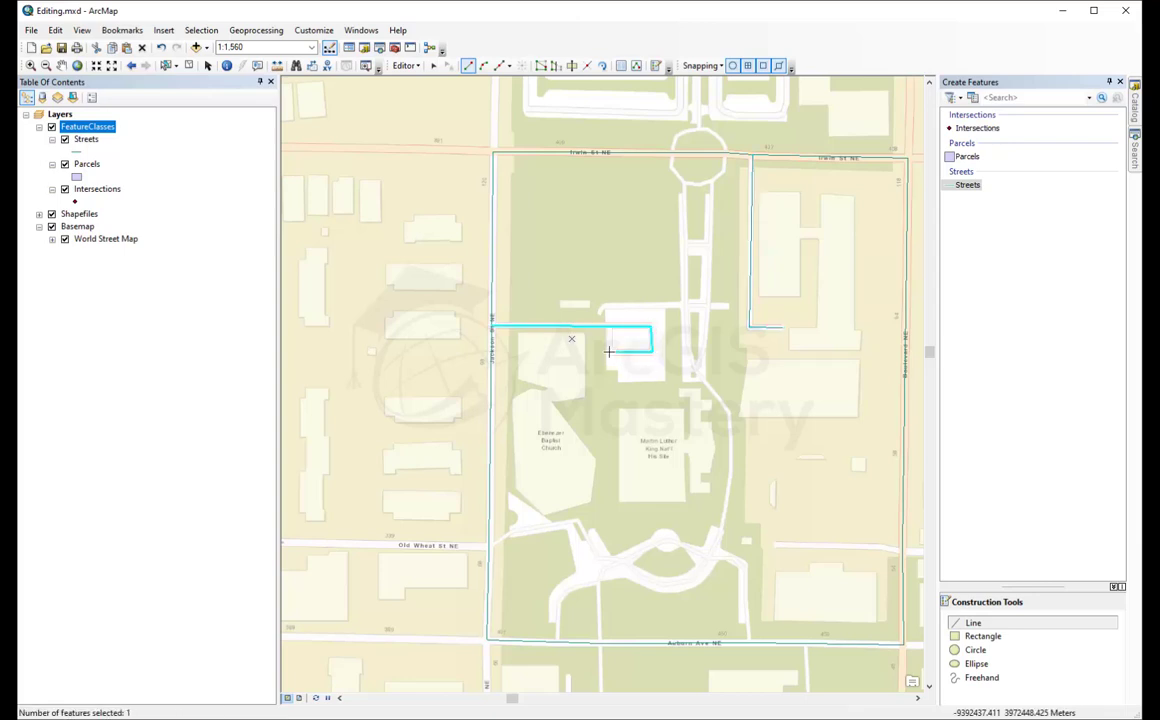
Sketch a stray multi-vertex Streets line from the path below the roundabout into the park, and delete the sketch
click(682, 187)
click(680, 281)
click(645, 217)
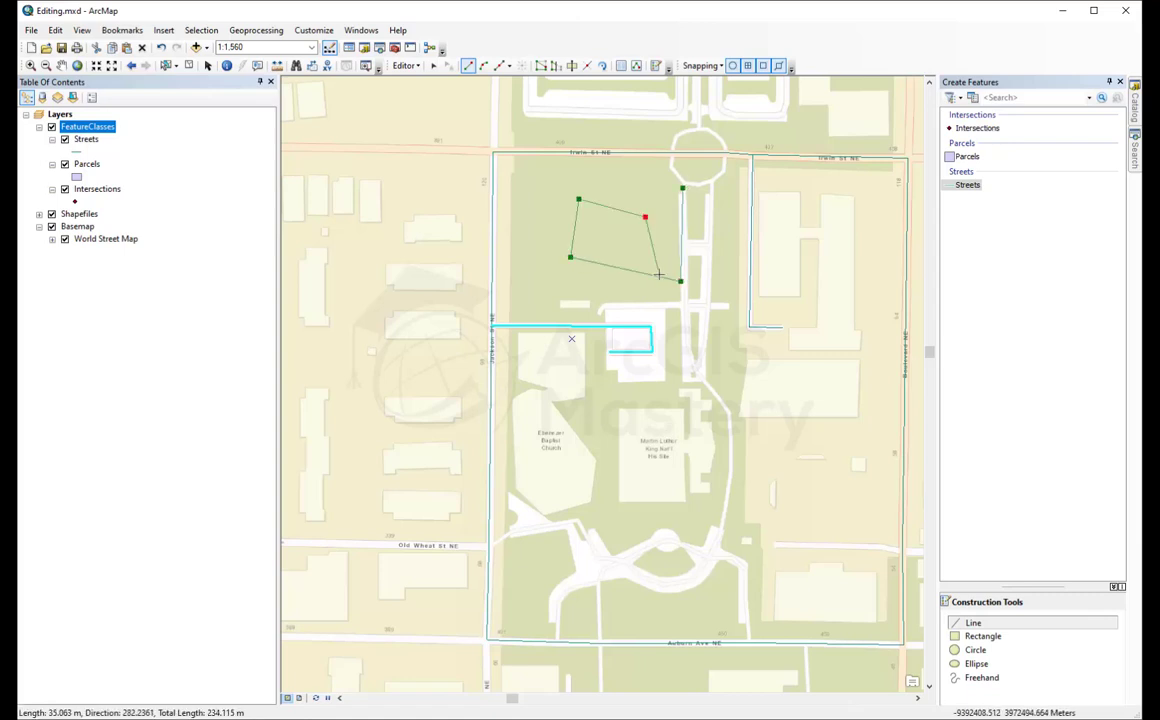
right_click(668, 259)
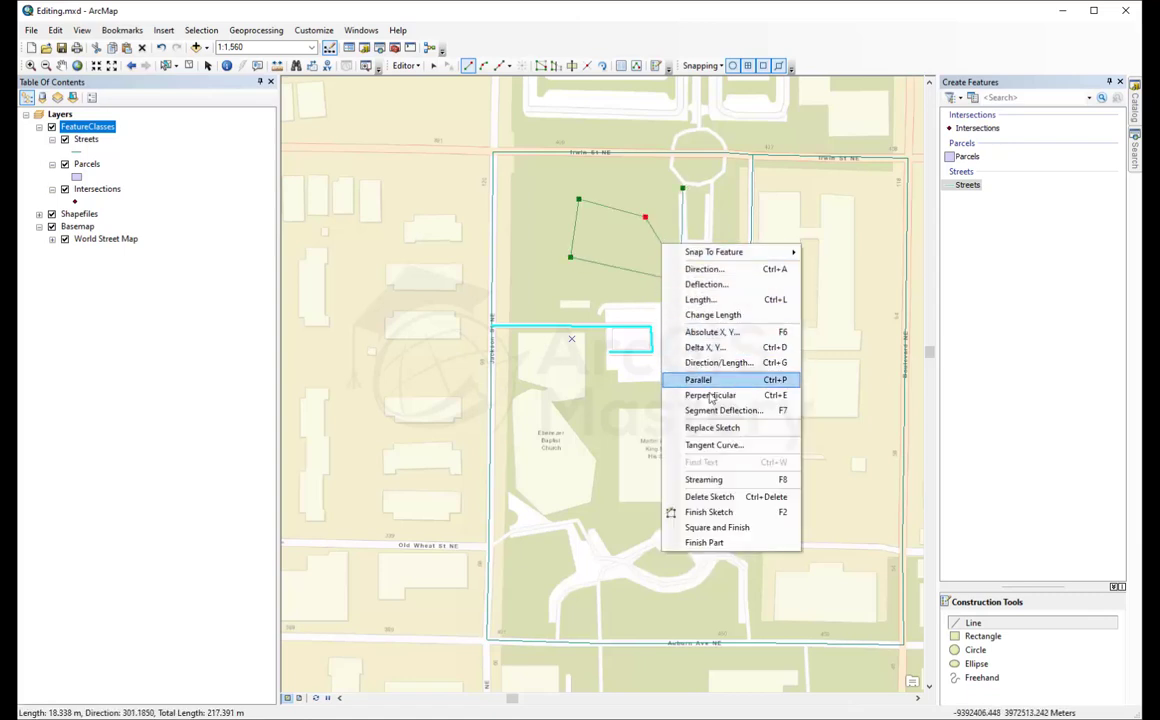
click(776, 500)
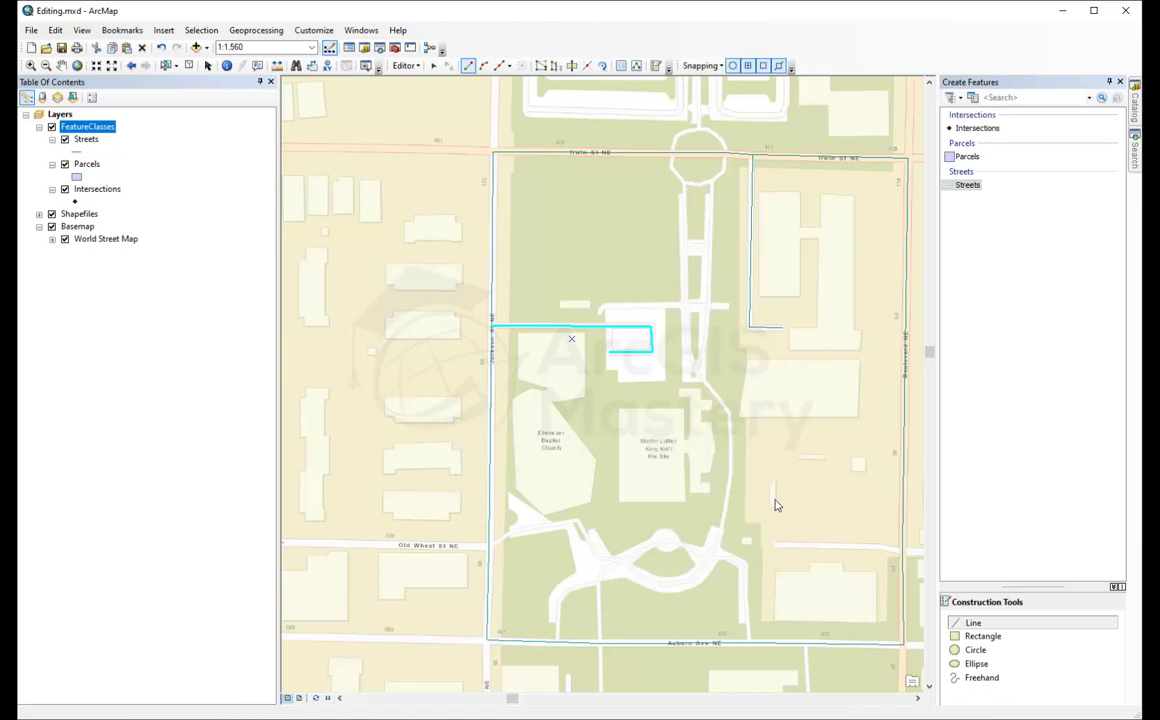
Draw a Streets line about 76 m long west from Boulevard NE along the side street north of Auburn Ave NE, with one intermediate vertex
click(901, 549)
click(880, 547)
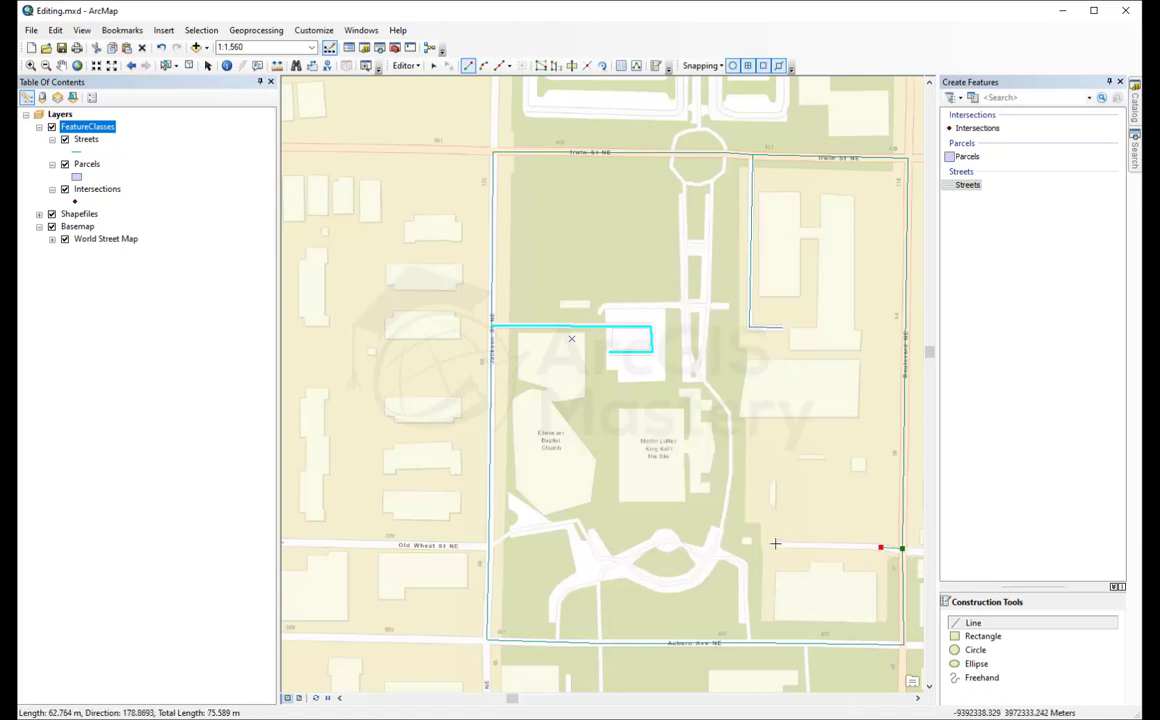
double_click(775, 544)
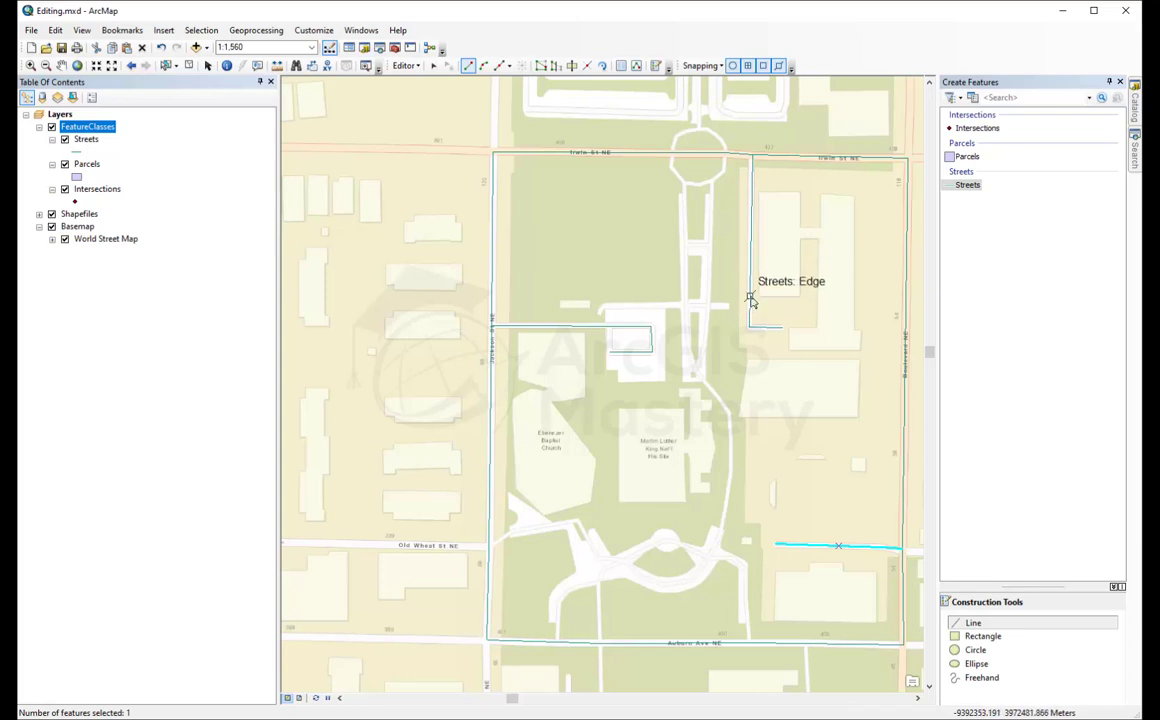
Change the Streets layer's line symbol to bright blue with a width of 2
click(82, 150)
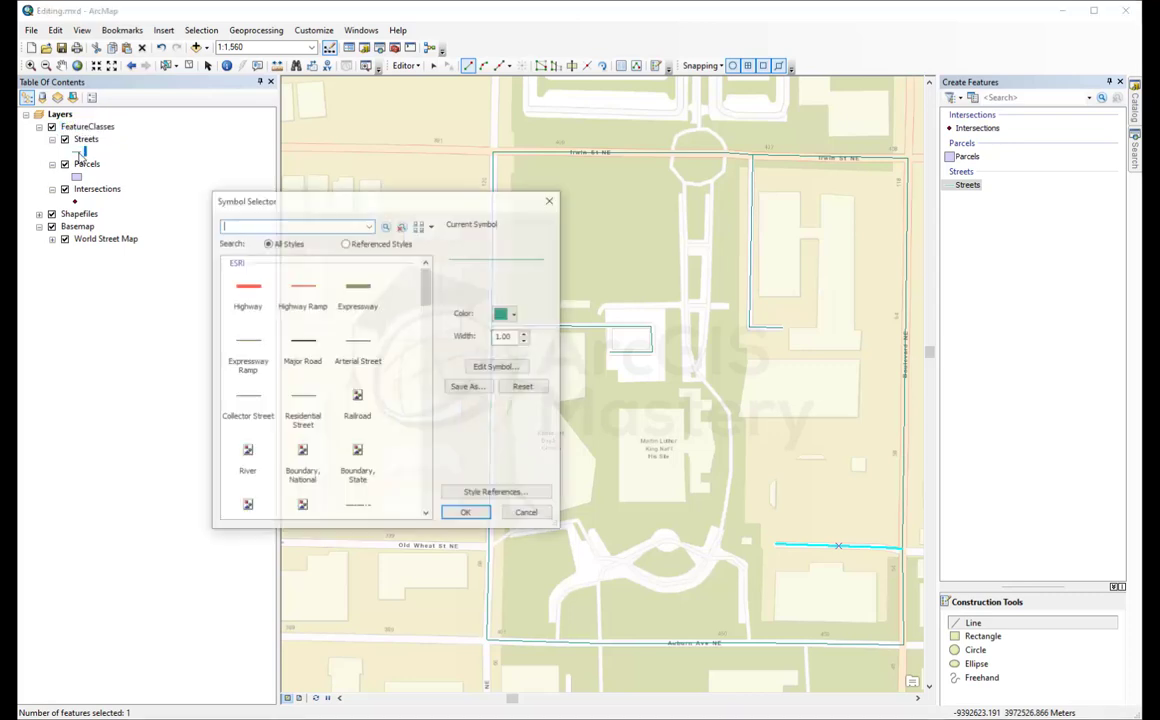
click(527, 333)
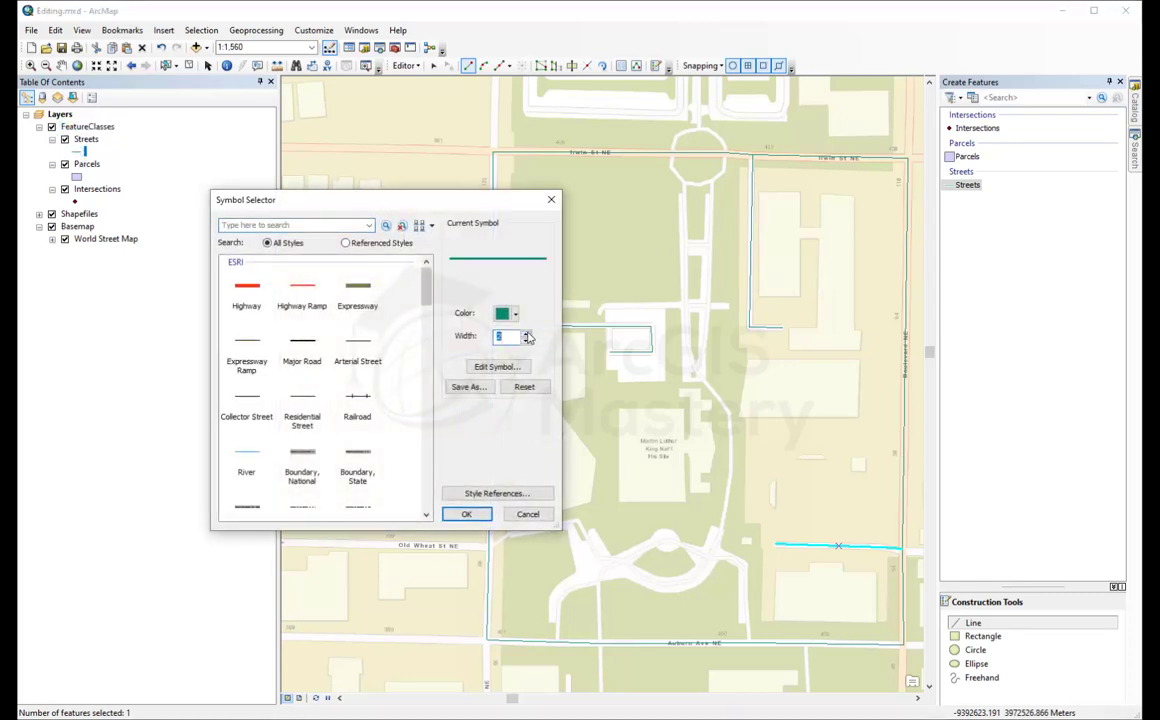
click(516, 318)
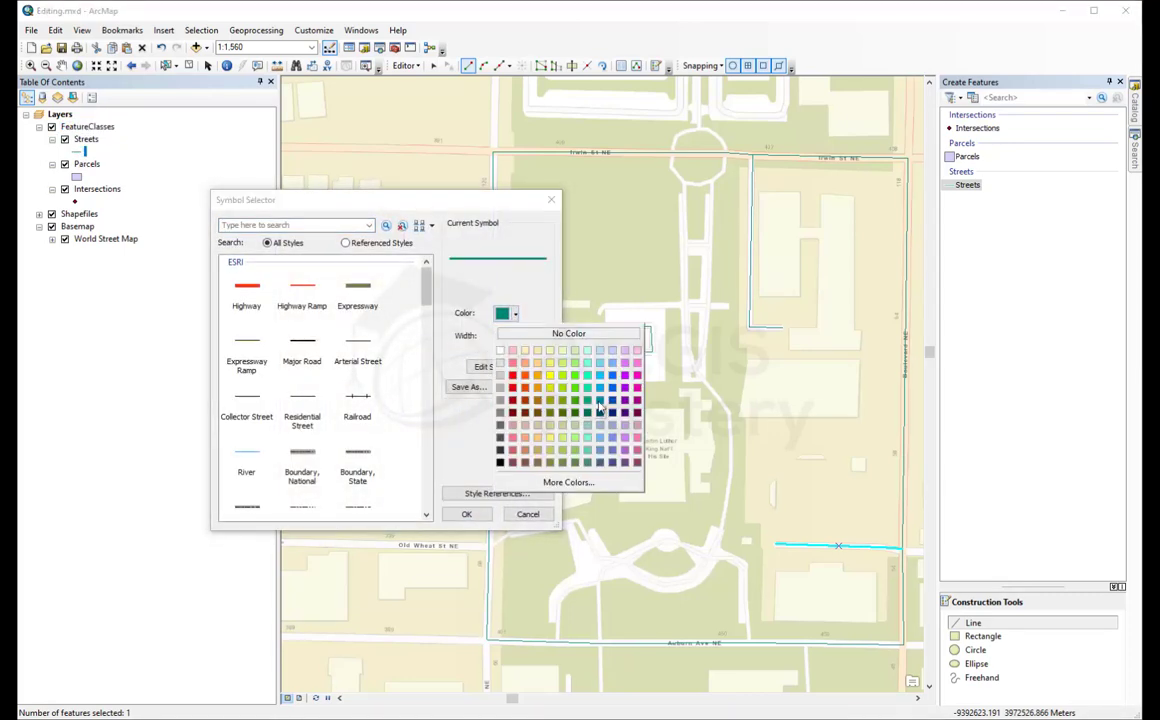
click(610, 381)
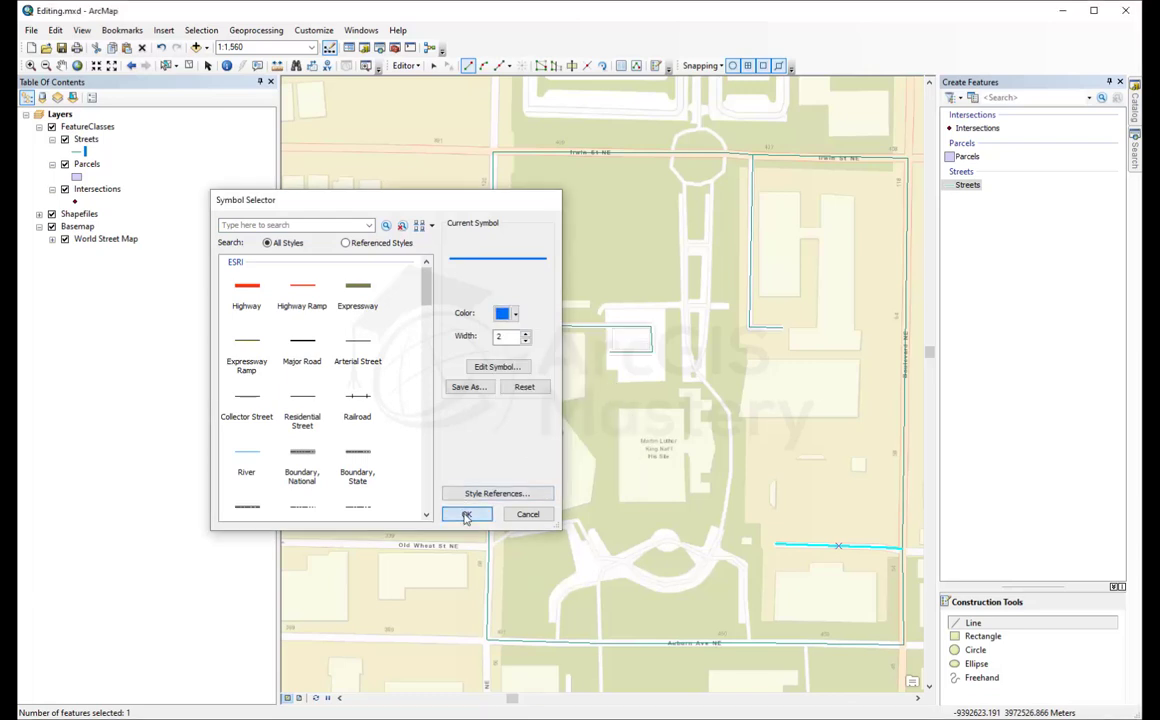
click(466, 514)
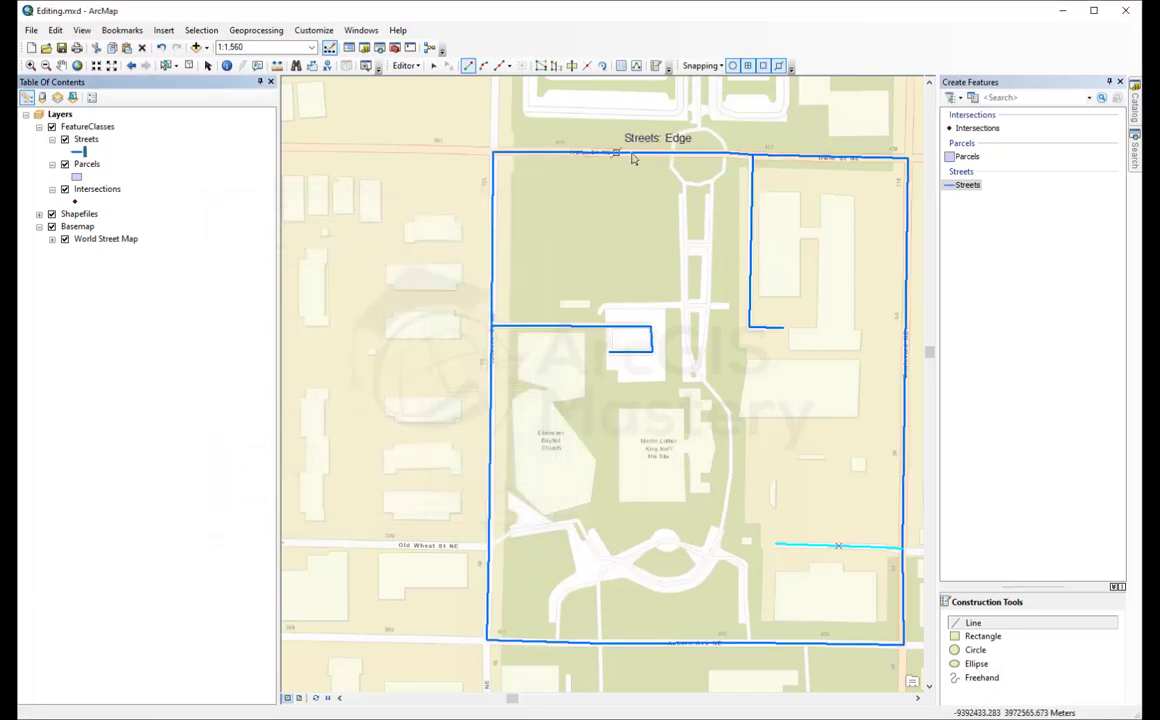
Trace the Irwin St NE roundabout as two snapped Streets lines, an upper and a lower semicircle, using End Point Arc segments
click(509, 65)
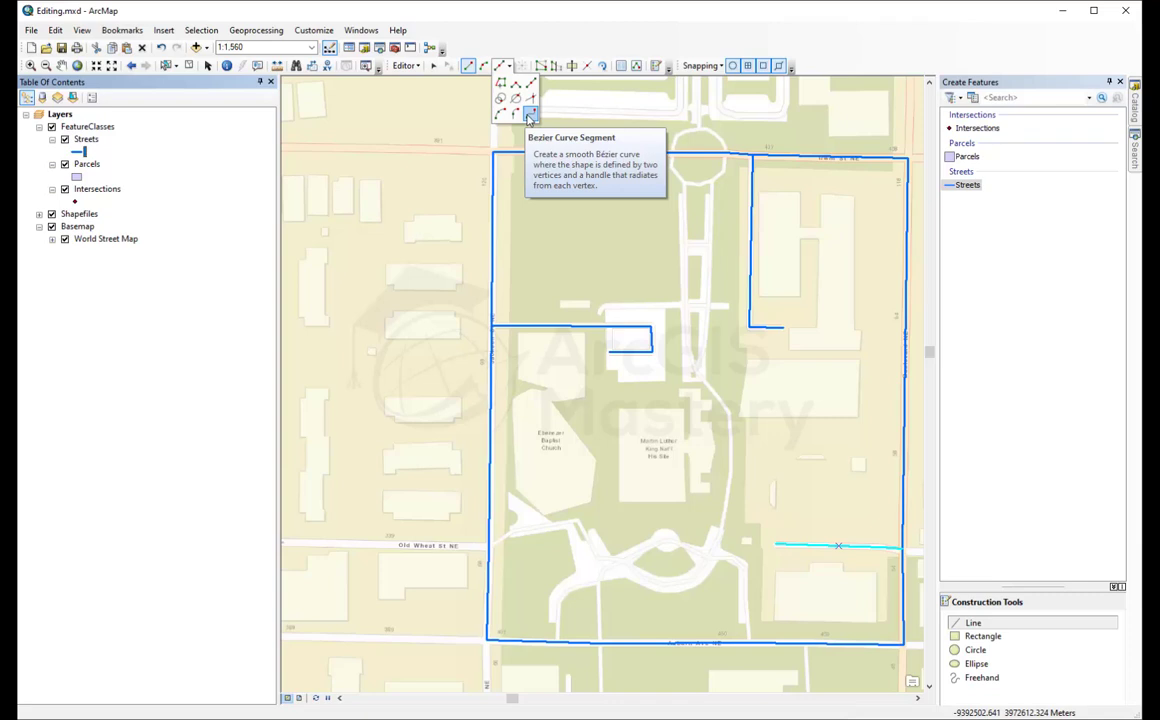
click(486, 68)
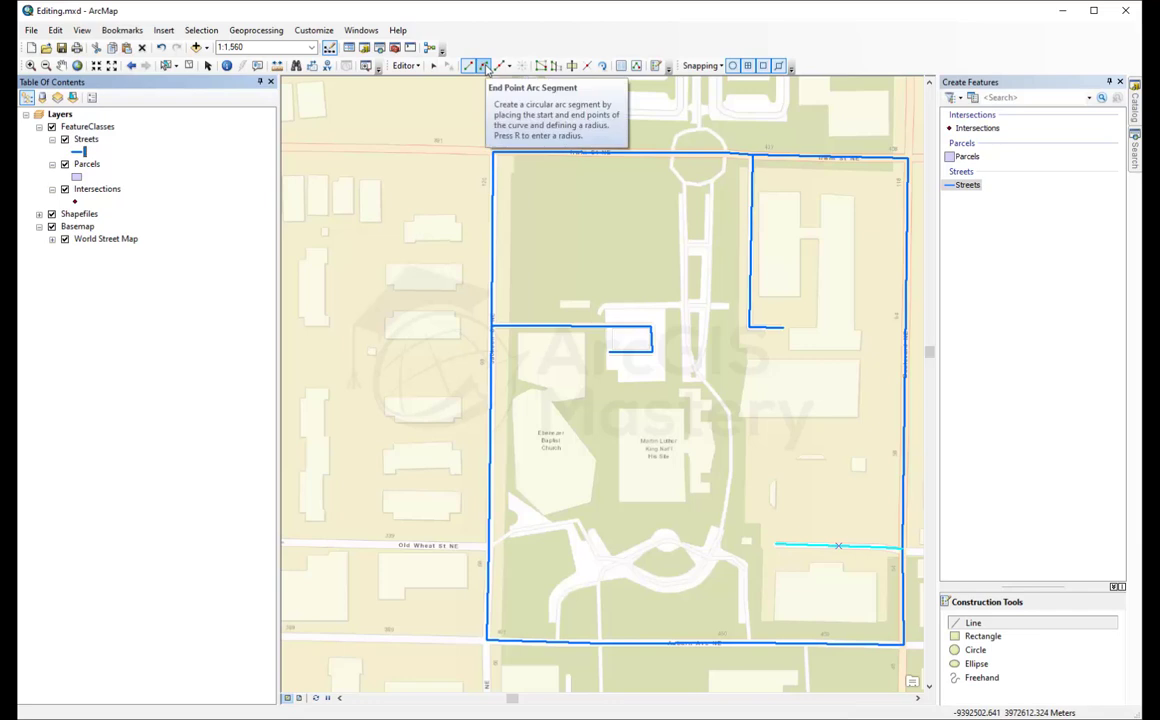
click(486, 68)
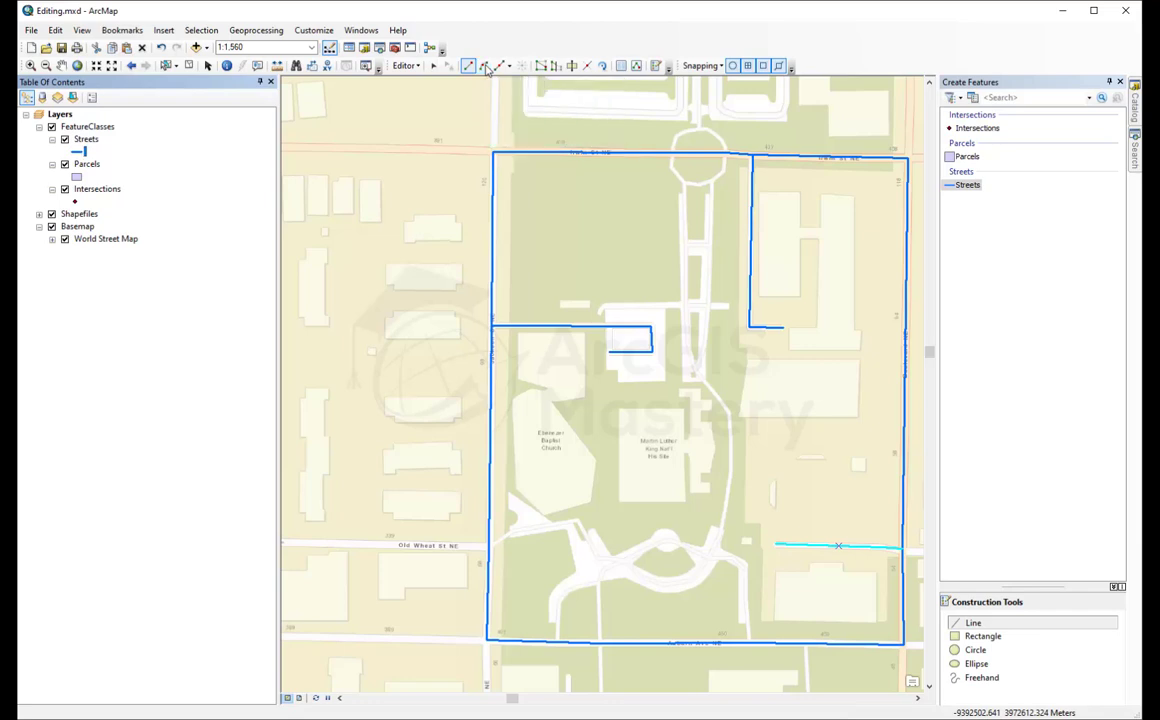
click(672, 154)
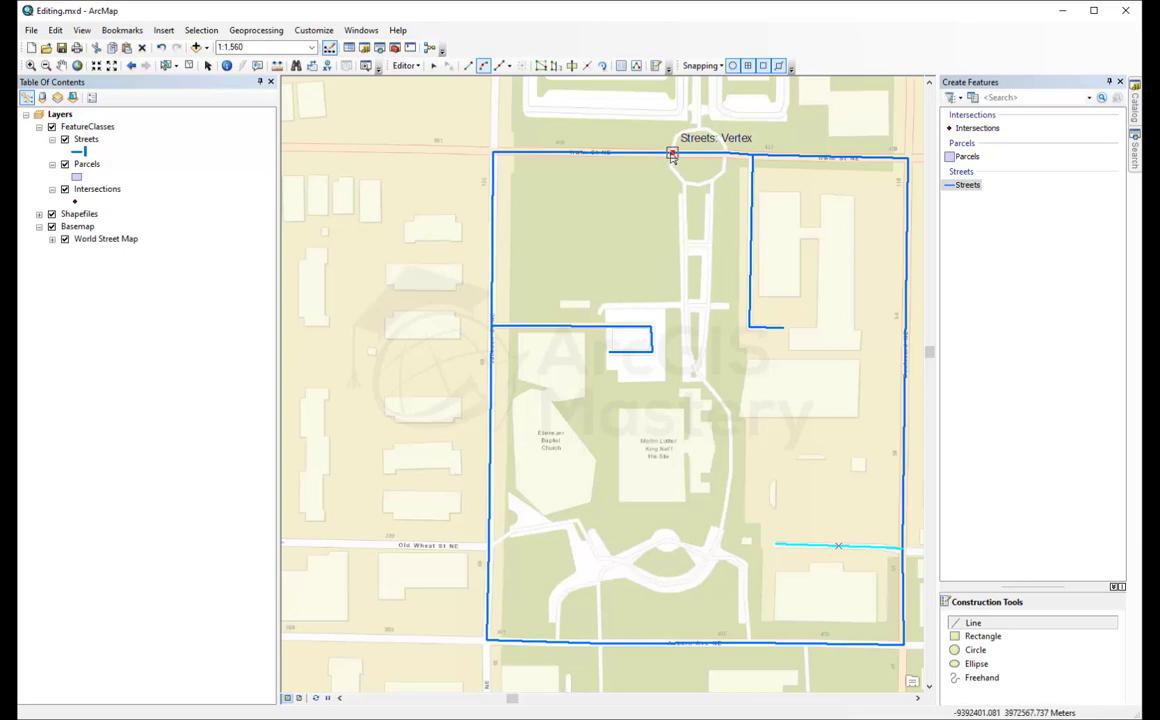
click(725, 155)
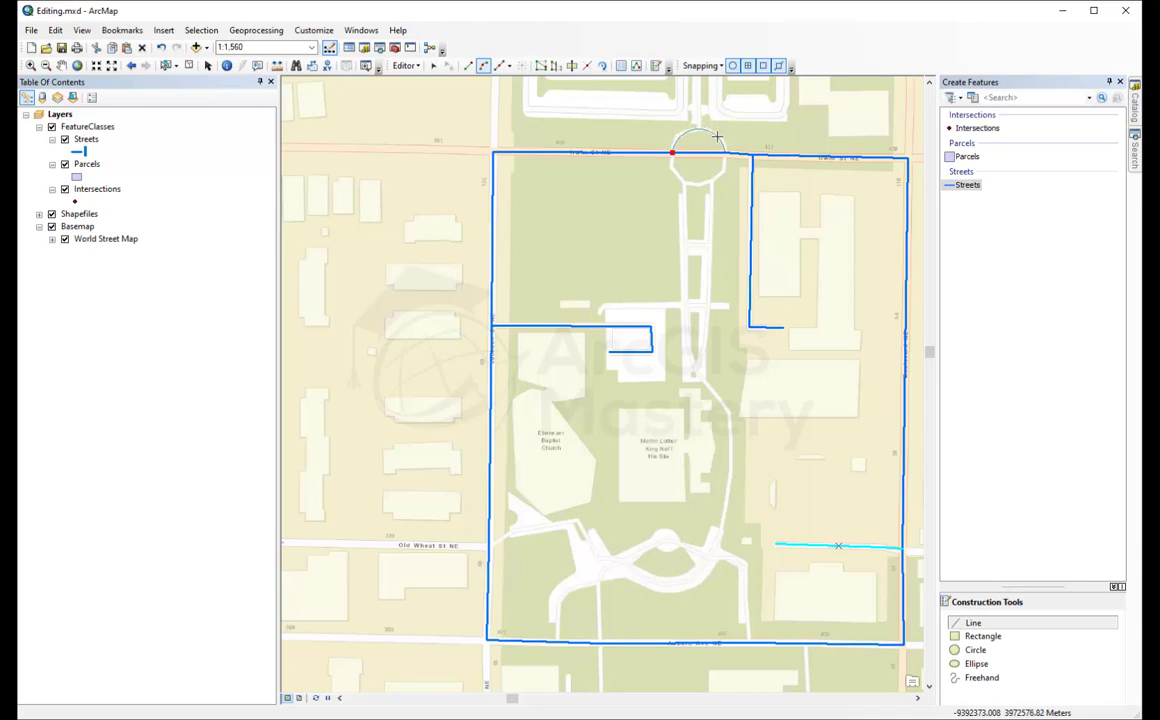
double_click(717, 135)
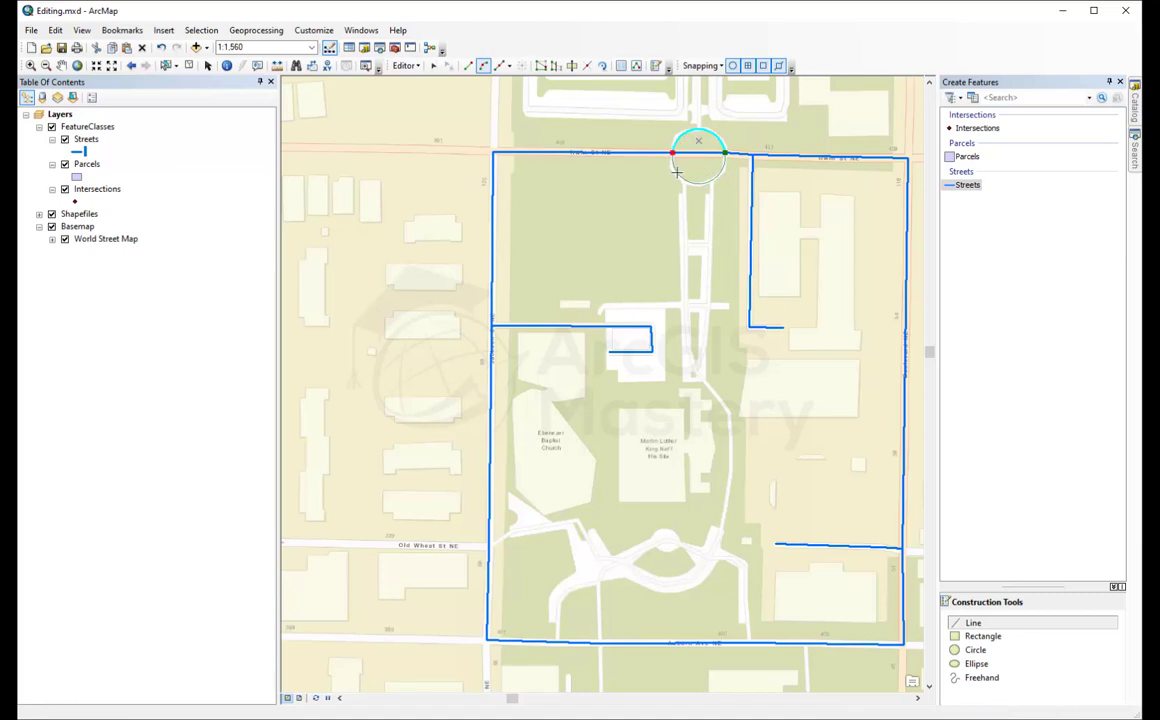
double_click(675, 158)
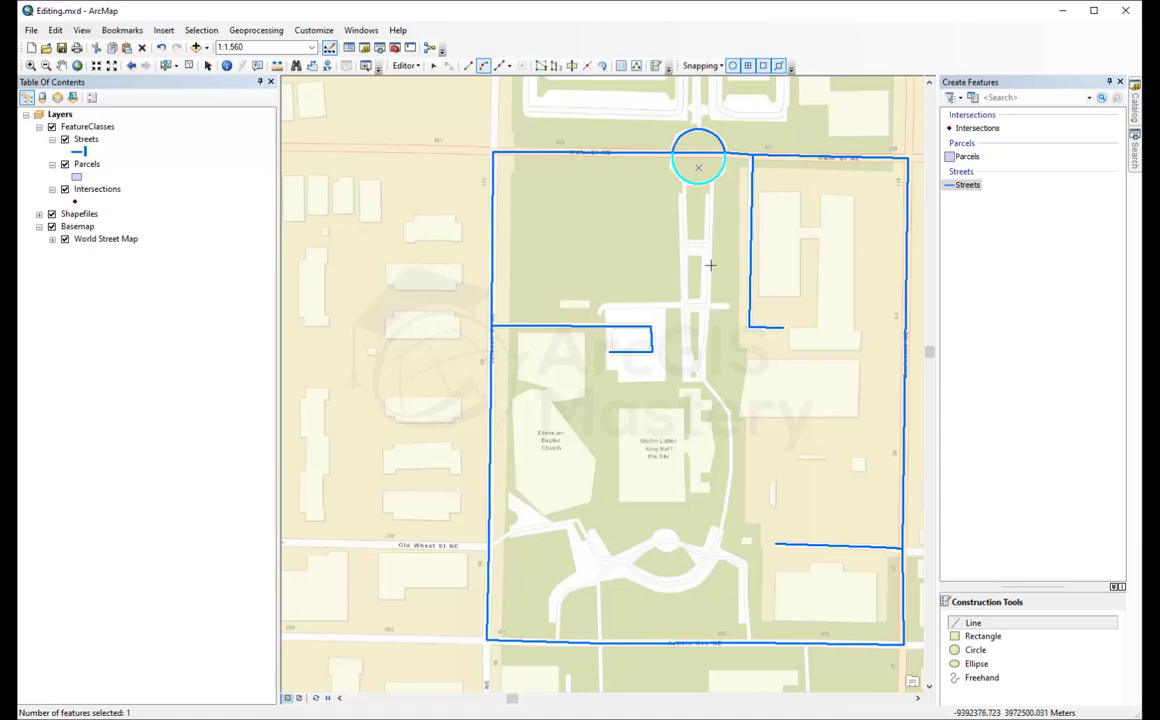
click(434, 67)
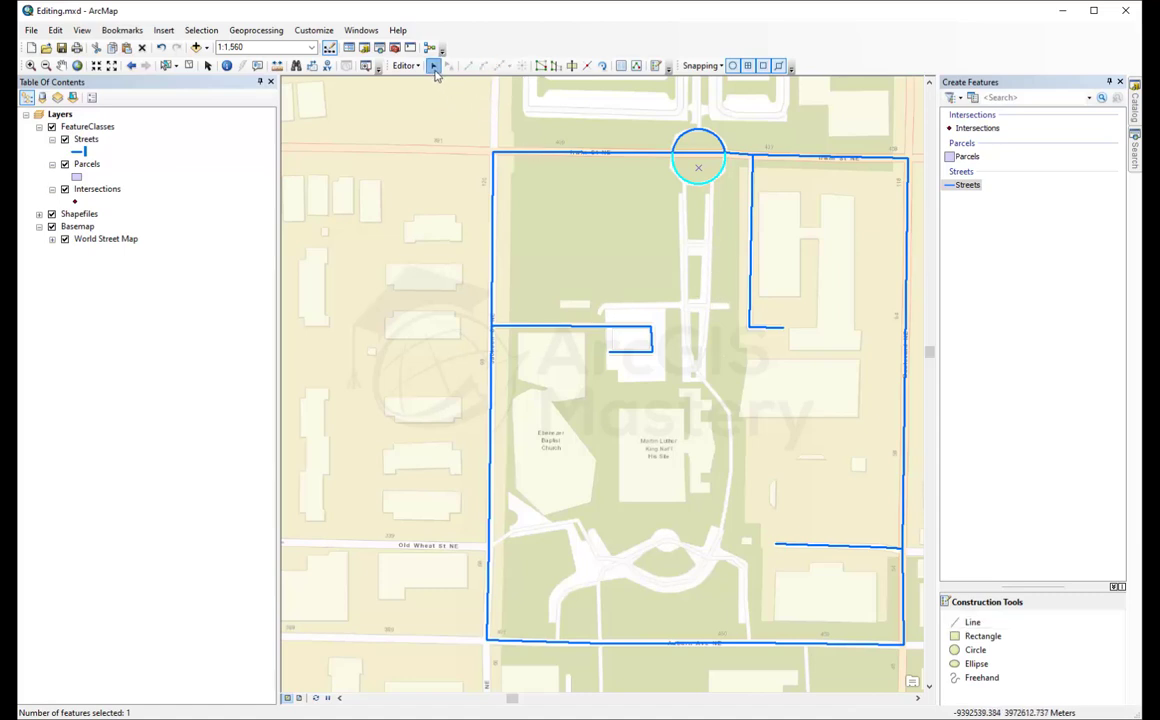
Draw a four-corner Parcels polygon about 187 m in perimeter over the Martin Luther King site building southeast of the parking area
click(967, 158)
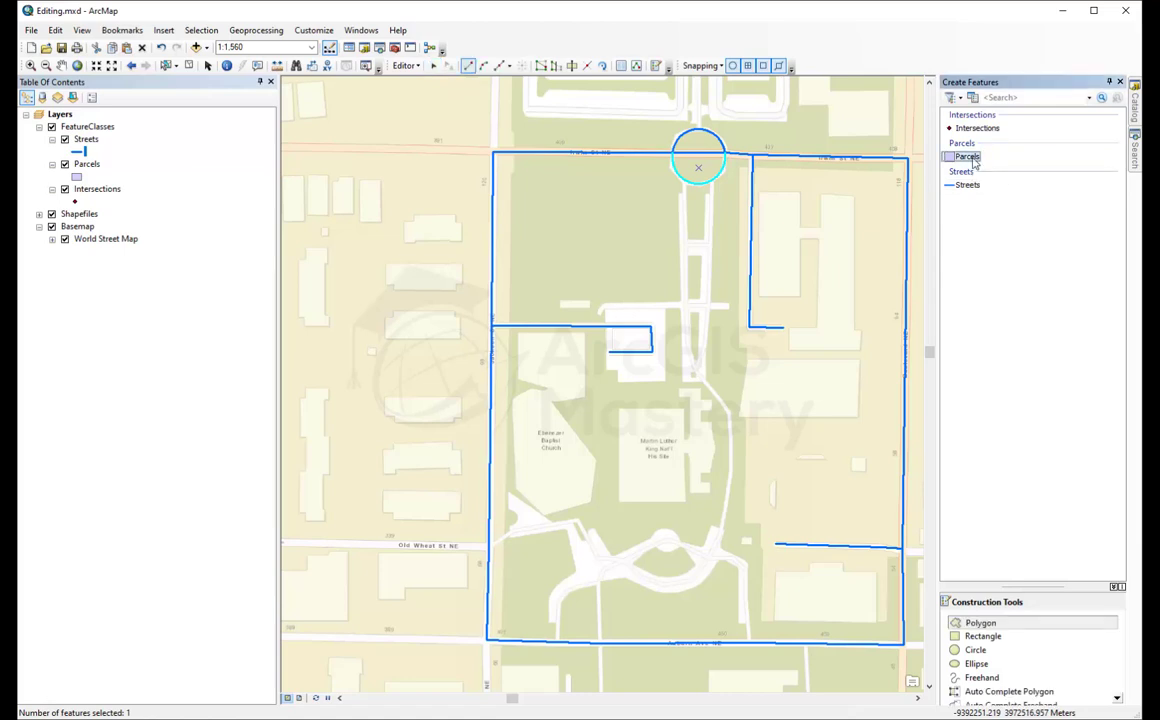
click(619, 408)
click(681, 409)
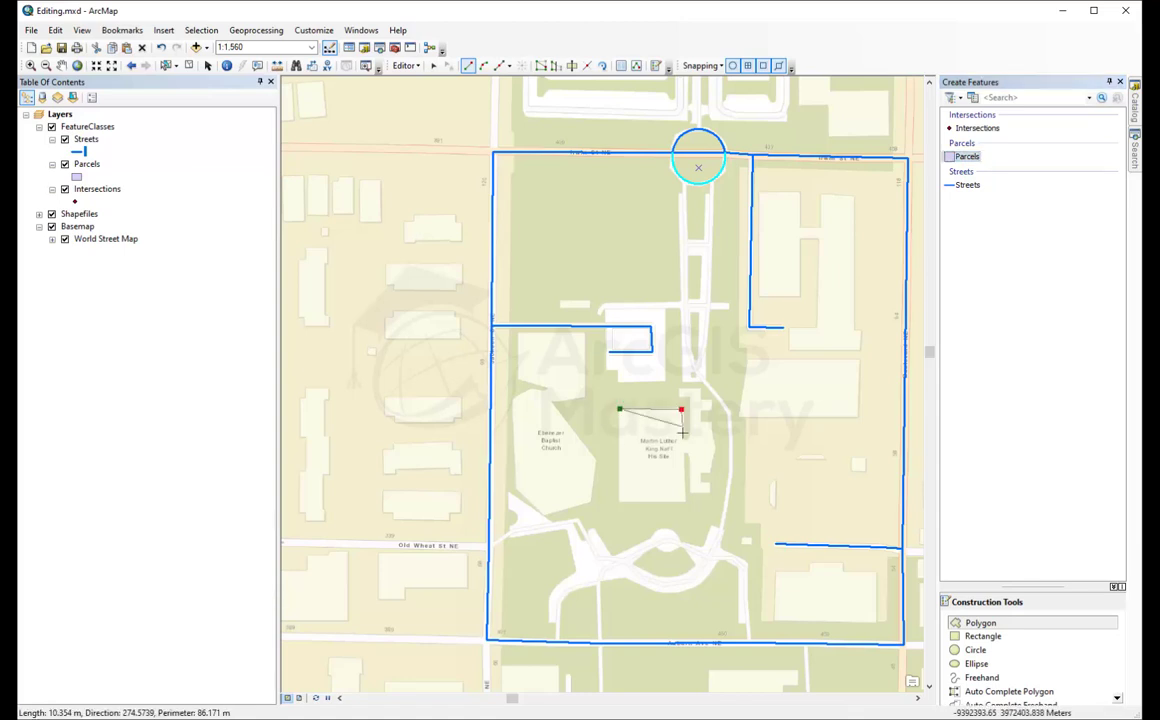
click(684, 500)
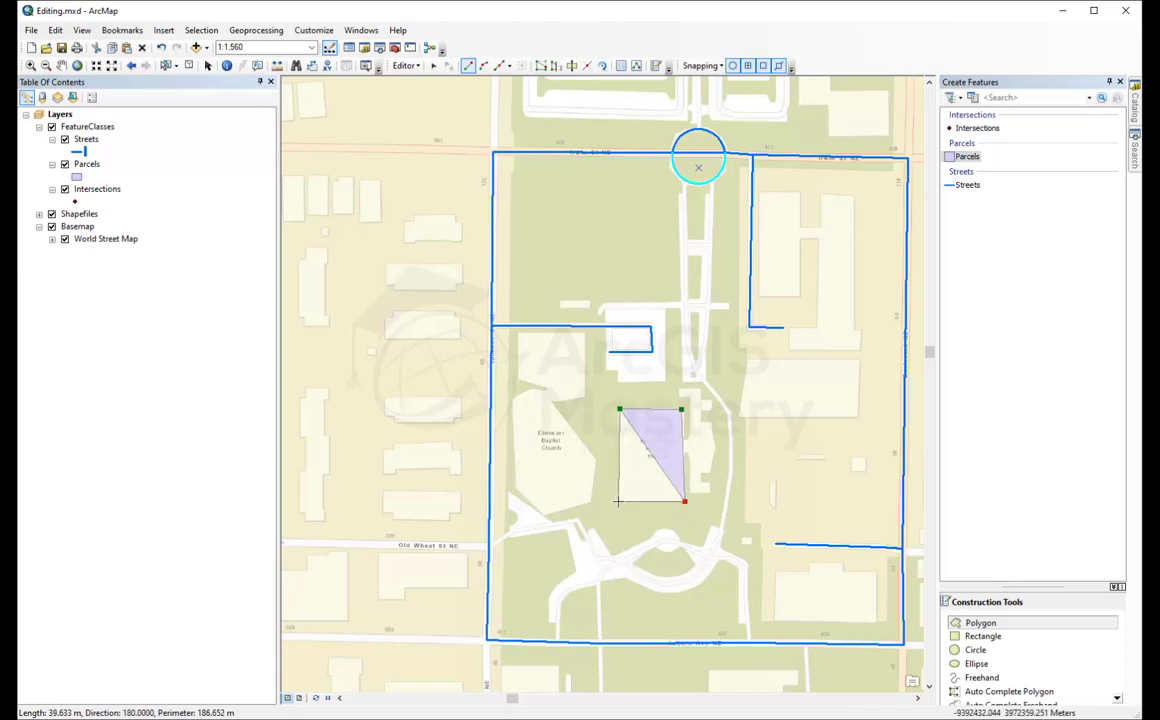
double_click(618, 501)
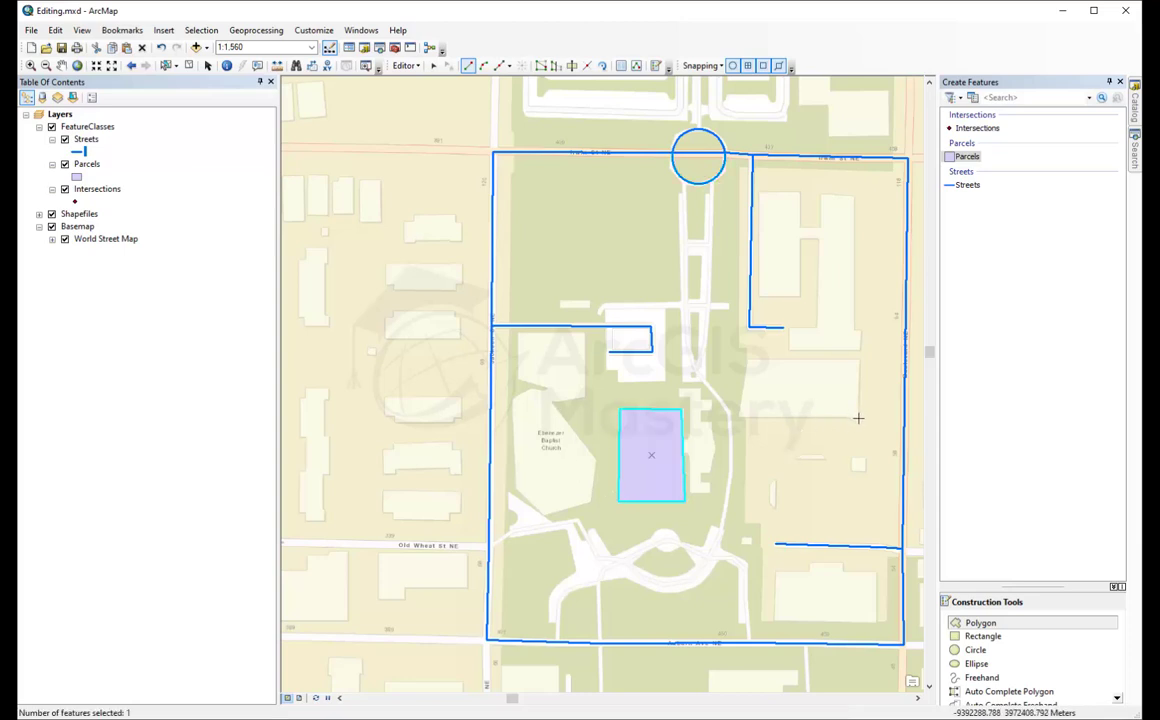
Draw a four-corner Parcels polygon over the wide building east of the park path, just south of the L-shaped side street
click(859, 418)
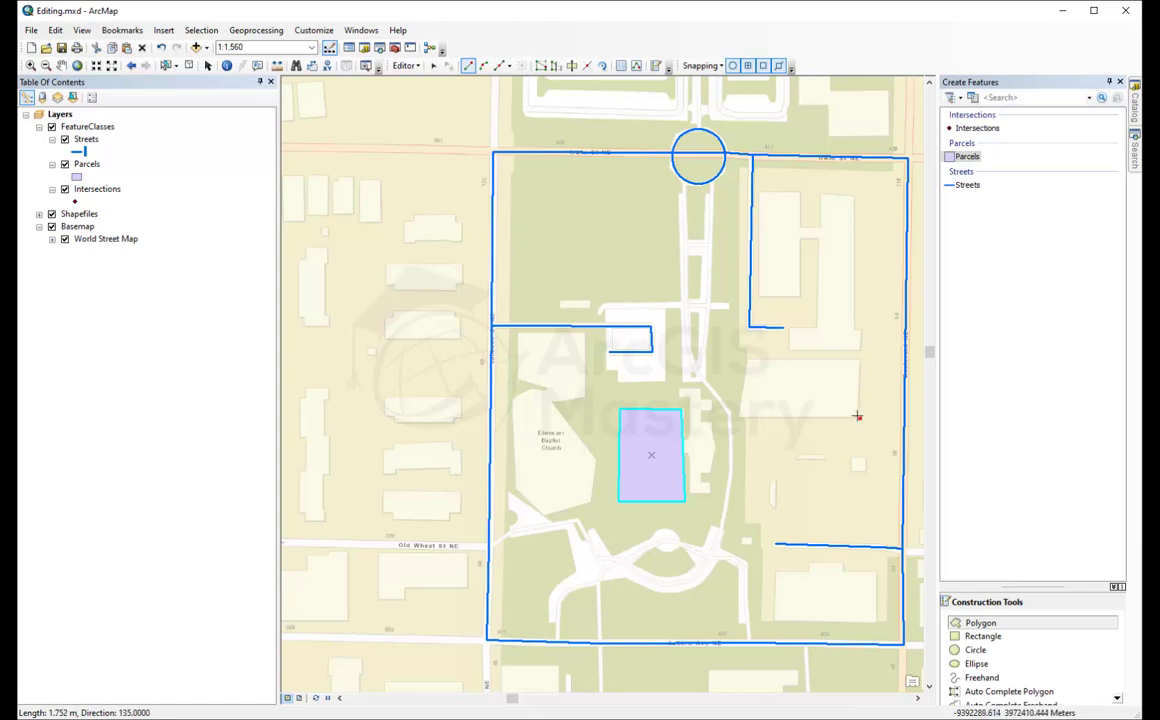
click(739, 417)
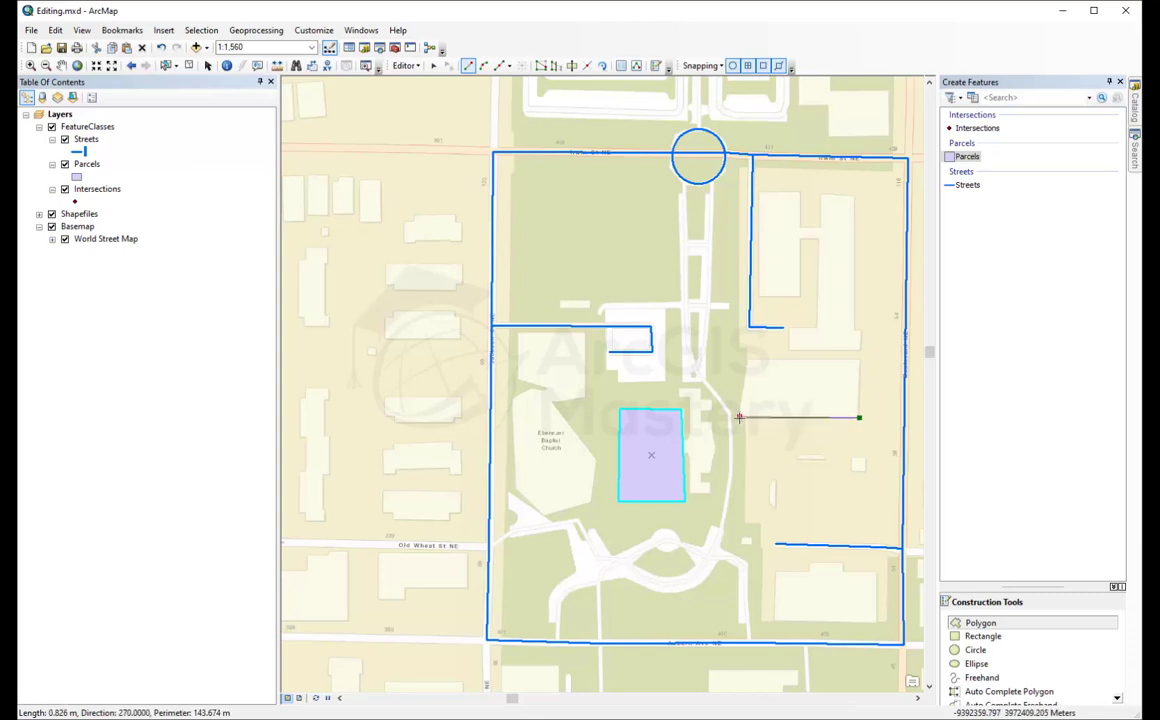
click(746, 360)
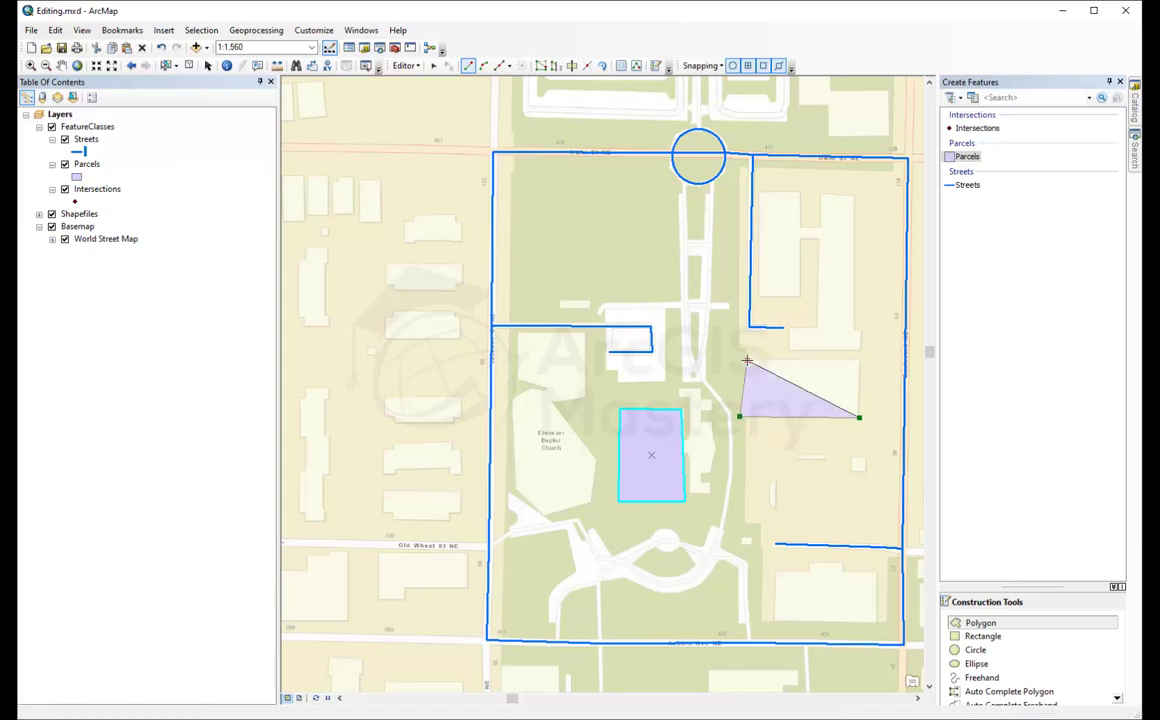
double_click(859, 360)
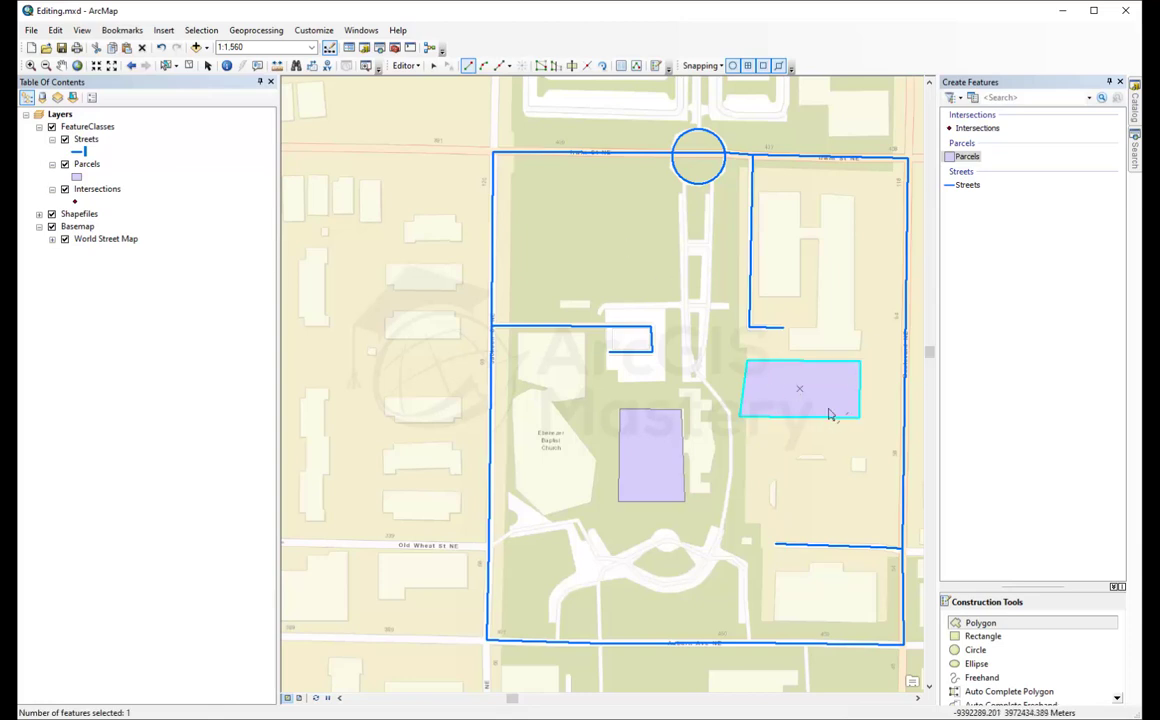
Begin a Parcels polygon with straight segments, placing two vertices along the south edge of the building north of Ebenezer Baptist Church
click(506, 66)
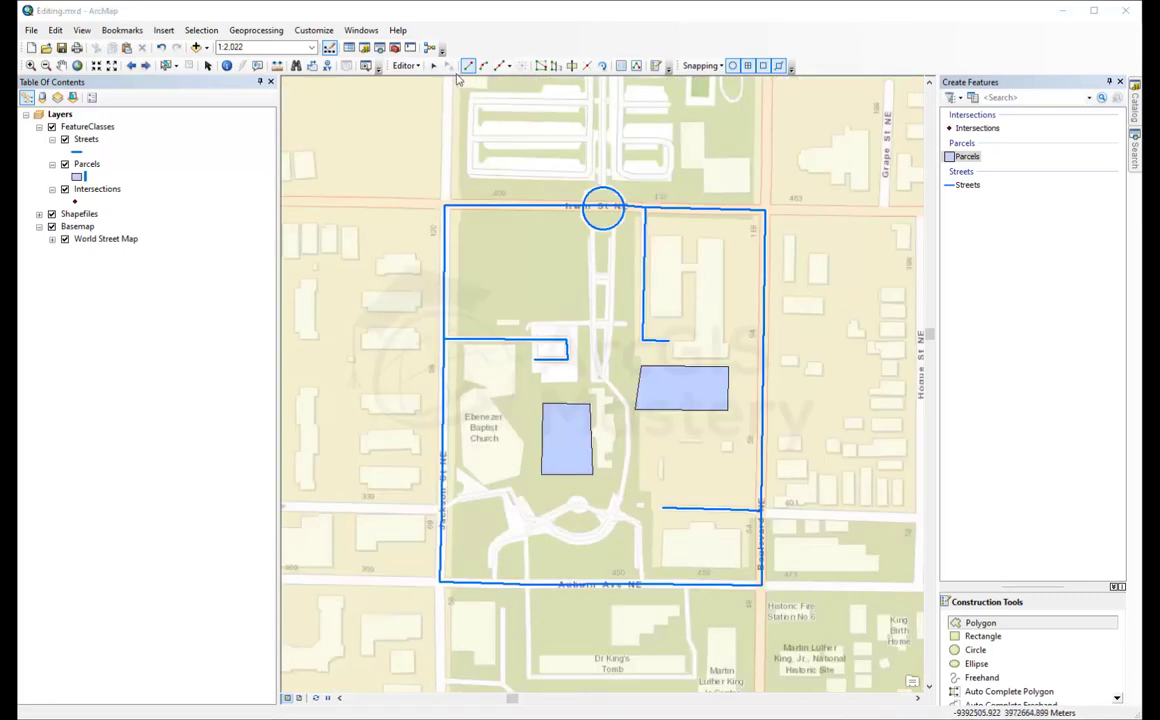
click(466, 65)
click(706, 66)
click(706, 67)
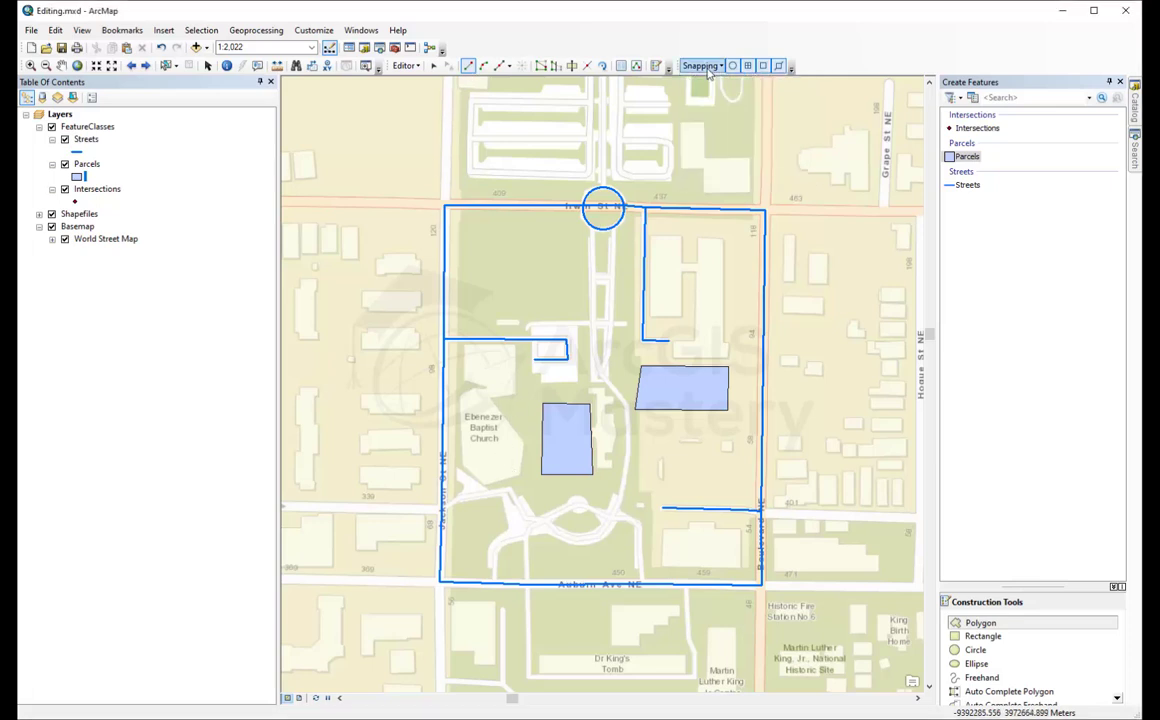
click(484, 384)
click(466, 379)
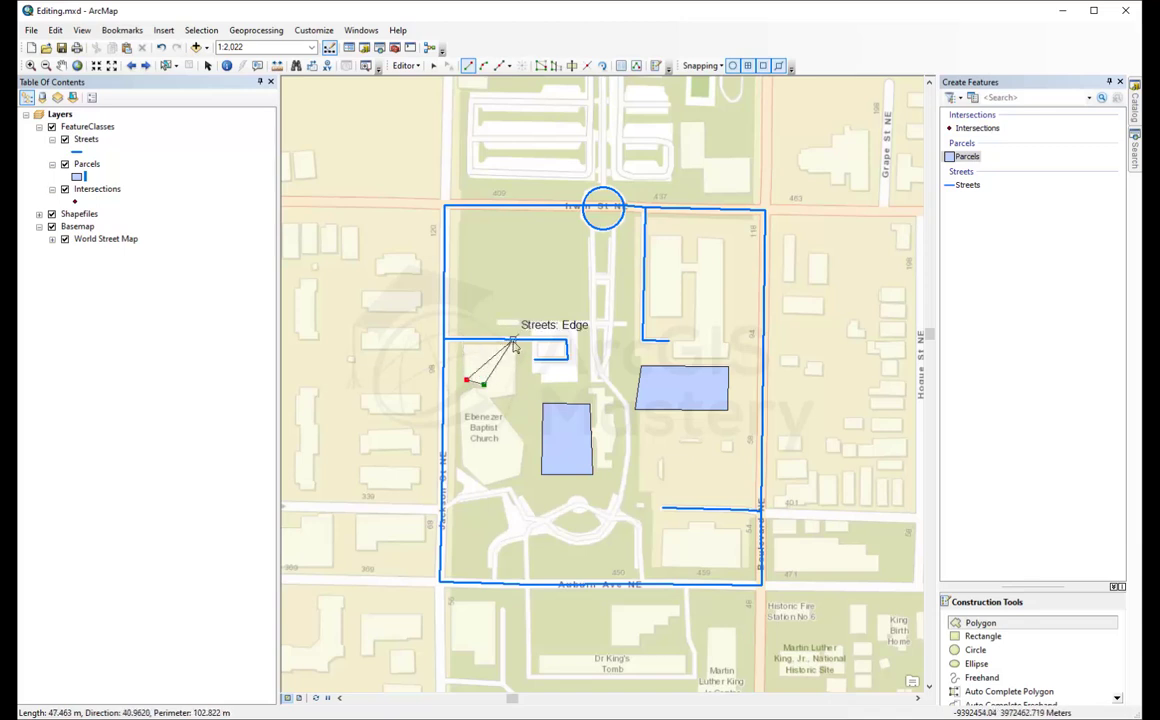
Turn off snapping and finish the six-vertex parcel around the building north of Ebenezer Baptist Church, about 142 m in perimeter
click(708, 71)
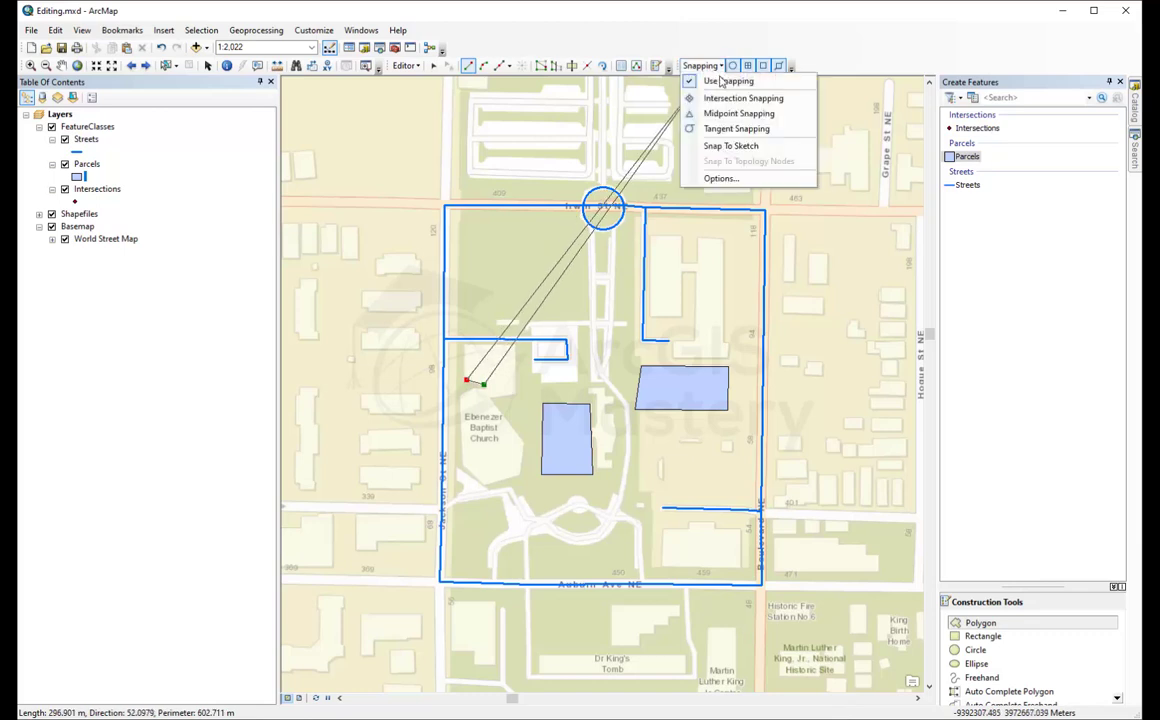
click(727, 82)
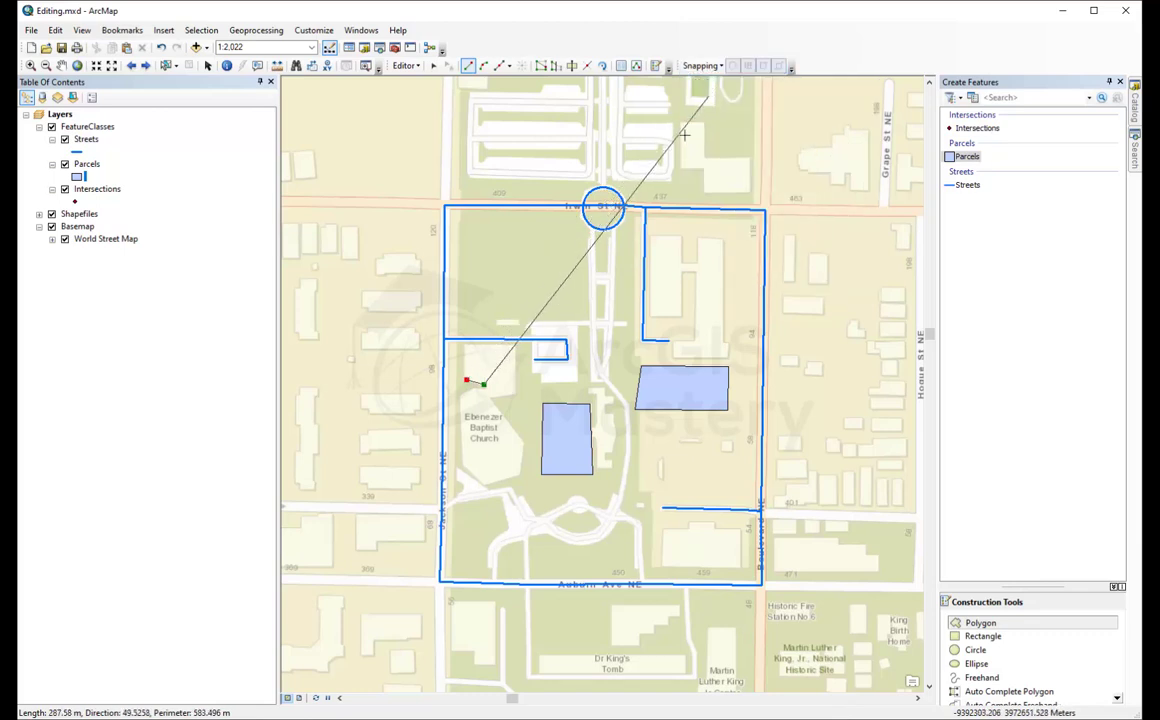
click(465, 345)
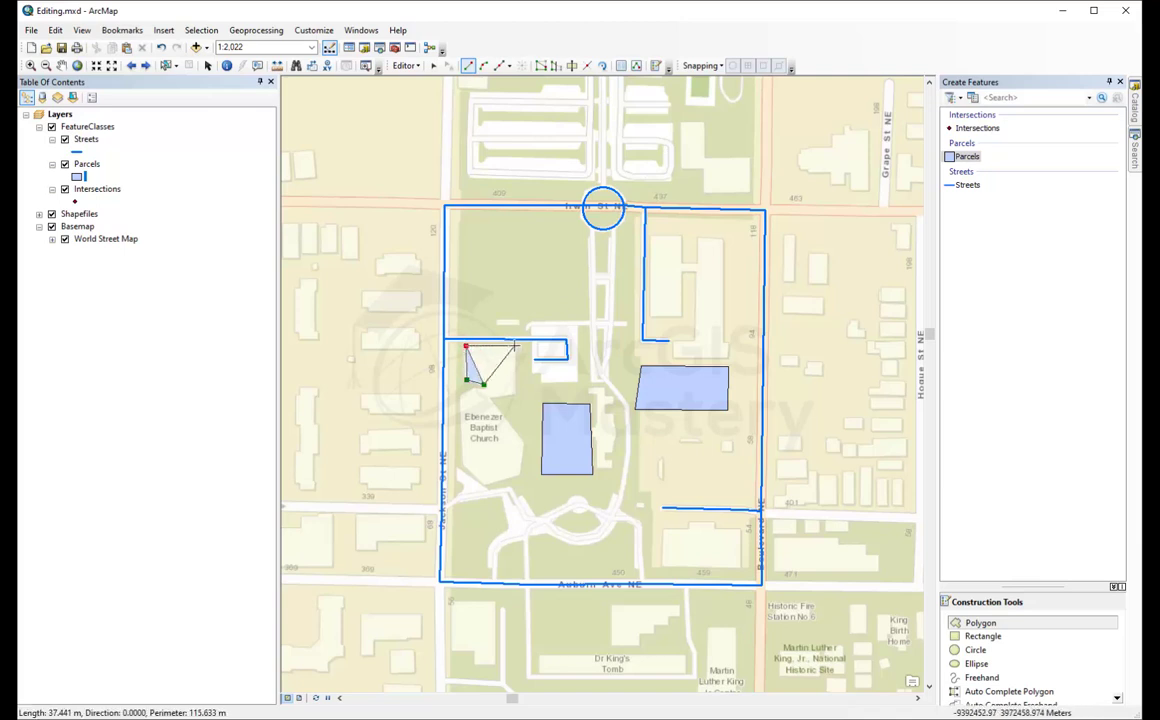
click(514, 347)
click(515, 391)
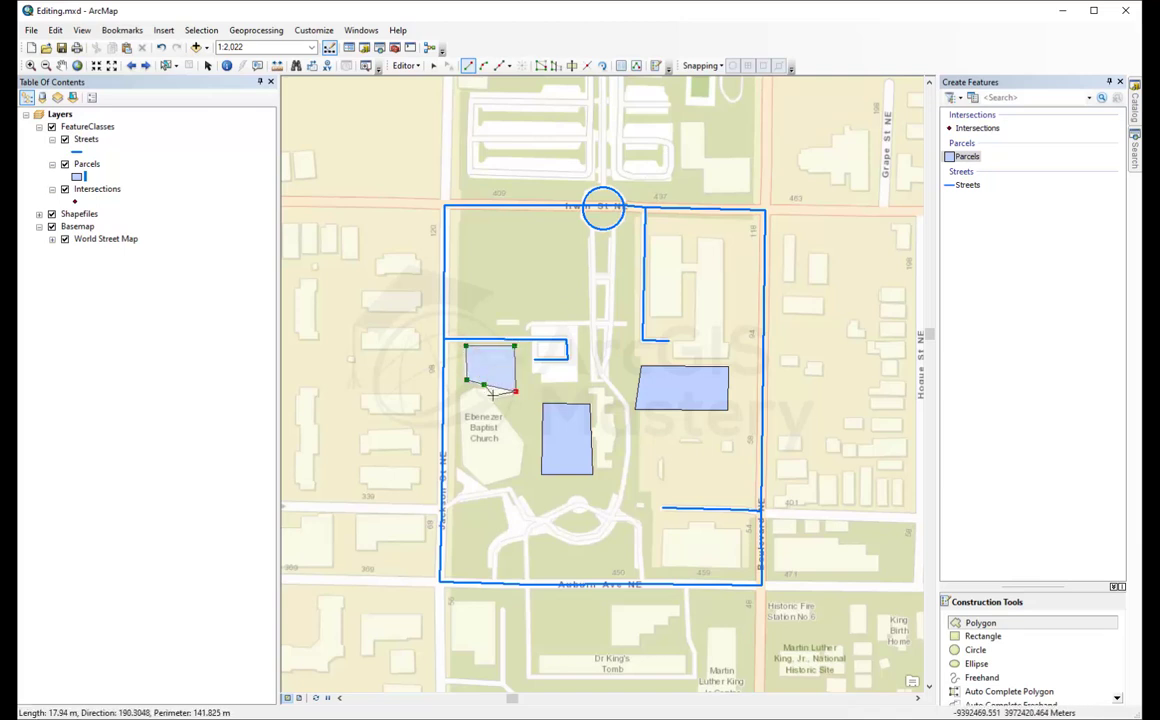
double_click(491, 395)
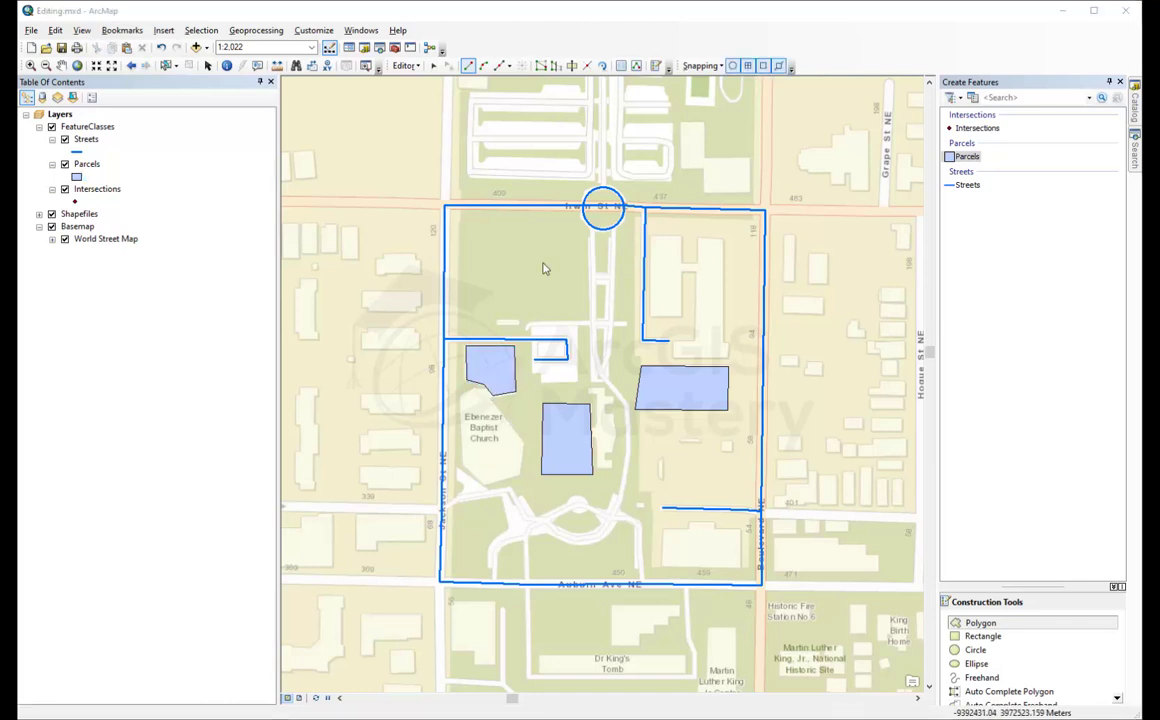
click(434, 67)
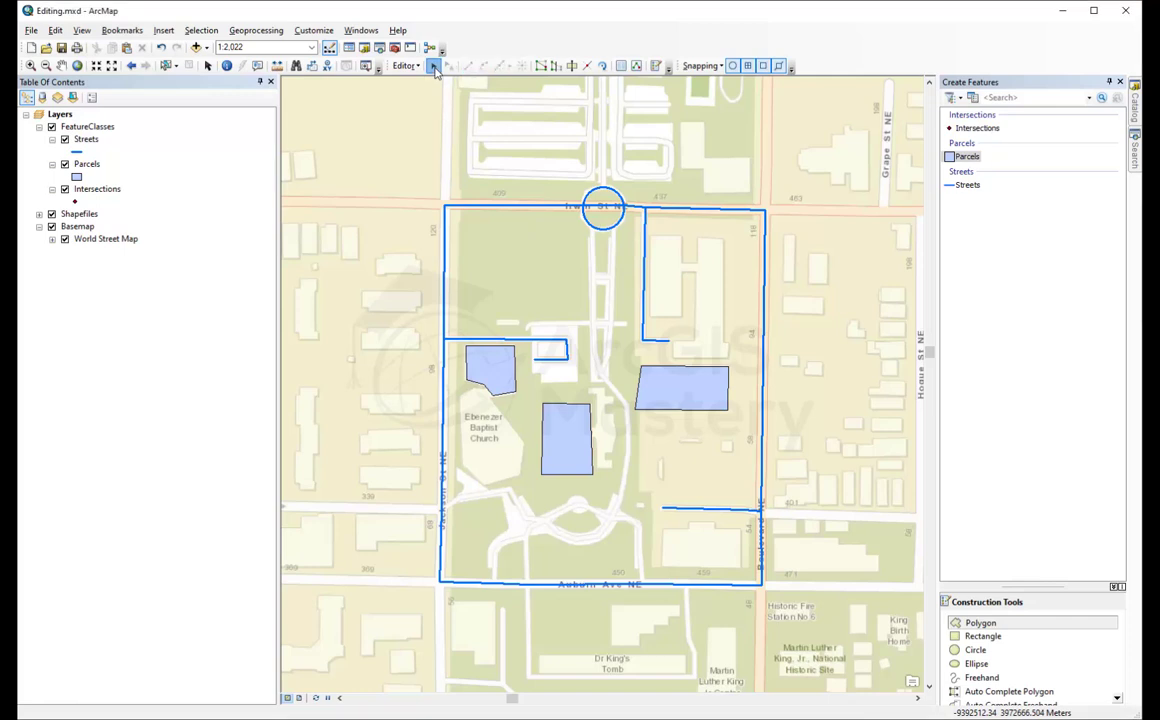
Place snapped Intersections points at the street block's four corners, clockwise from Jackson St NE and Irwin St NE
click(977, 130)
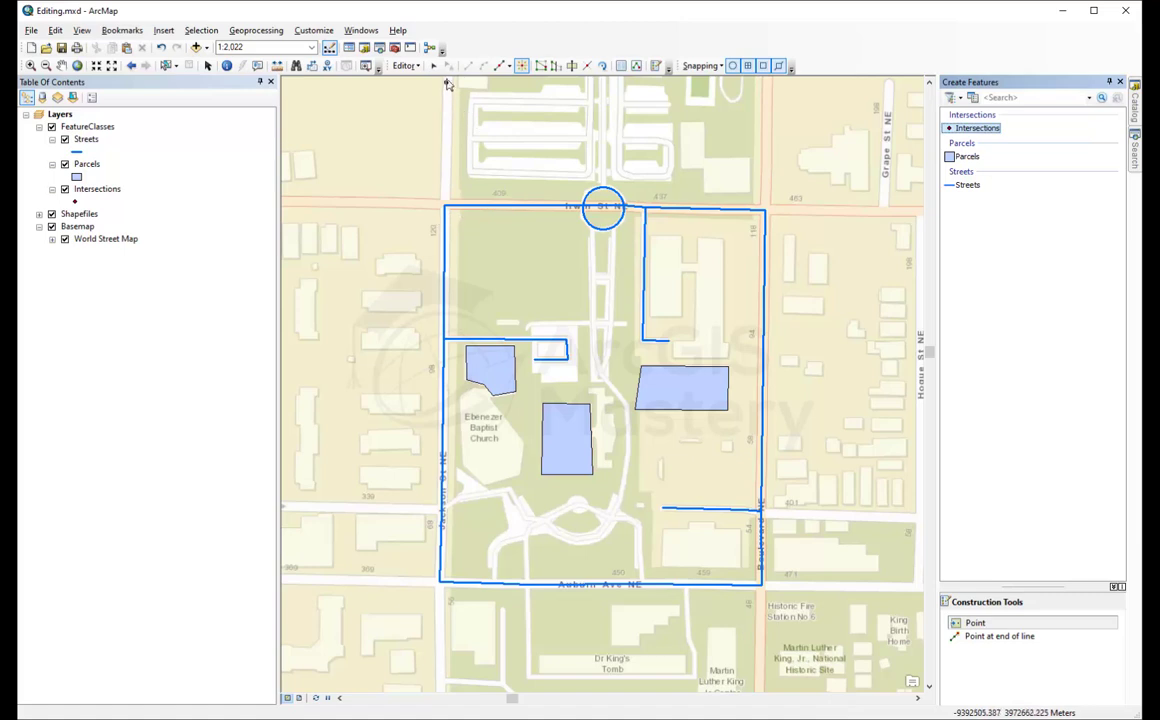
click(444, 206)
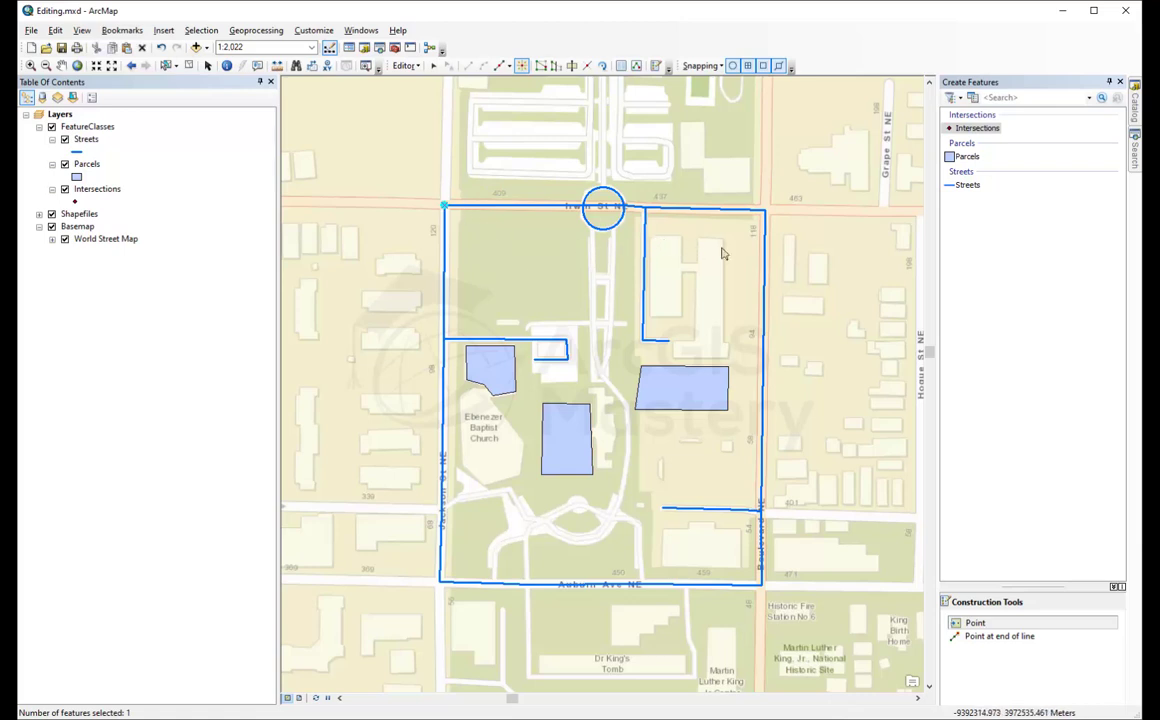
click(765, 210)
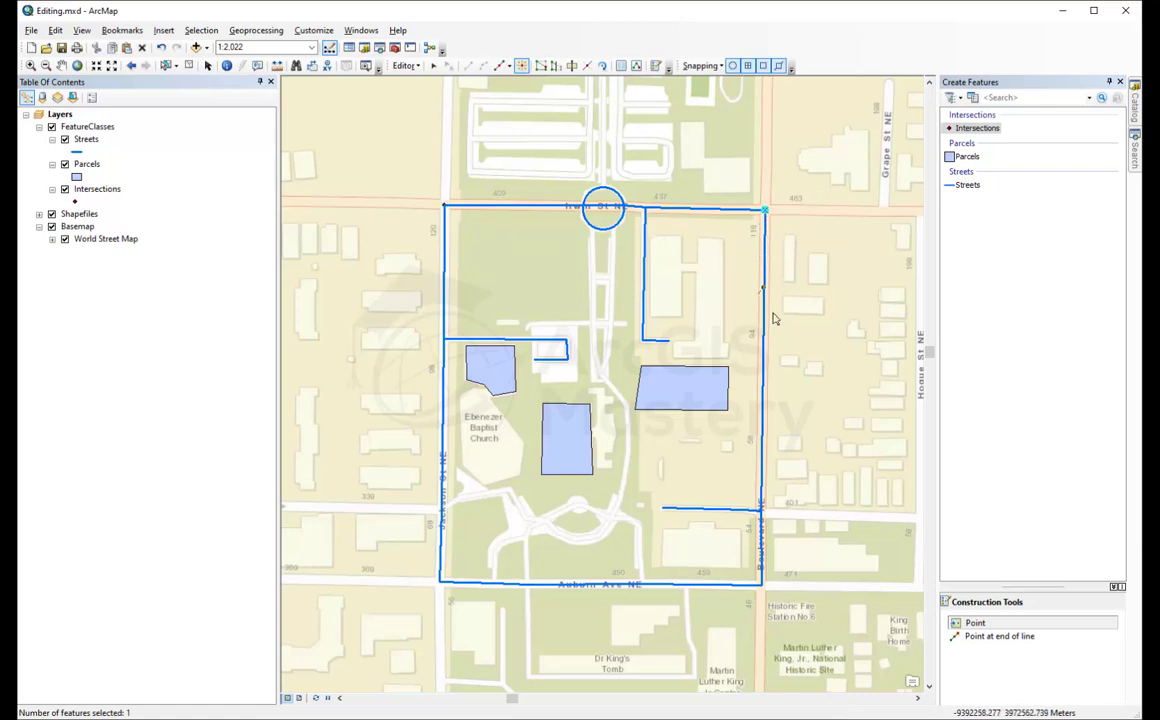
click(762, 584)
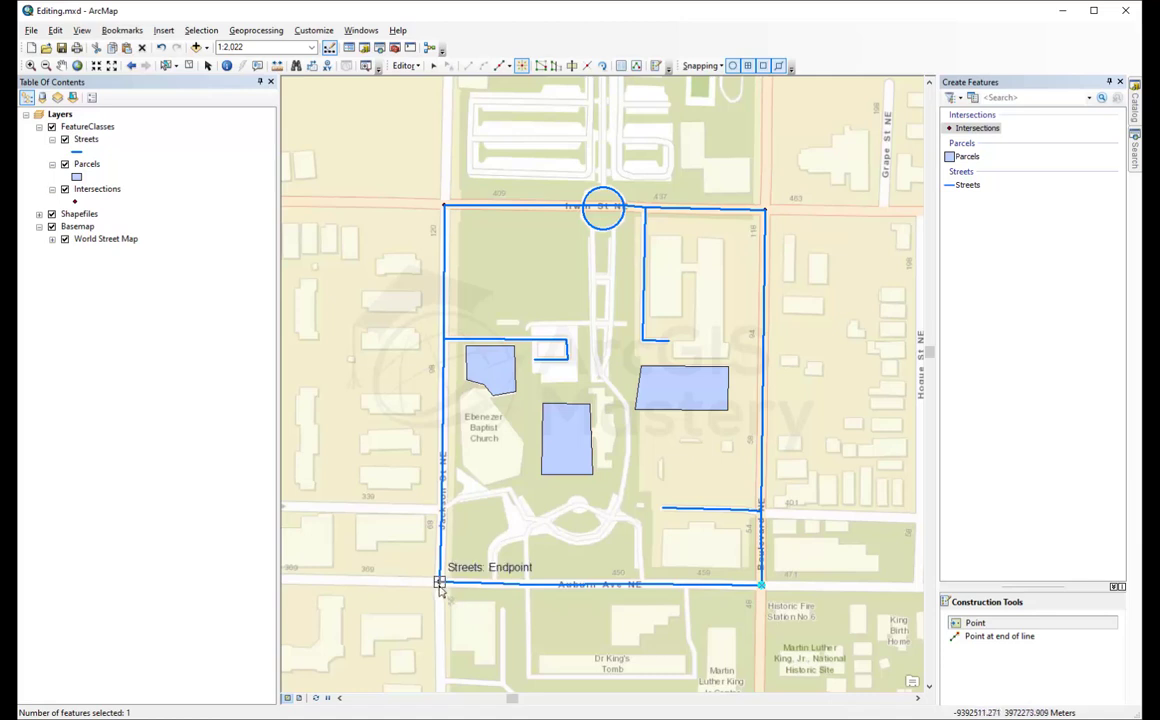
click(440, 583)
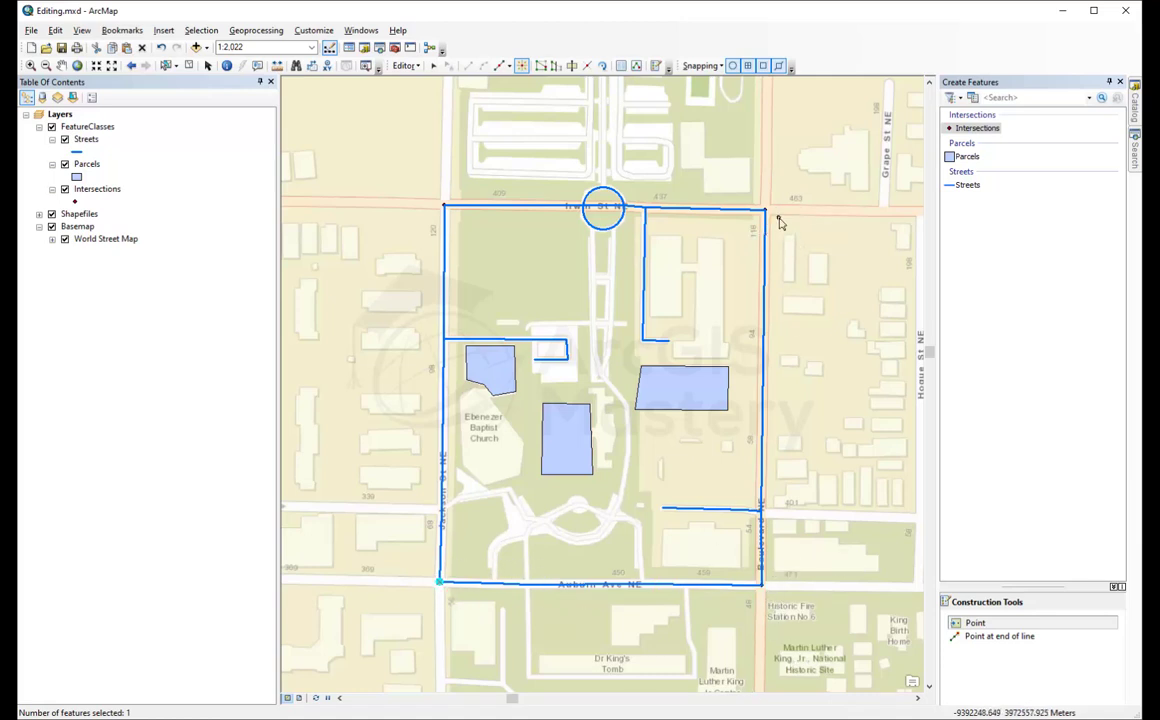
Change the symbol of the Intersections layer to the black Triangle 1 marker
click(76, 203)
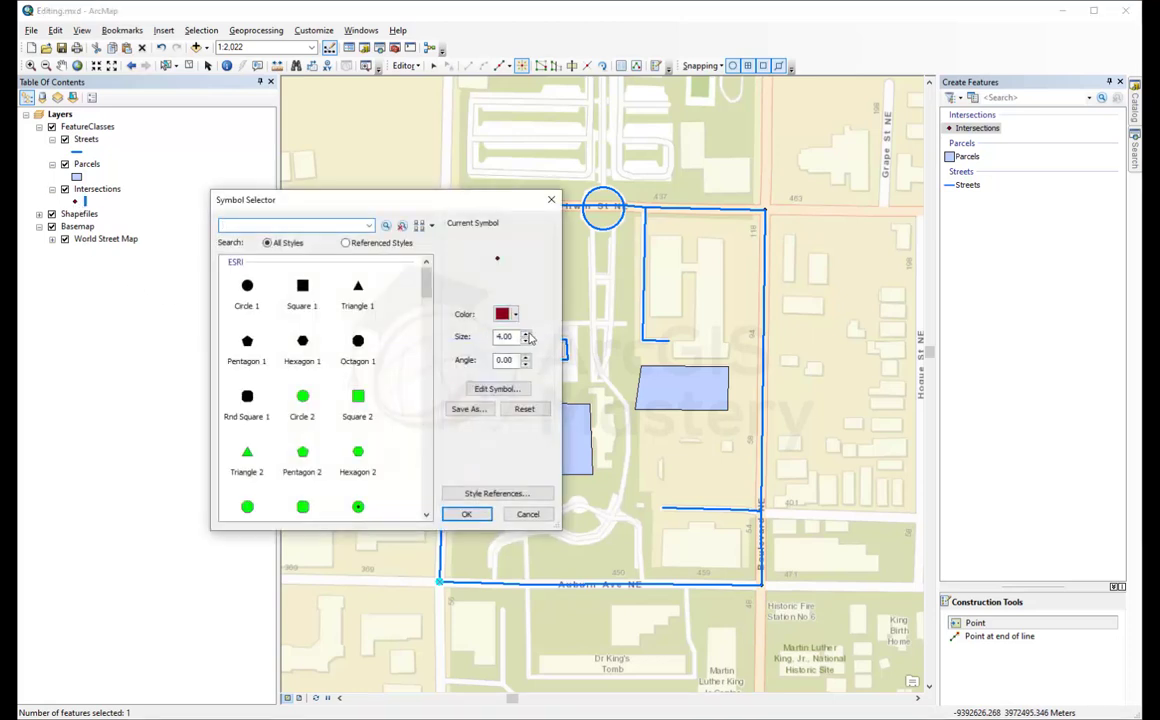
click(527, 334)
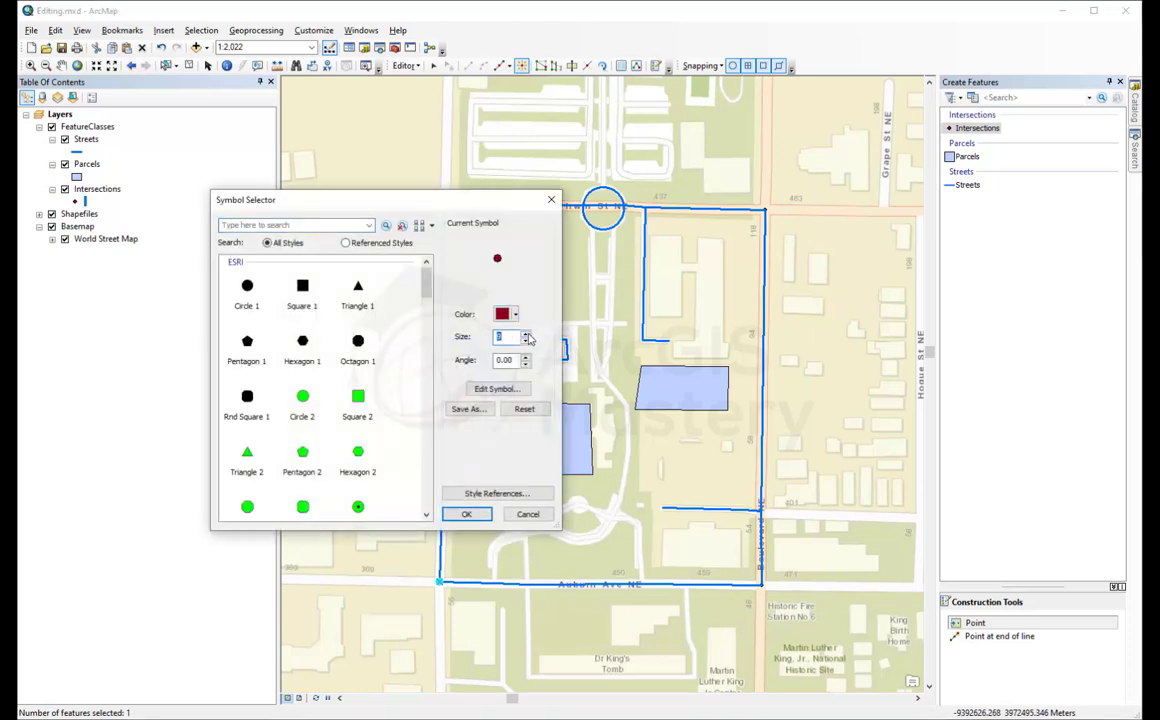
click(358, 290)
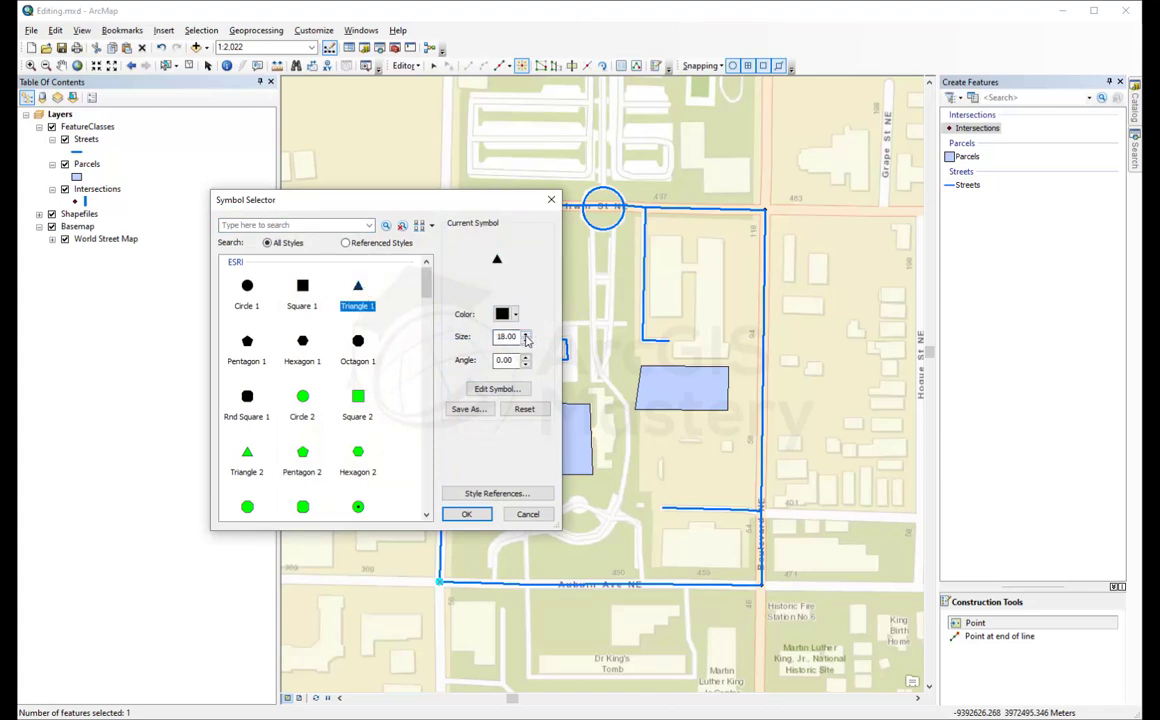
click(468, 514)
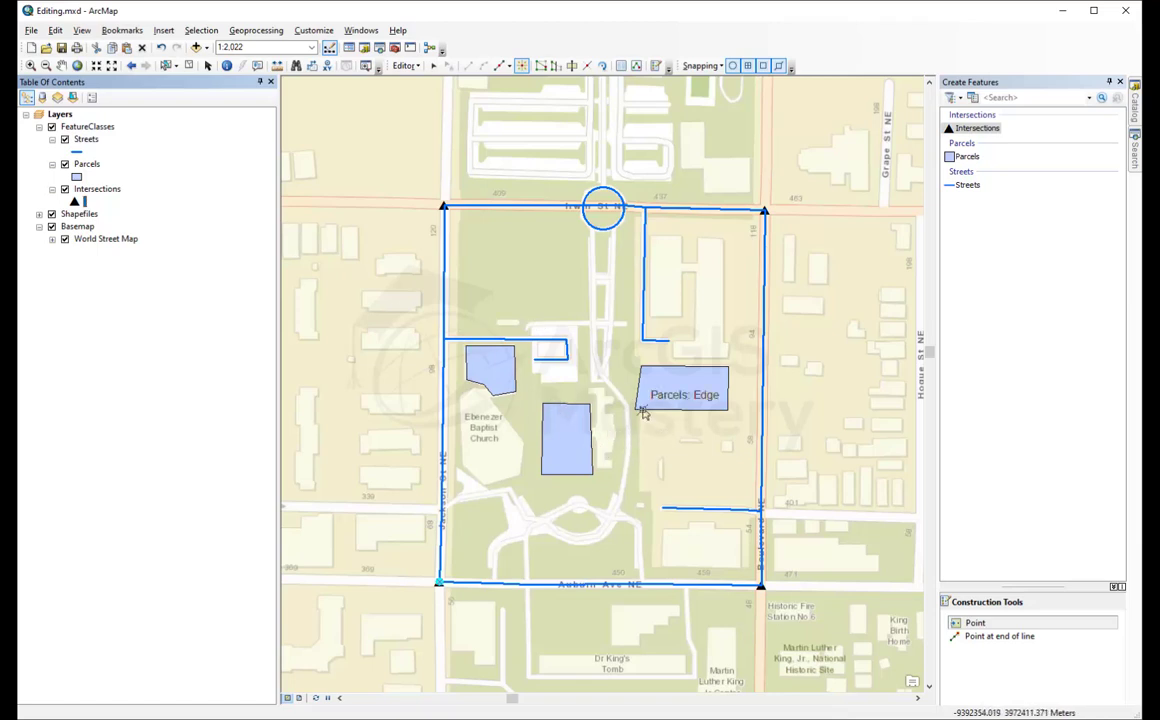
Select the wide parcel east of the park path and view its attributes
click(433, 66)
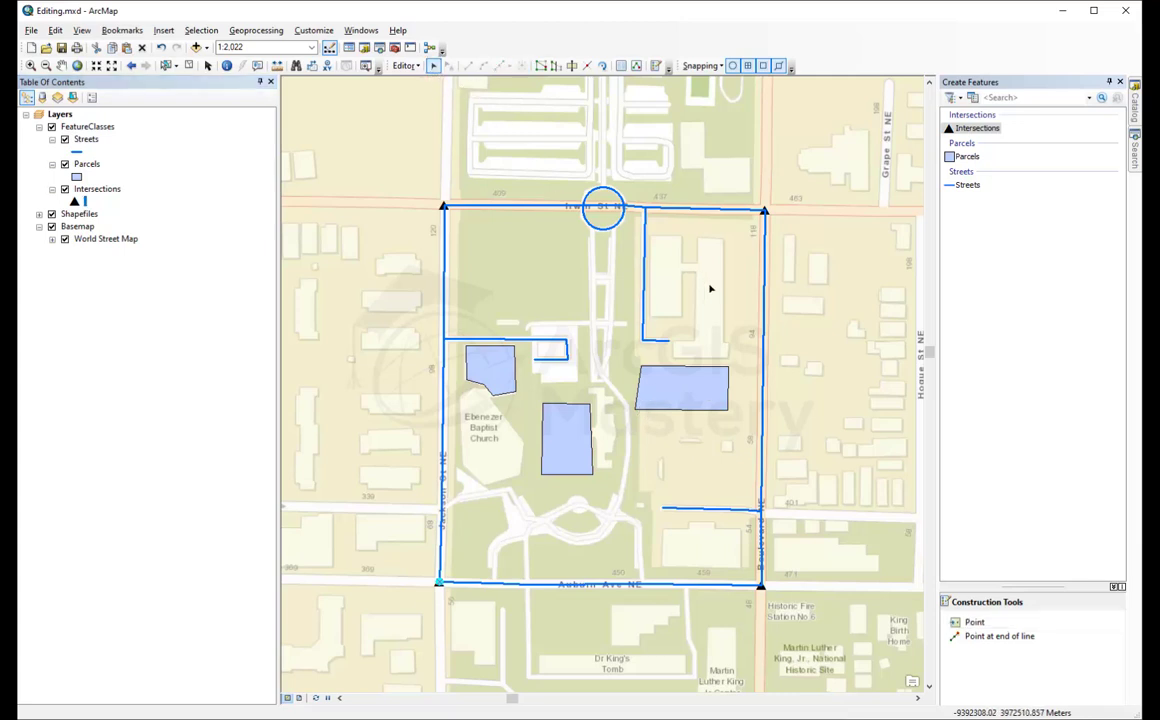
click(672, 387)
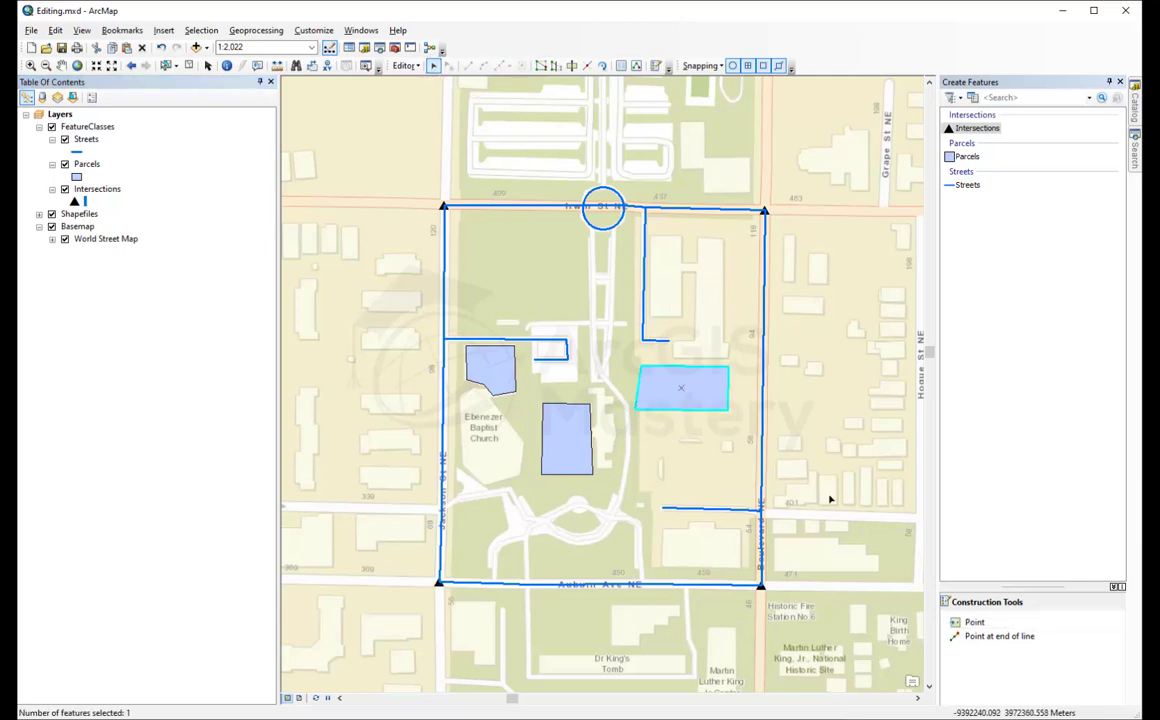
right_click(673, 397)
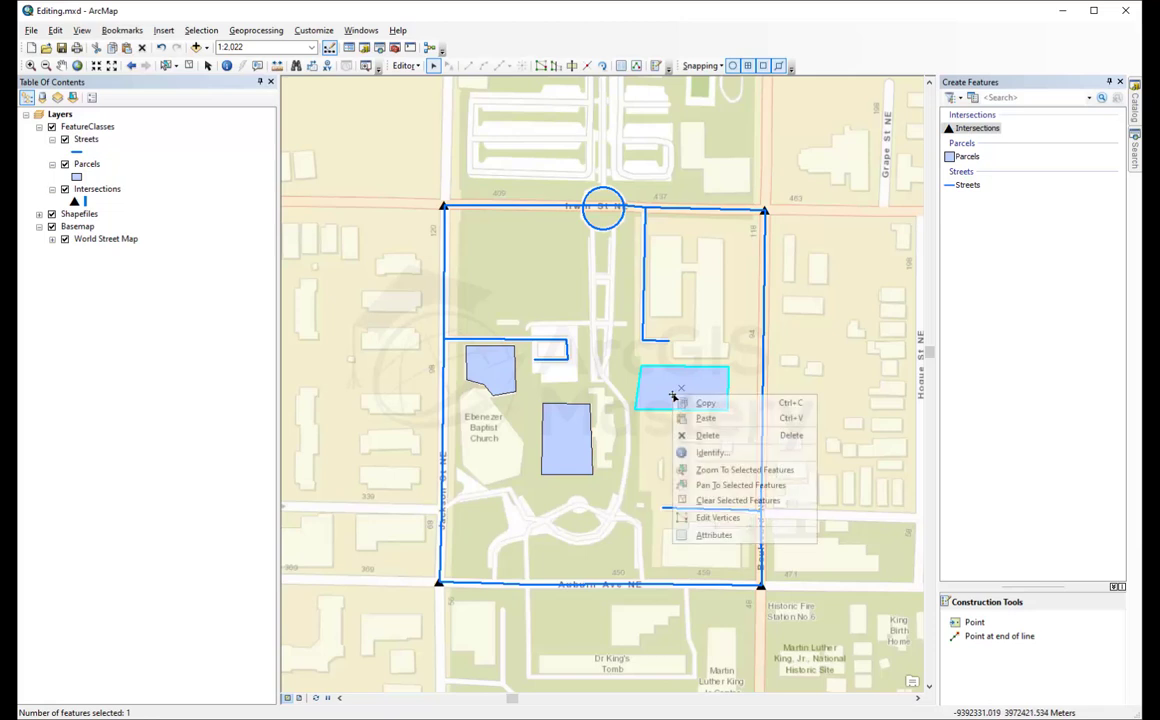
click(750, 535)
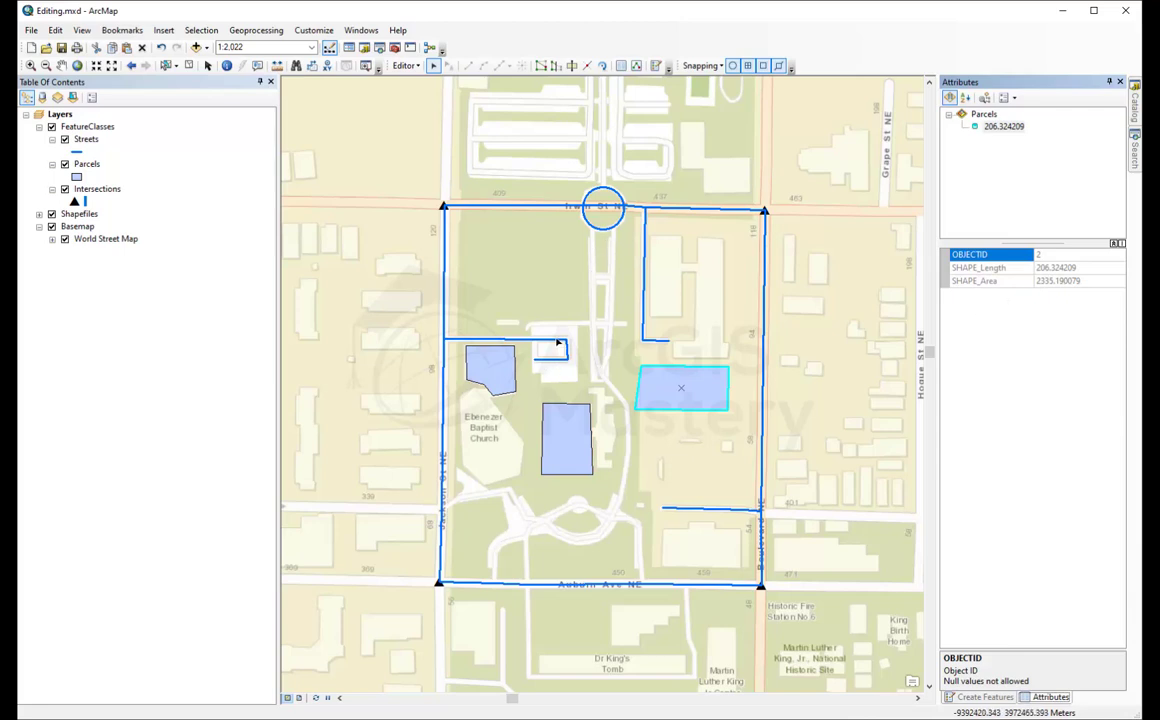
Select the Irwin St NE line between the two intersections and set its StreetName attribute to street1
click(505, 208)
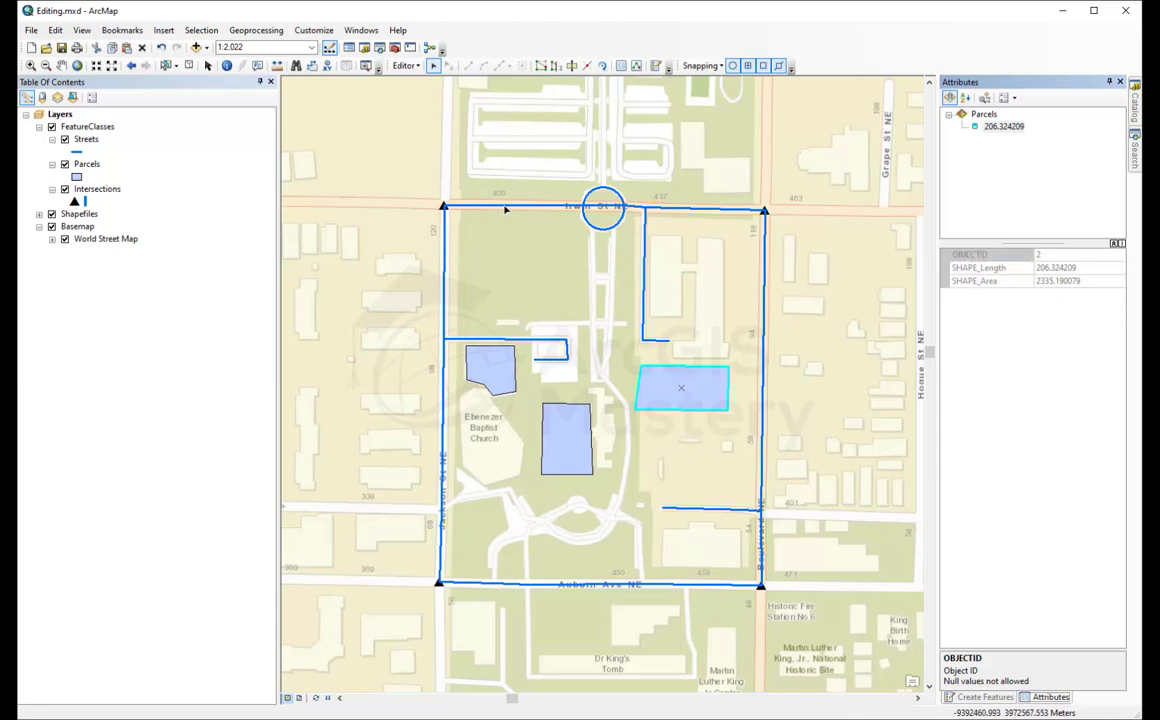
right_click(505, 208)
click(580, 347)
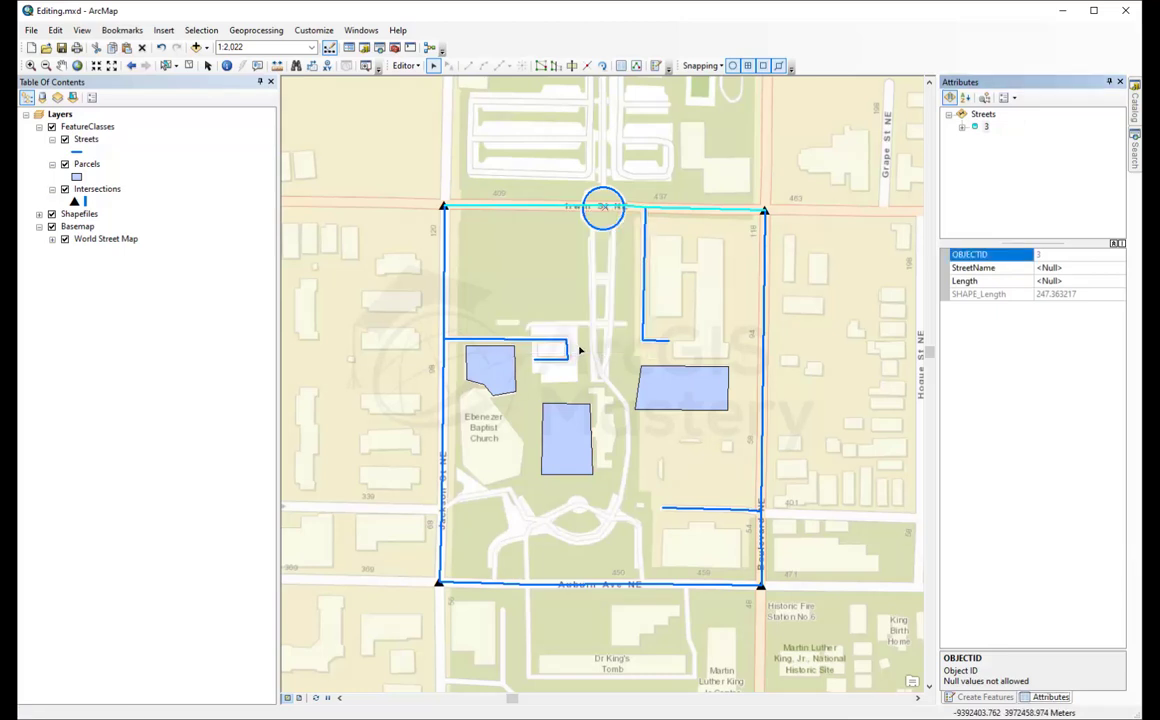
click(1066, 265)
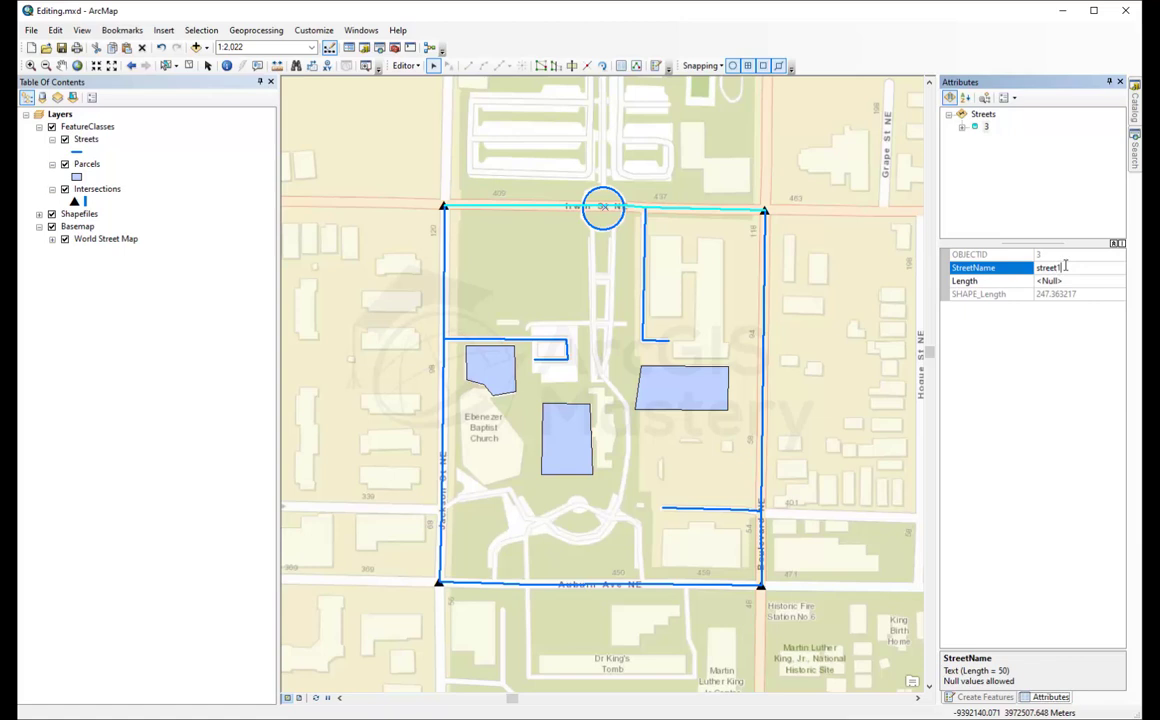
double_click(1066, 266)
key(Return)
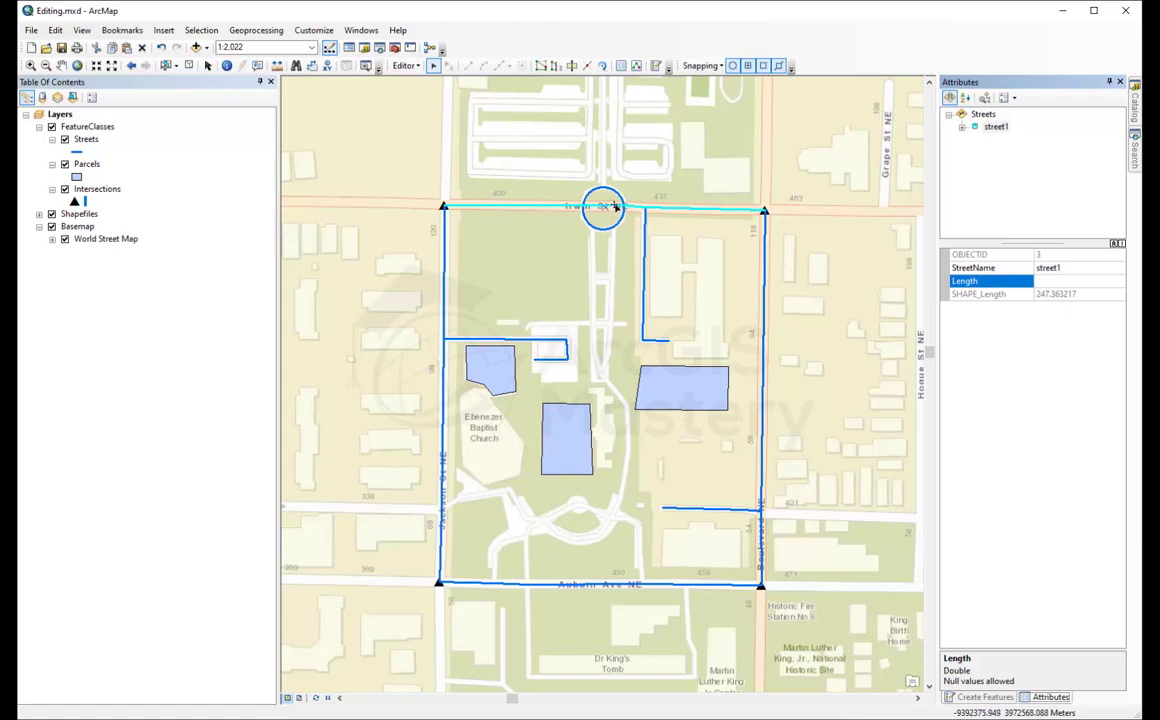
Select the L-shaped side street running south from Irwin St NE and view its attributes
click(646, 276)
right_click(646, 274)
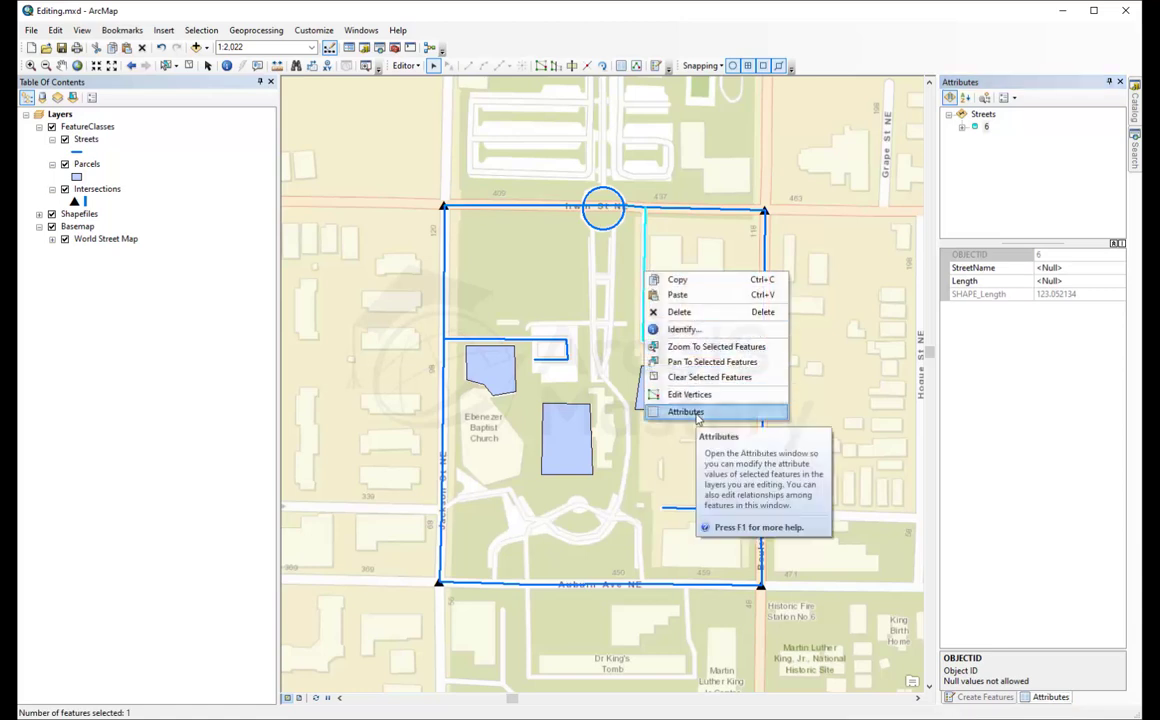
click(187, 313)
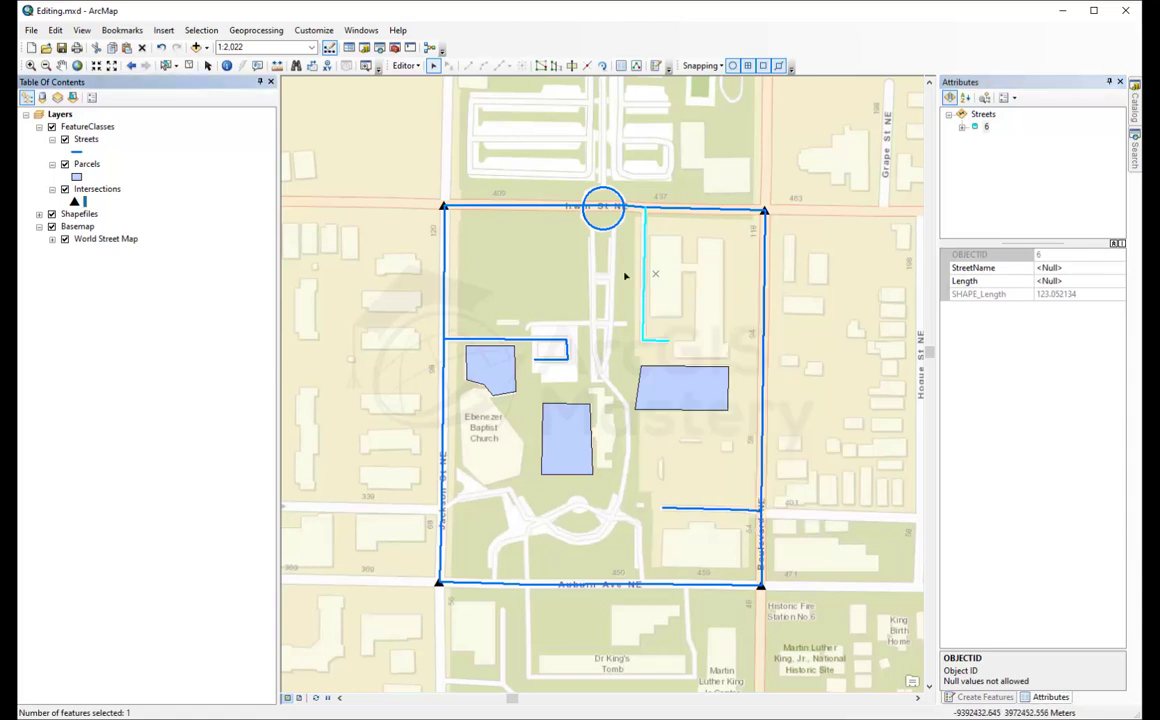
Open the Streets attribute table, widened to show all fields, and set the Auburn Ave NE line's StreetName to street2
right_click(87, 140)
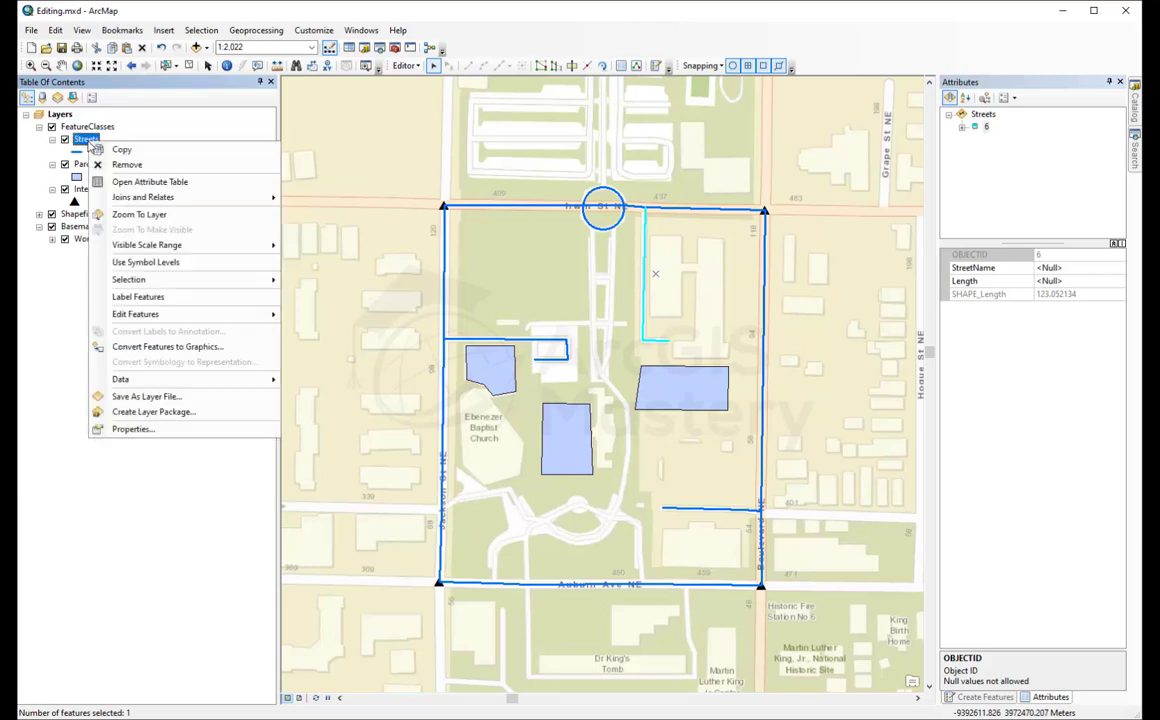
click(190, 186)
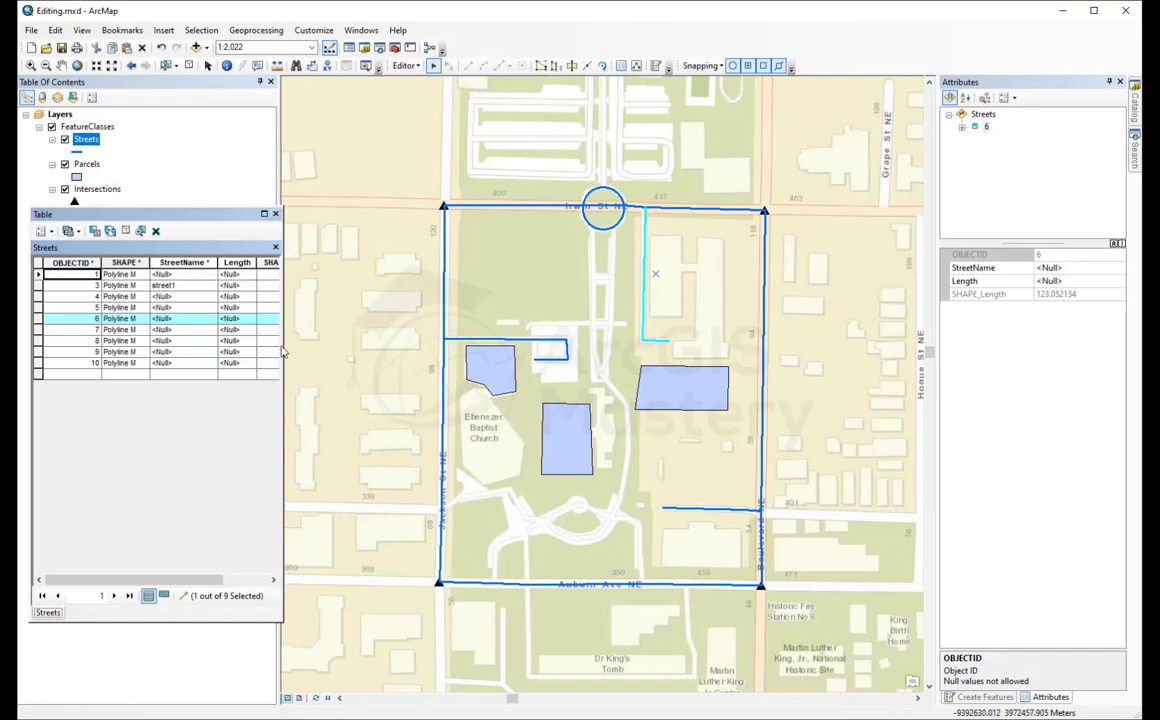
drag(284, 345, 397, 338)
click(37, 307)
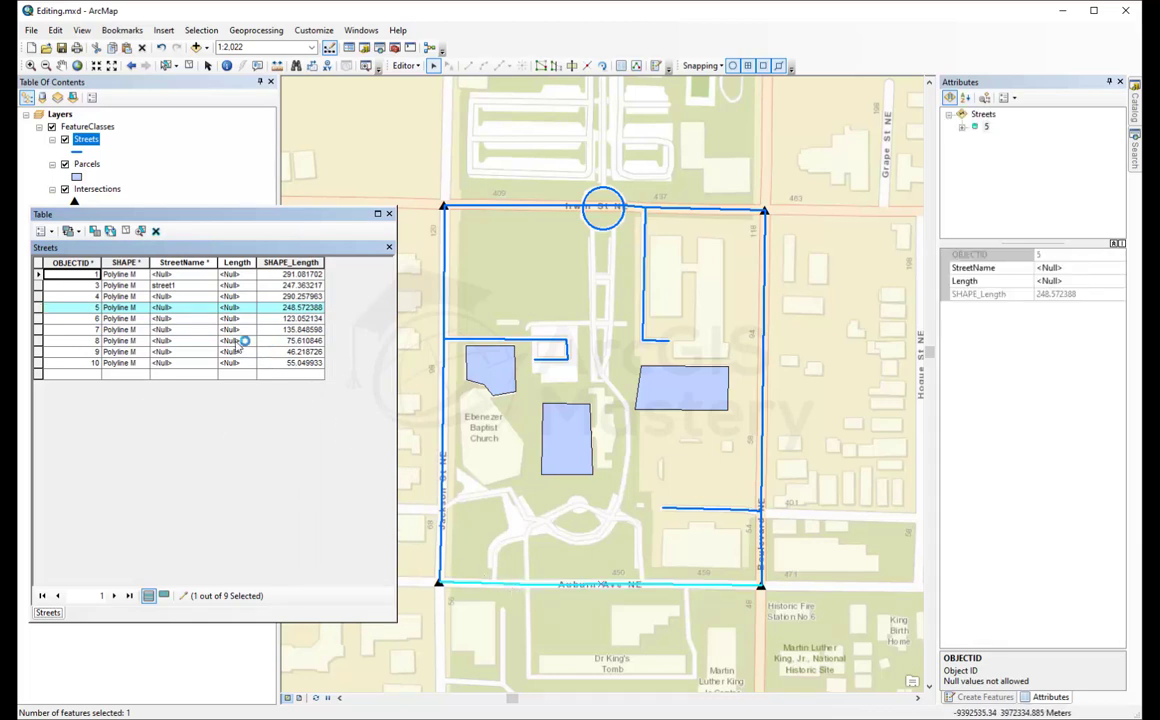
click(183, 307)
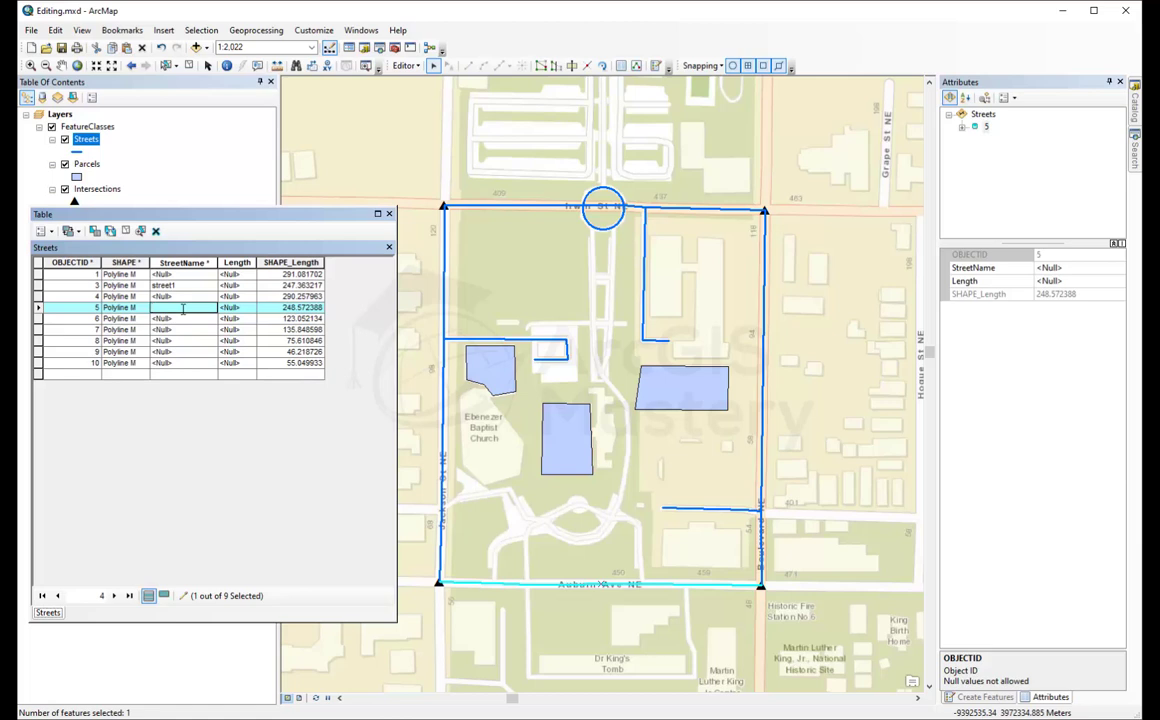
text(street1)
key(Return)
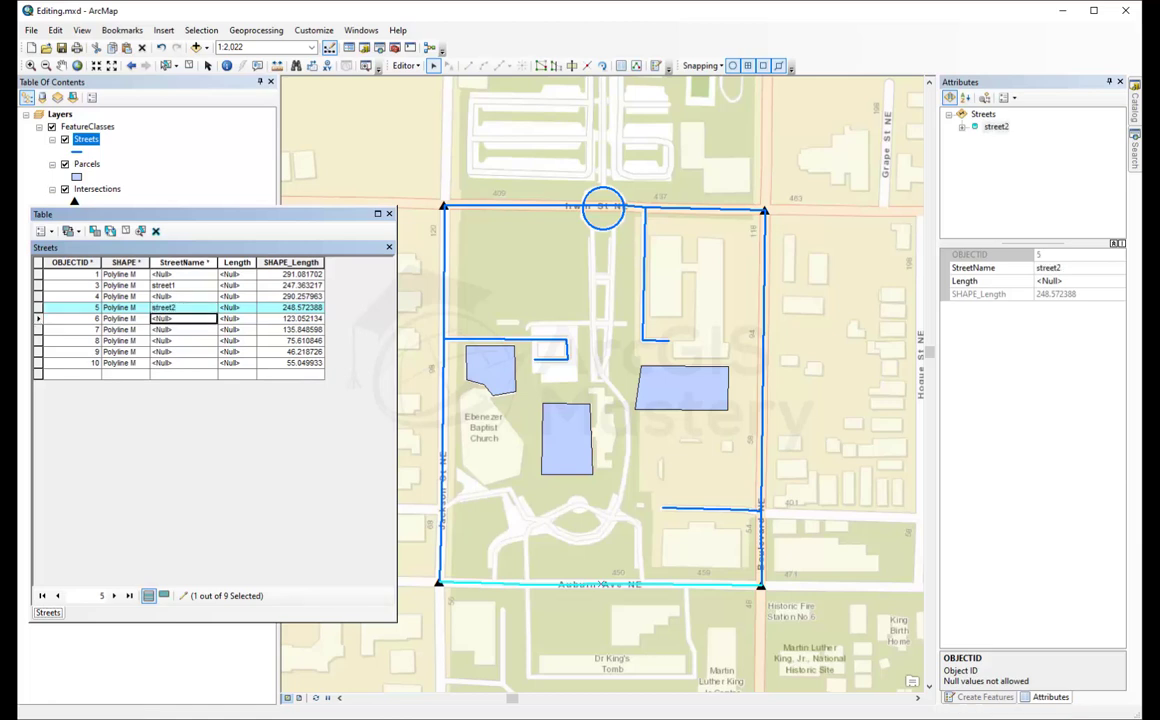
Set the StreetName of the L-shaped side street to street3 in the Streets table and widen the Length column
click(38, 320)
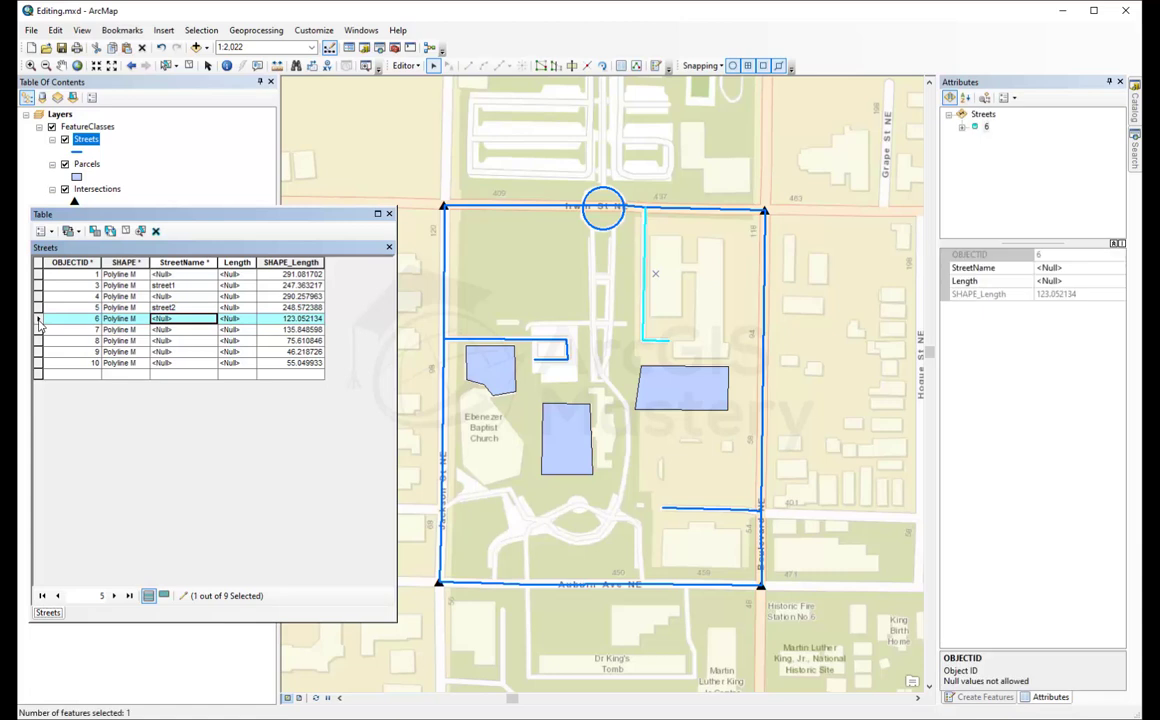
click(178, 320)
text(street1)
key(Return)
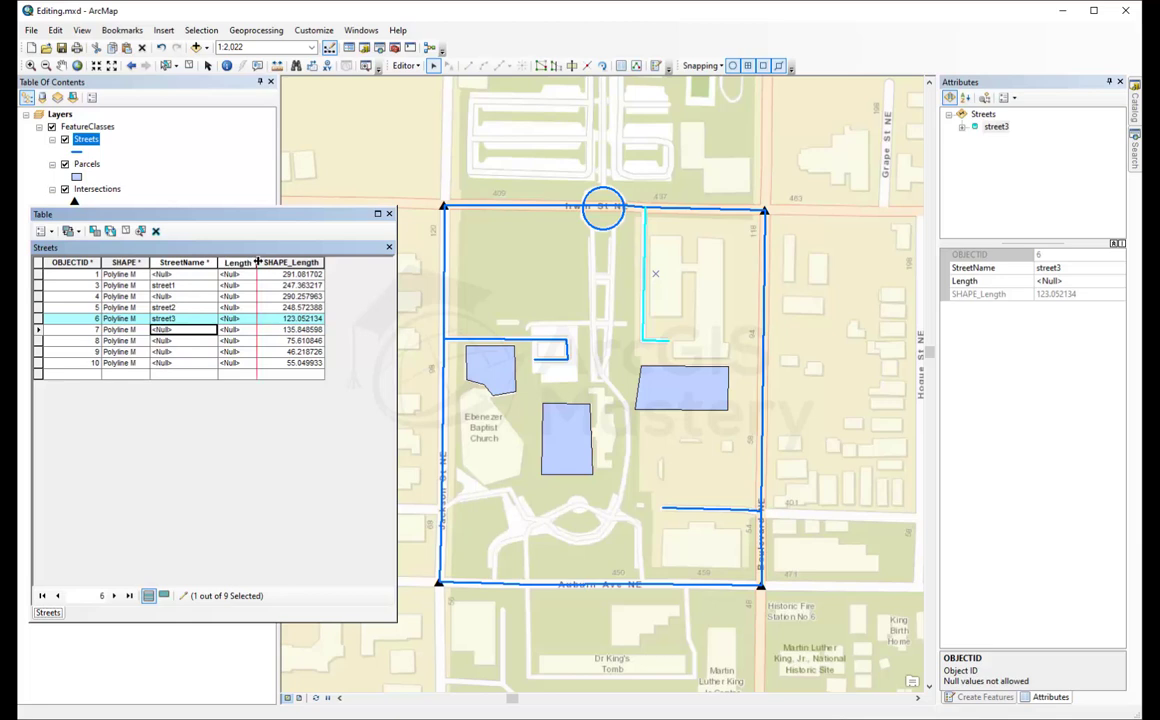
drag(259, 262, 289, 262)
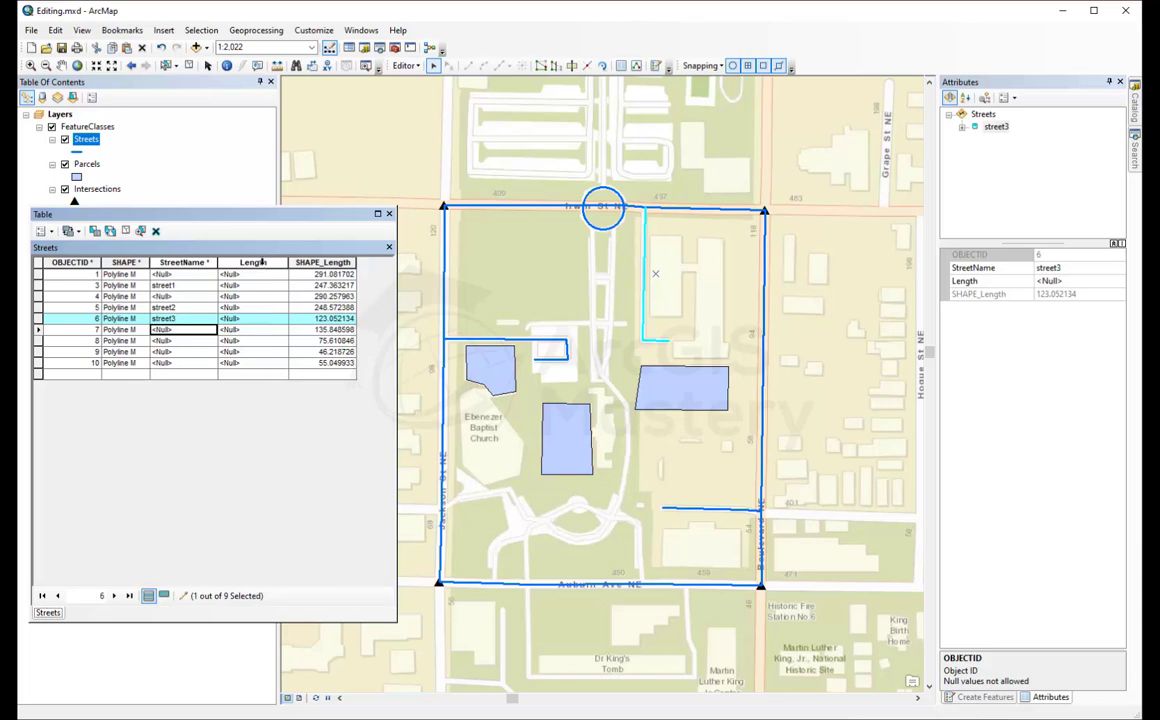
Calculate the Length field in Miles US for the selected side street only, using the Length geometry property
click(253, 262)
right_click(265, 266)
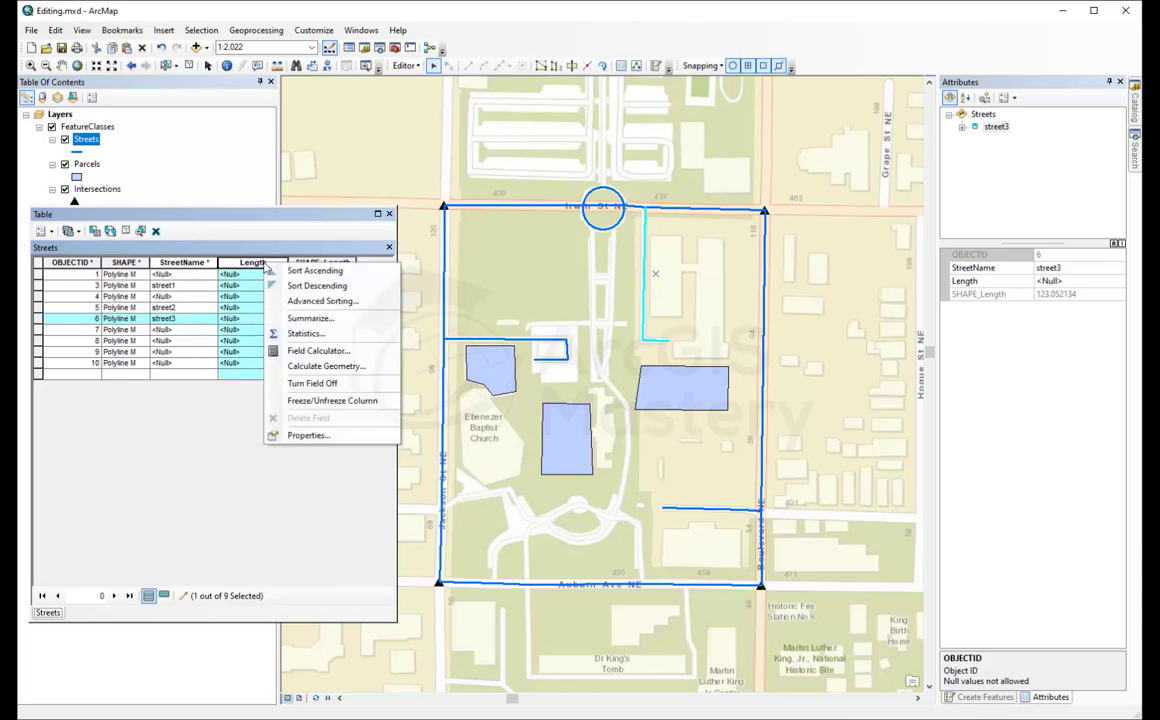
click(358, 368)
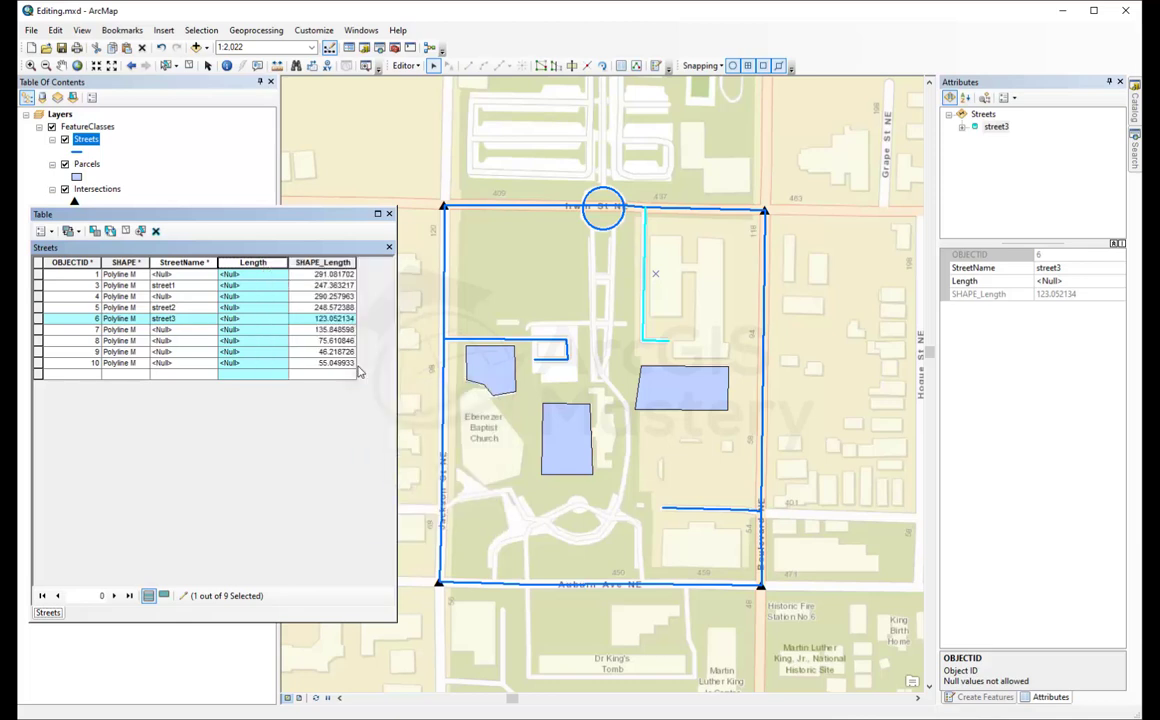
drag(608, 271, 271, 394)
click(322, 418)
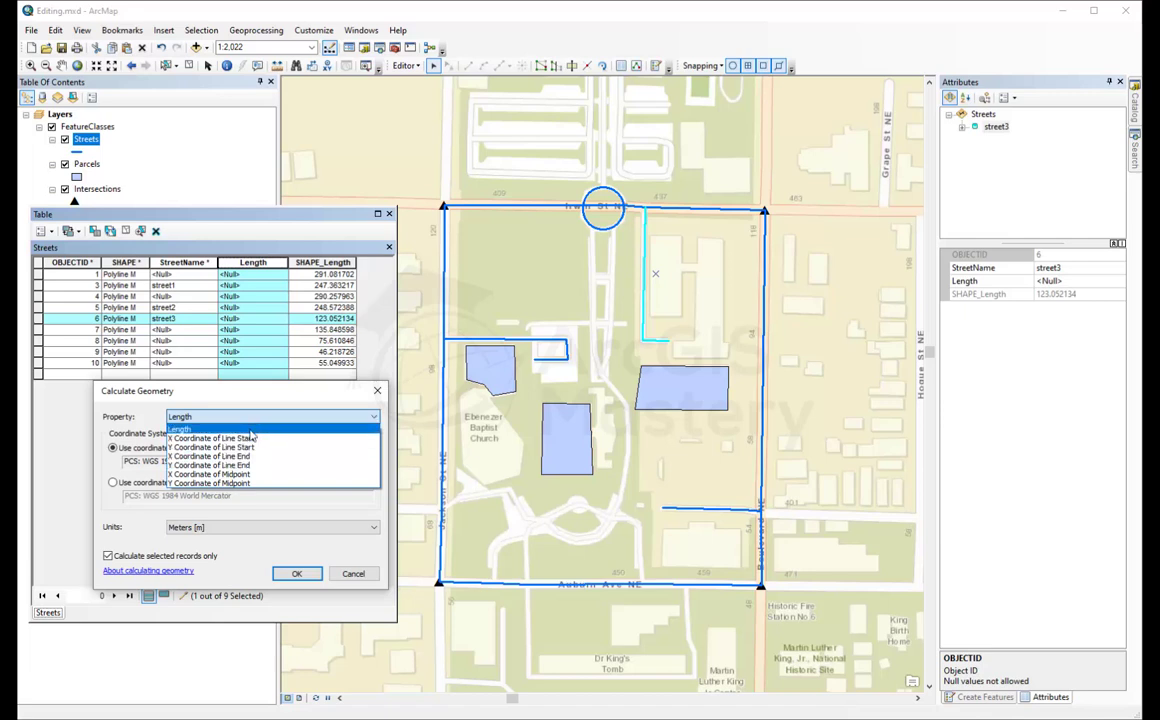
click(250, 433)
click(293, 529)
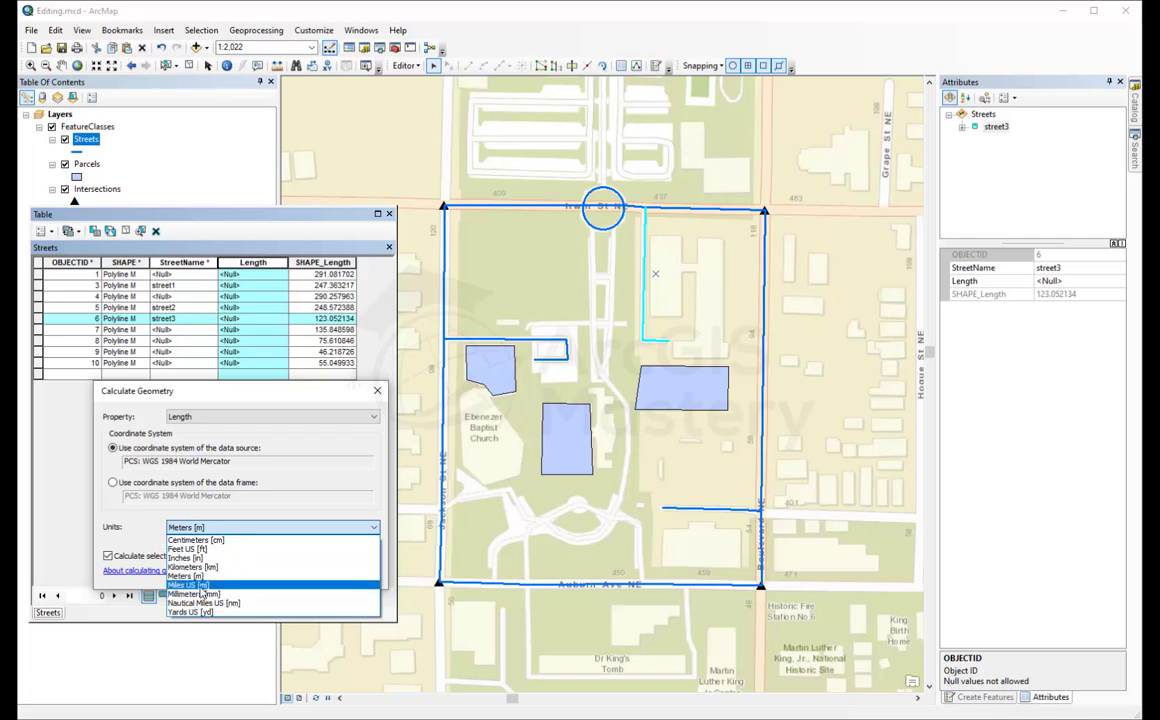
click(200, 585)
click(301, 576)
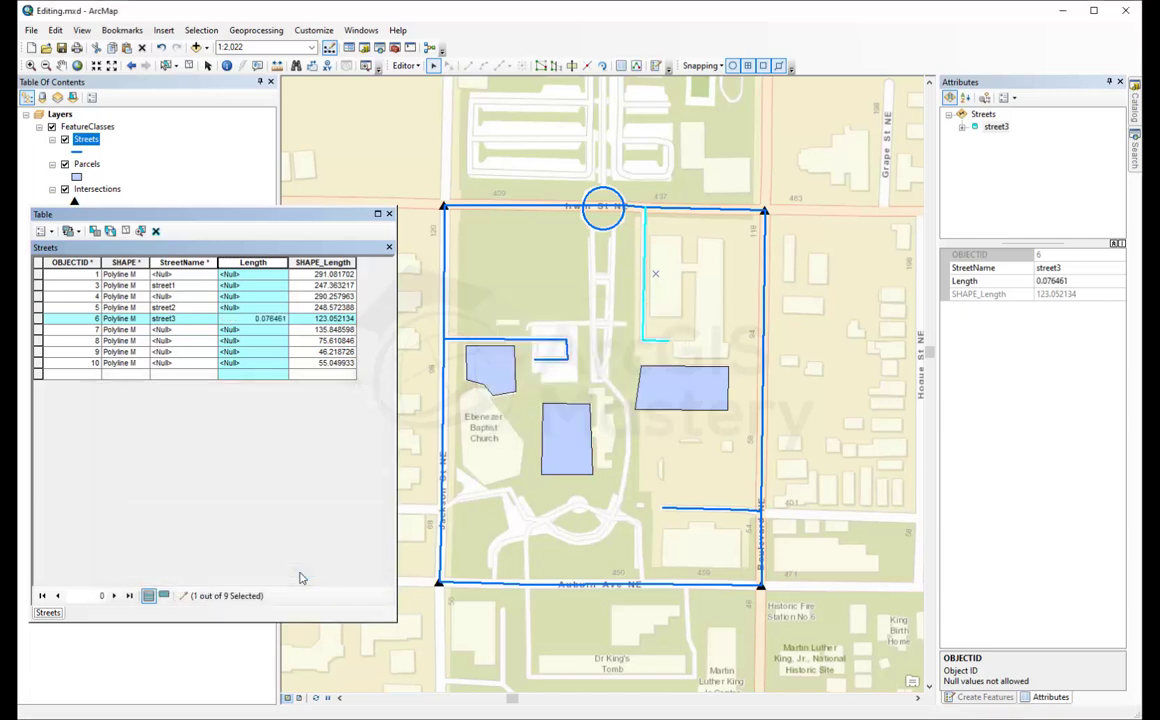
Clear the selection in the Streets table and calculate the Length field of all records in Miles US
click(125, 231)
click(250, 262)
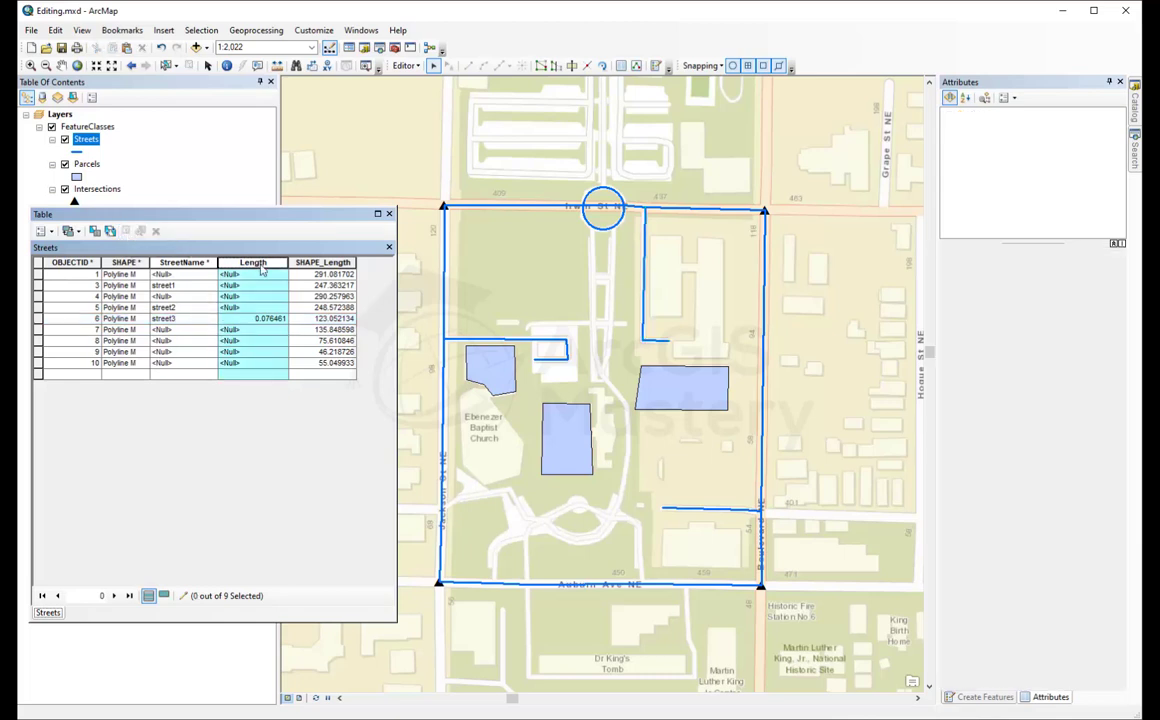
right_click(258, 264)
click(338, 371)
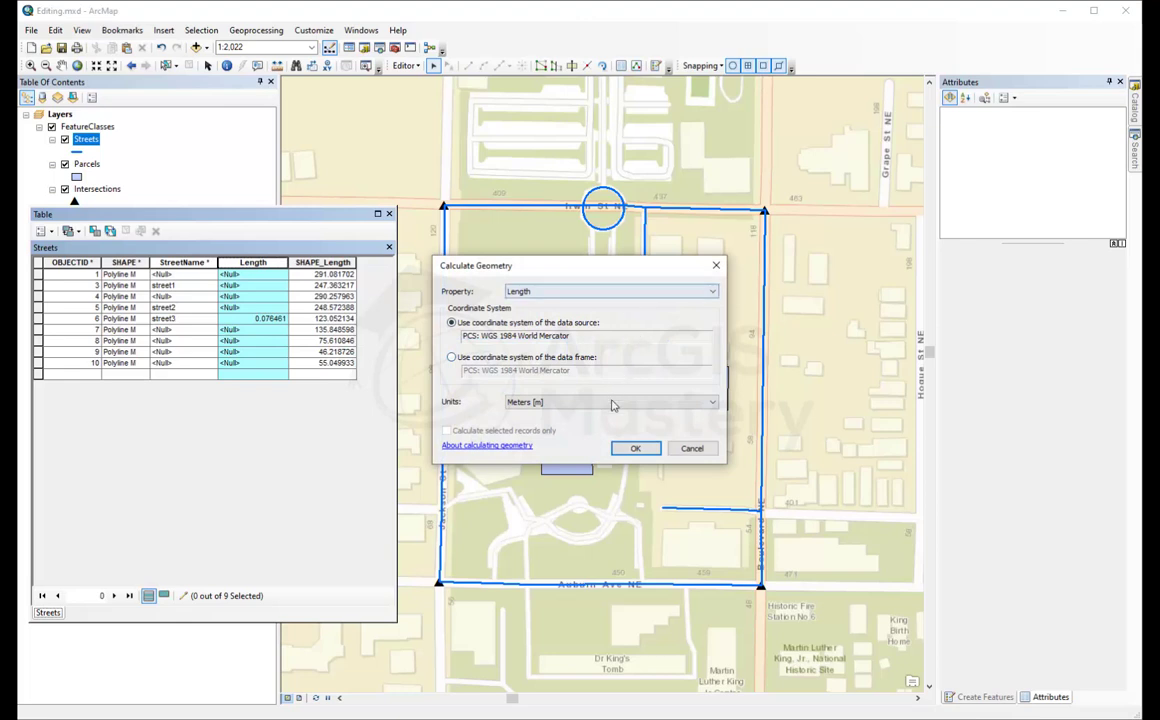
click(568, 402)
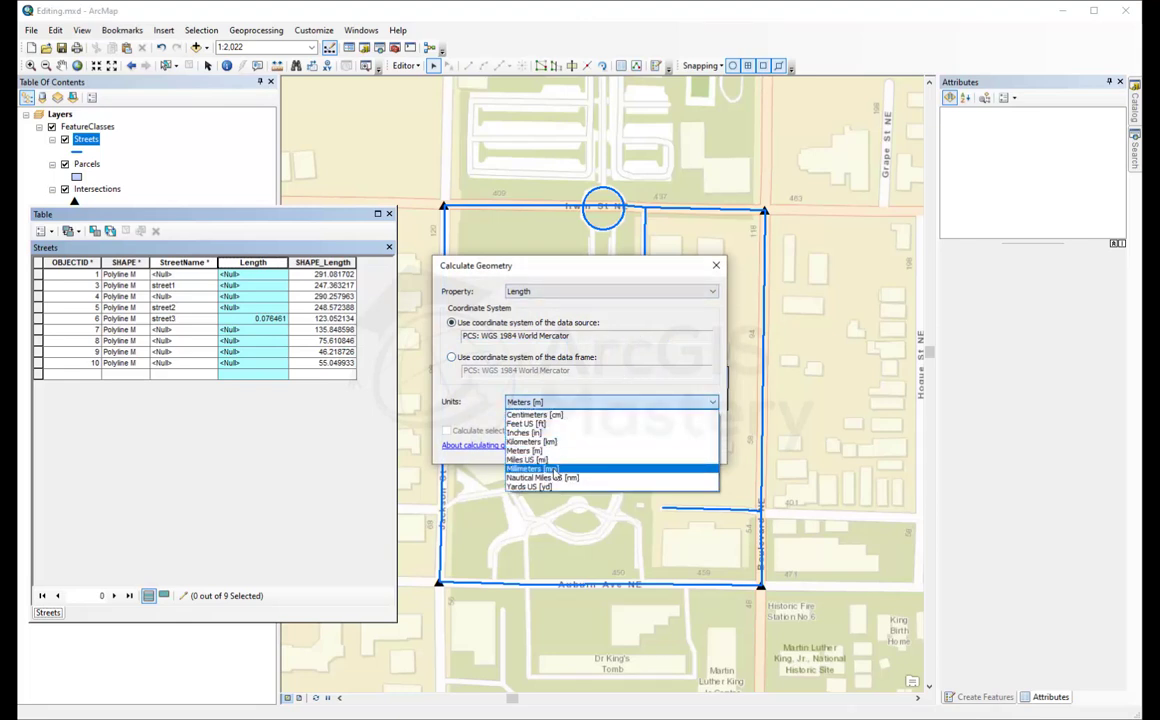
click(565, 459)
click(630, 447)
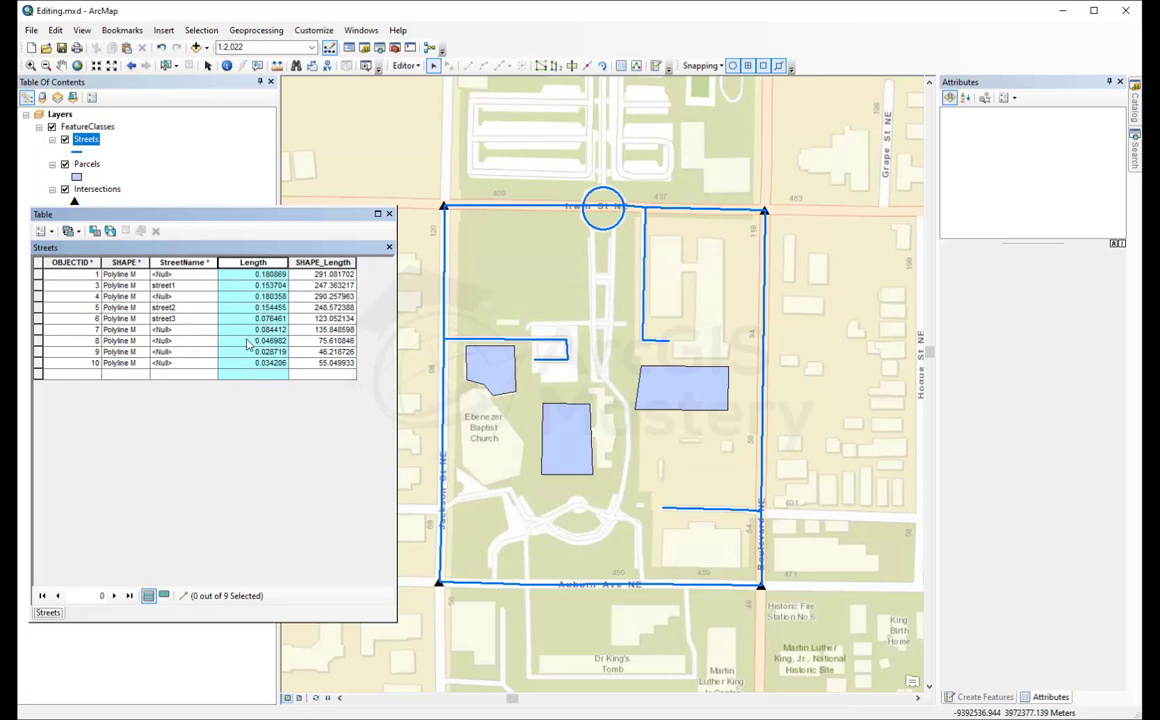
Recalculate the Length field of all street records in Meters with Calculate Geometry for comparison with SHAPE_Length
click(326, 262)
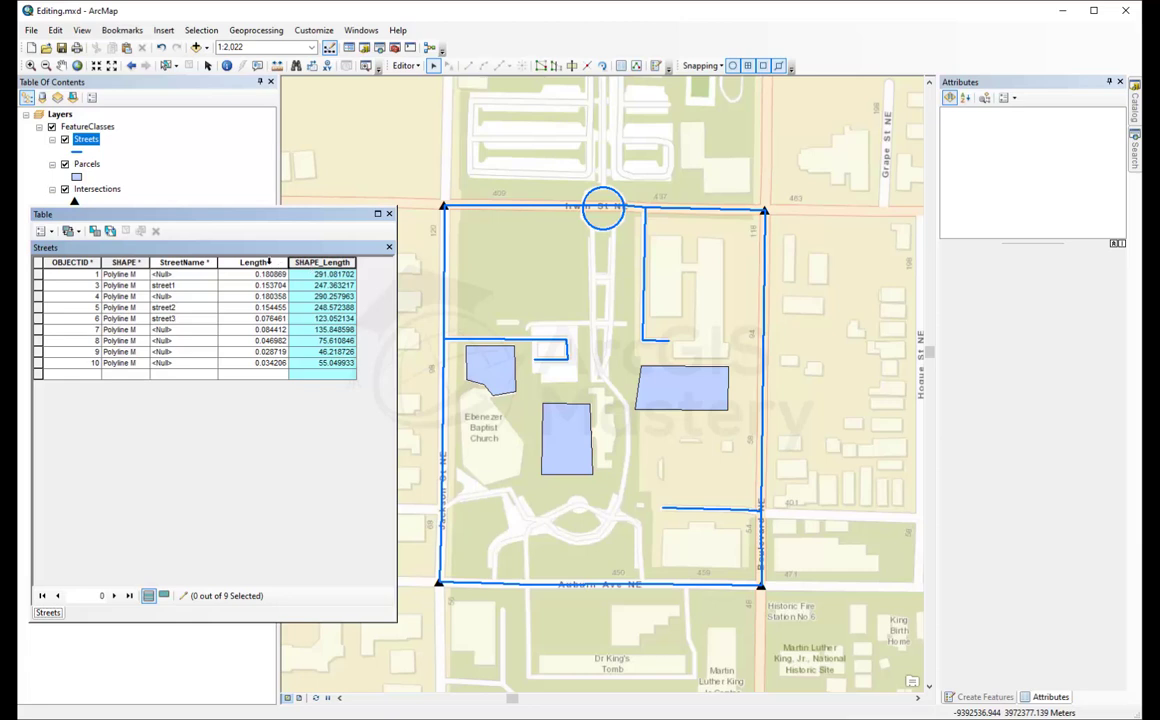
click(269, 262)
right_click(258, 262)
click(330, 366)
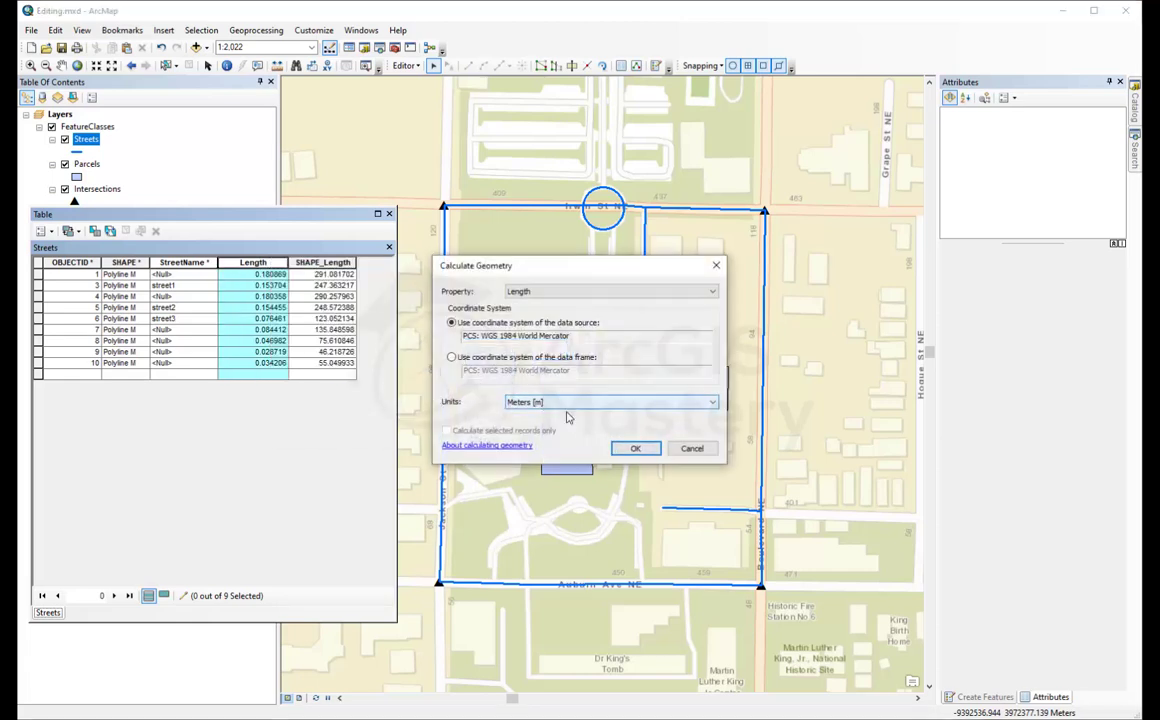
click(635, 448)
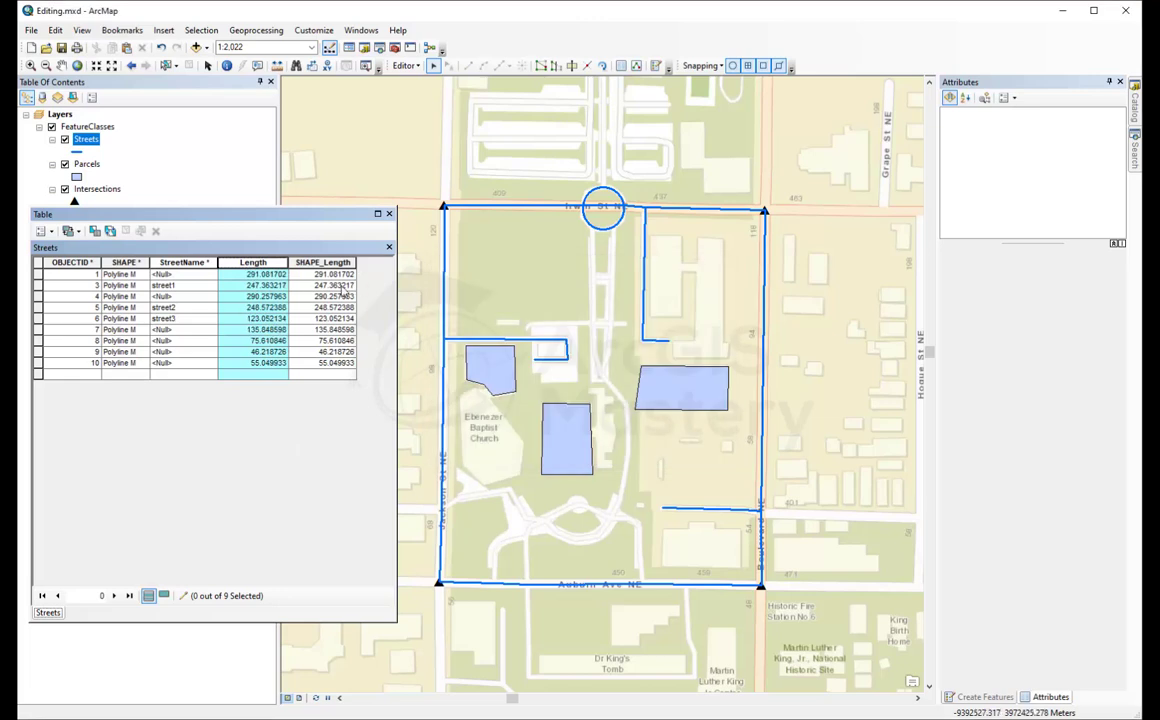
Recalculate the Length field of all street records in Miles US and close the Streets table
right_click(262, 262)
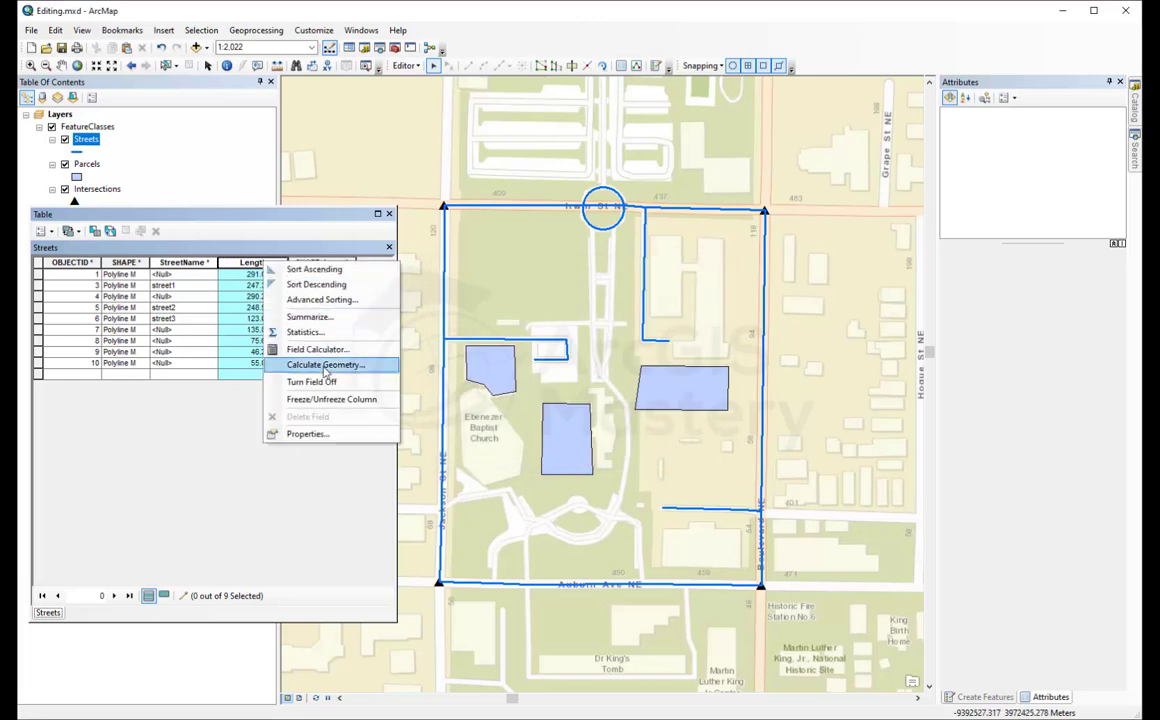
click(325, 366)
click(570, 402)
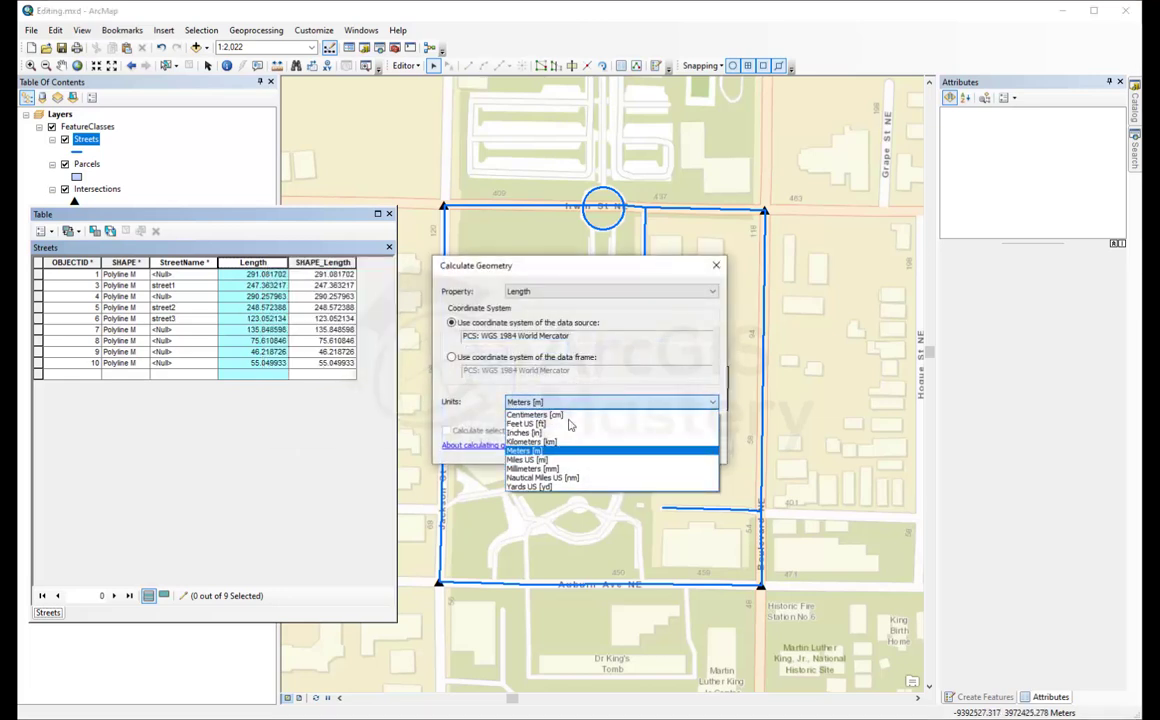
click(555, 459)
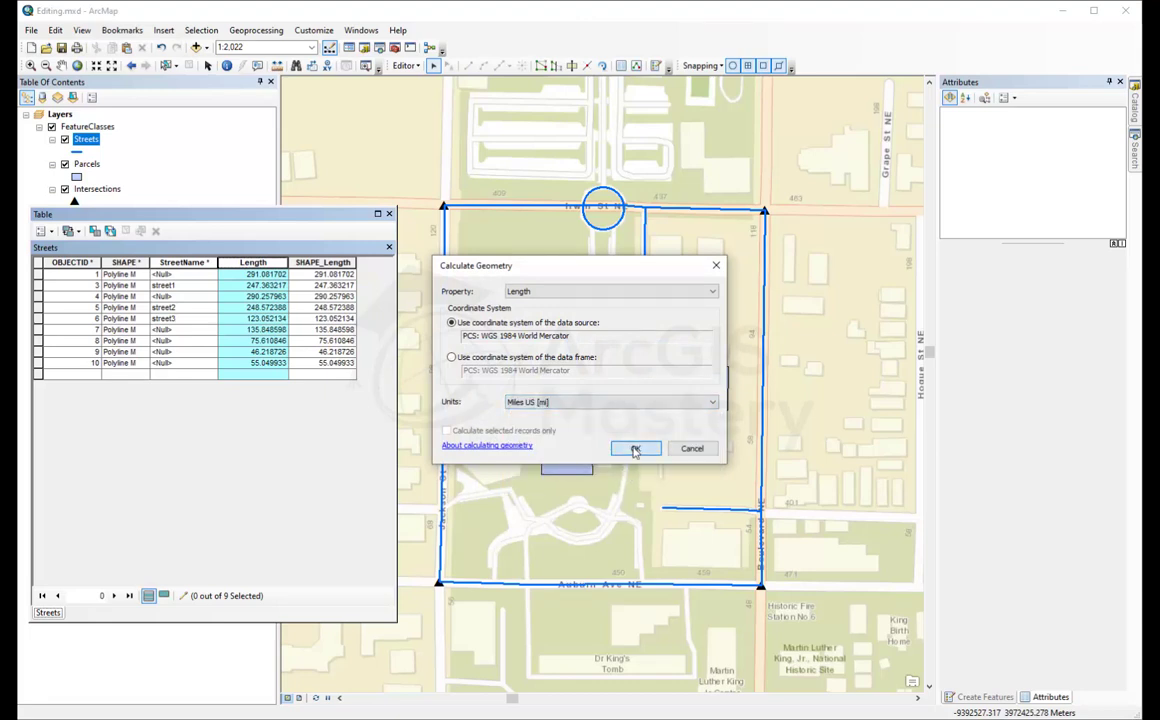
click(635, 449)
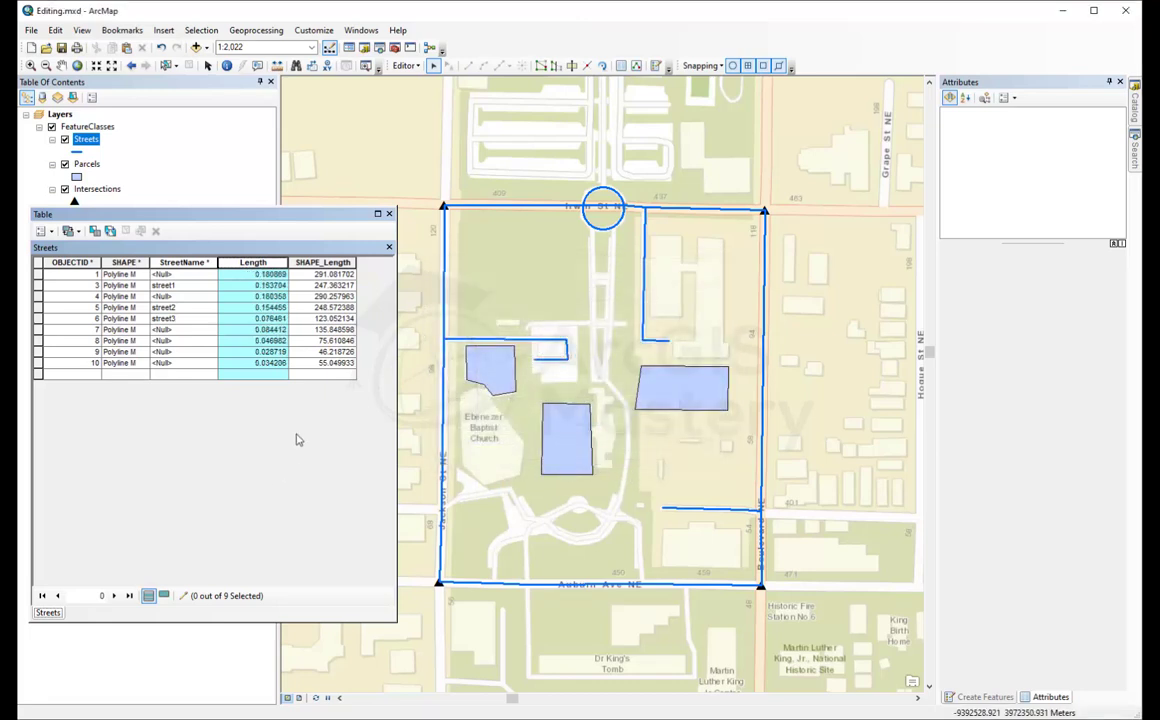
click(390, 215)
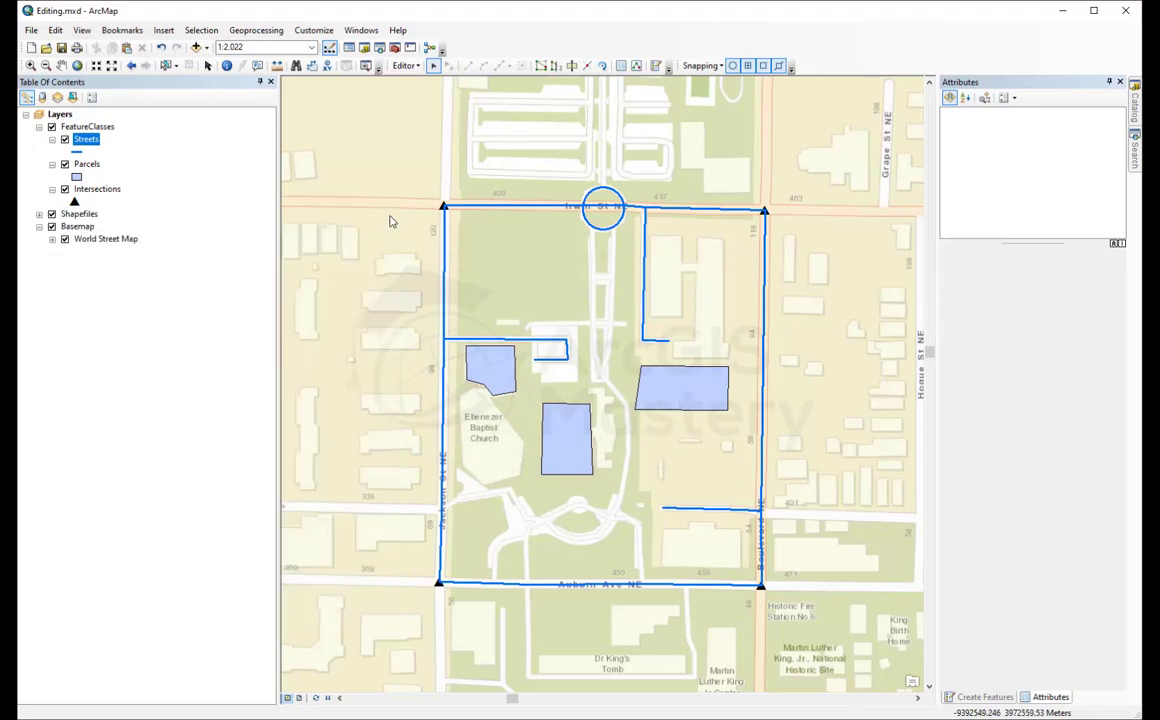
Open the Intersections attribute table, then save the edits and stop editing so fields can be added
right_click(98, 189)
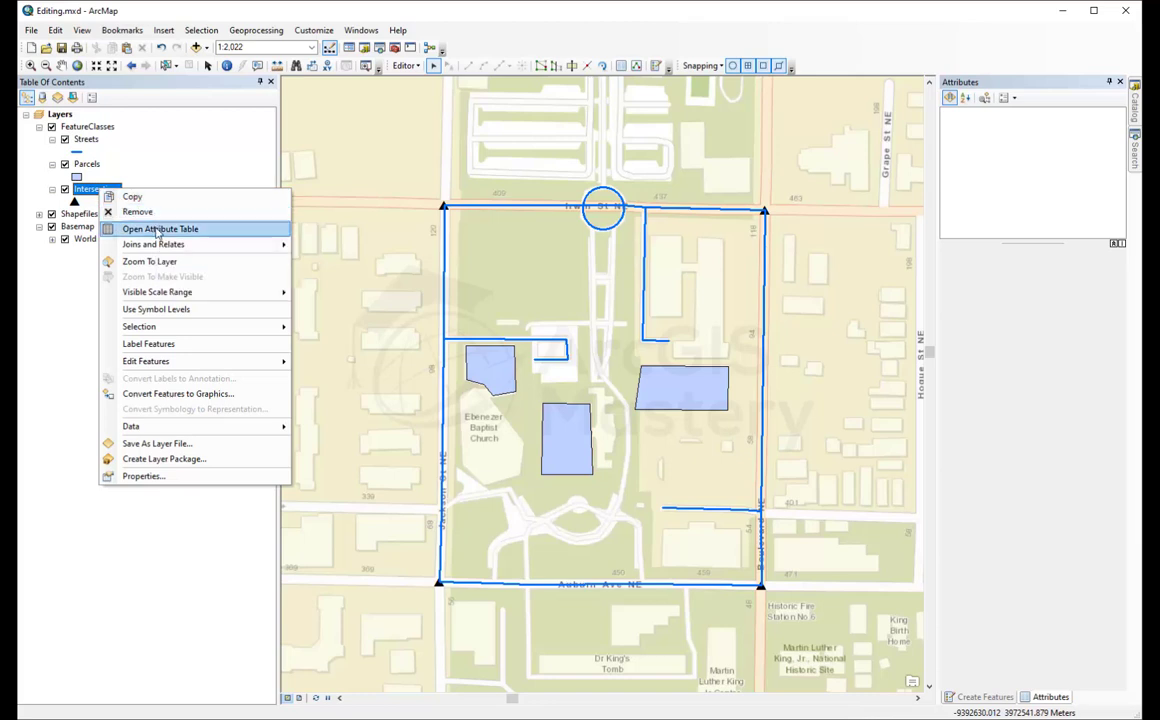
click(156, 230)
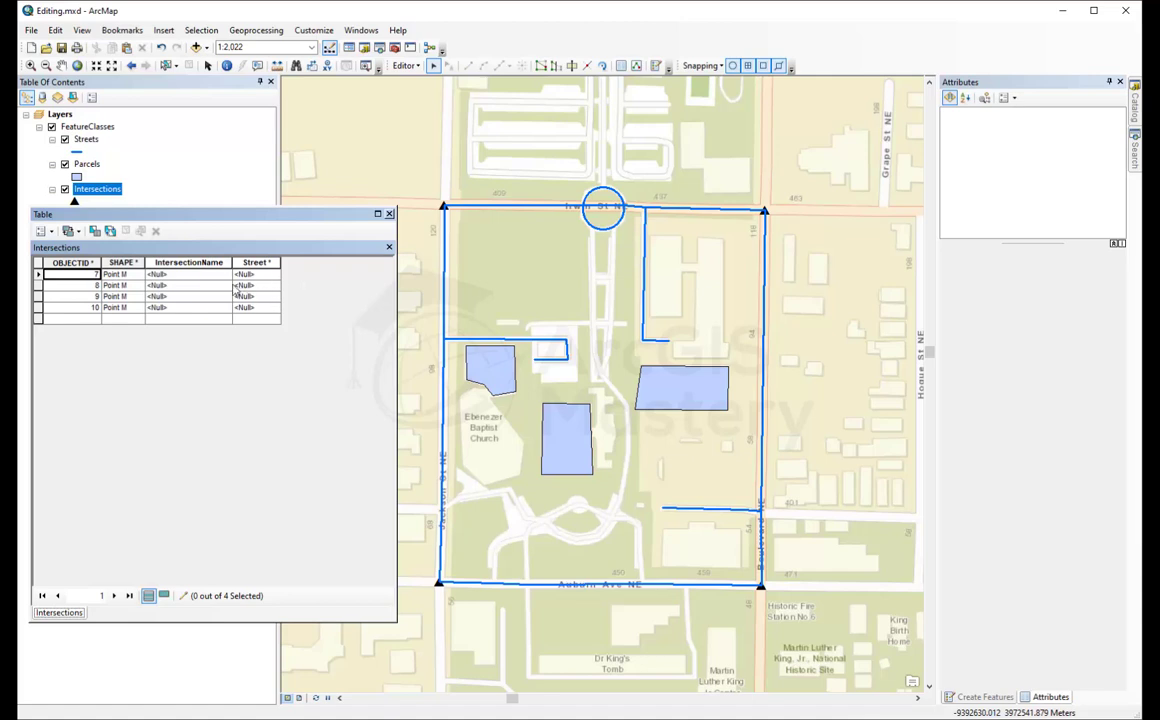
click(52, 232)
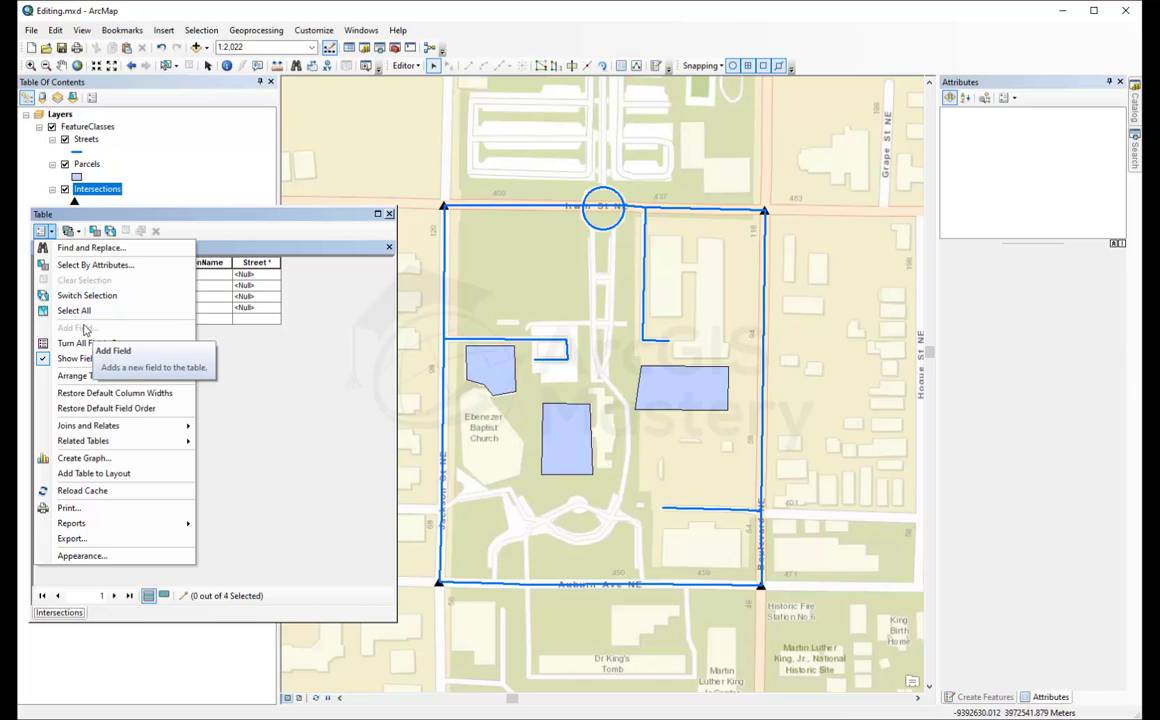
click(410, 67)
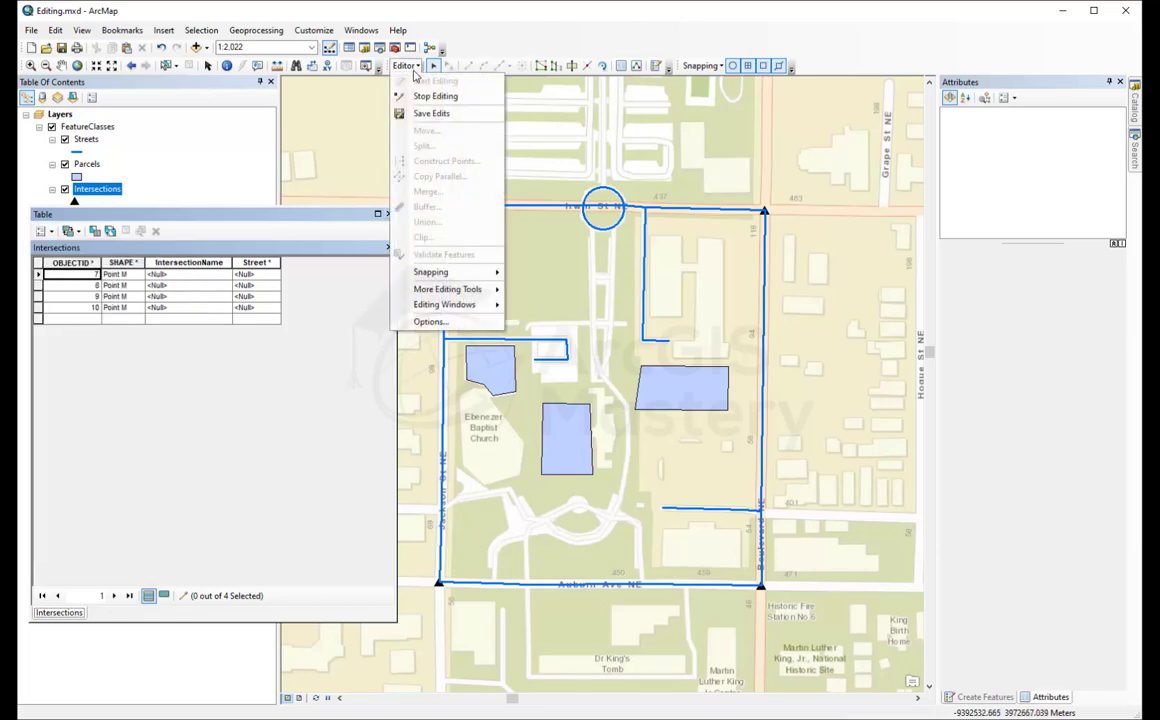
click(431, 113)
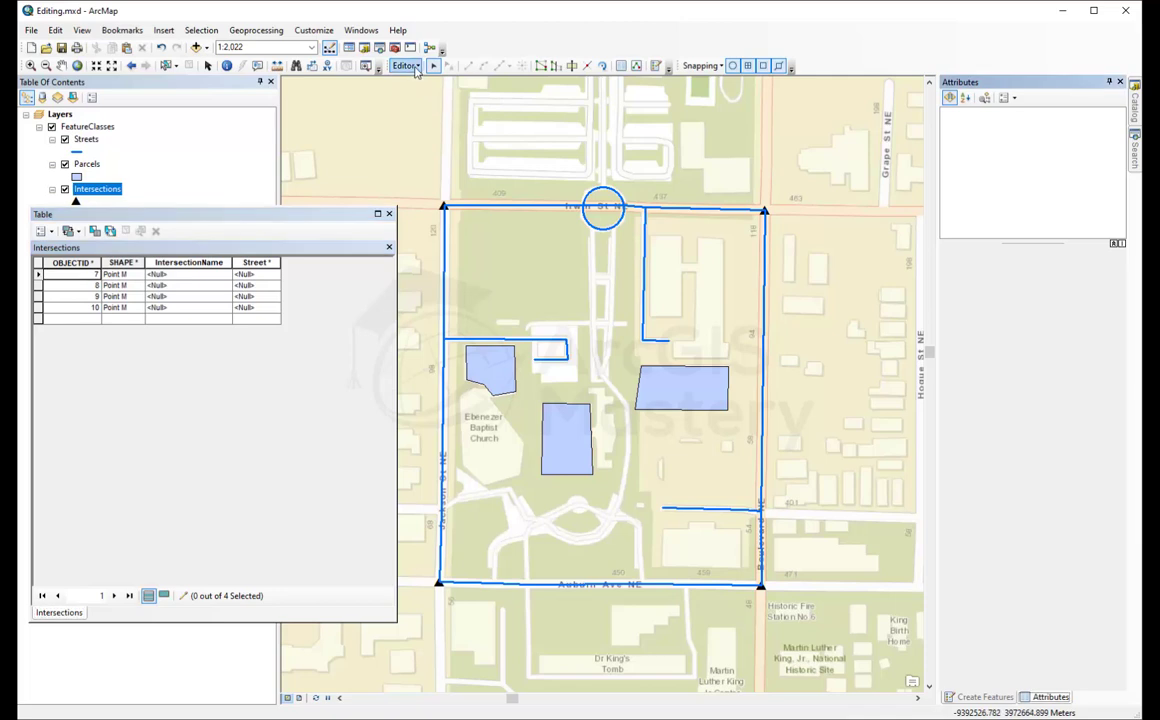
click(405, 66)
click(433, 96)
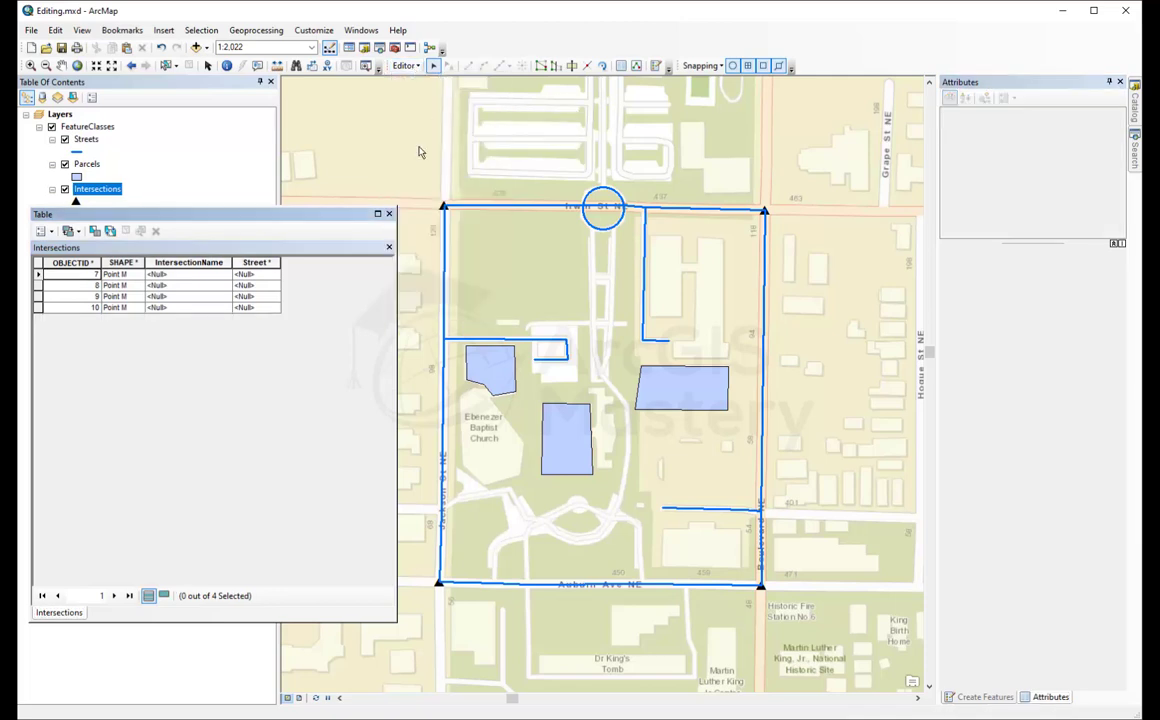
Add a field named X of type Double to the Intersections table
click(43, 231)
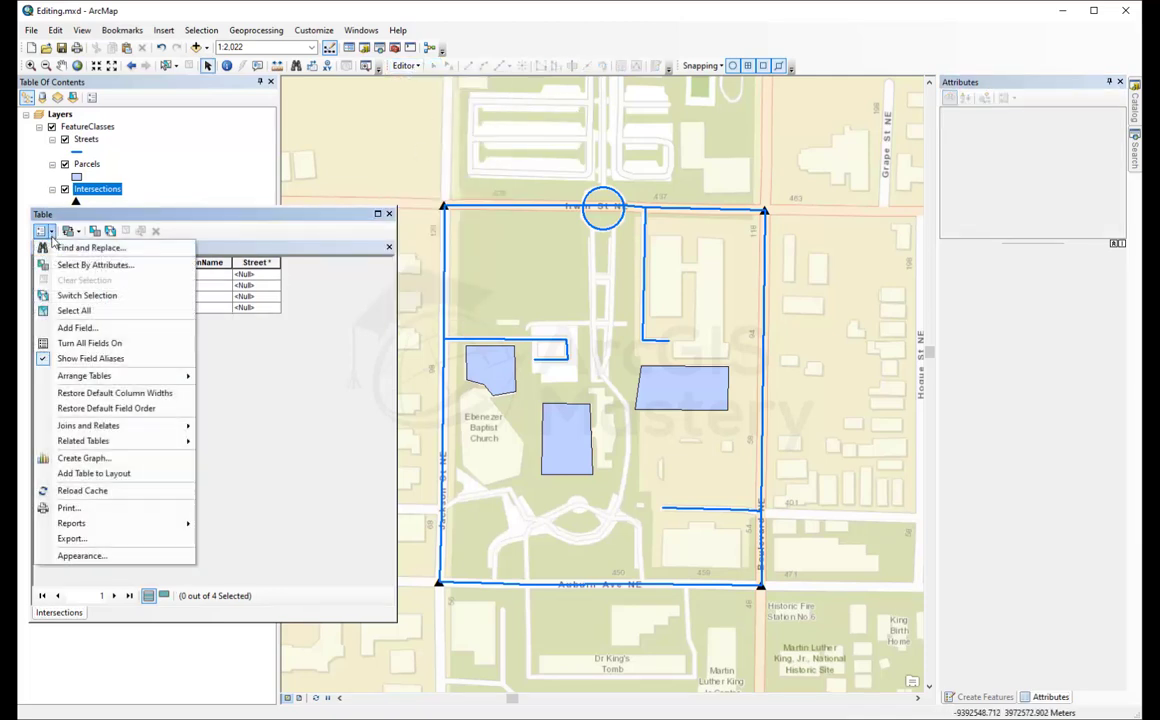
click(103, 328)
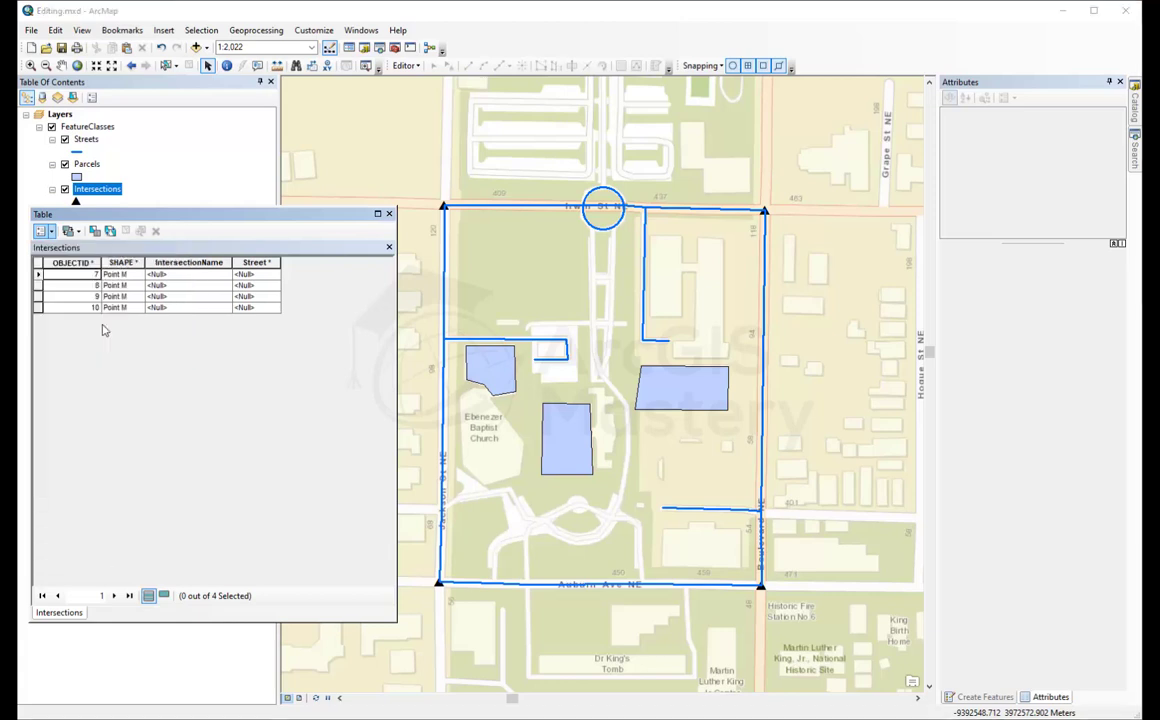
text(X)
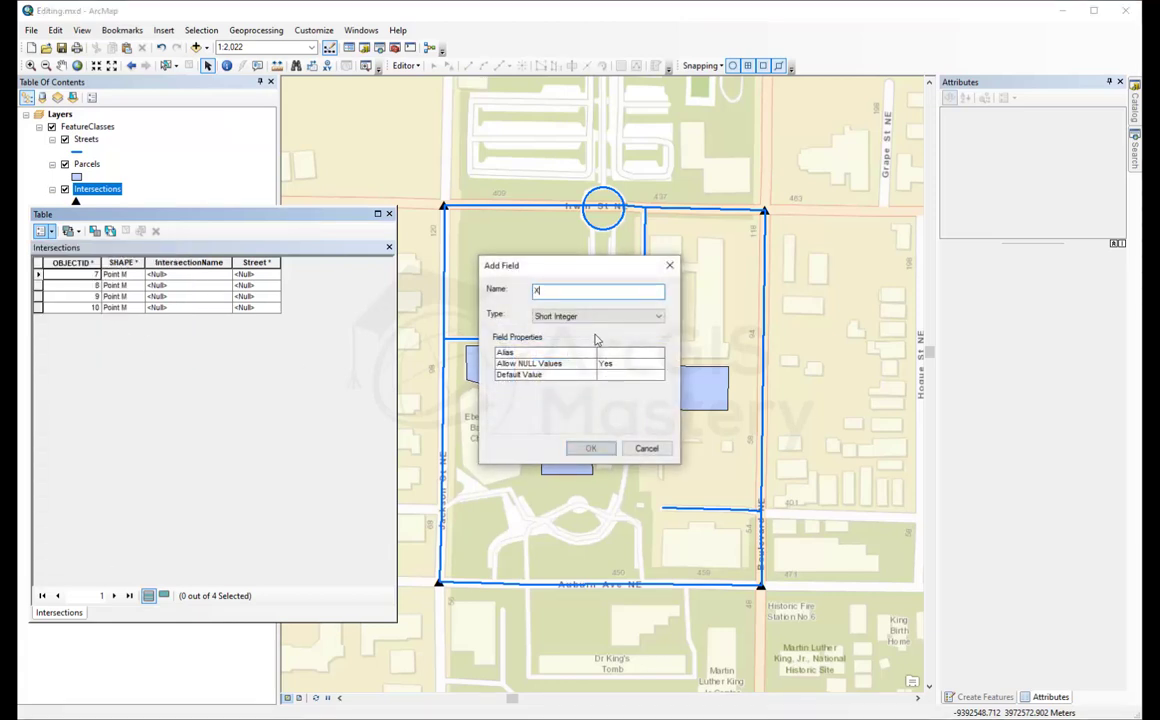
click(590, 317)
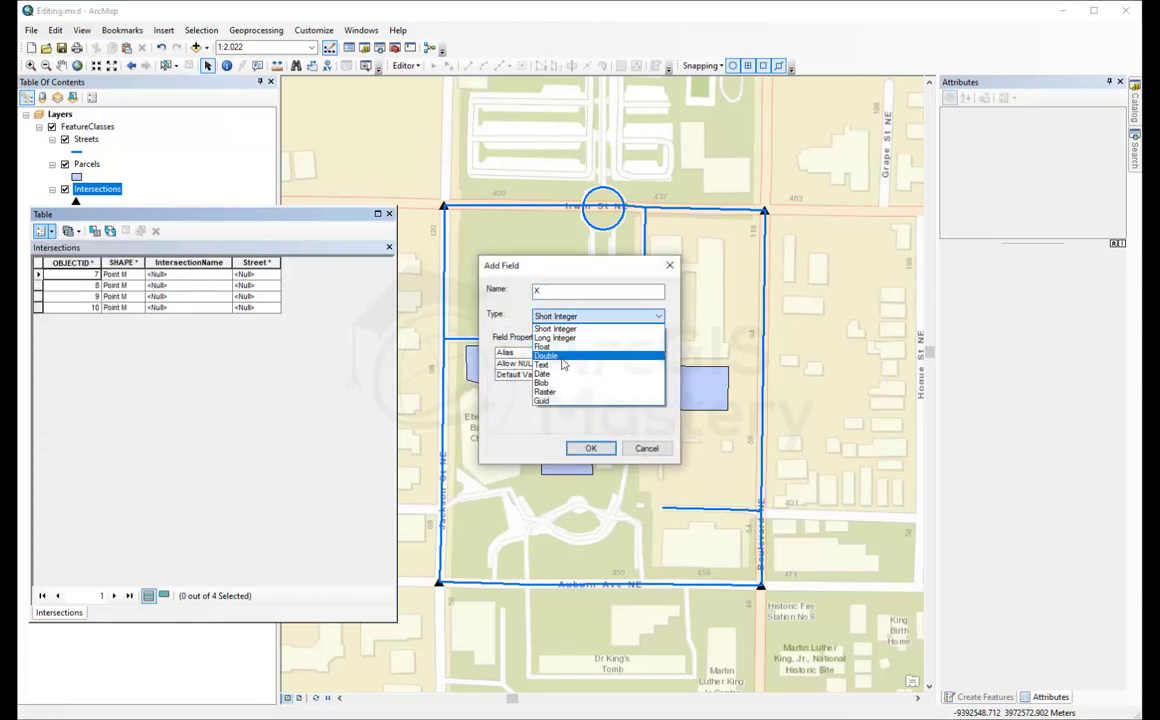
click(563, 356)
click(590, 448)
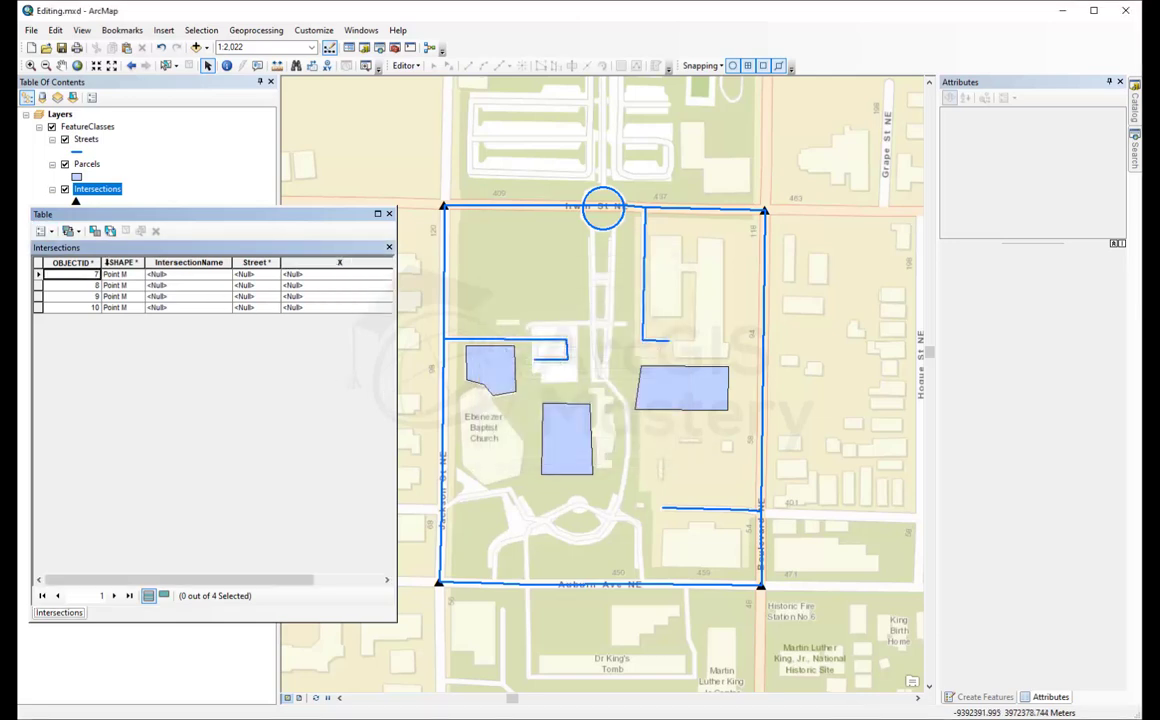
Add a Double field named Y to the Intersections table and check both new columns by temporarily widening the table window
click(42, 231)
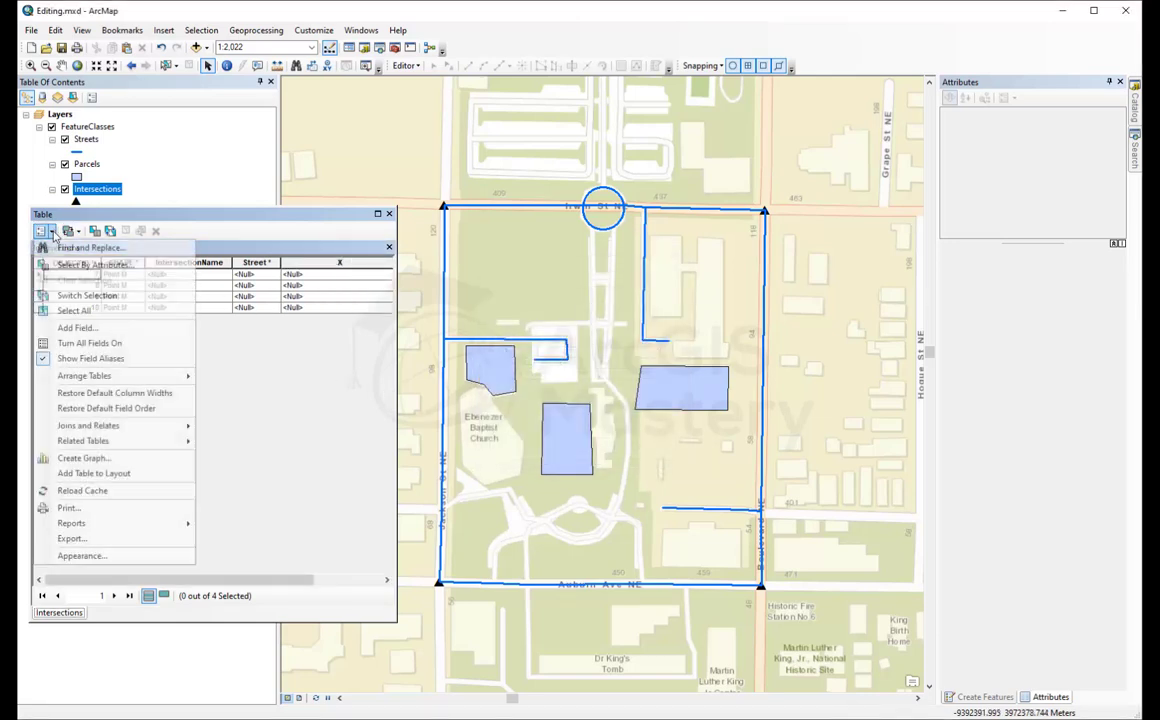
click(80, 328)
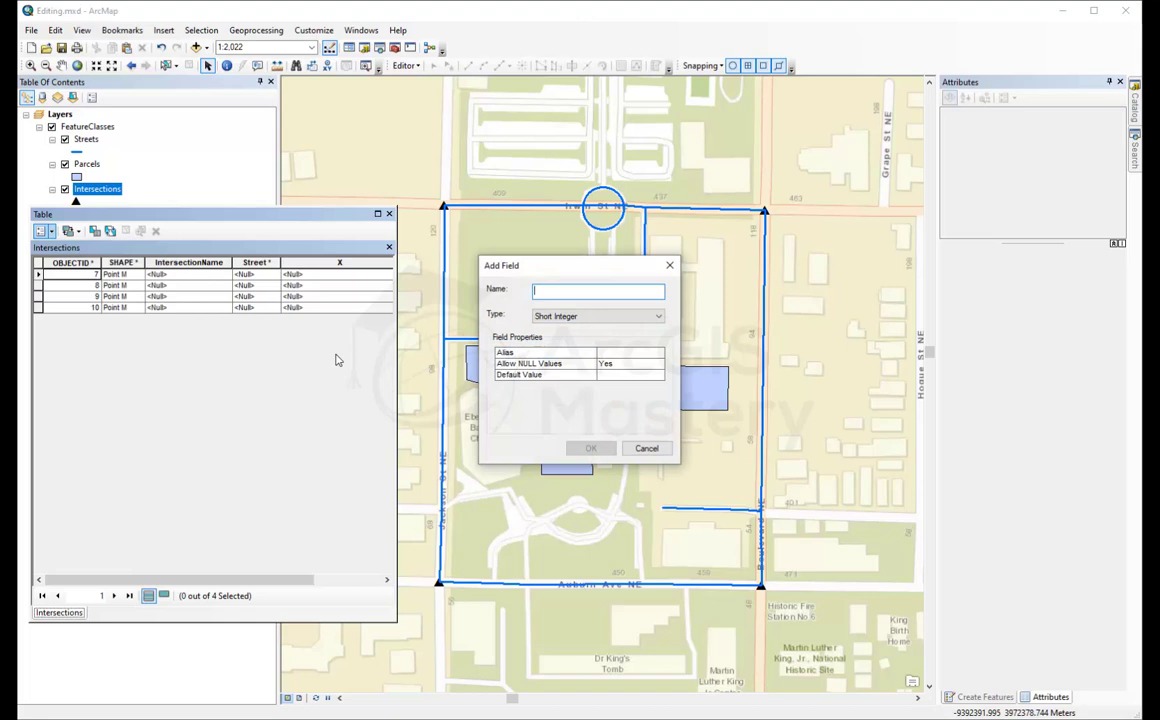
text(Y)
click(608, 318)
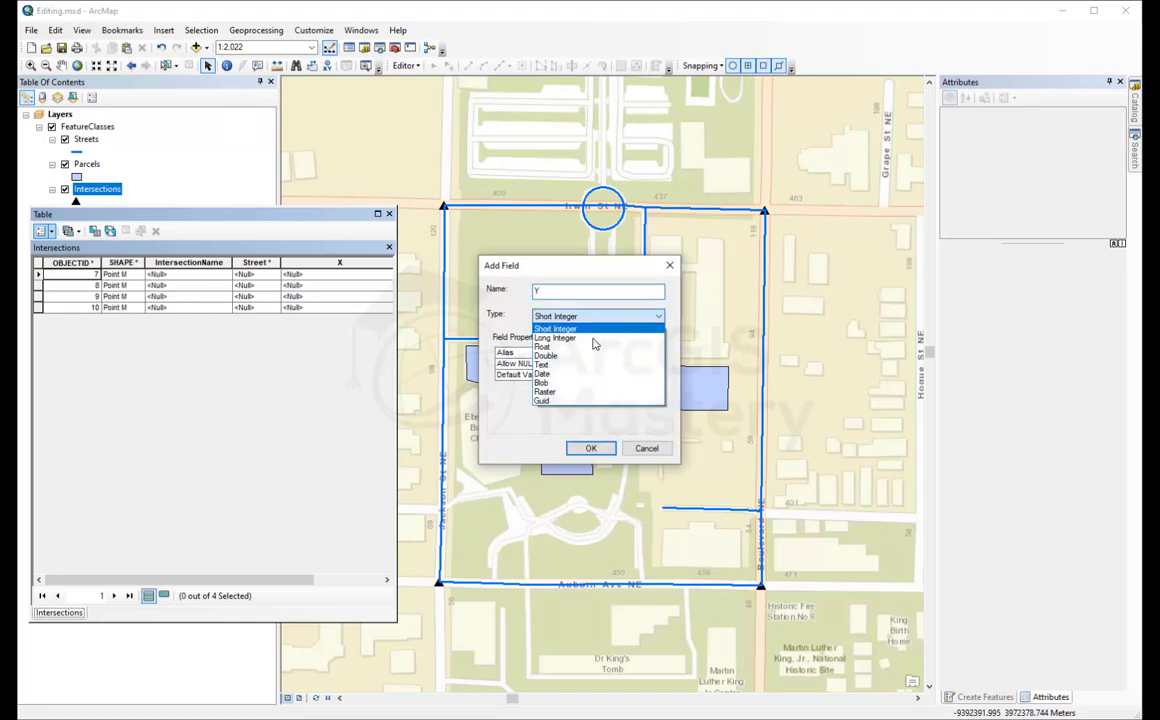
click(560, 355)
key(Return)
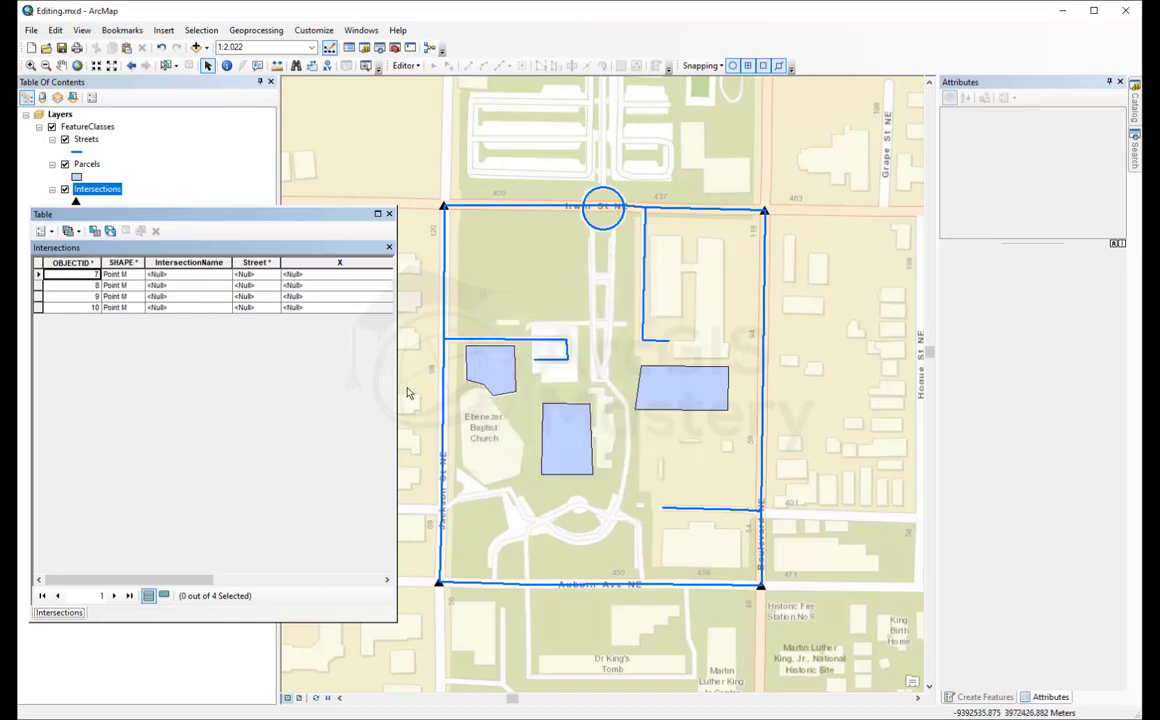
drag(397, 384, 605, 381)
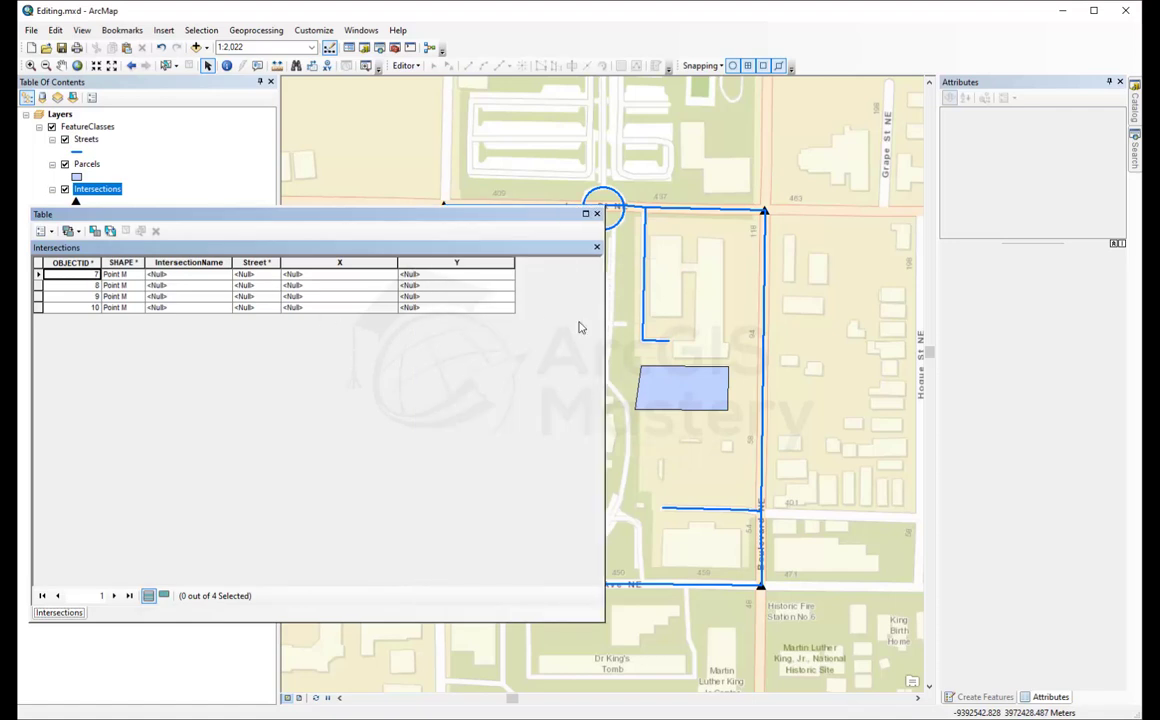
drag(604, 325, 384, 327)
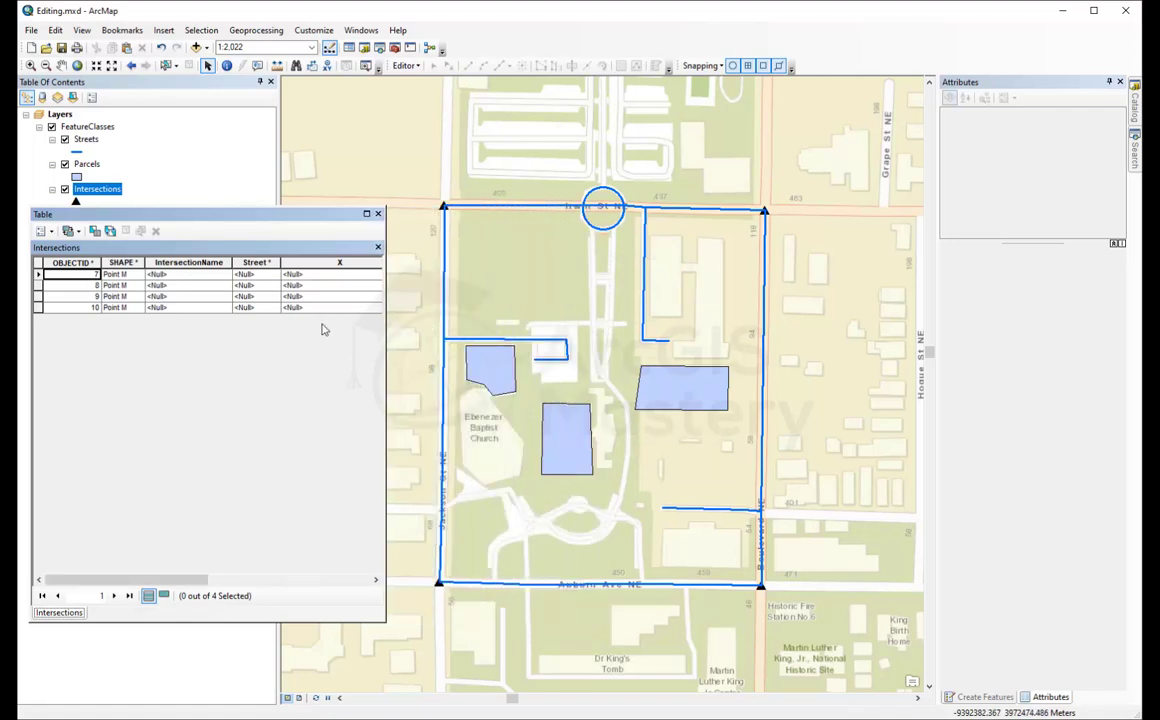
Start an edit session on the File Geodatabase workspace
click(405, 66)
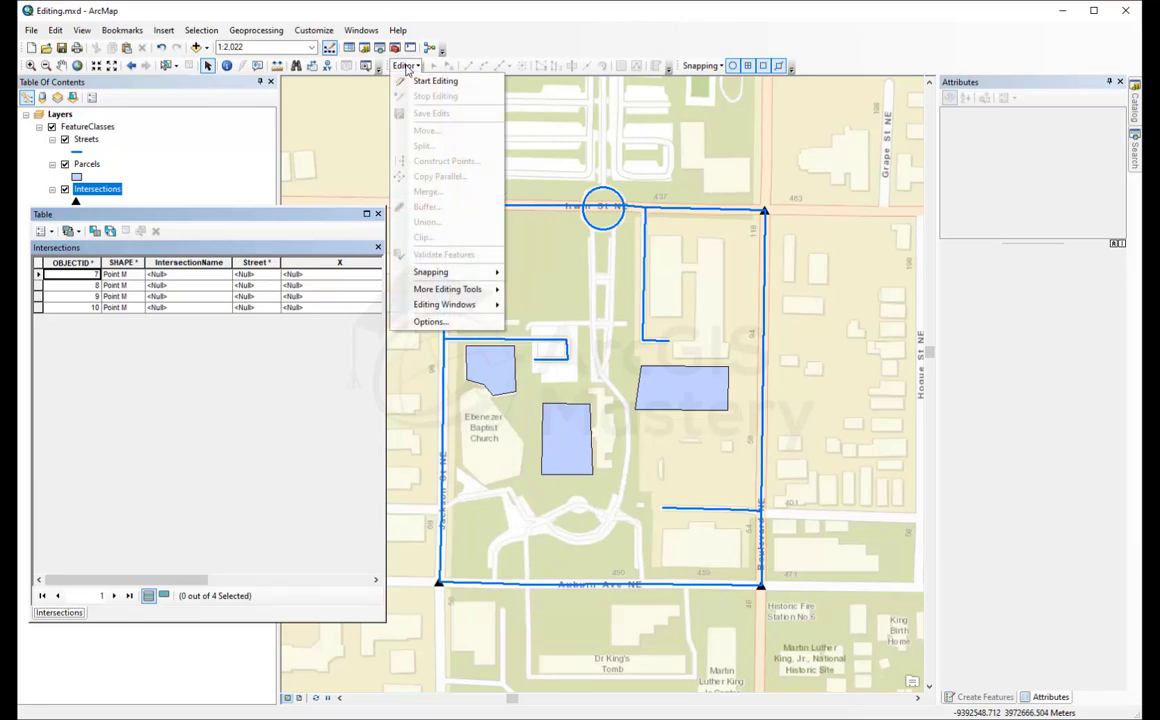
click(201, 278)
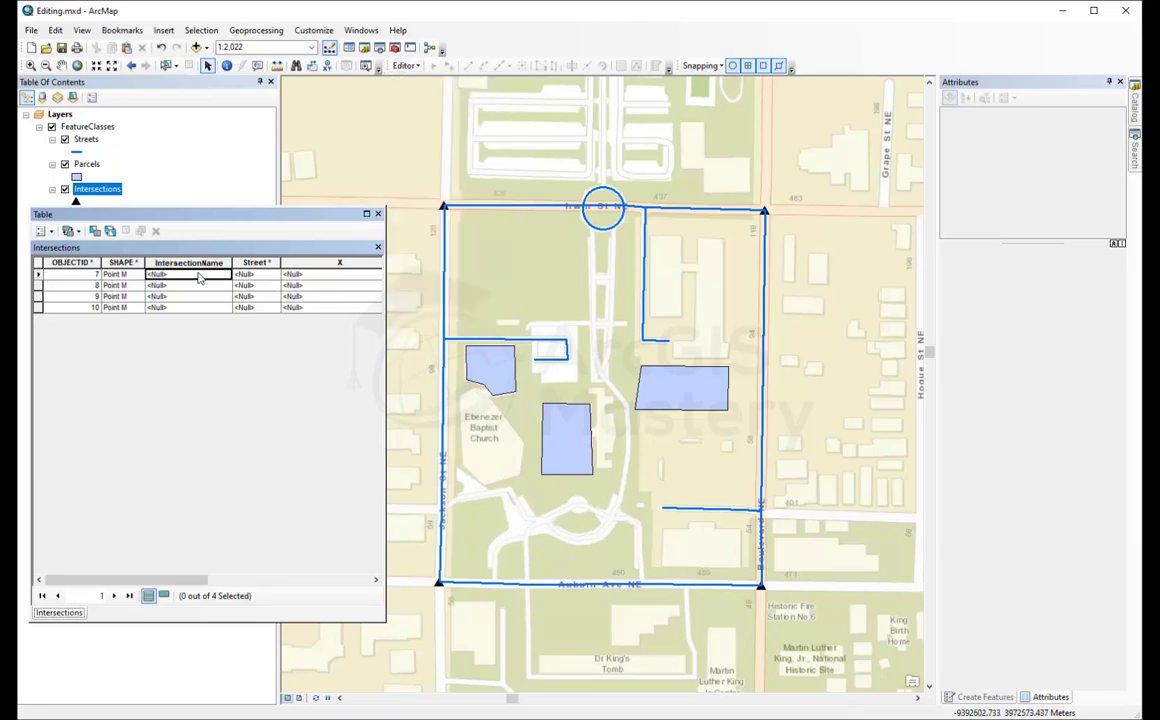
click(186, 288)
click(189, 297)
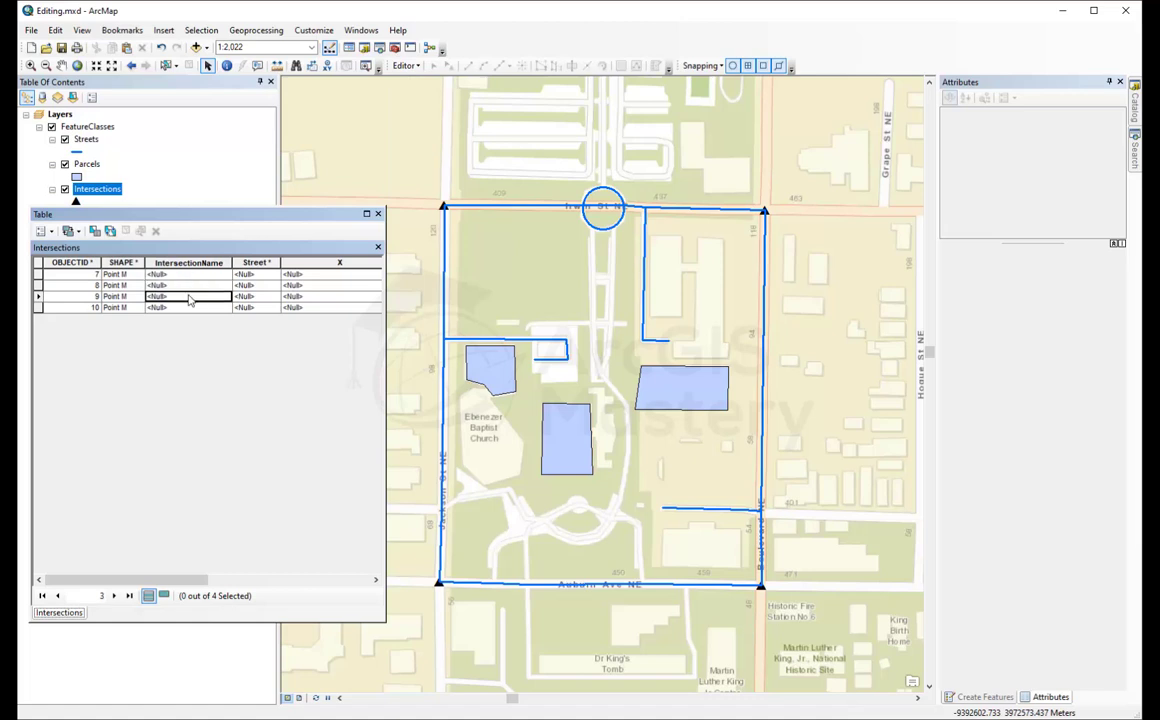
click(405, 65)
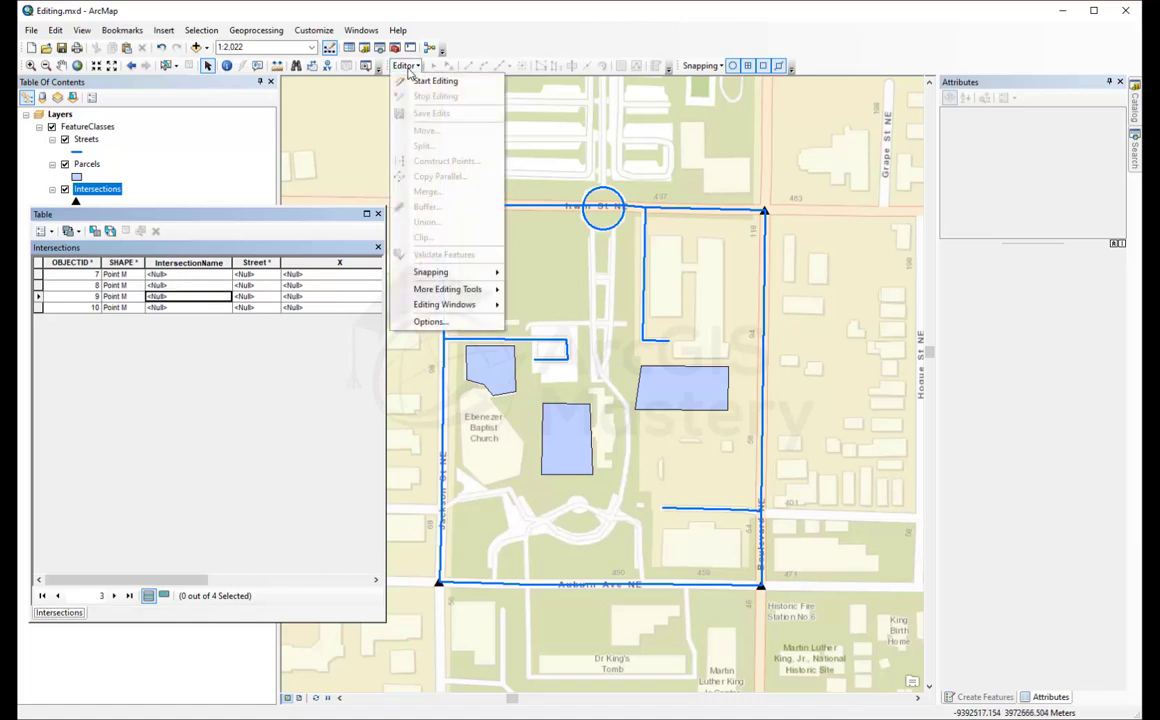
click(423, 82)
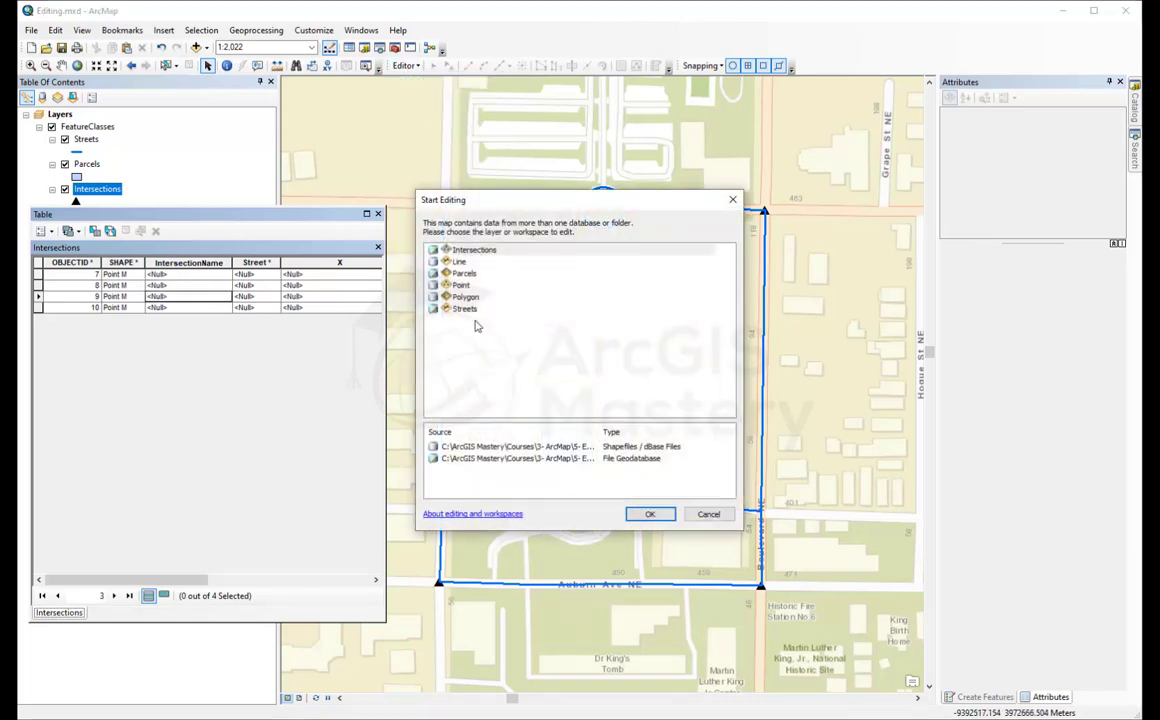
click(510, 458)
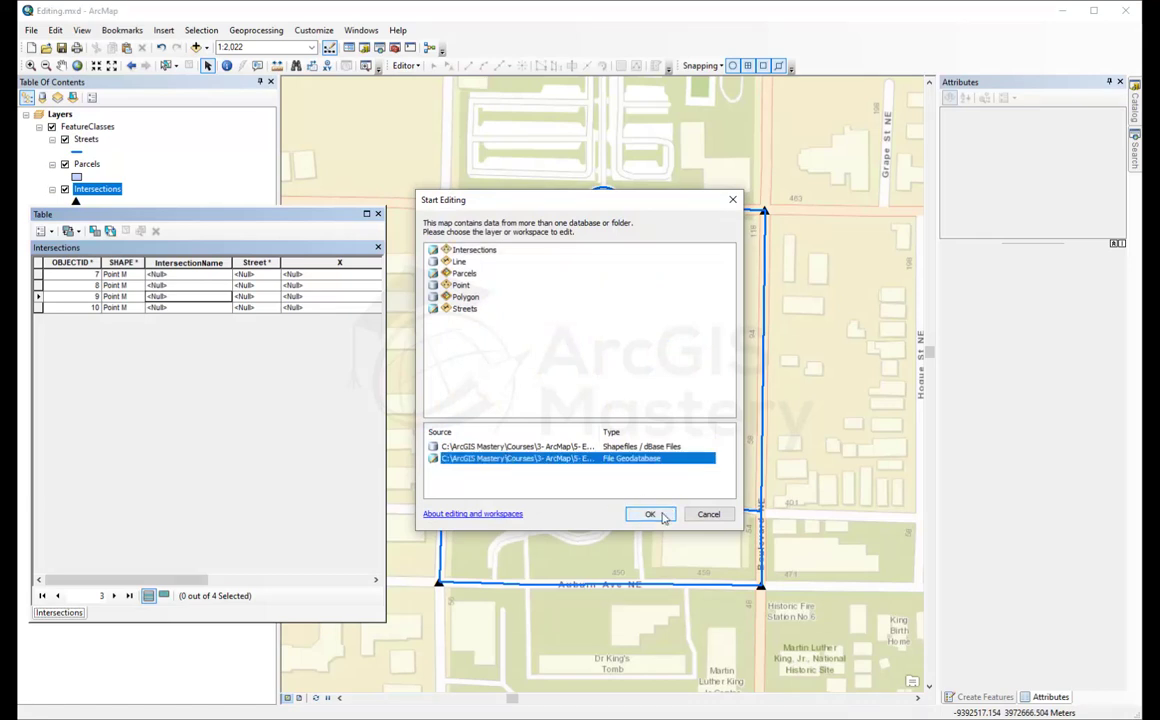
click(650, 514)
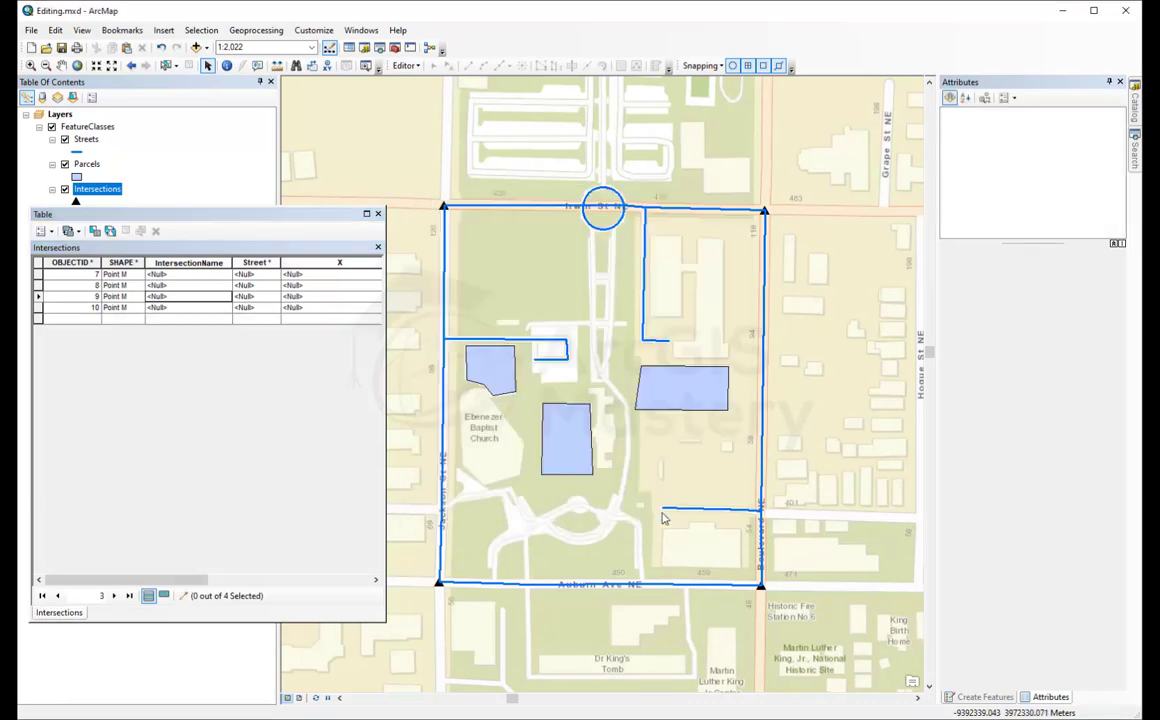
Set the IntersectionName of the first intersection record to Int1
click(190, 275)
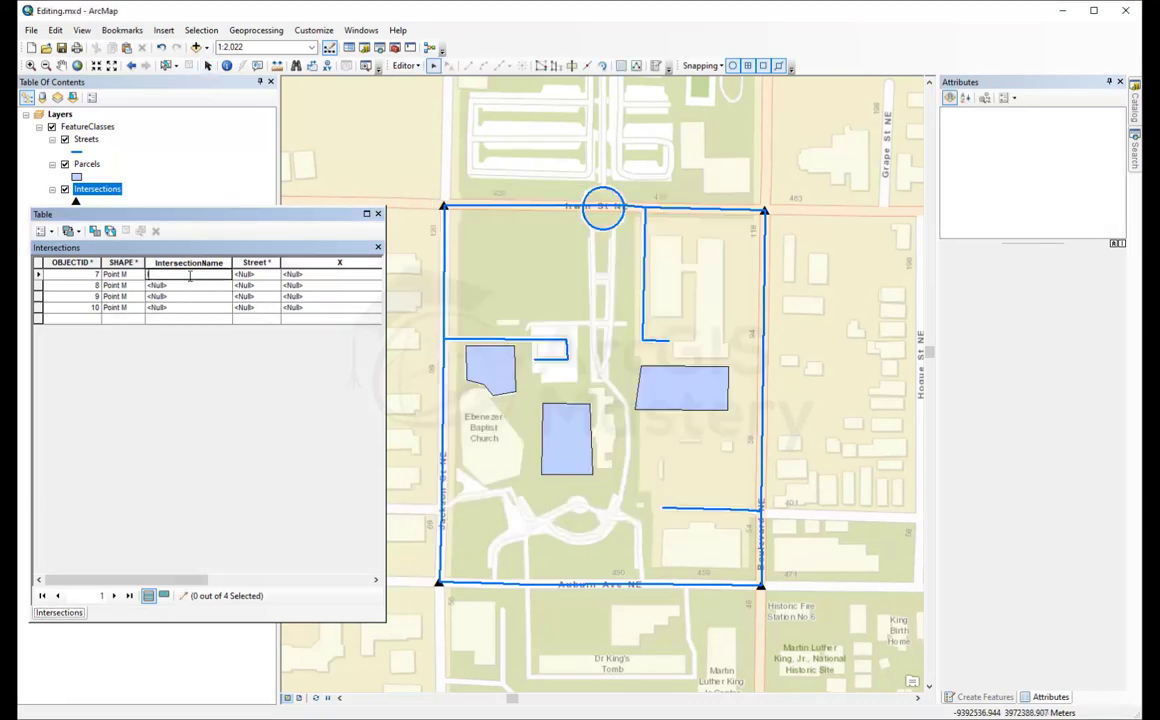
text(Int1)
key(Return)
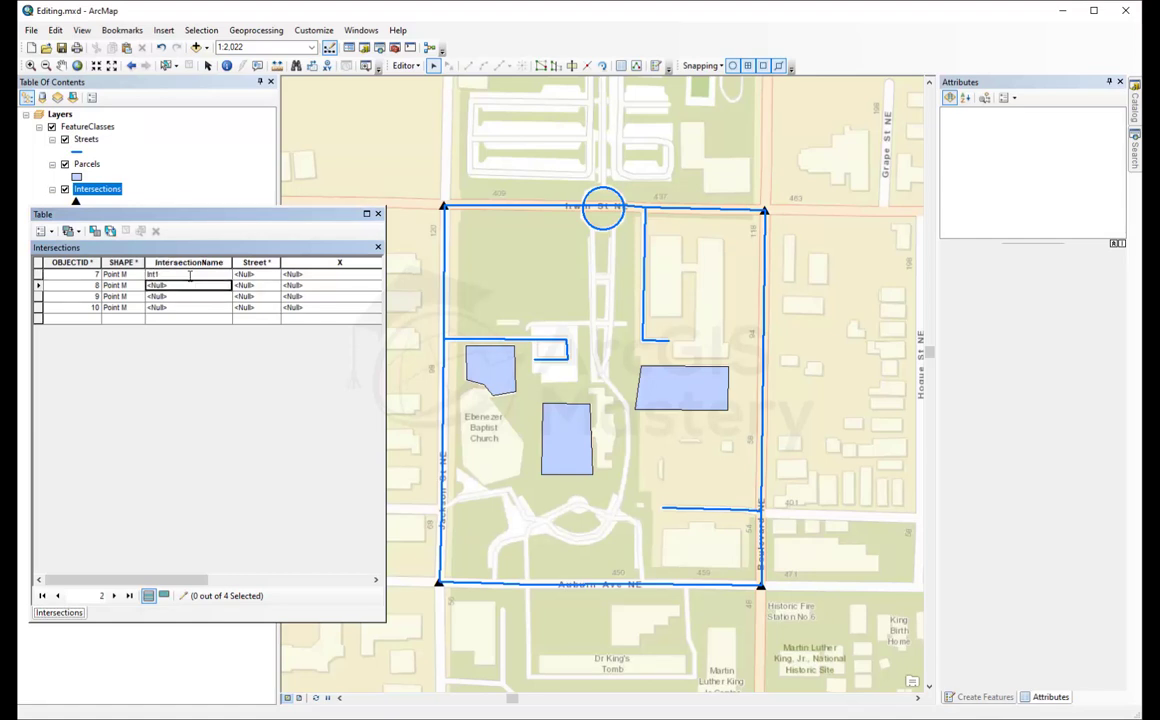
Calculate the X column of the Intersections table as the X Coordinate of Point in meters, using the data source's coordinate system
drag(173, 580, 303, 582)
click(239, 262)
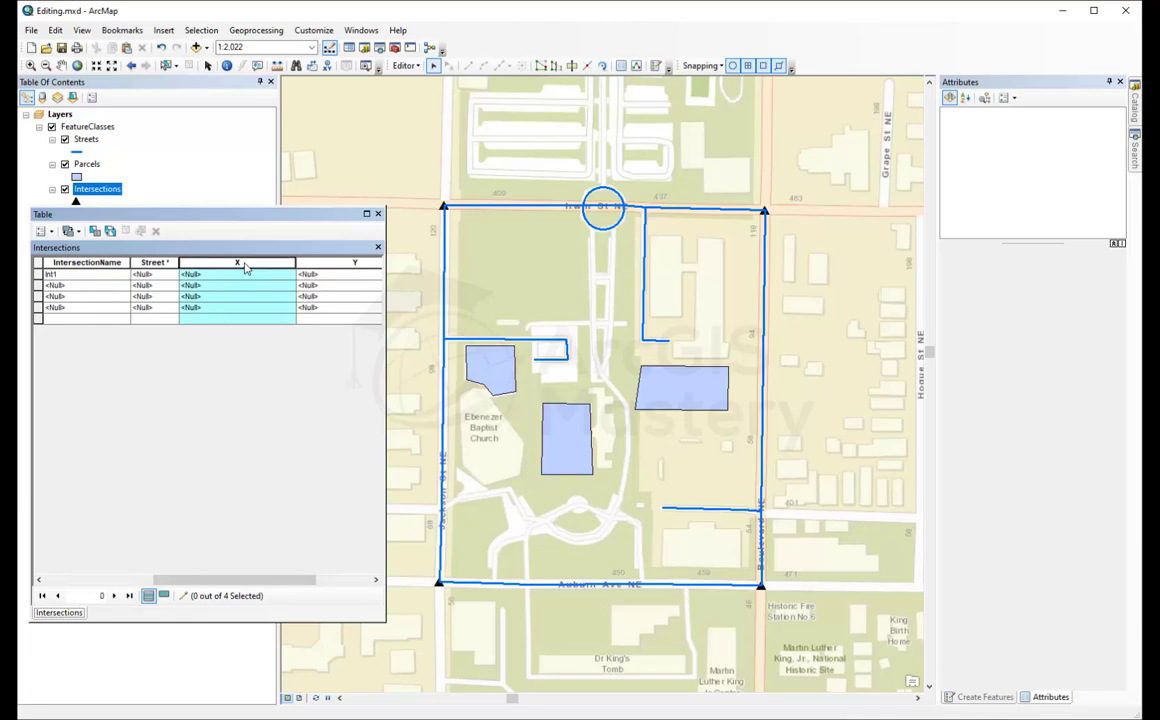
right_click(241, 262)
click(308, 367)
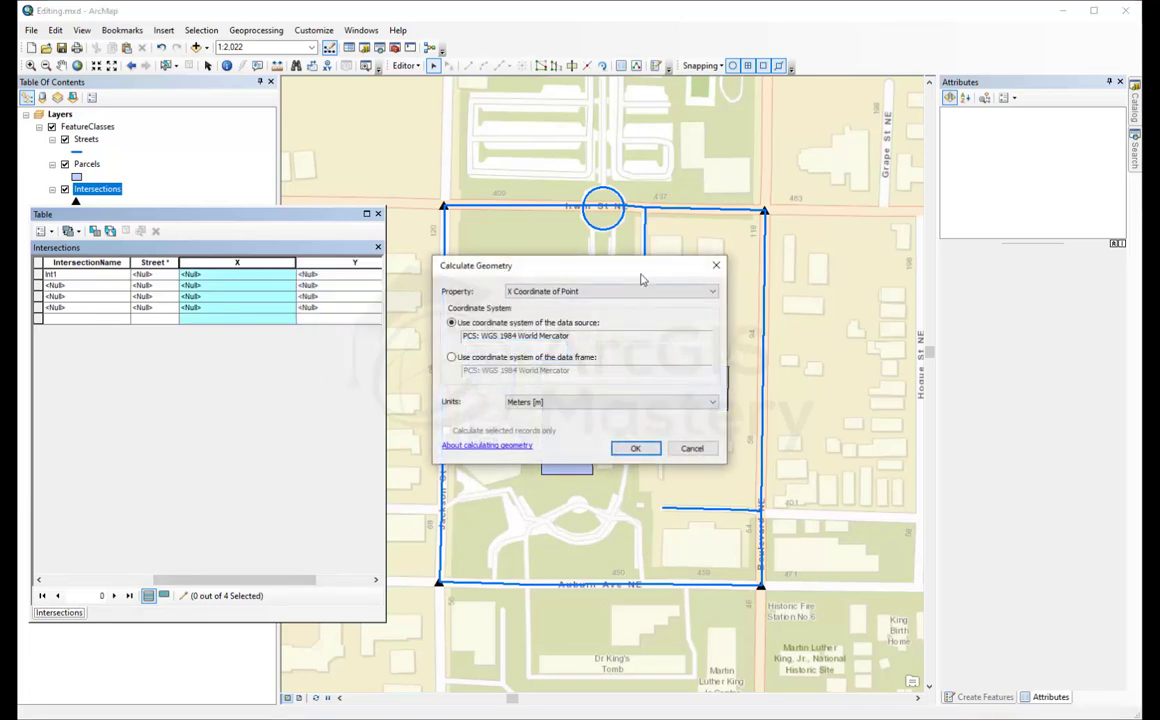
drag(585, 256, 329, 258)
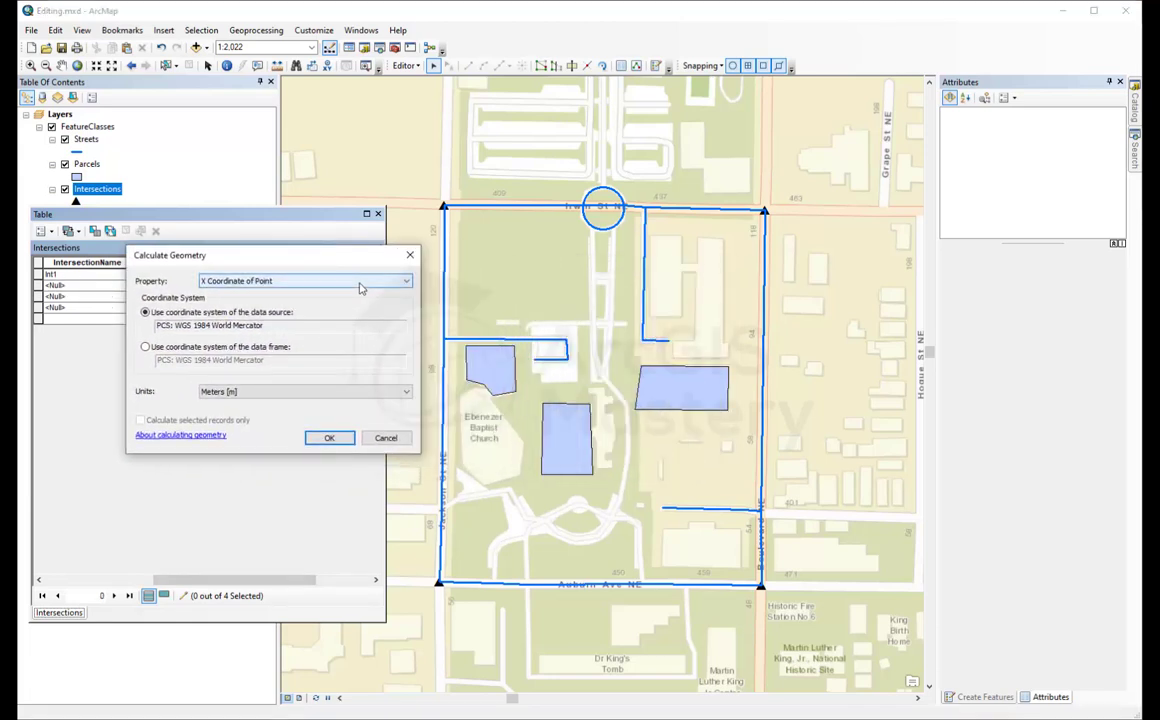
click(361, 284)
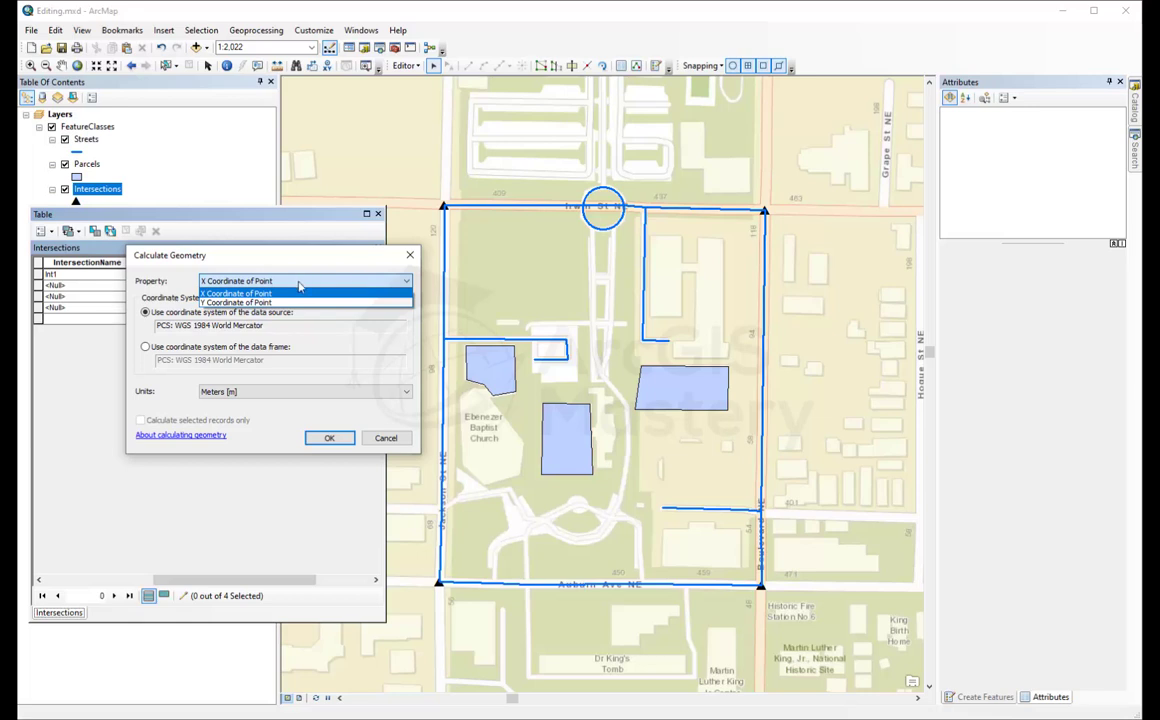
click(268, 296)
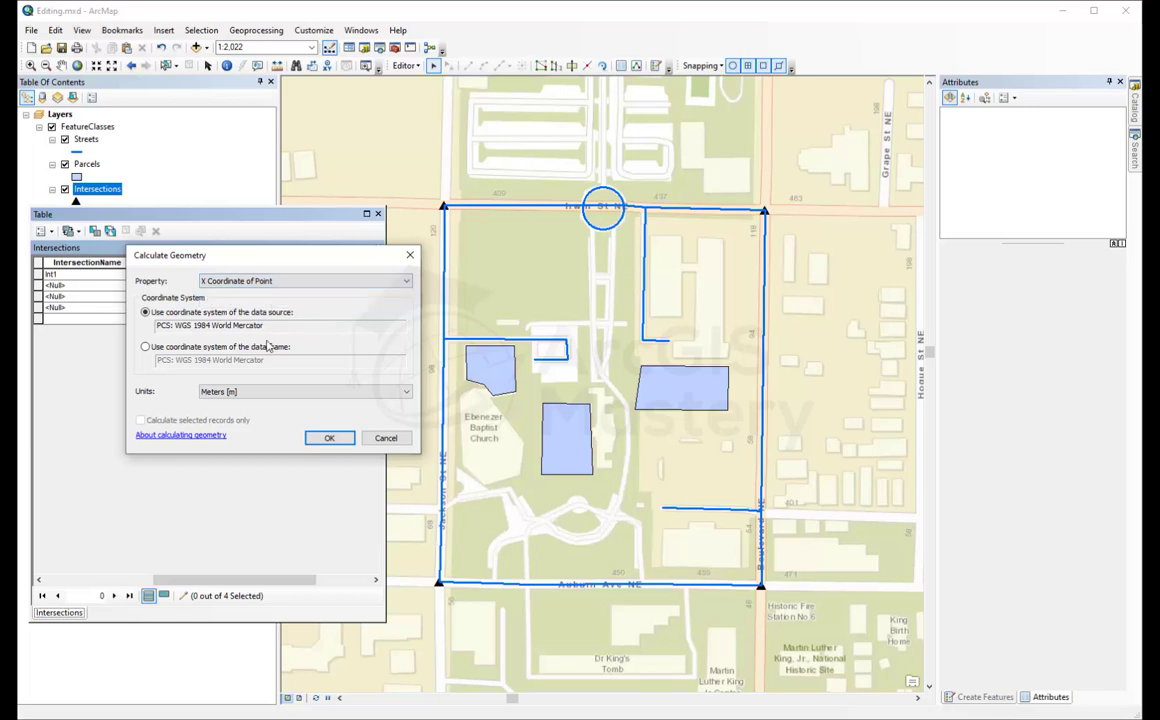
click(328, 441)
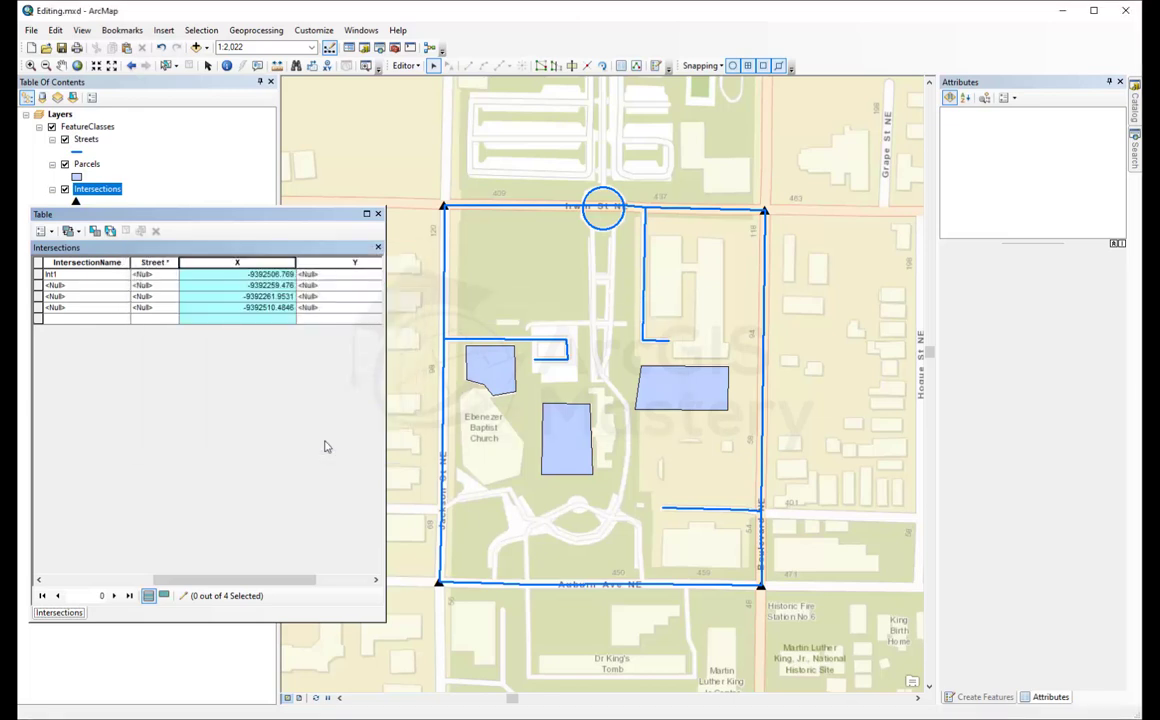
Calculate the Y column of the Intersections table as the Y Coordinate of Point in meters
click(321, 260)
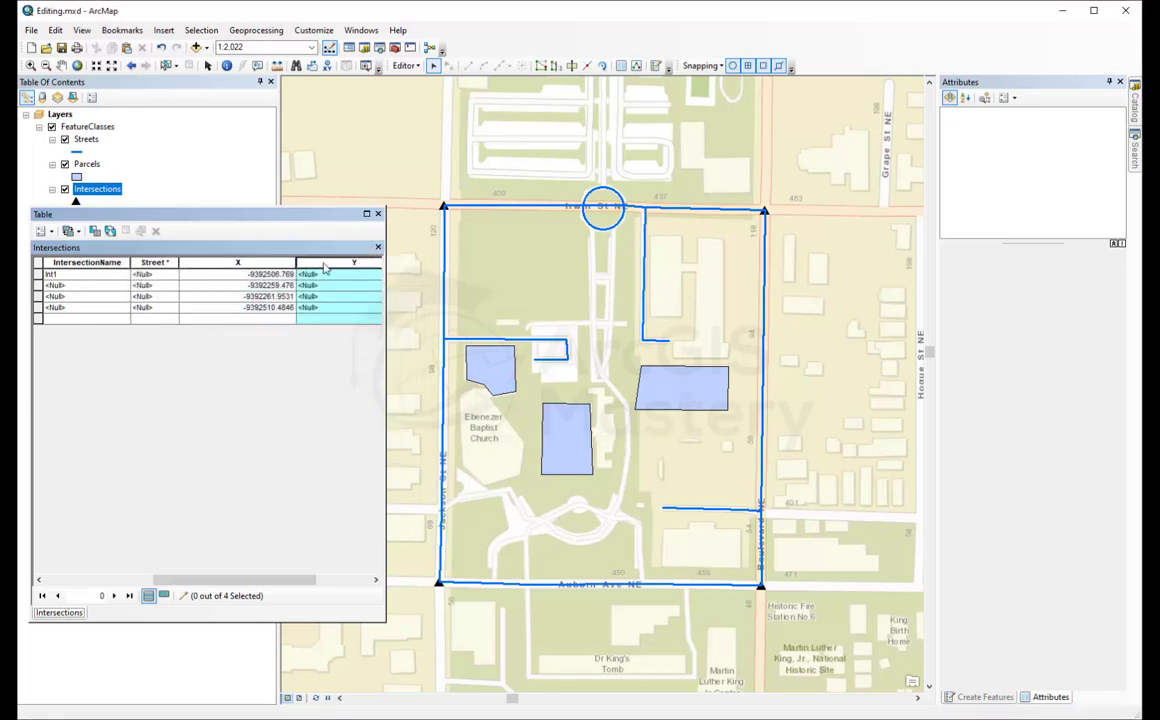
right_click(321, 260)
click(386, 370)
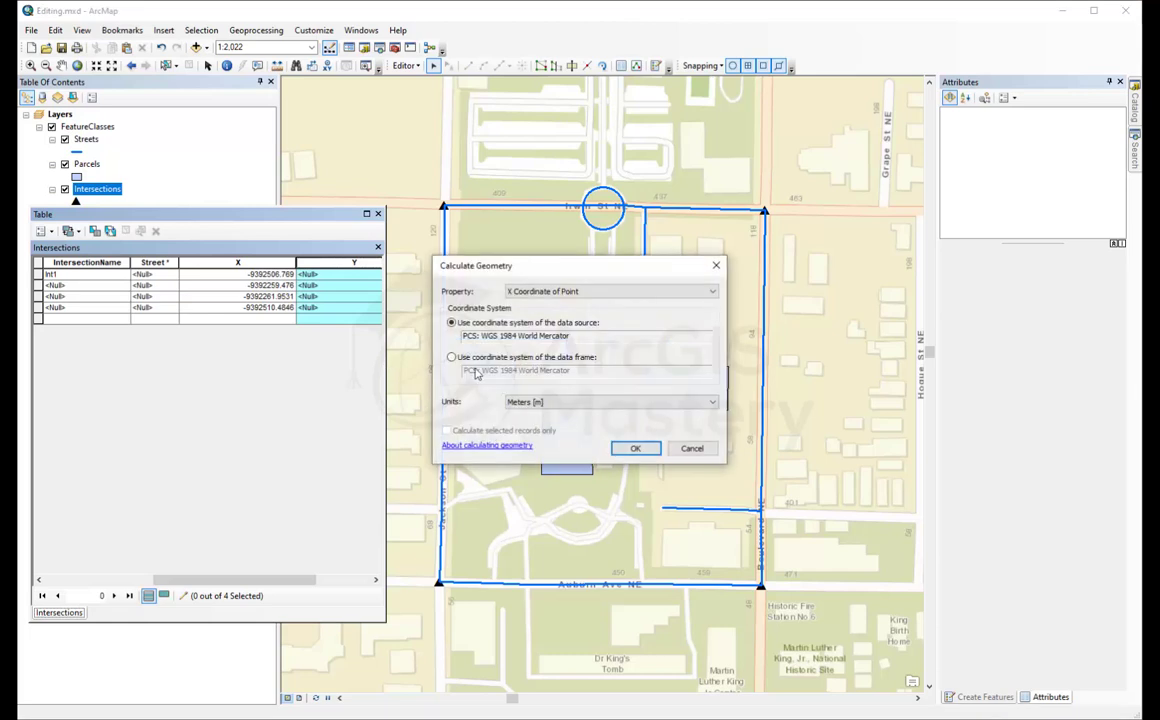
click(600, 291)
click(595, 314)
click(638, 449)
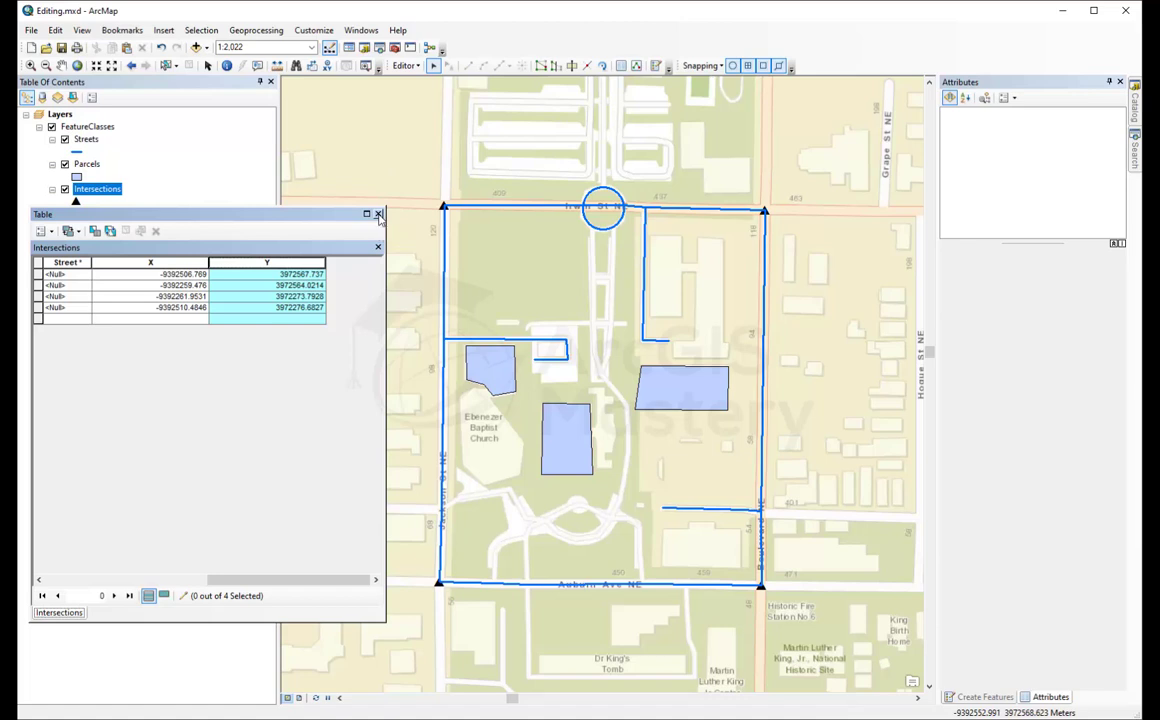
Close the Intersections table and stop the edit session, saving the edits
click(378, 214)
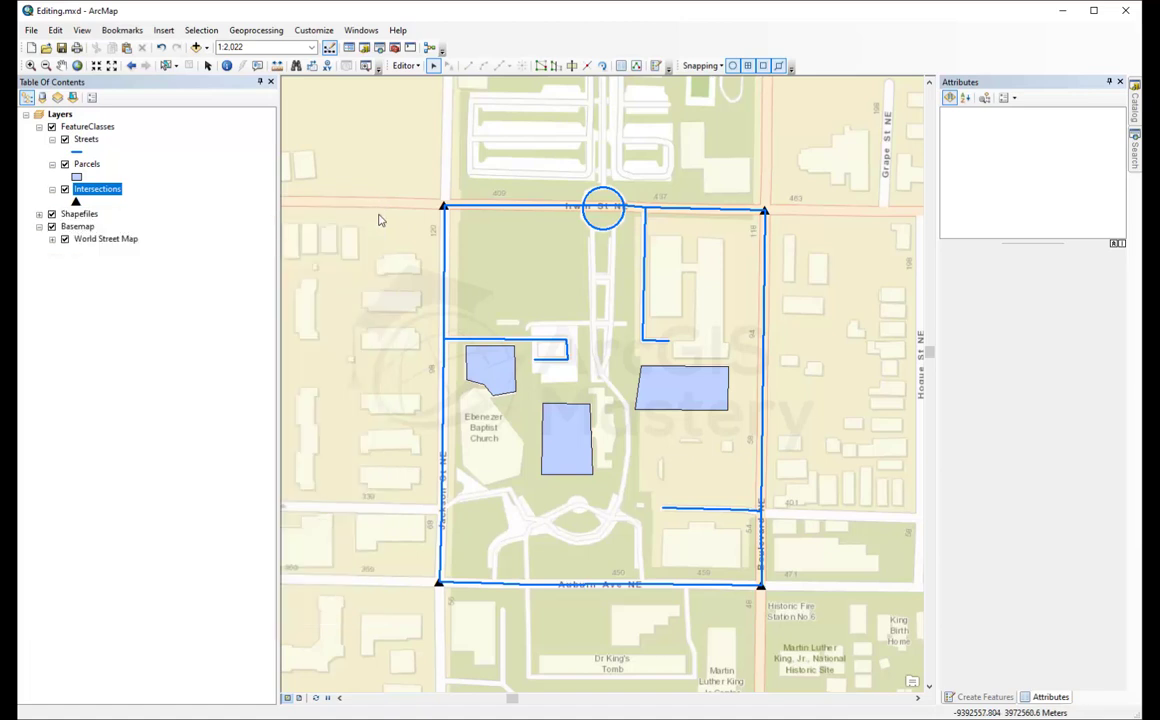
click(404, 65)
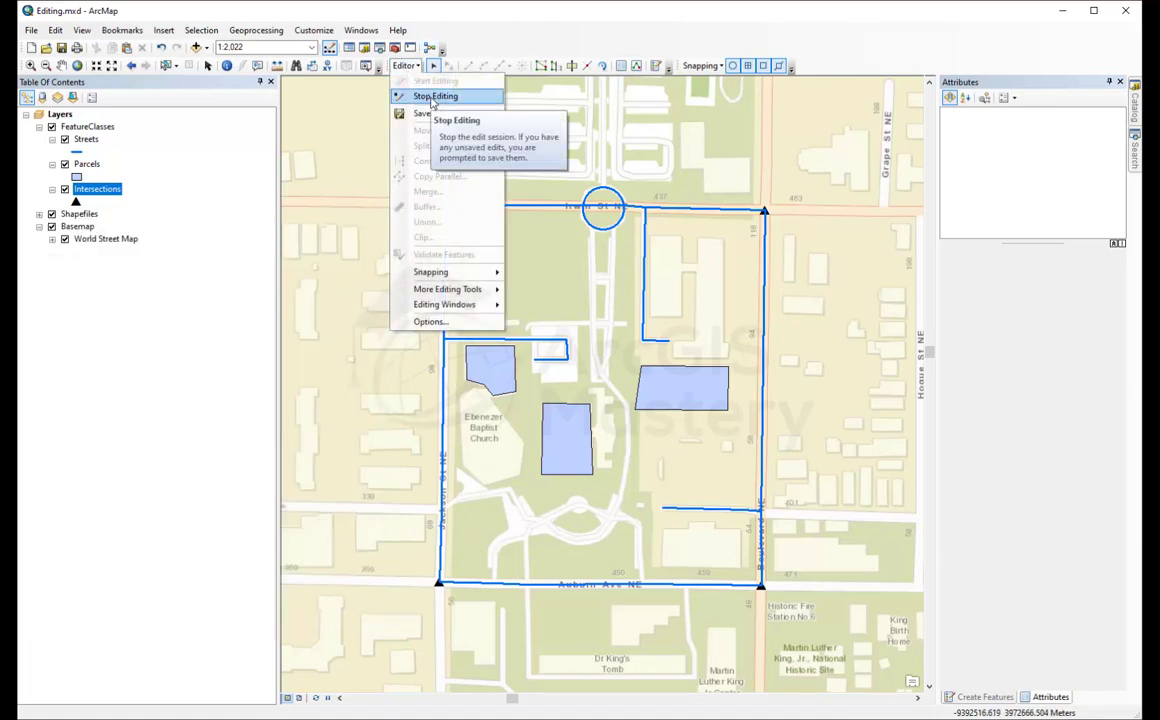
click(433, 97)
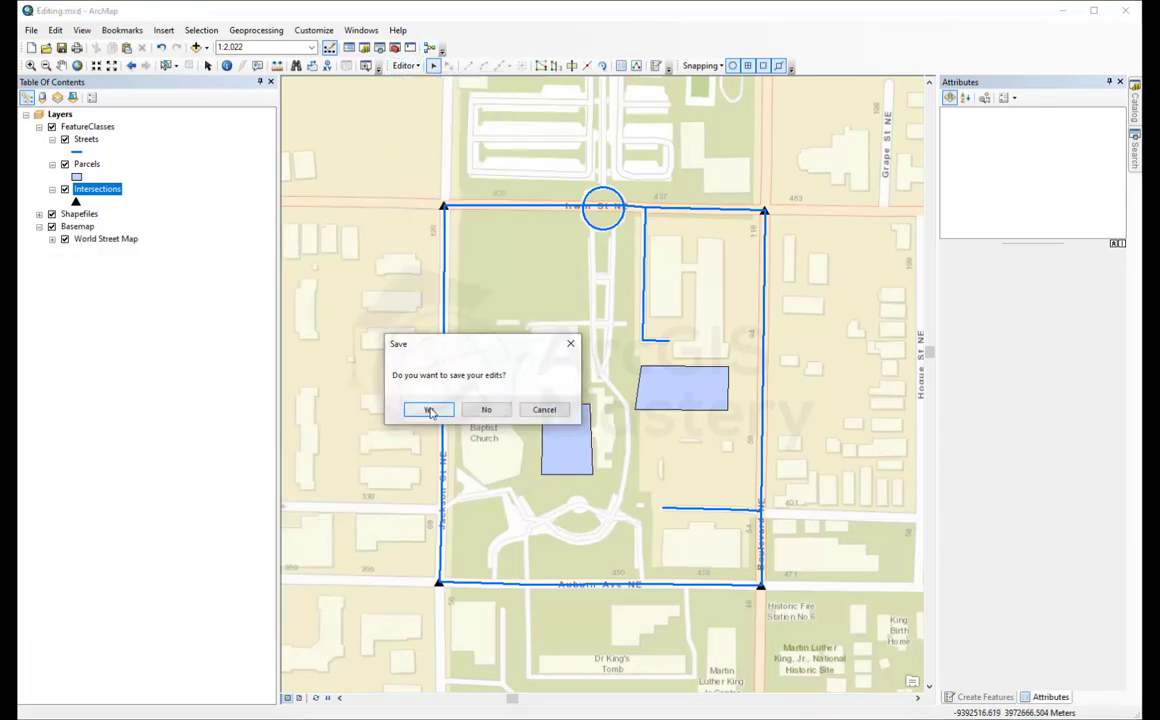
click(428, 410)
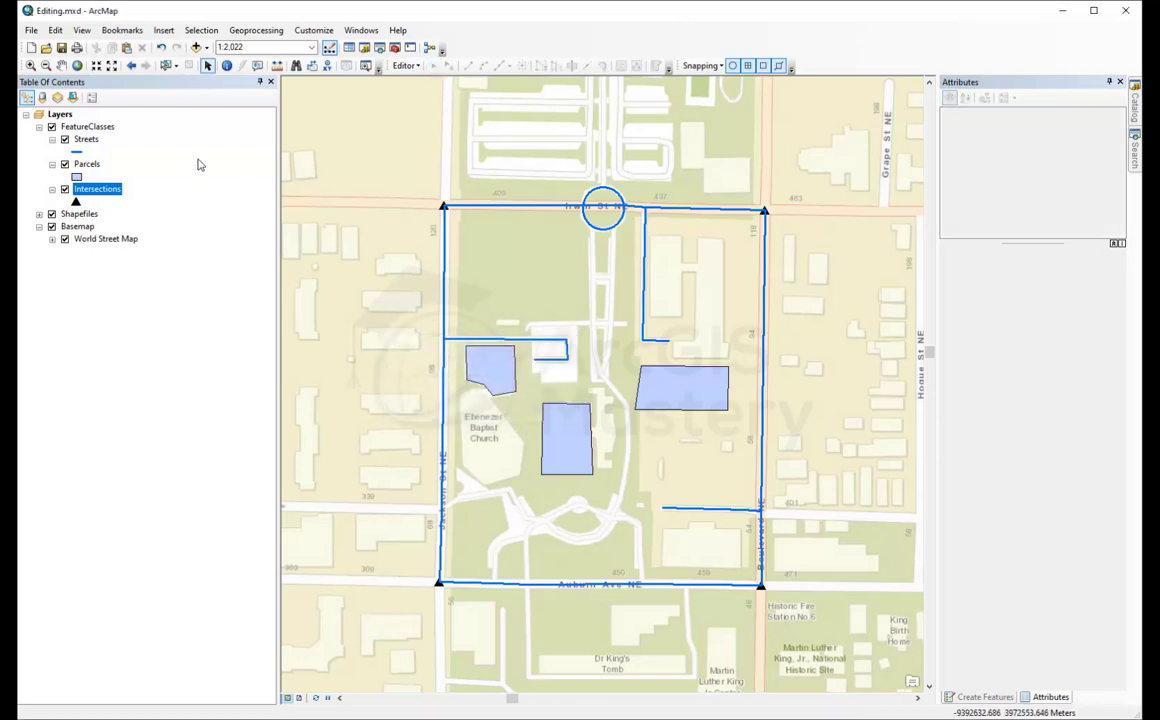
Collapse the FeatureClasses group, expand the Shapefiles group and go to the Costa Mesa bookmark
click(39, 127)
click(39, 139)
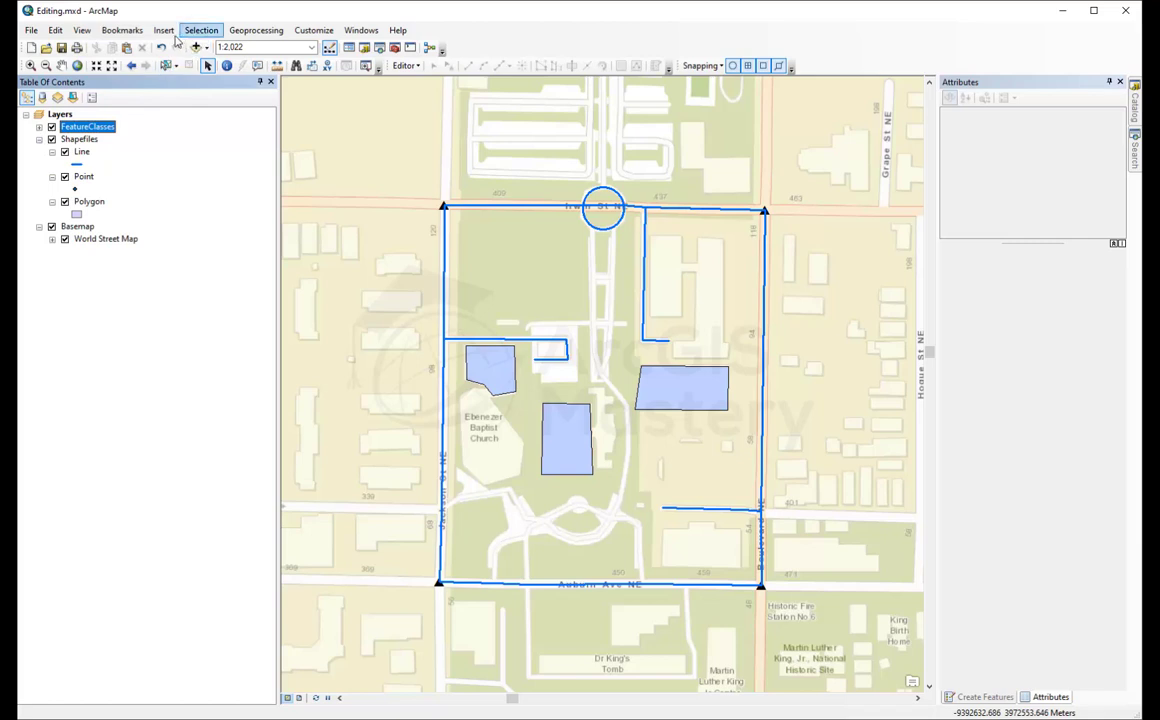
click(122, 30)
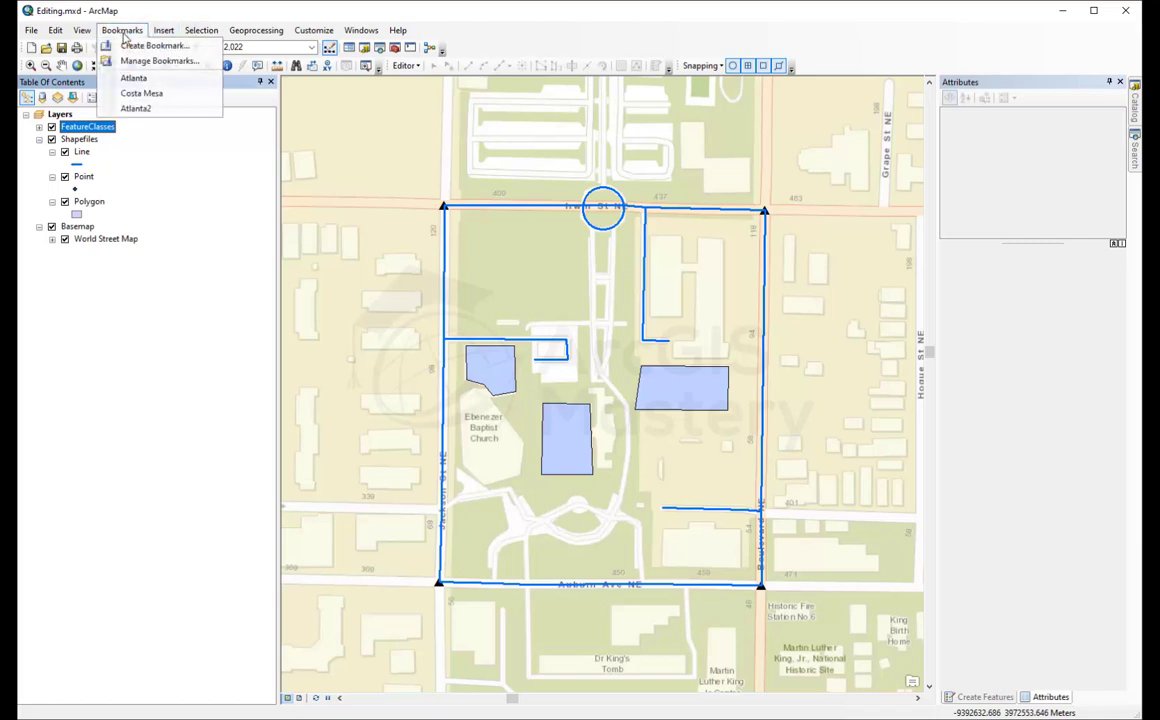
click(142, 93)
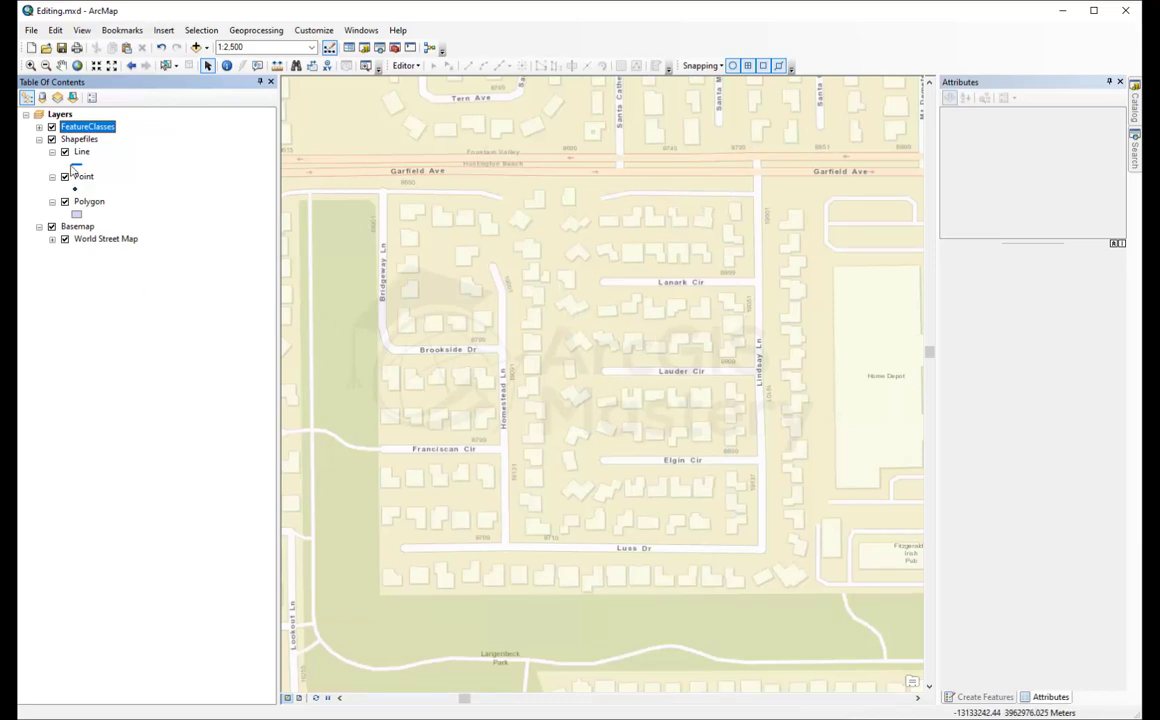
Start an edit session on the Shapefiles / dBase Files workspace
click(406, 65)
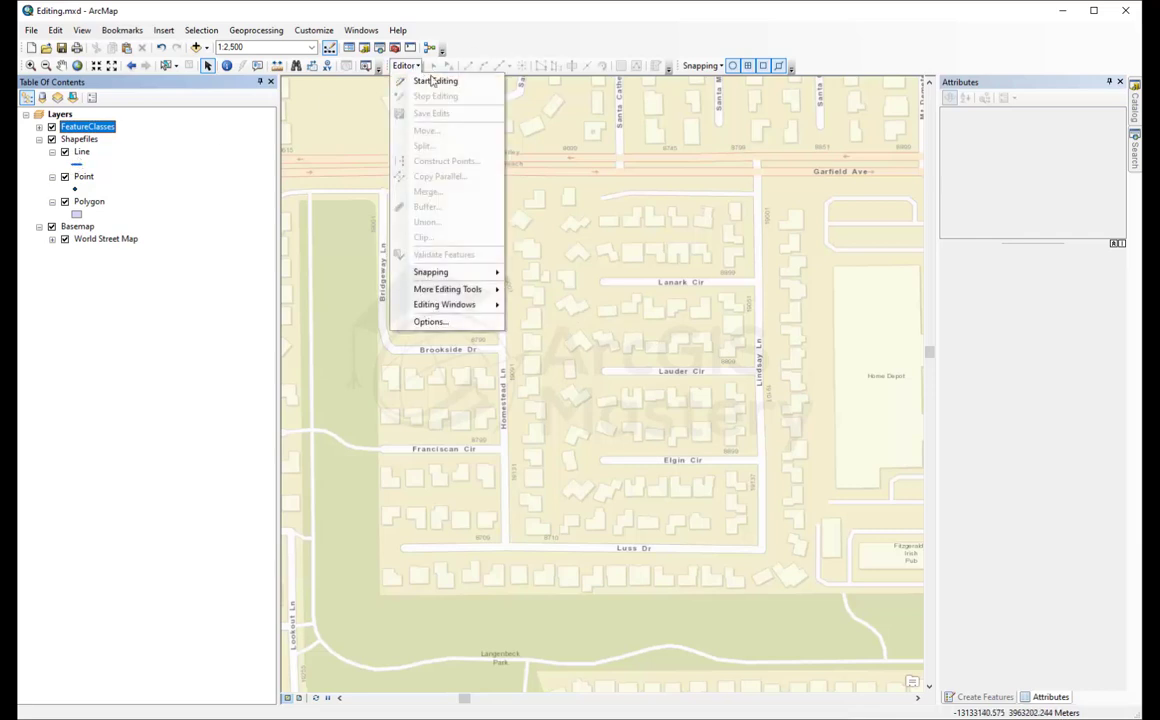
click(437, 85)
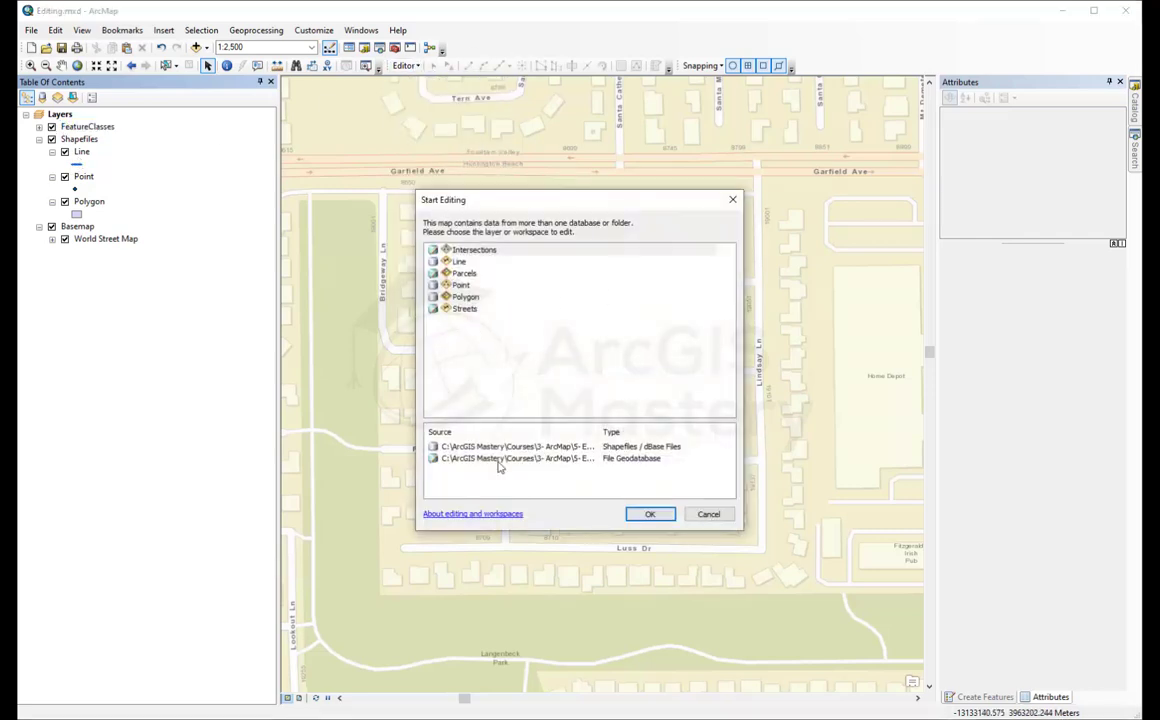
click(507, 450)
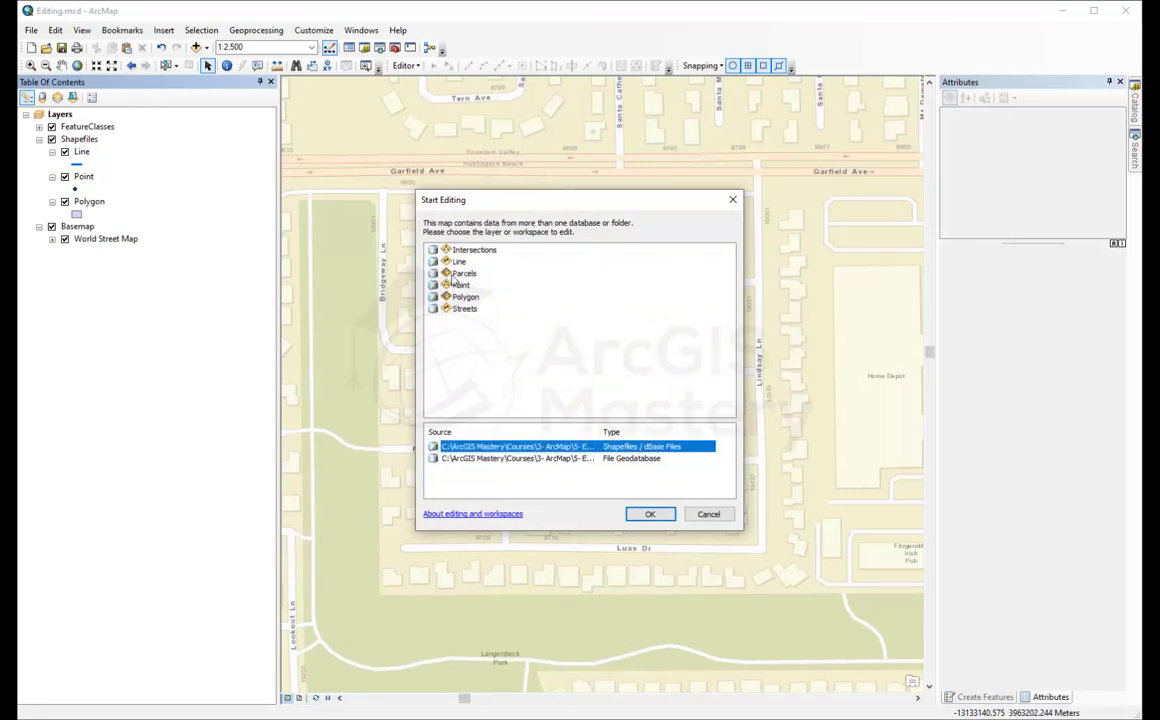
click(649, 515)
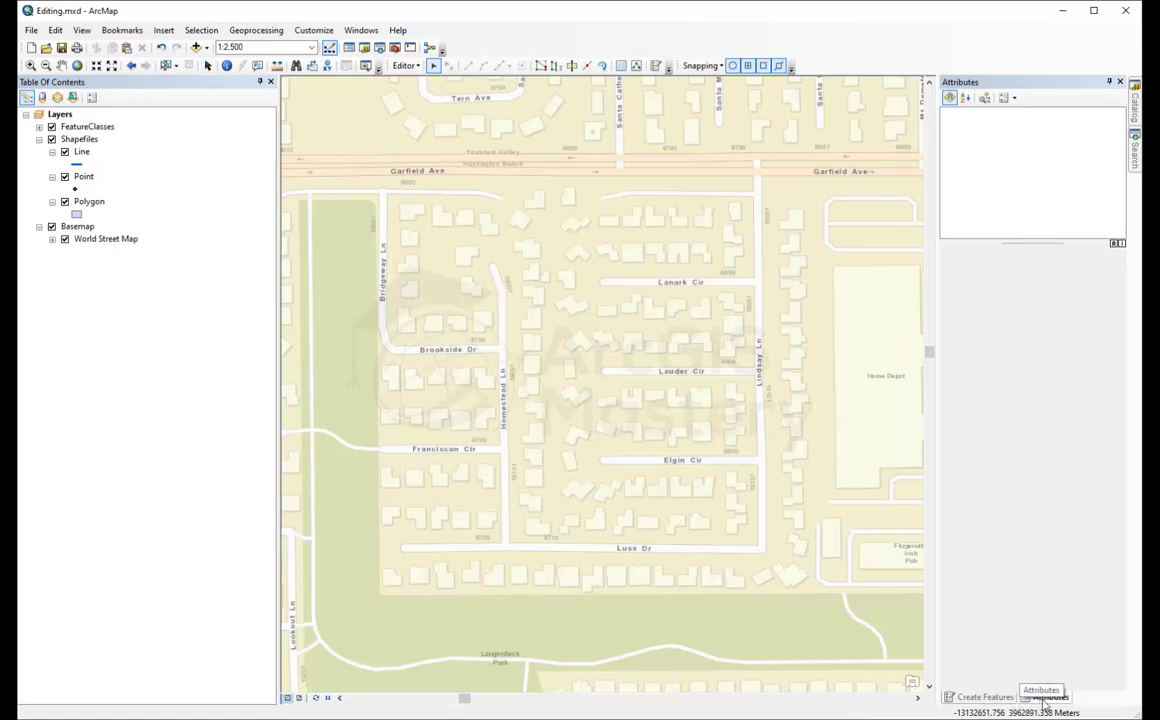
Digitize Lindsay Ln as a Line feature from Garfield Ave to Luss Dr, with a vertex at each side street junction
click(993, 701)
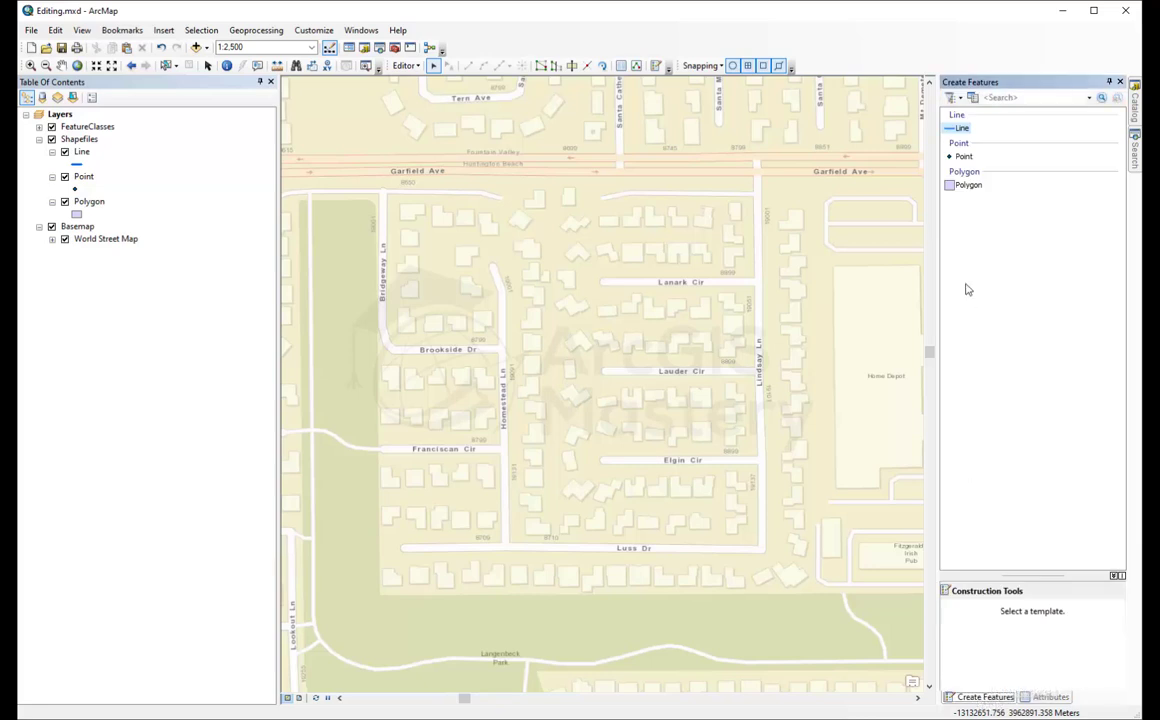
click(961, 129)
click(755, 166)
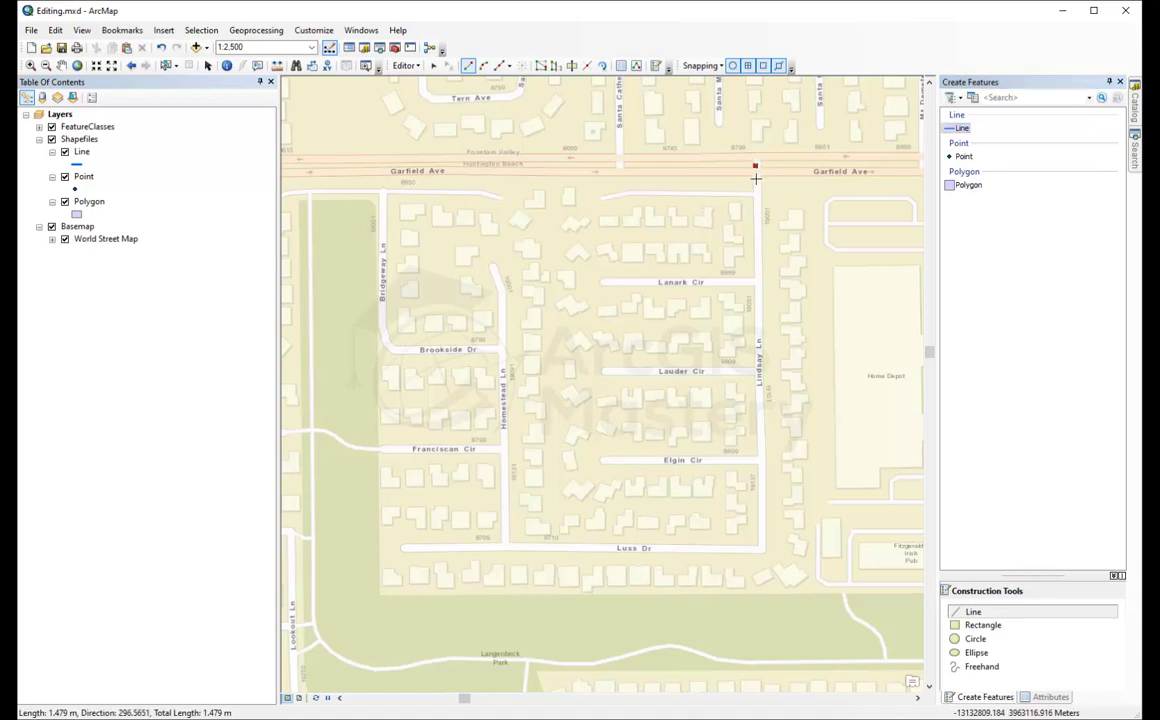
click(757, 193)
click(757, 283)
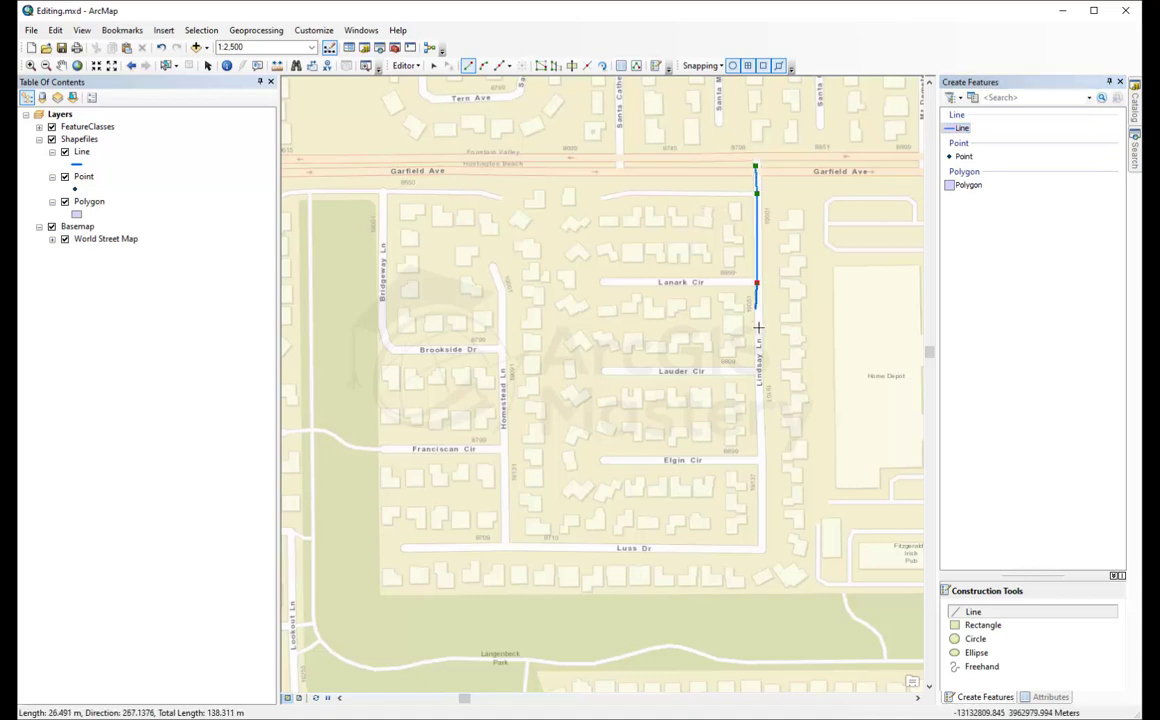
click(758, 371)
click(760, 460)
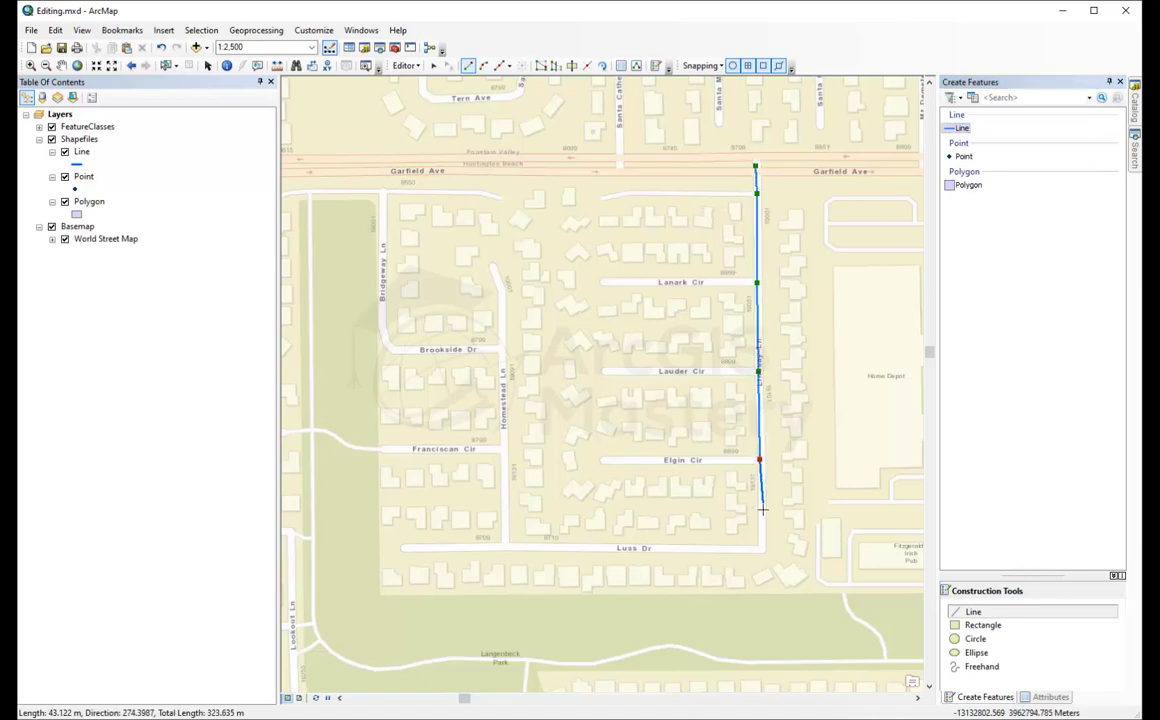
double_click(761, 548)
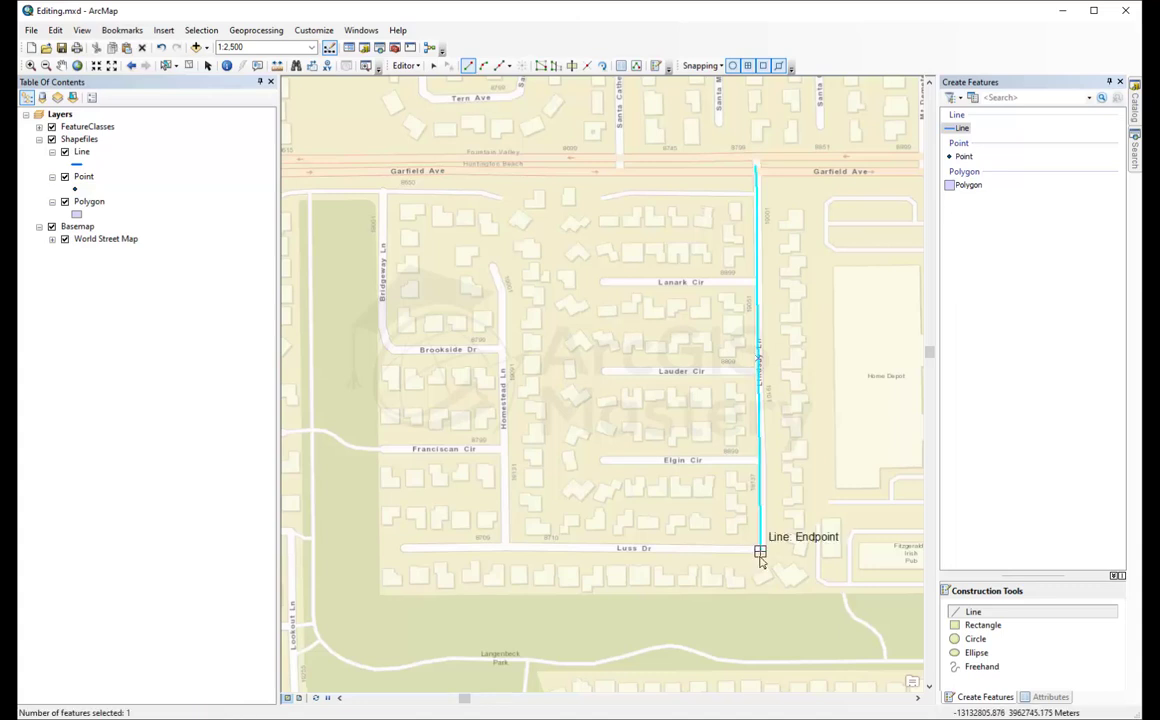
Digitize Luss Dr as a line from the southern end of Lindsay Ln to its western dead end, with a vertex at Homestead Ln
click(760, 548)
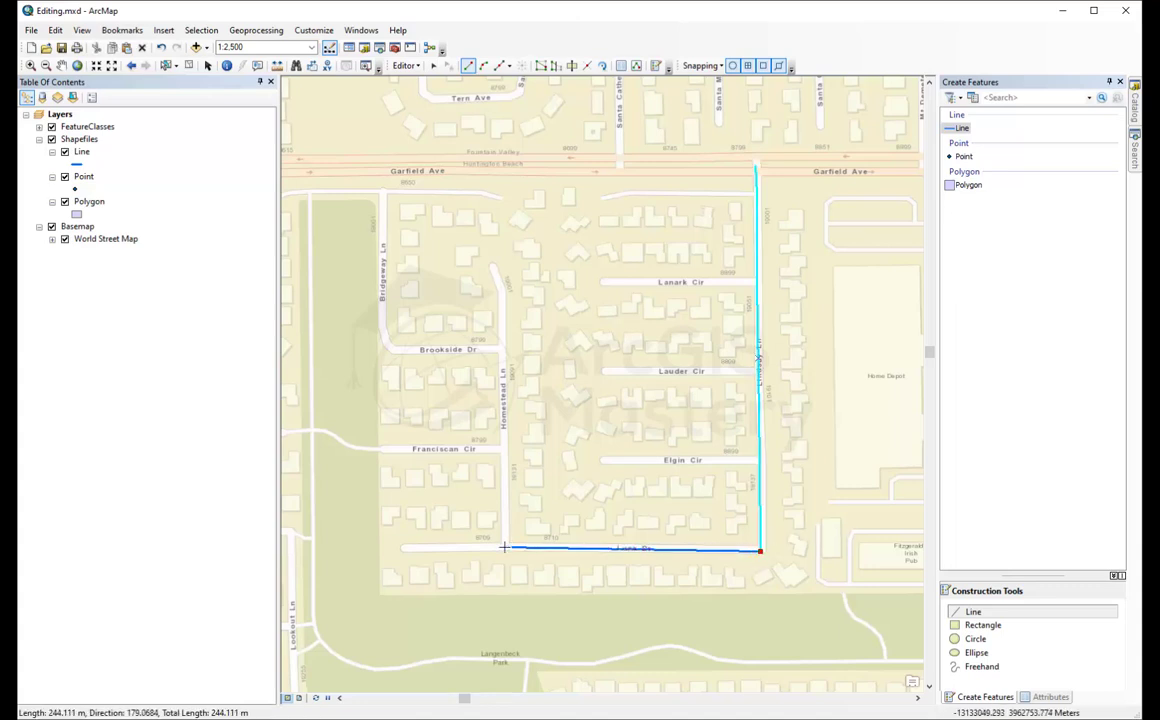
click(506, 547)
double_click(402, 548)
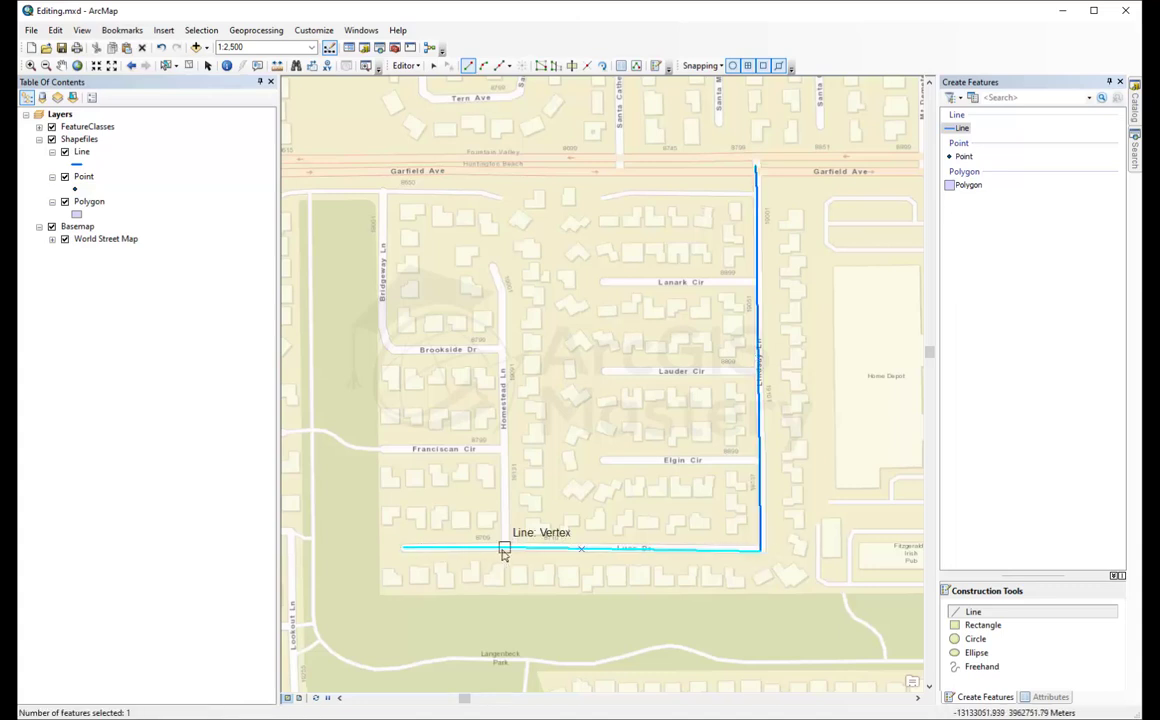
Digitize Homestead Ln from its Luss Dr vertex north to the dead end, with vertices at Franciscan Cir, Brookside Dr and the bend
click(505, 547)
click(503, 449)
click(503, 349)
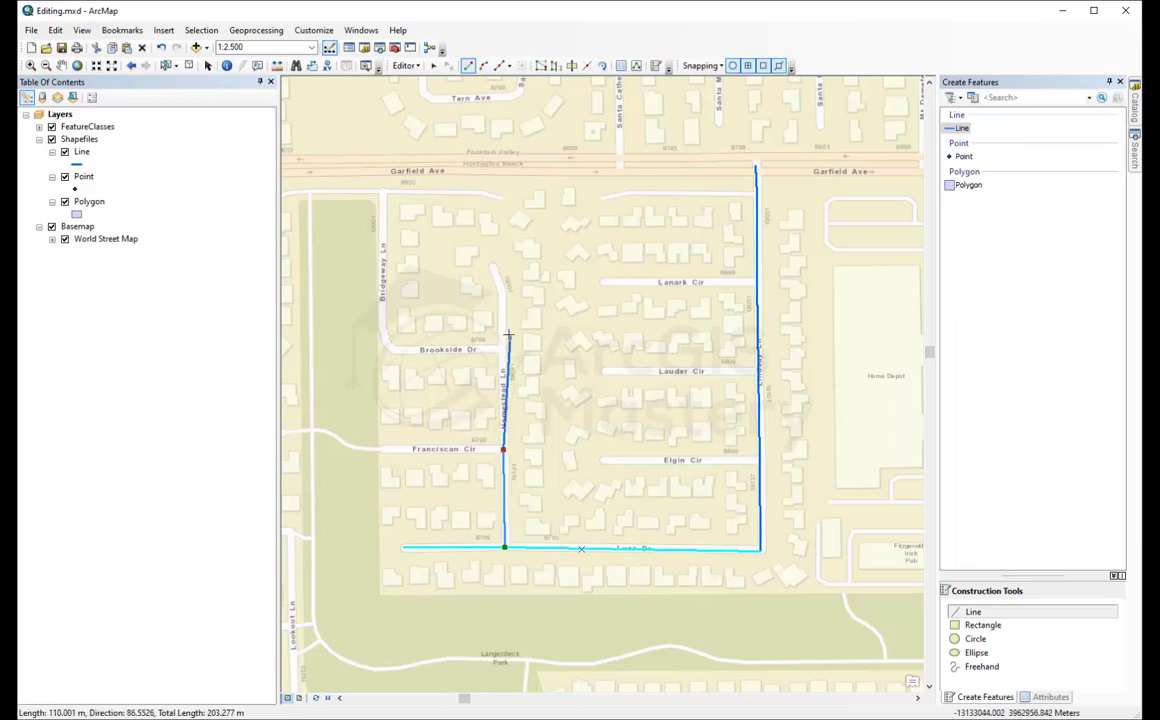
click(501, 289)
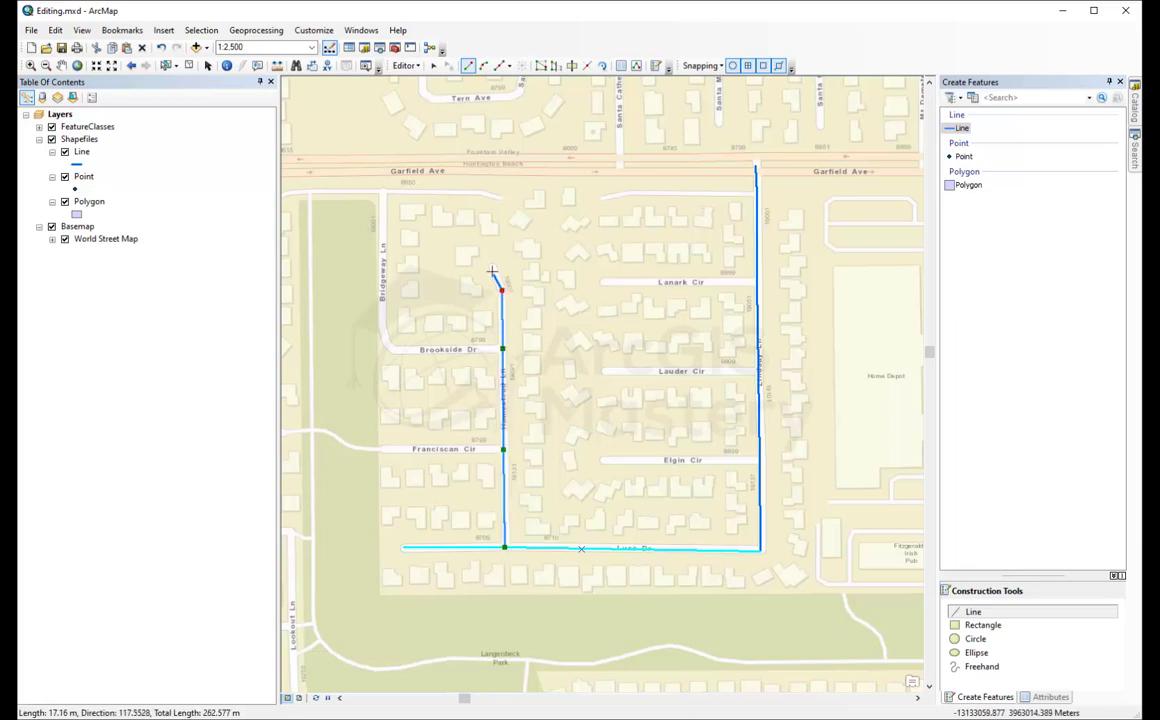
double_click(493, 267)
Digitize one line from Homestead Ln along Brookside Dr, around the curve up Bridgeway Ln and east to the dead end below Garfield Ave
click(503, 349)
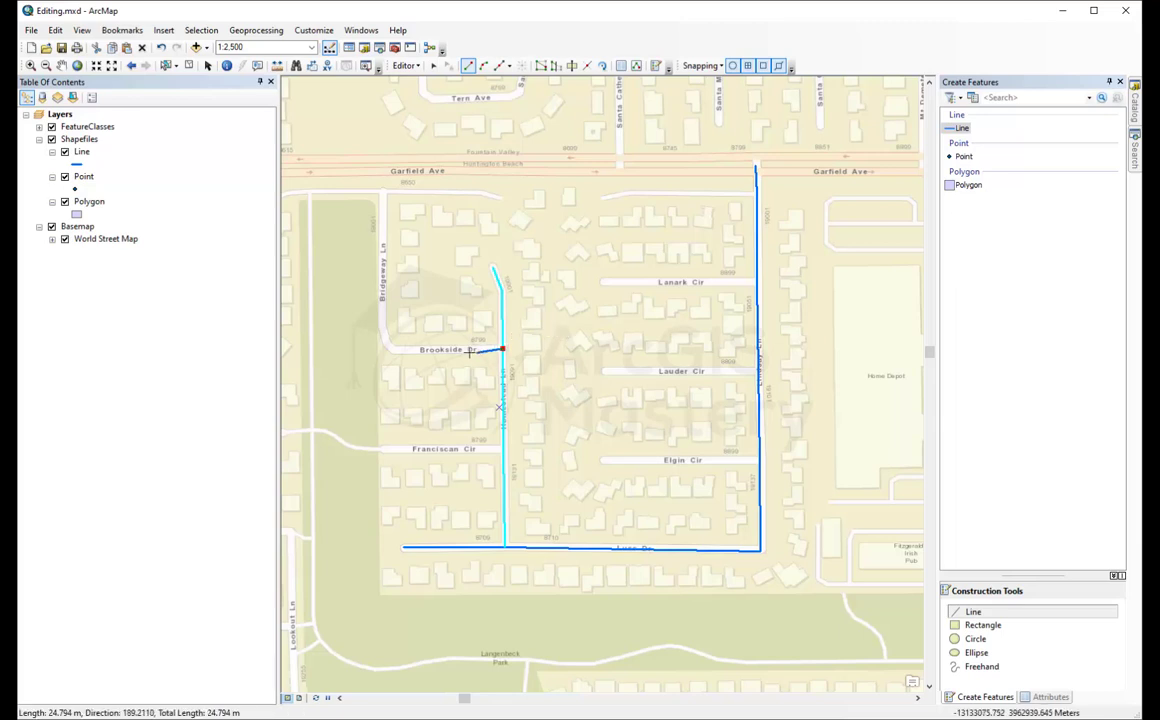
click(406, 350)
click(394, 349)
click(384, 344)
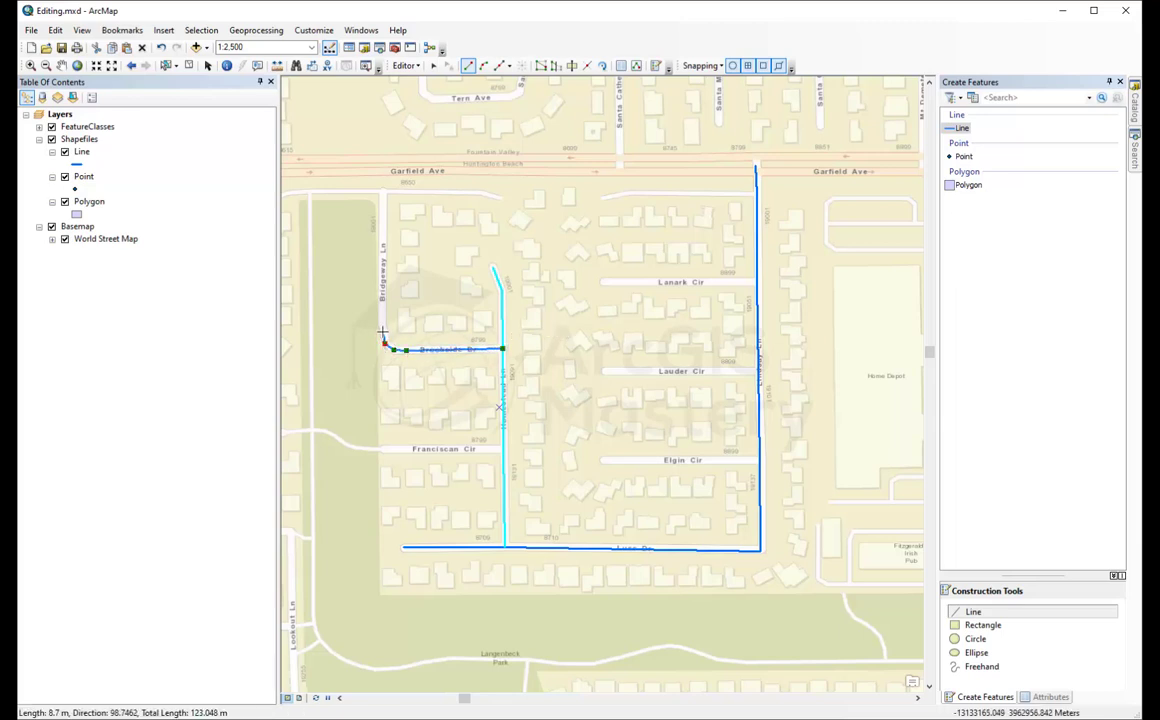
click(383, 329)
click(381, 311)
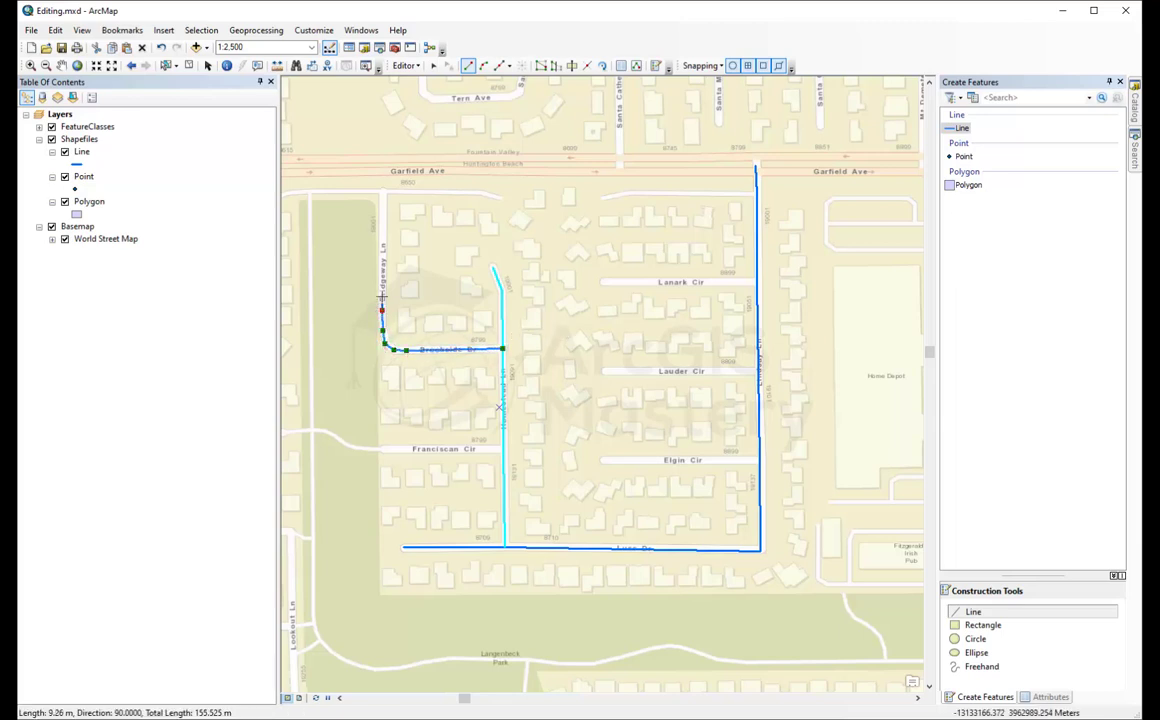
click(383, 189)
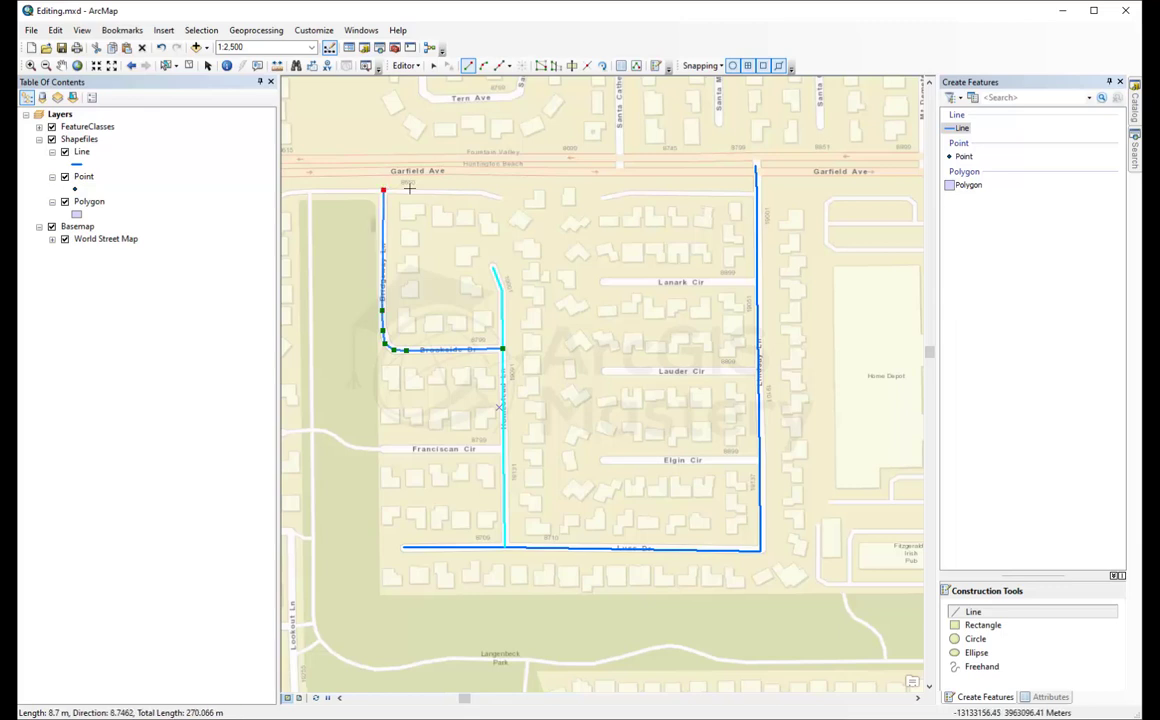
click(482, 192)
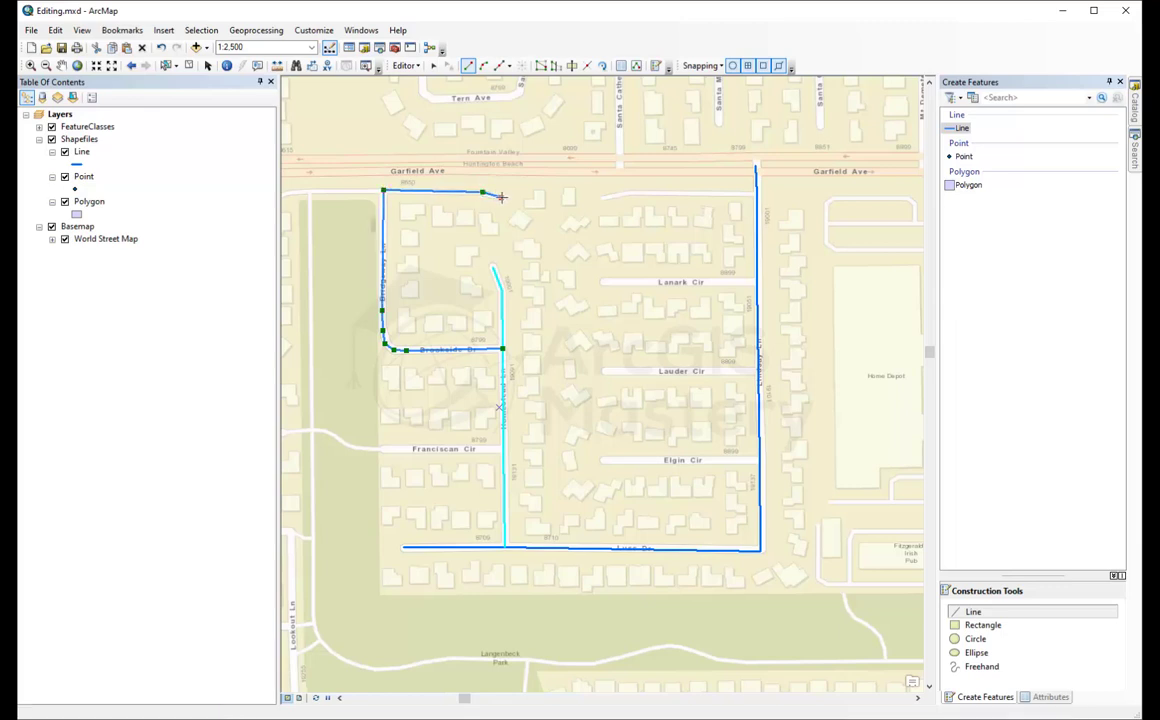
double_click(500, 196)
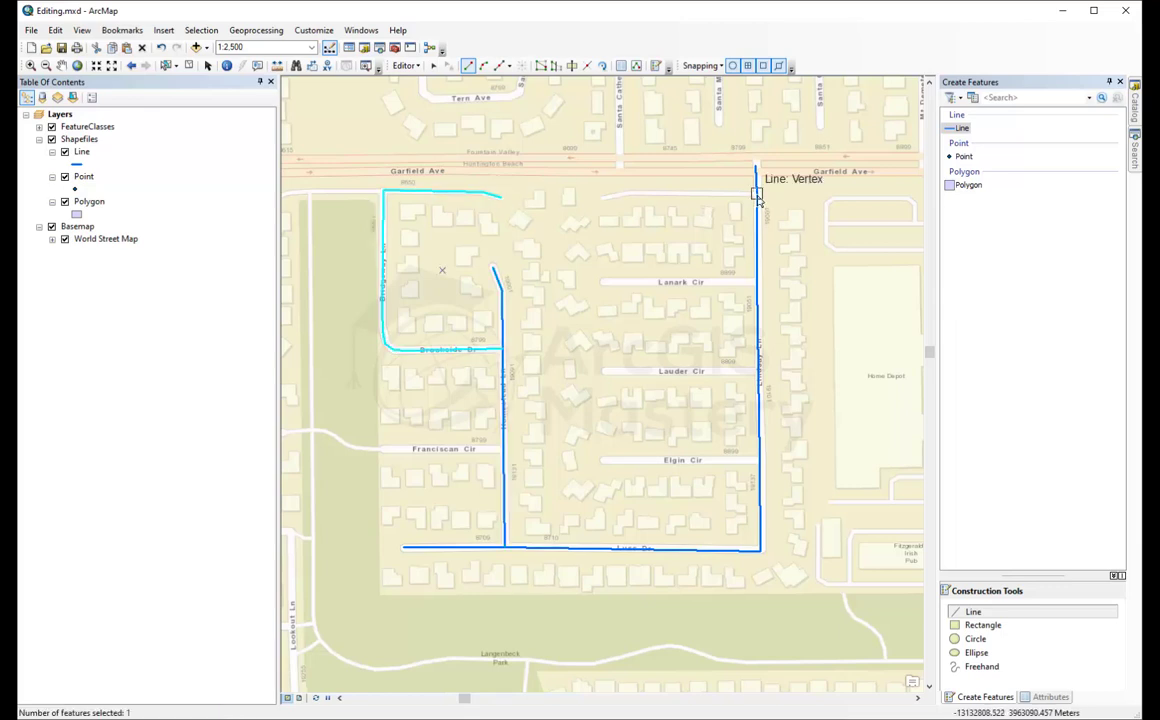
Digitize the unnamed street just south of Garfield Ave from its Lindsay Ln vertex west to the dead end, with a vertex at the bend
click(757, 193)
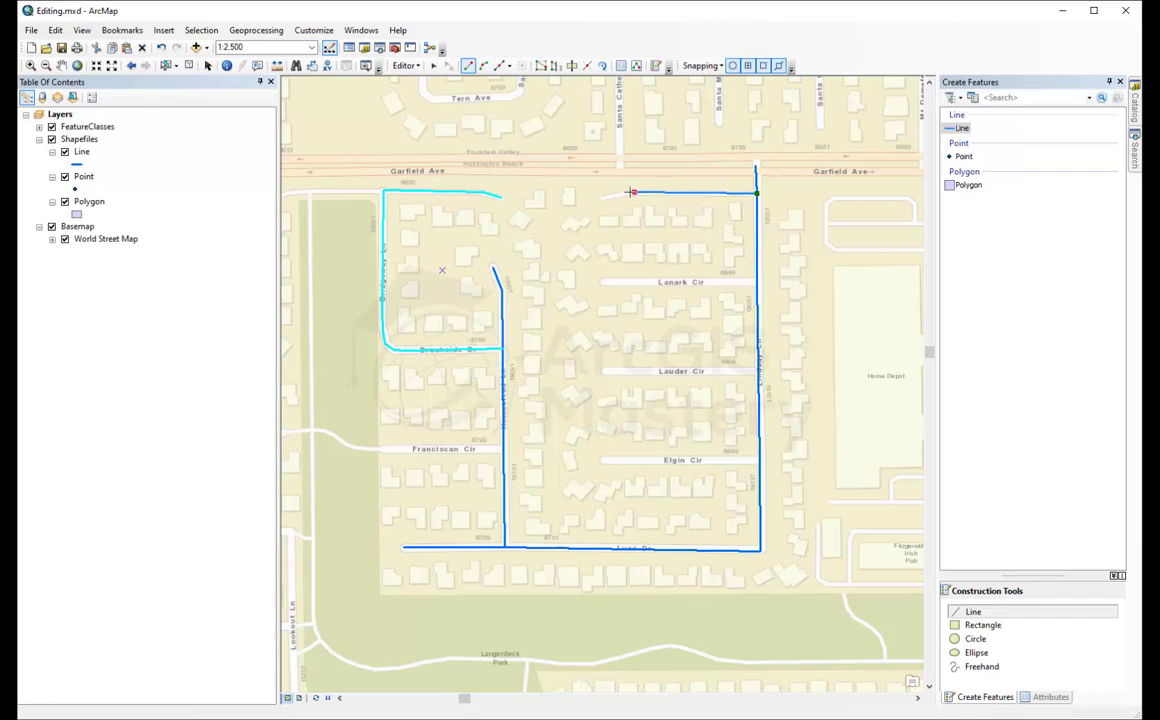
click(632, 191)
double_click(602, 199)
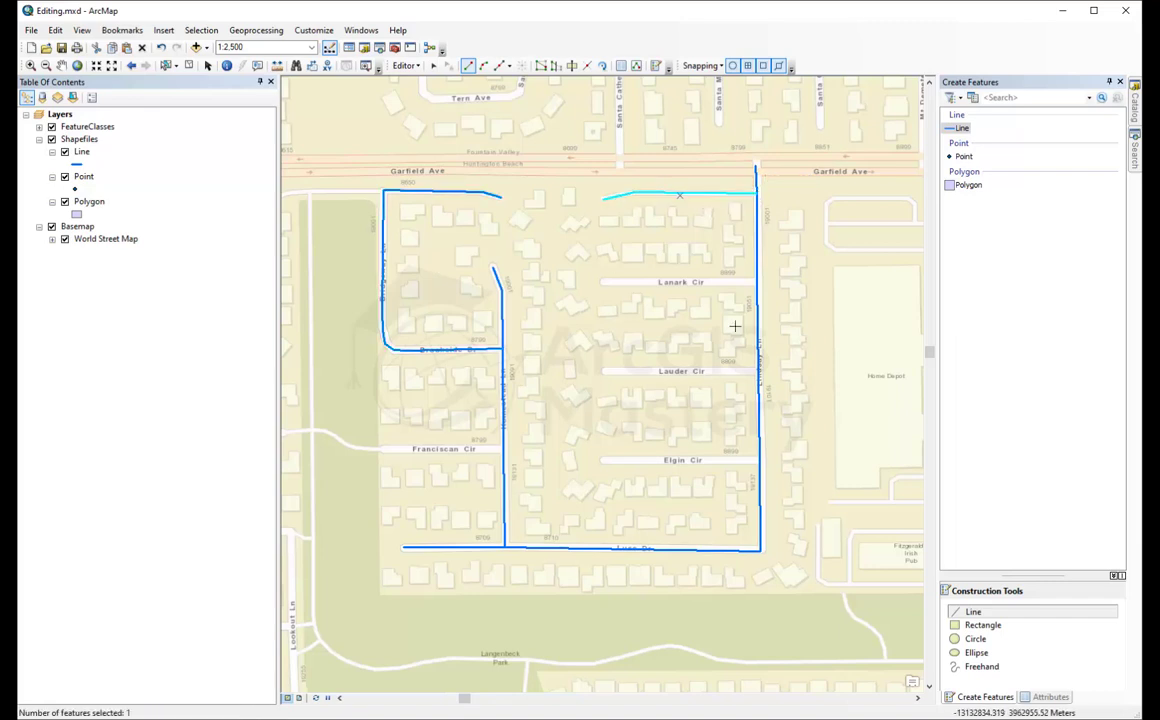
Digitize Lanark Cir and Lauder Cir as separate lines, each from its Lindsay Ln vertex west to the dead end
click(757, 283)
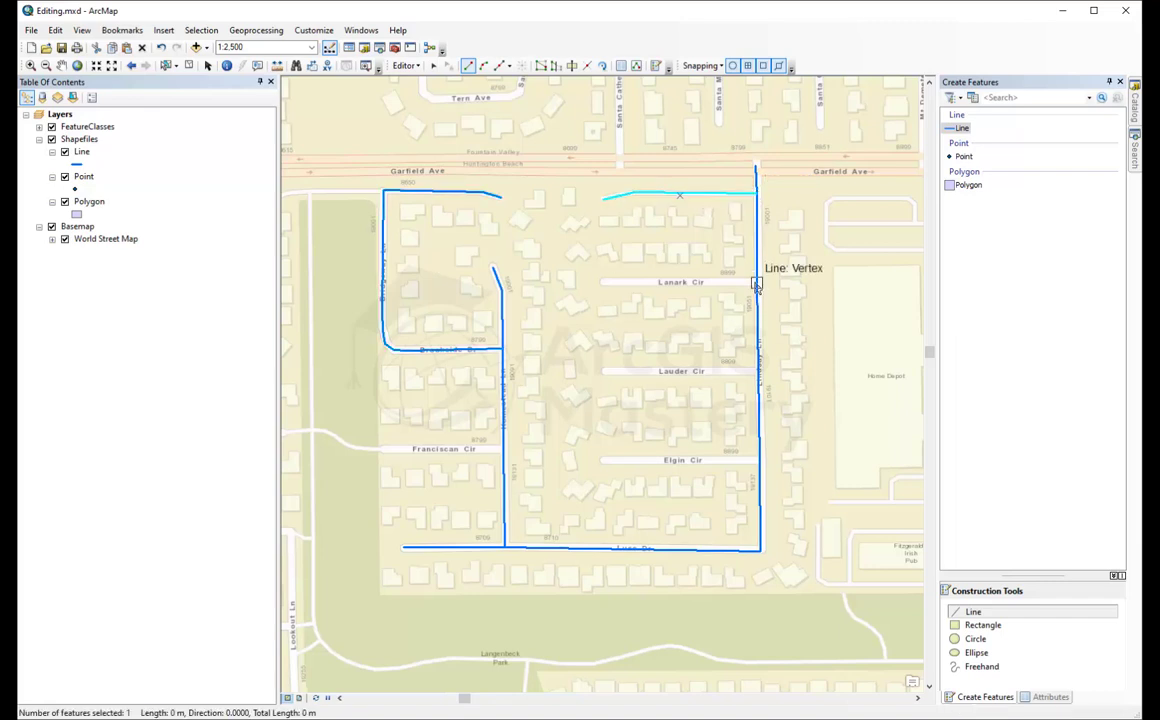
double_click(603, 281)
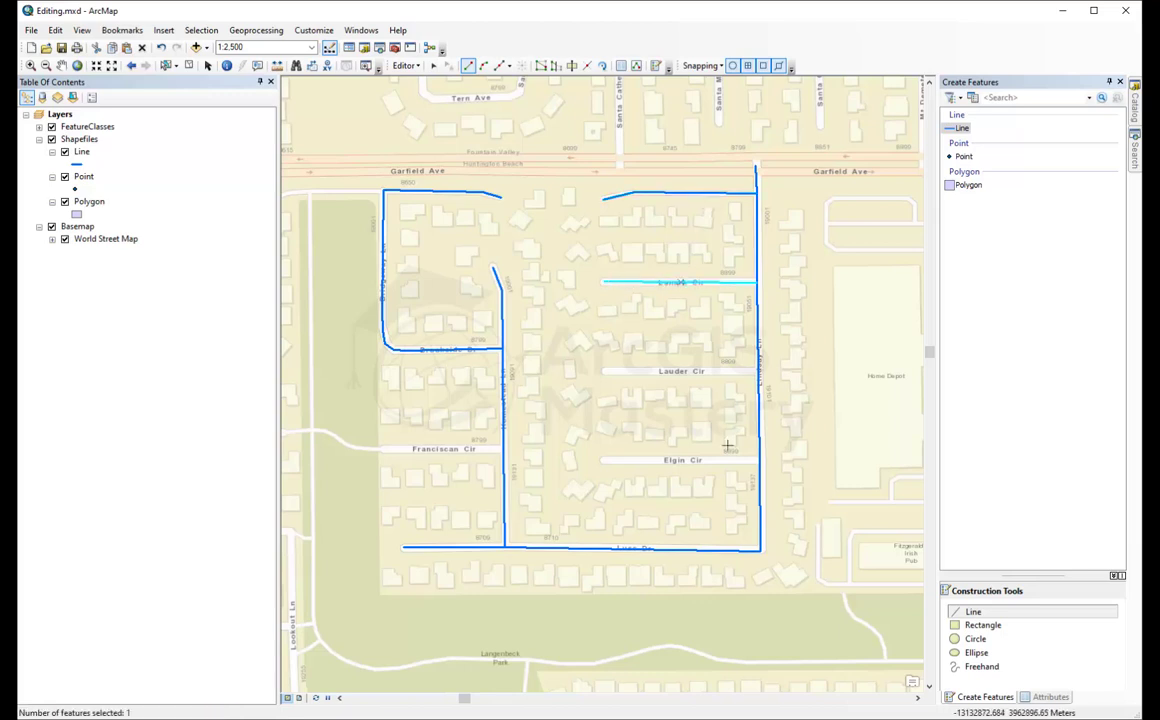
click(757, 371)
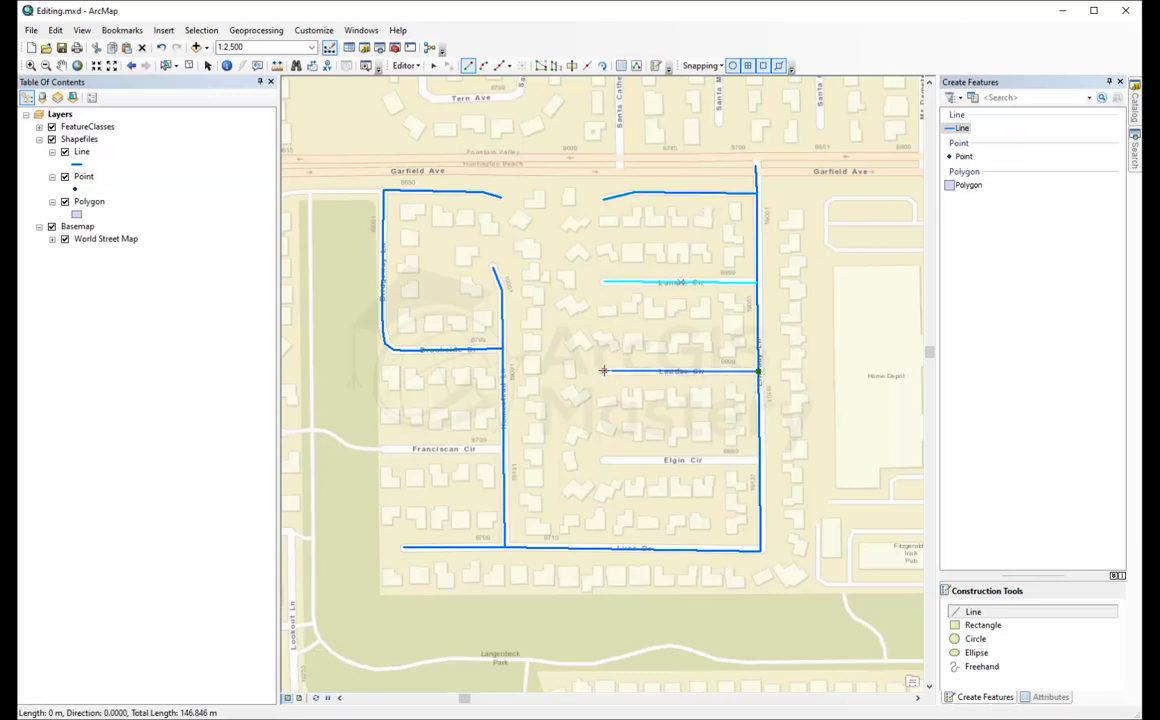
double_click(603, 371)
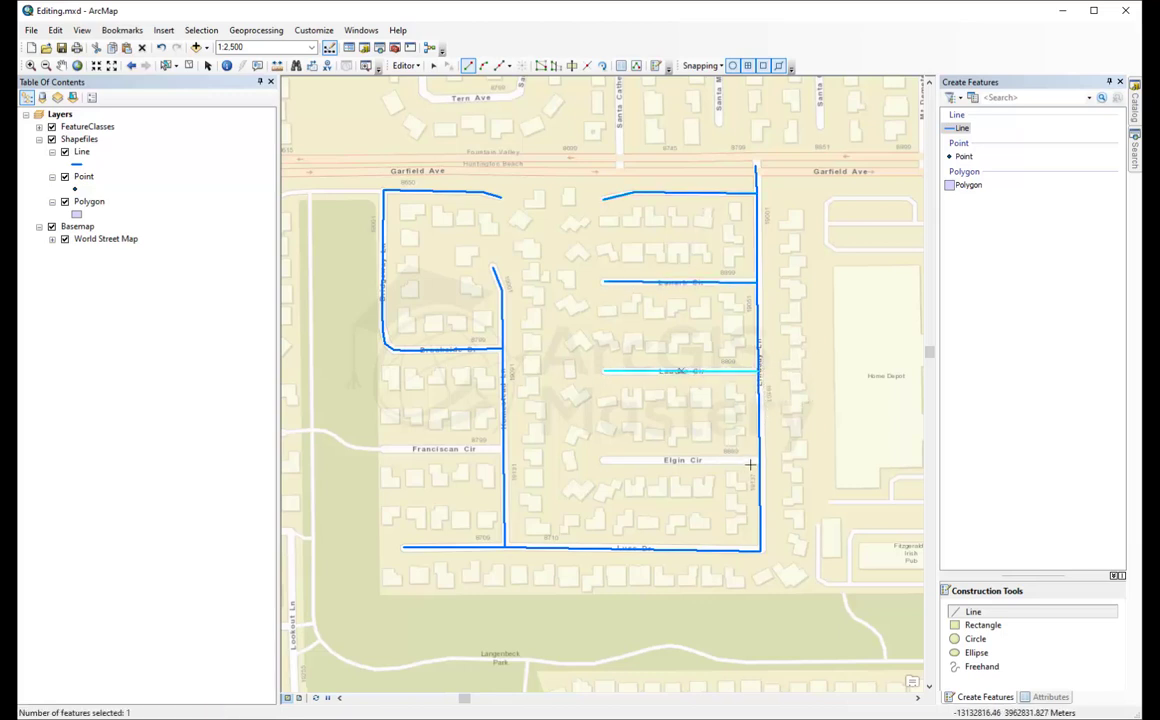
Digitize Franciscan Cir from its Homestead Ln vertex west and along the curved path through the park to the north-south path
click(503, 451)
click(384, 450)
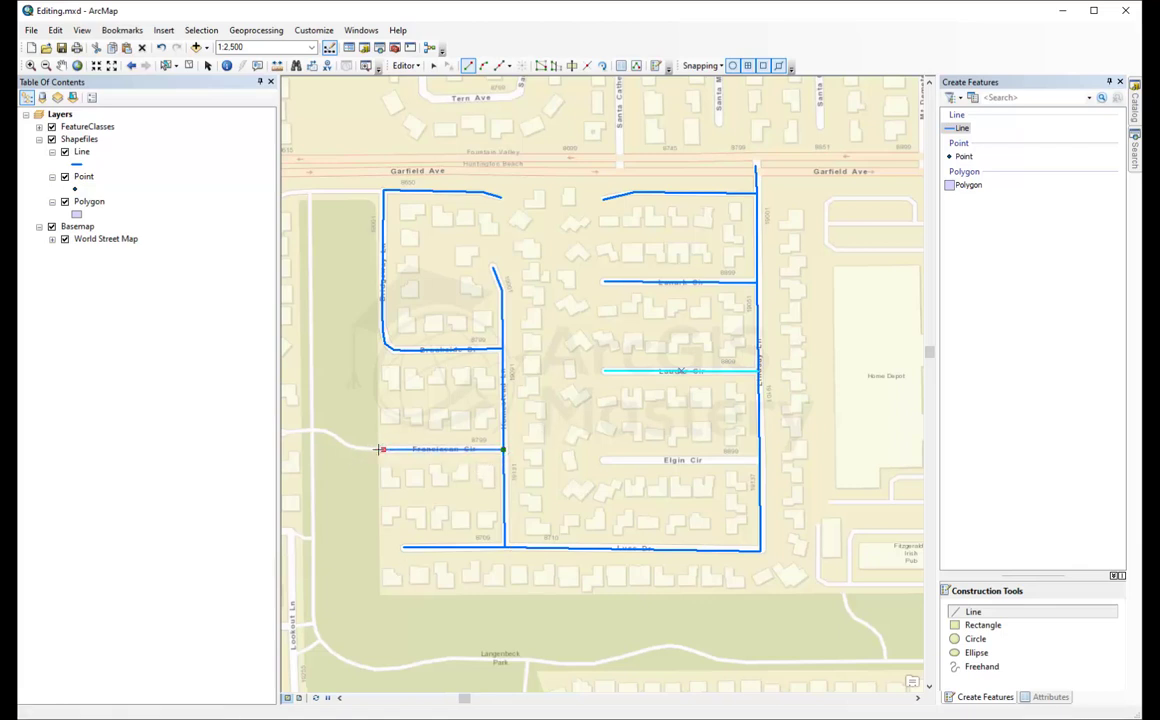
click(364, 449)
click(351, 444)
click(340, 440)
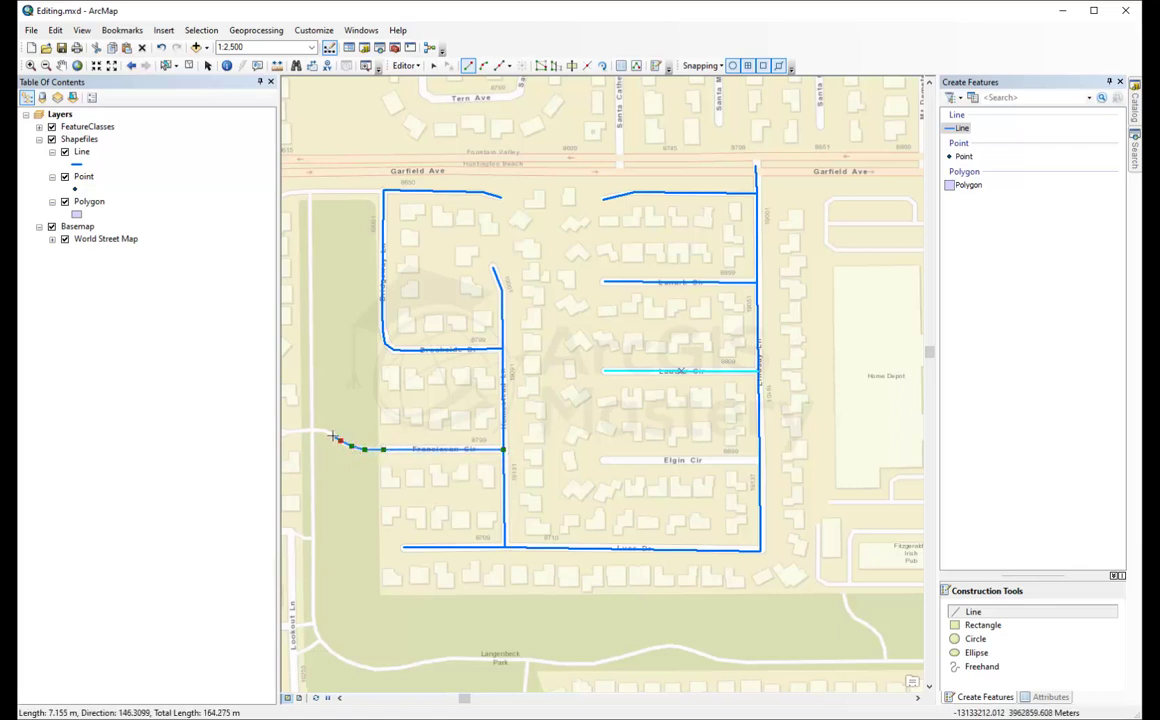
click(332, 435)
click(320, 432)
double_click(311, 430)
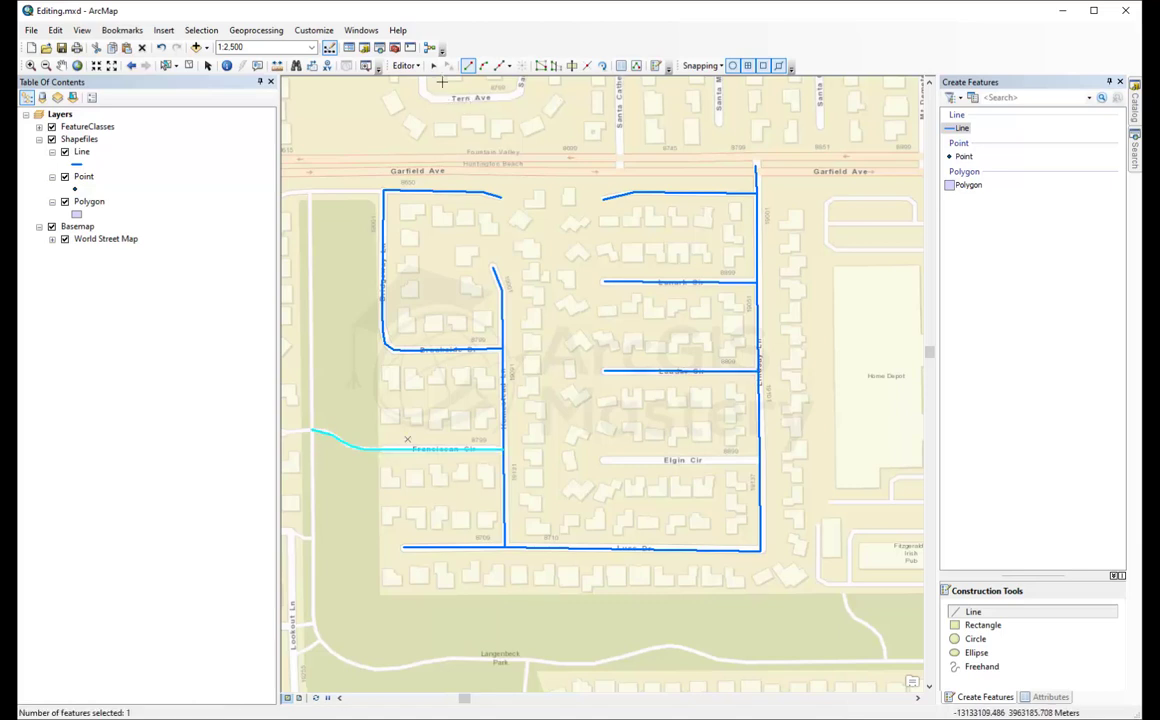
Digitize two neighbouring houses between Lauder Cir and Elgin Cir as separate four-corner Polygon features
click(966, 185)
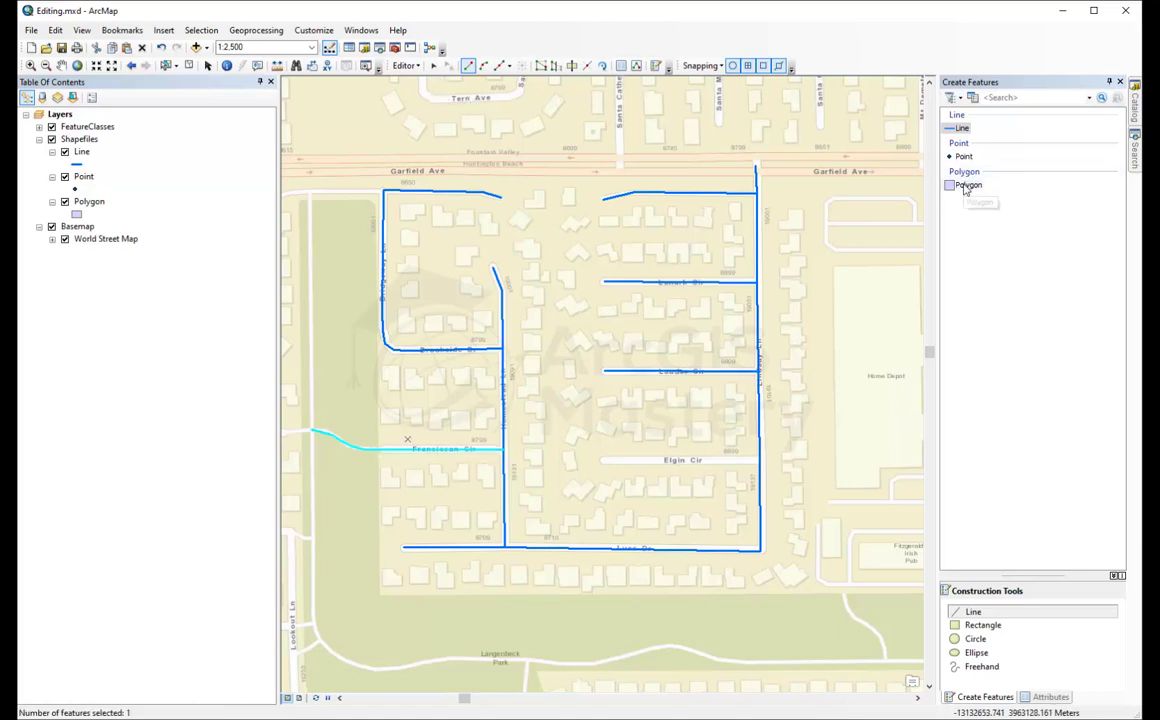
click(690, 386)
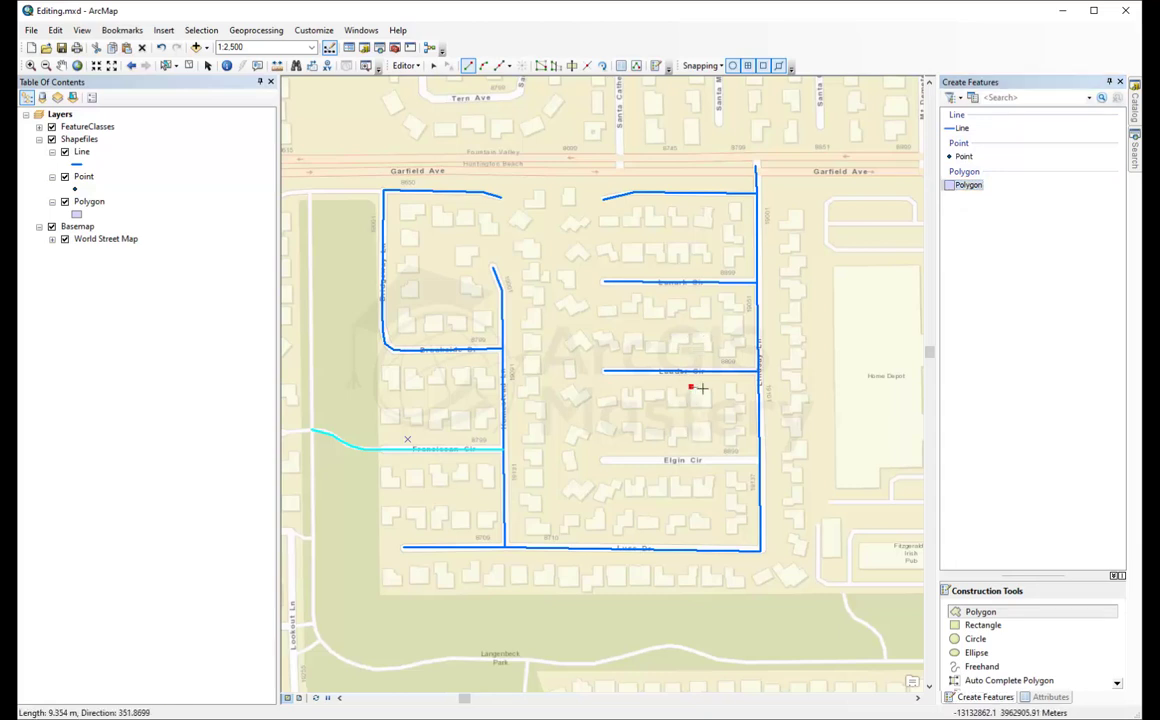
click(711, 388)
click(710, 407)
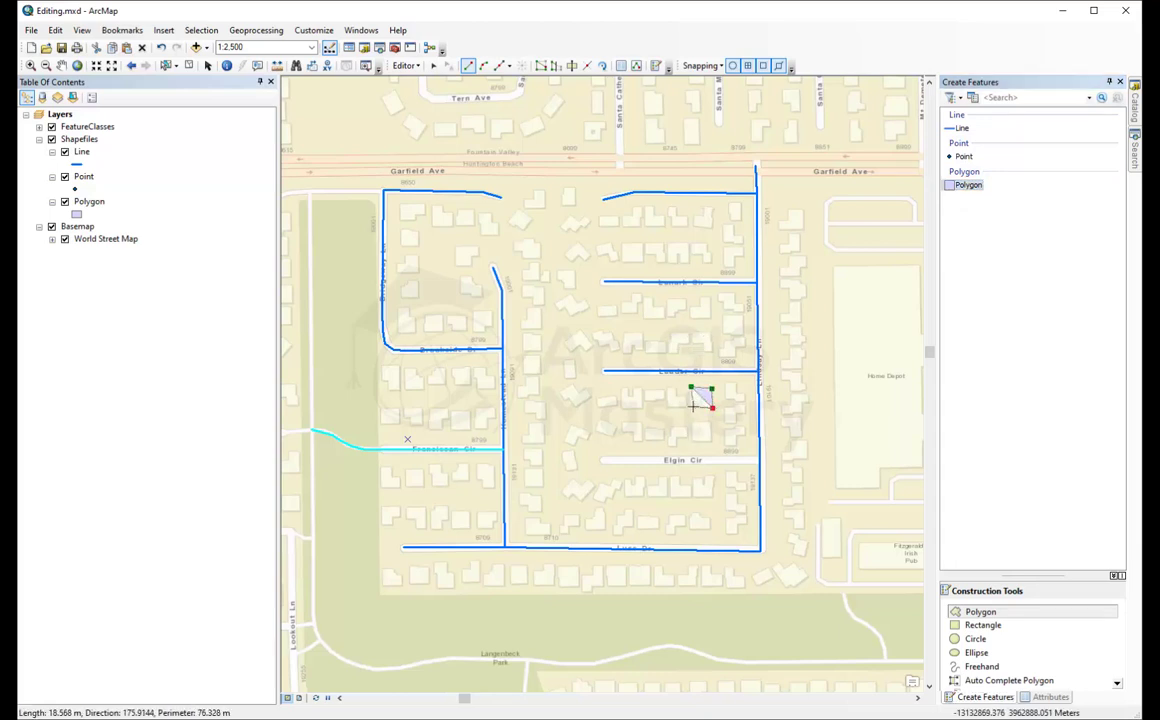
double_click(691, 407)
click(691, 421)
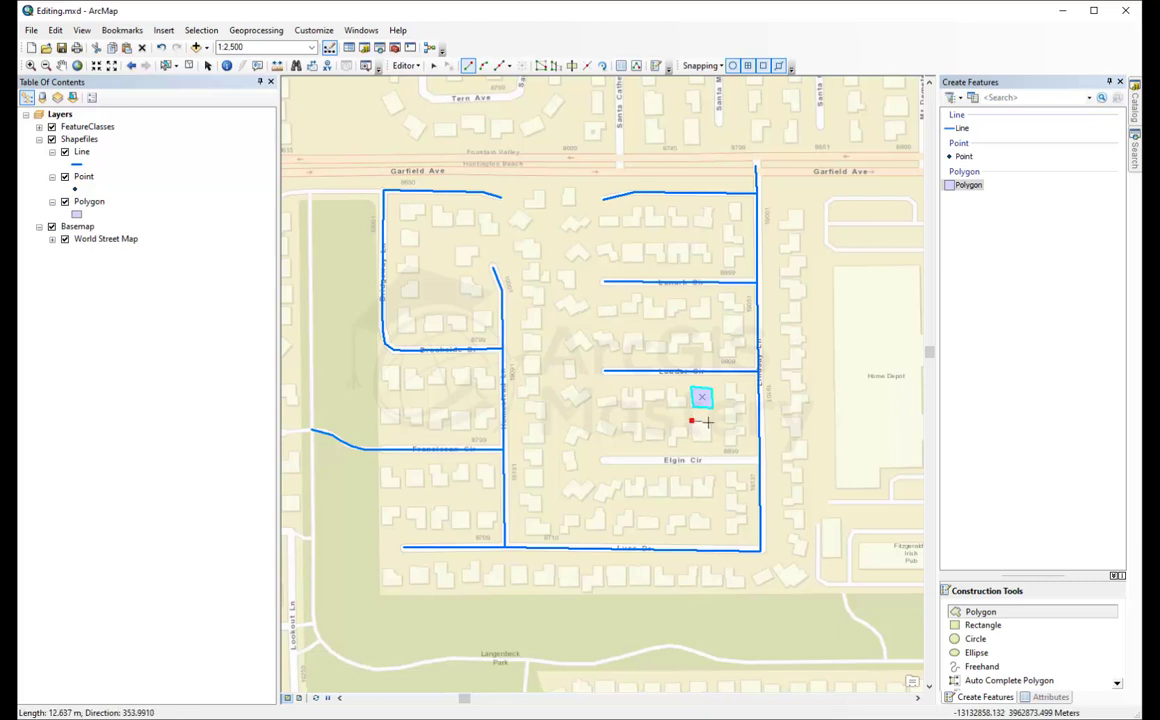
click(711, 422)
click(711, 441)
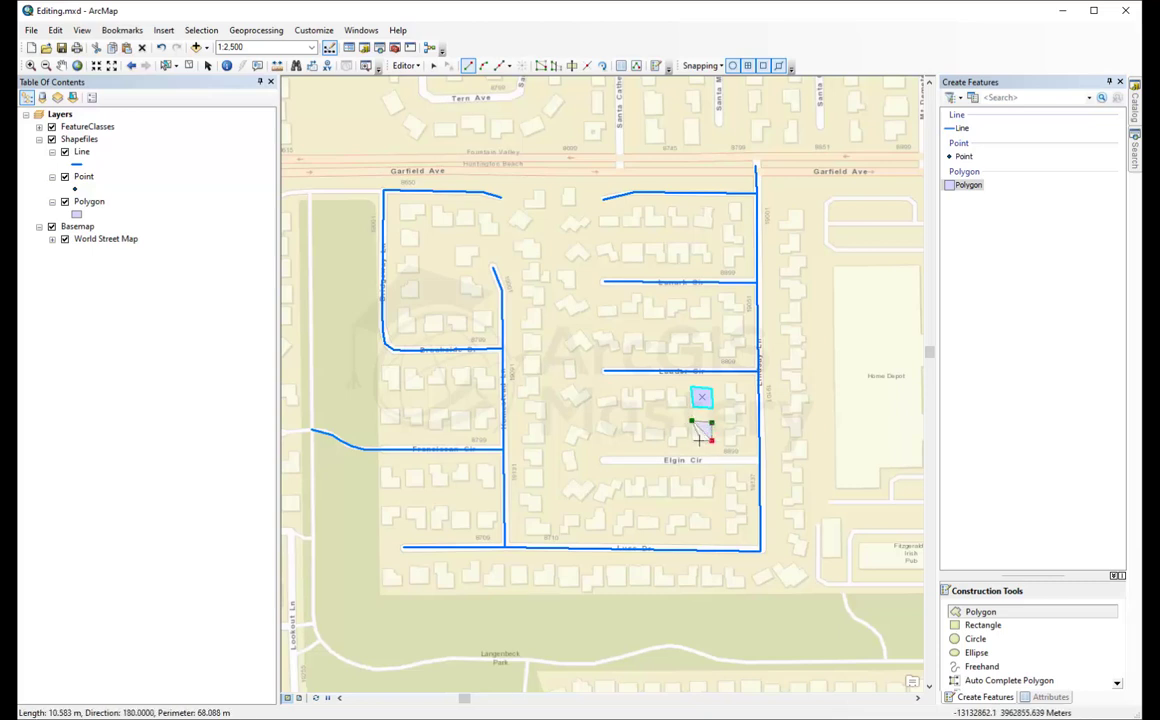
double_click(691, 441)
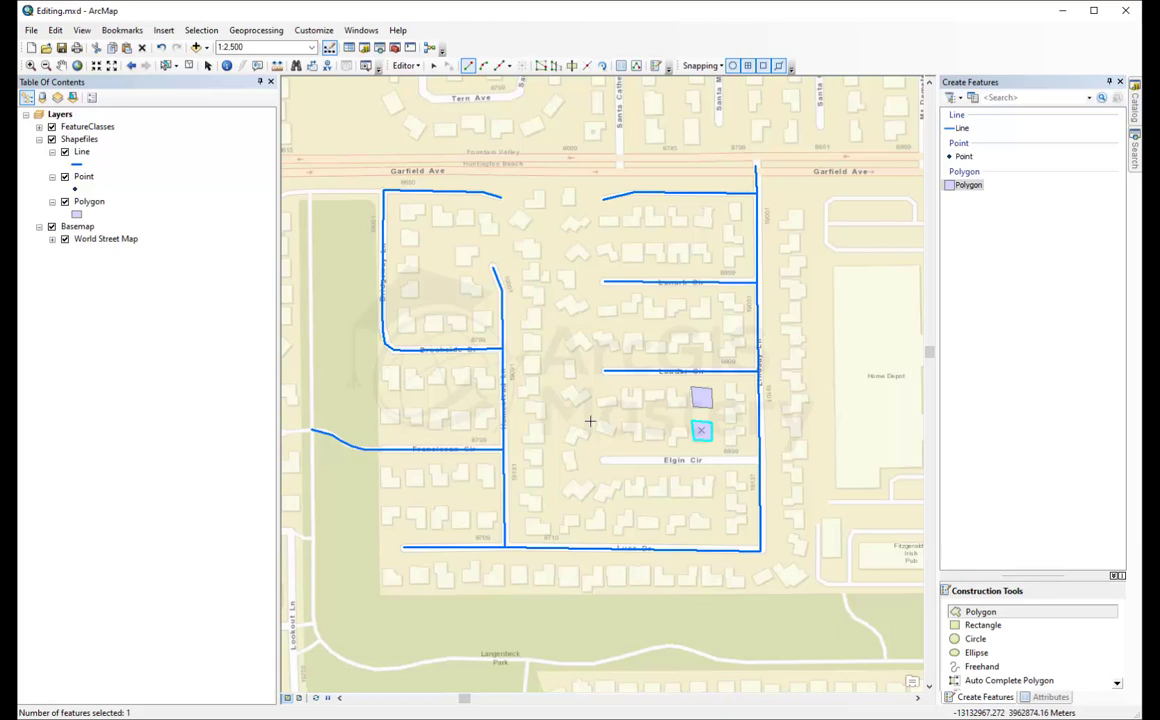
Place Point features on two houses south of Lanark Cir and on one house just east of Homestead Ln
drag(604, 409, 642, 421)
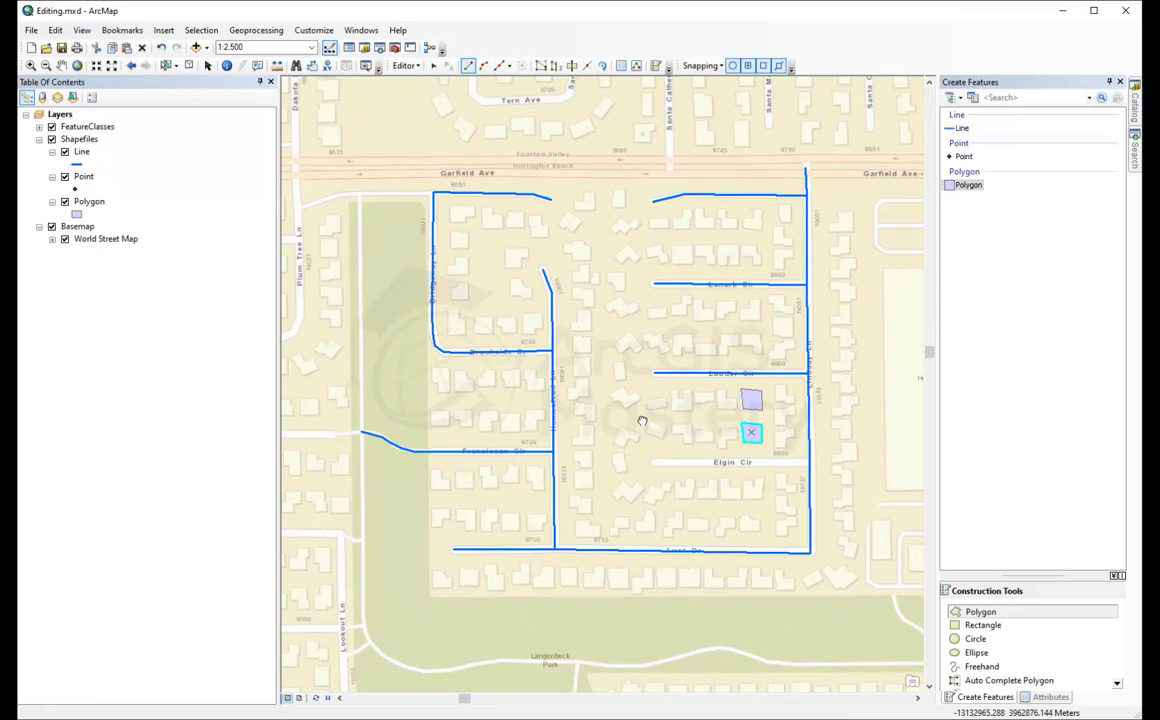
click(963, 157)
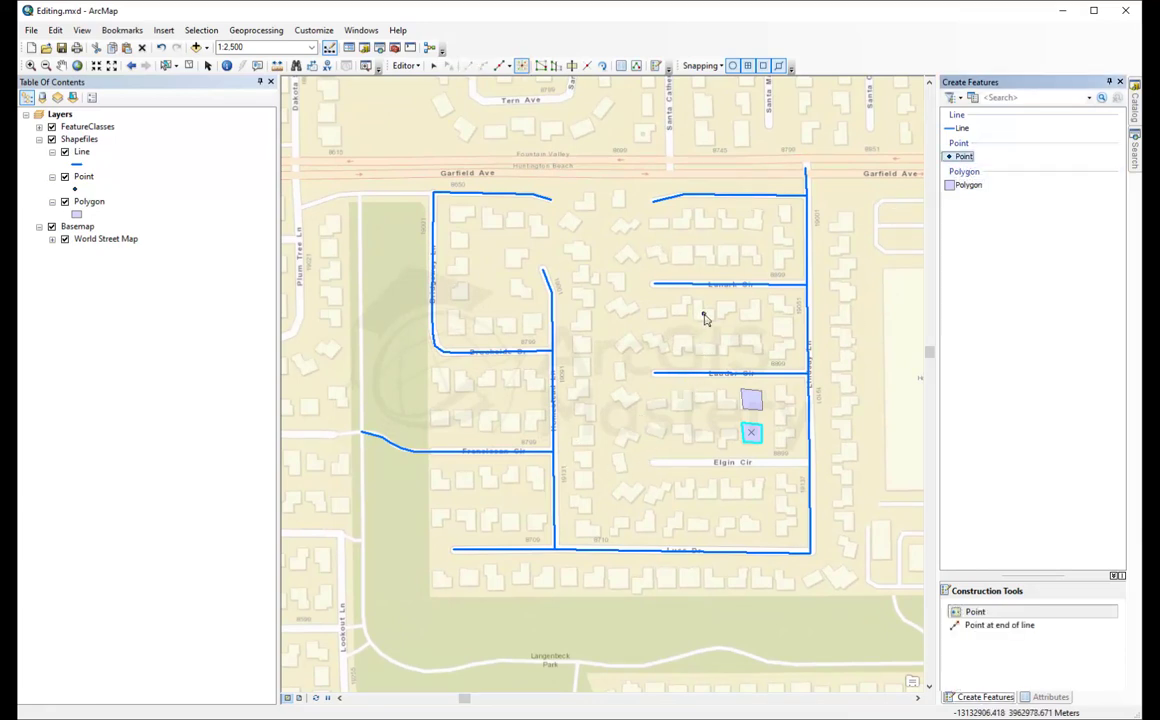
click(705, 317)
click(622, 310)
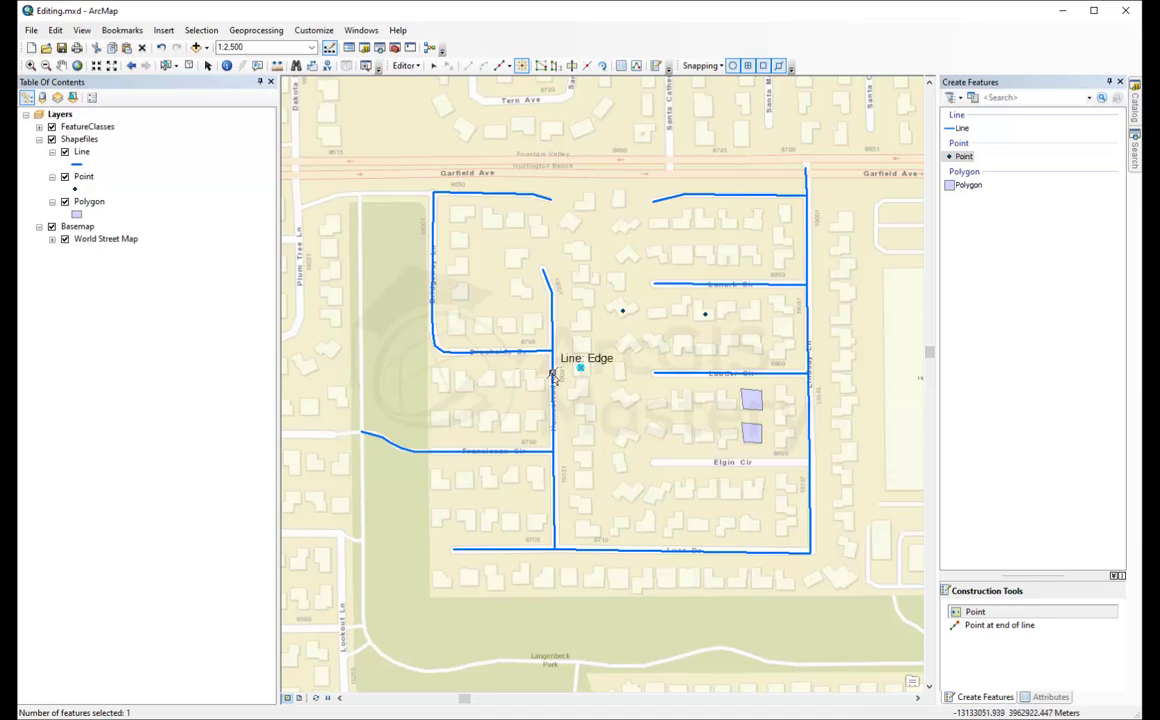
click(303, 348)
Stop the editing session and save the shapefile edits
click(405, 67)
click(425, 96)
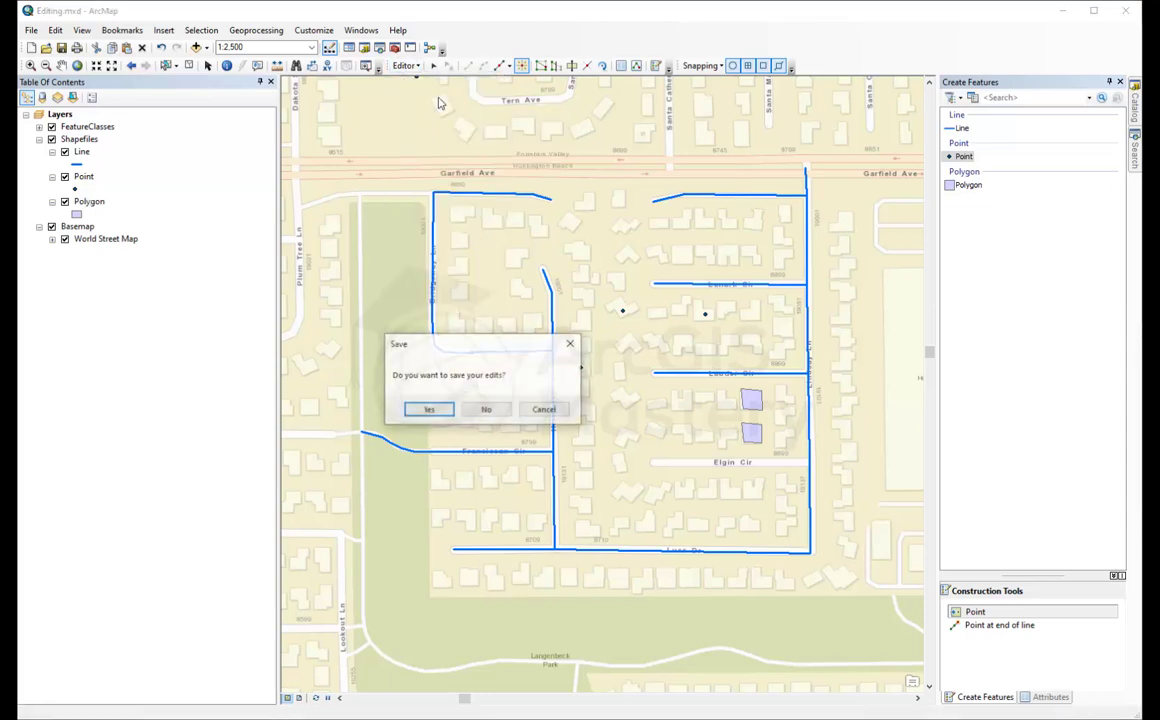
click(429, 411)
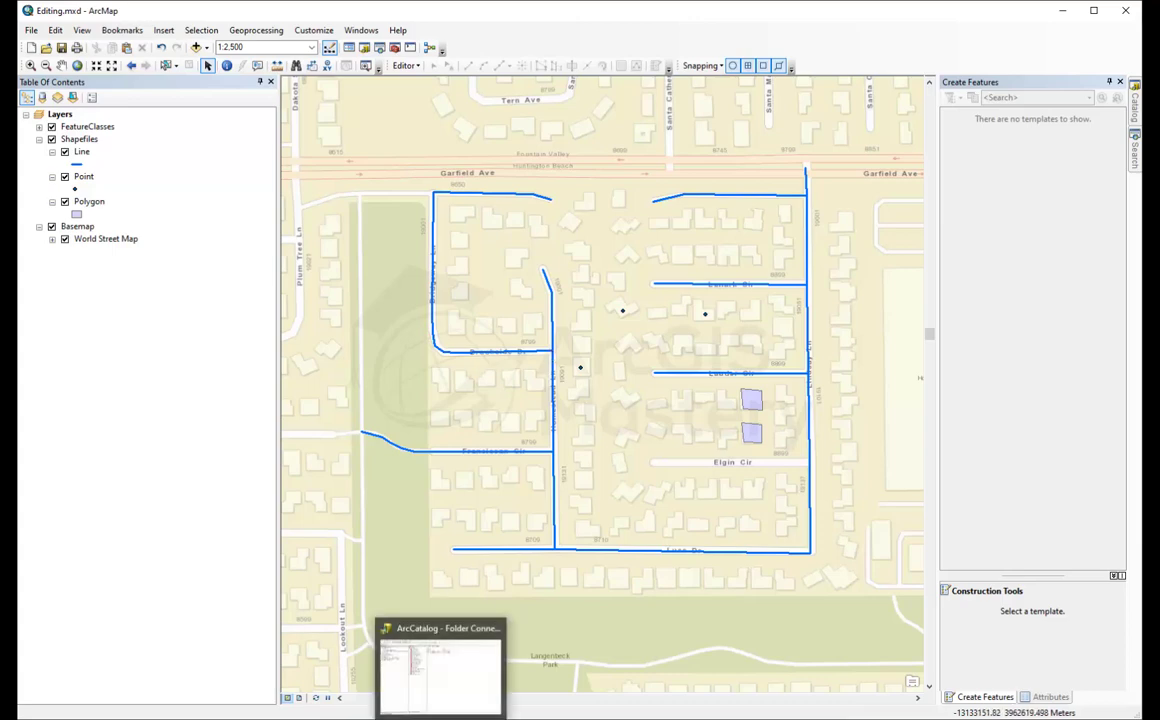
Switch to ArcCatalog and start a new network dataset from Line.shp in the Editing Data folder, named Routing, with turns modelled
click(410, 600)
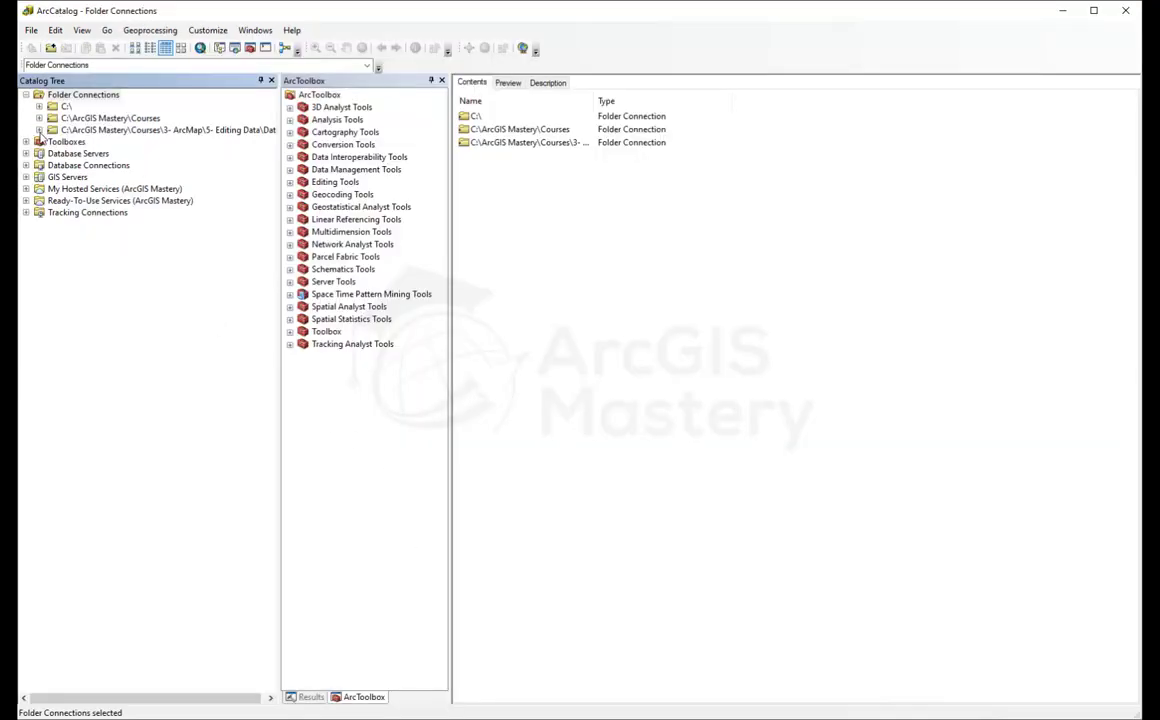
click(39, 130)
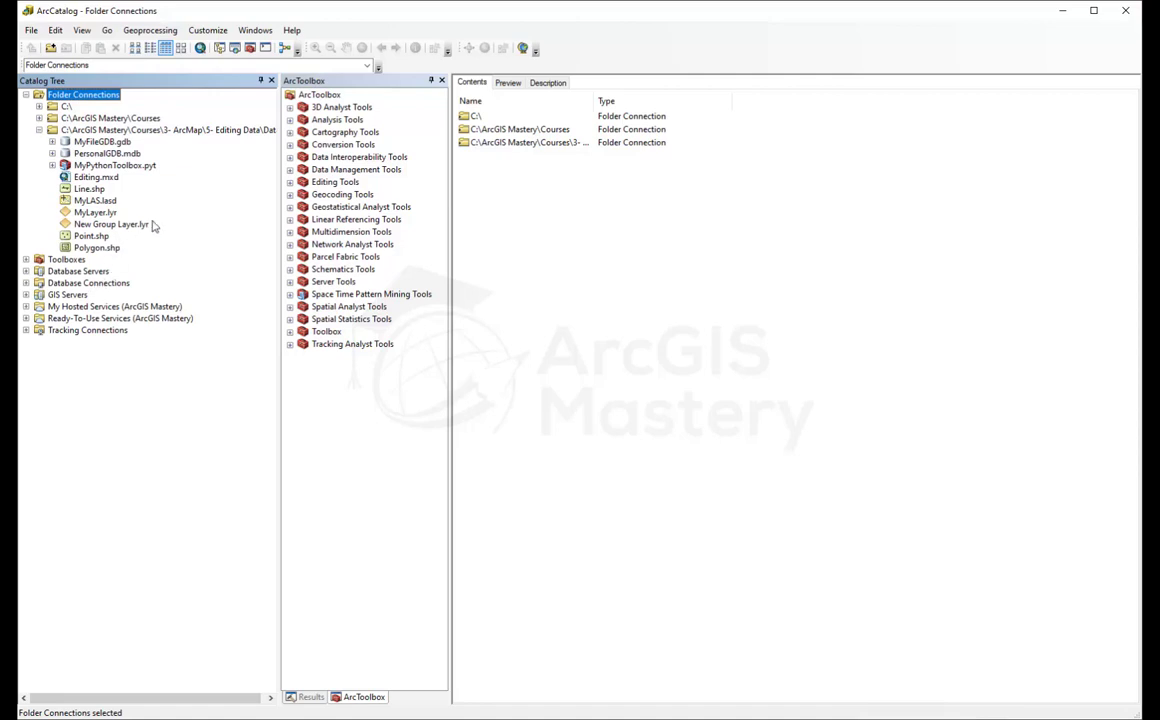
click(80, 201)
right_click(80, 202)
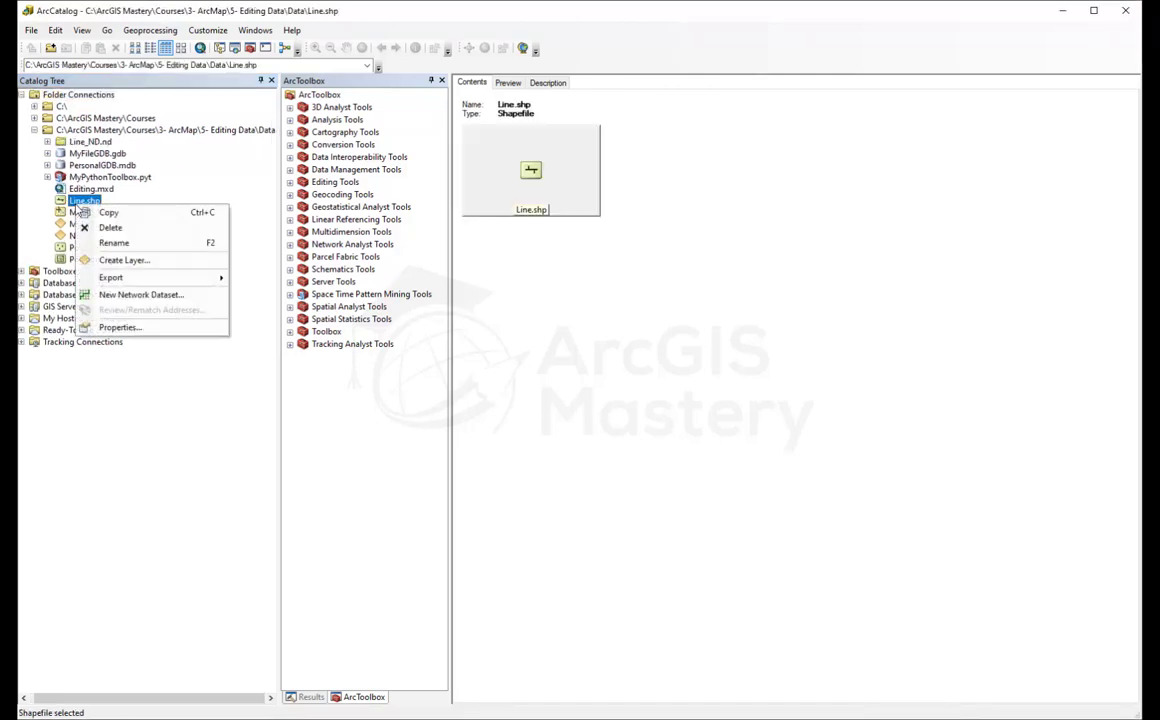
click(172, 296)
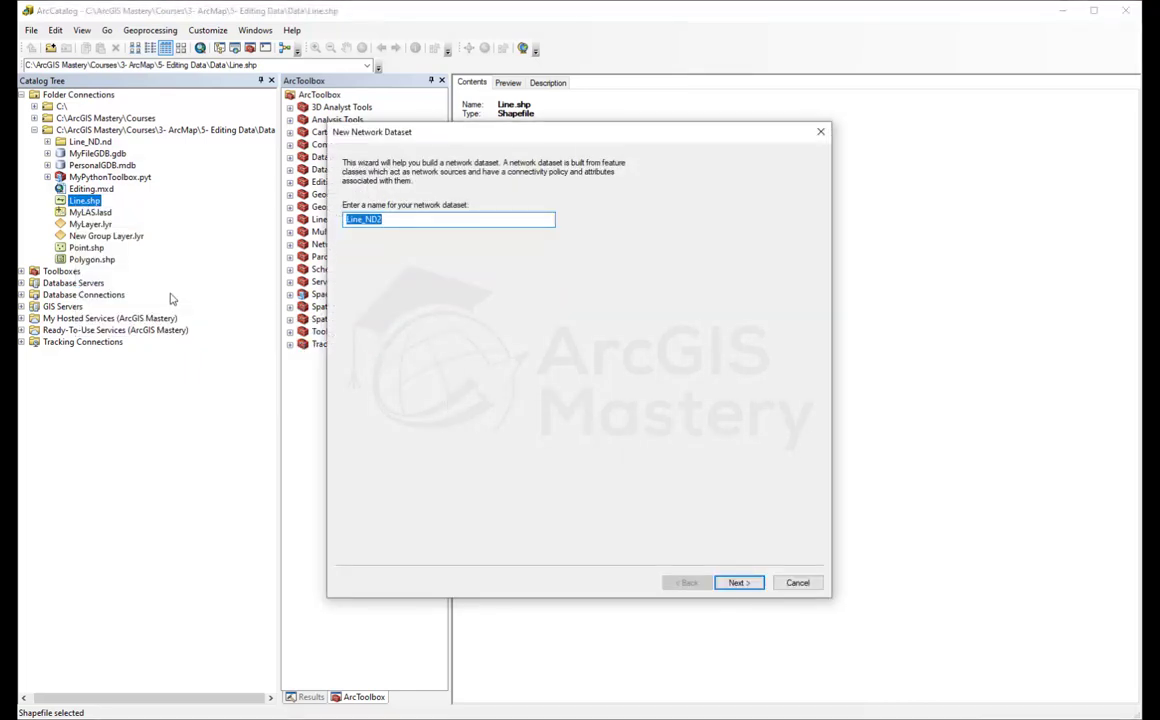
text(Routing)
click(738, 583)
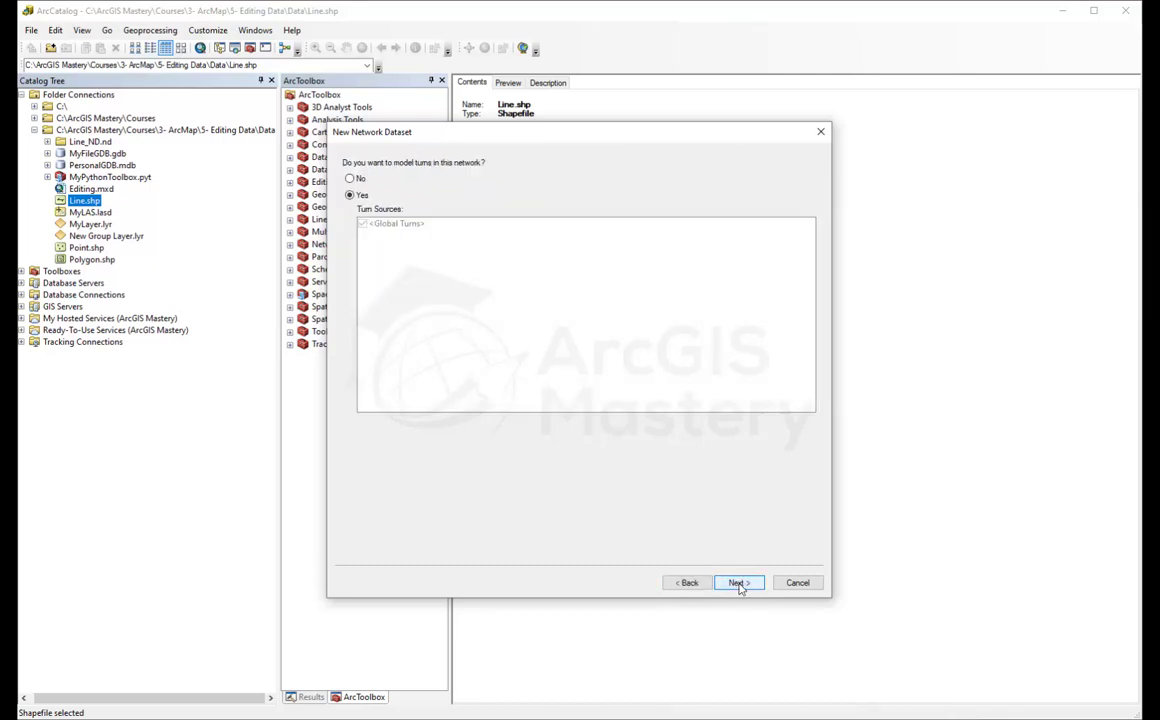
click(738, 583)
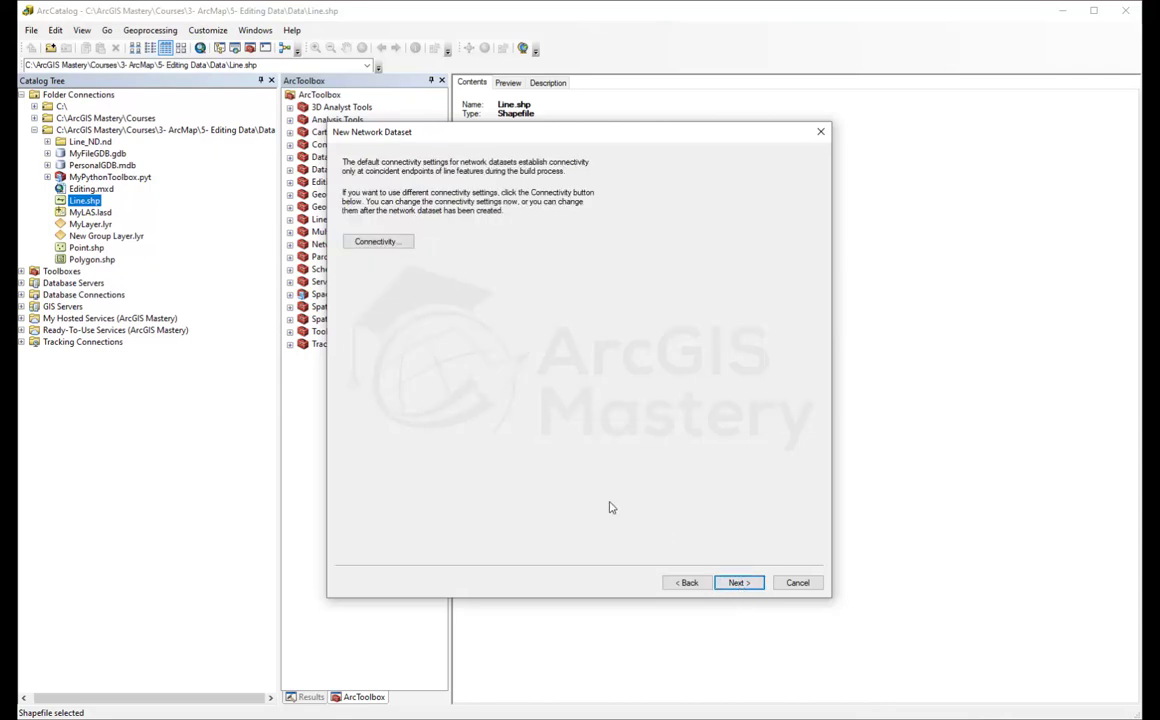
Set the Line source's connectivity policy to Any Vertex in the new network dataset
click(381, 248)
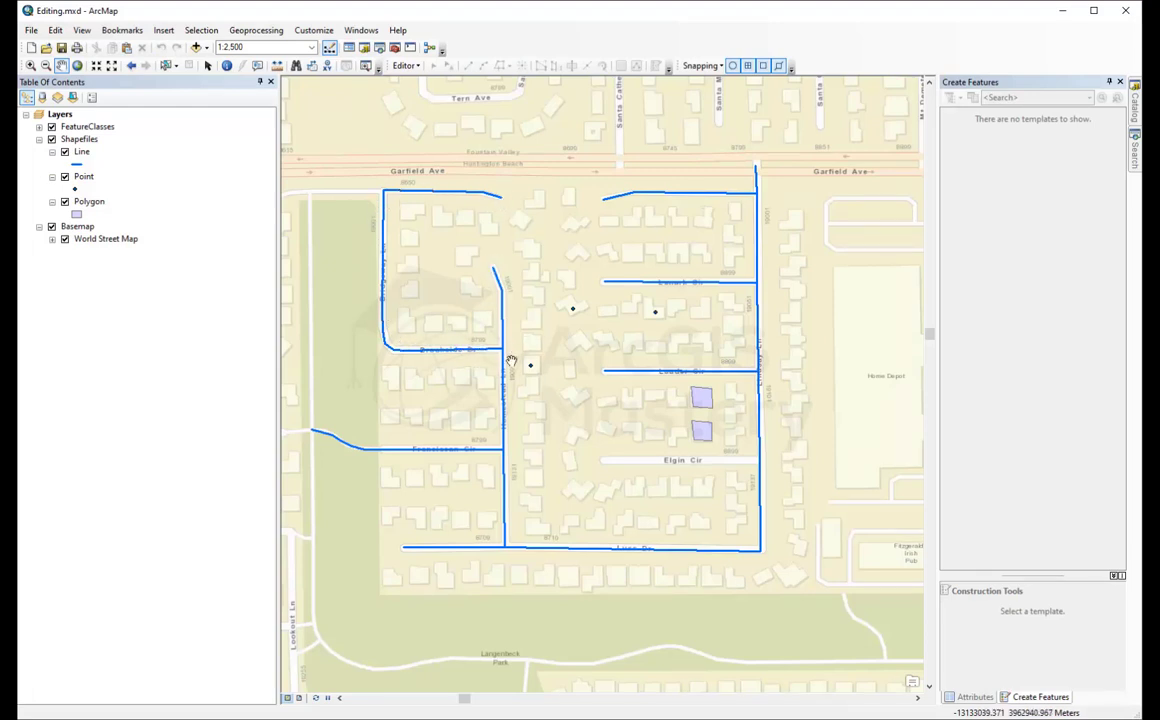
key(alt+Tab)
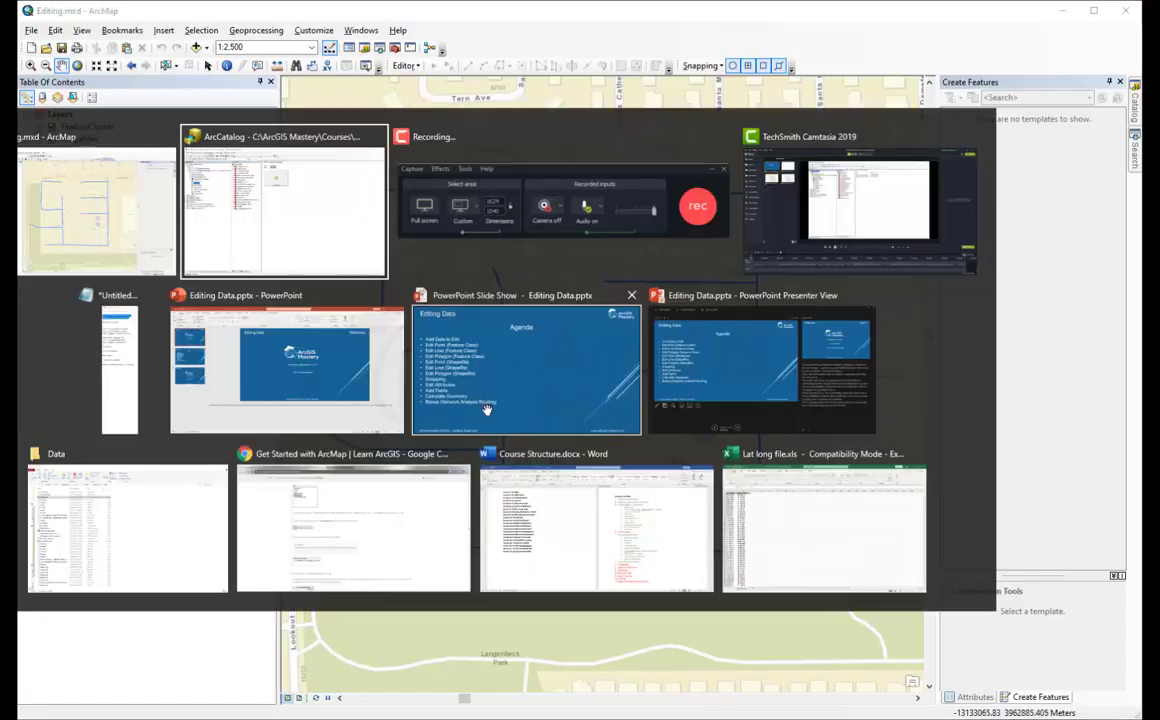
click(554, 280)
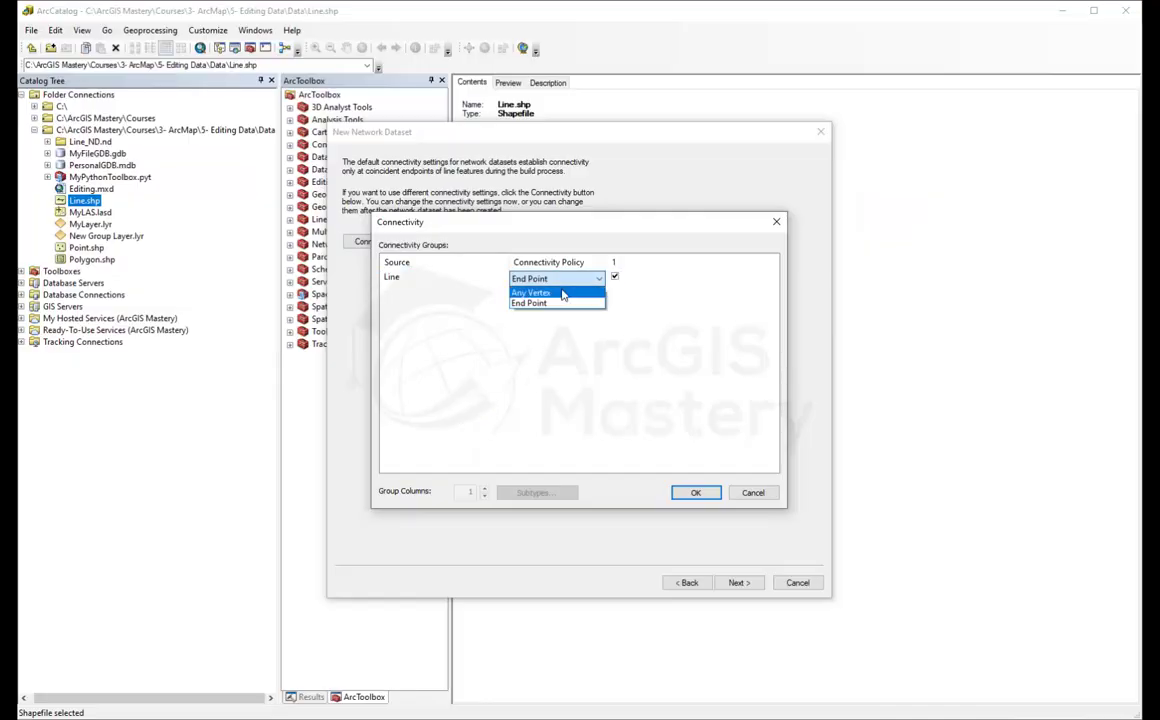
click(563, 293)
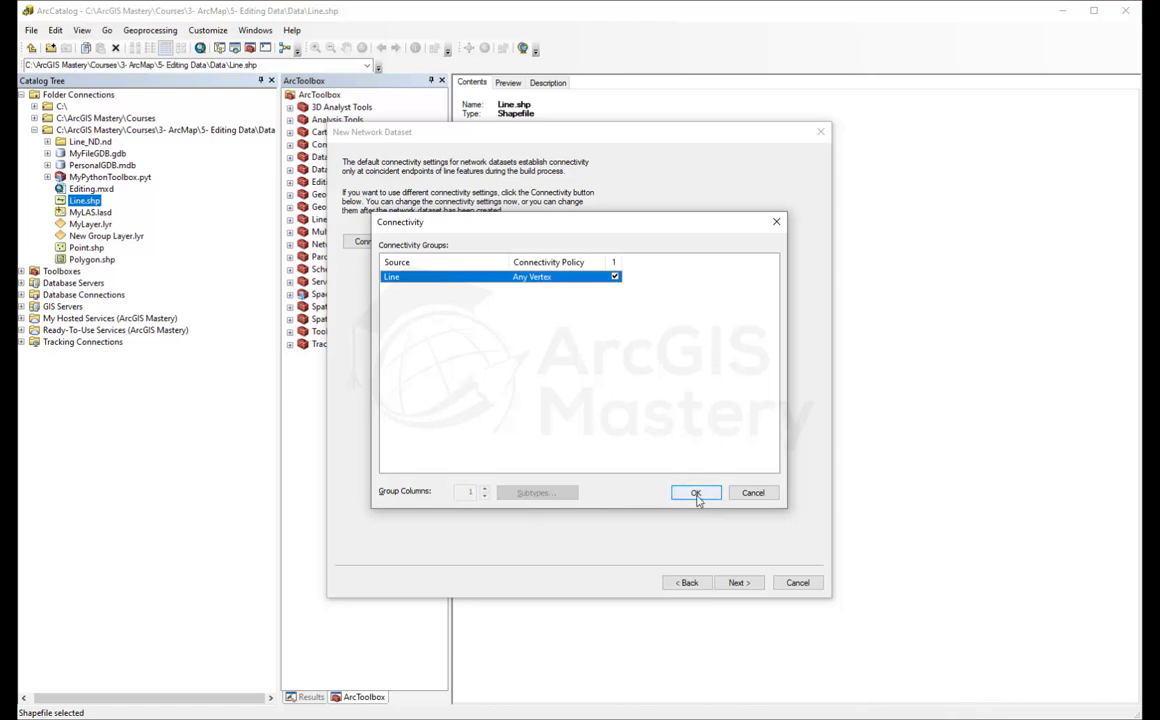
click(697, 495)
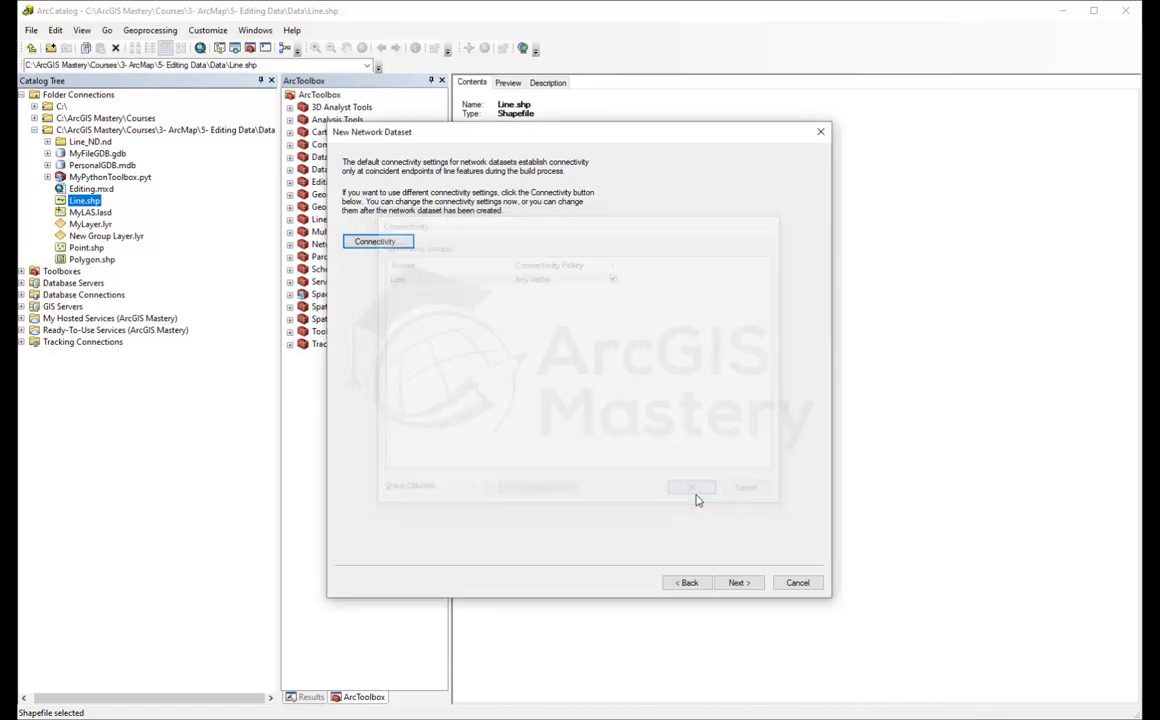
Create the network dataset with no elevation modelling, Length in meters as the cost attribute, and no driving directions
click(735, 582)
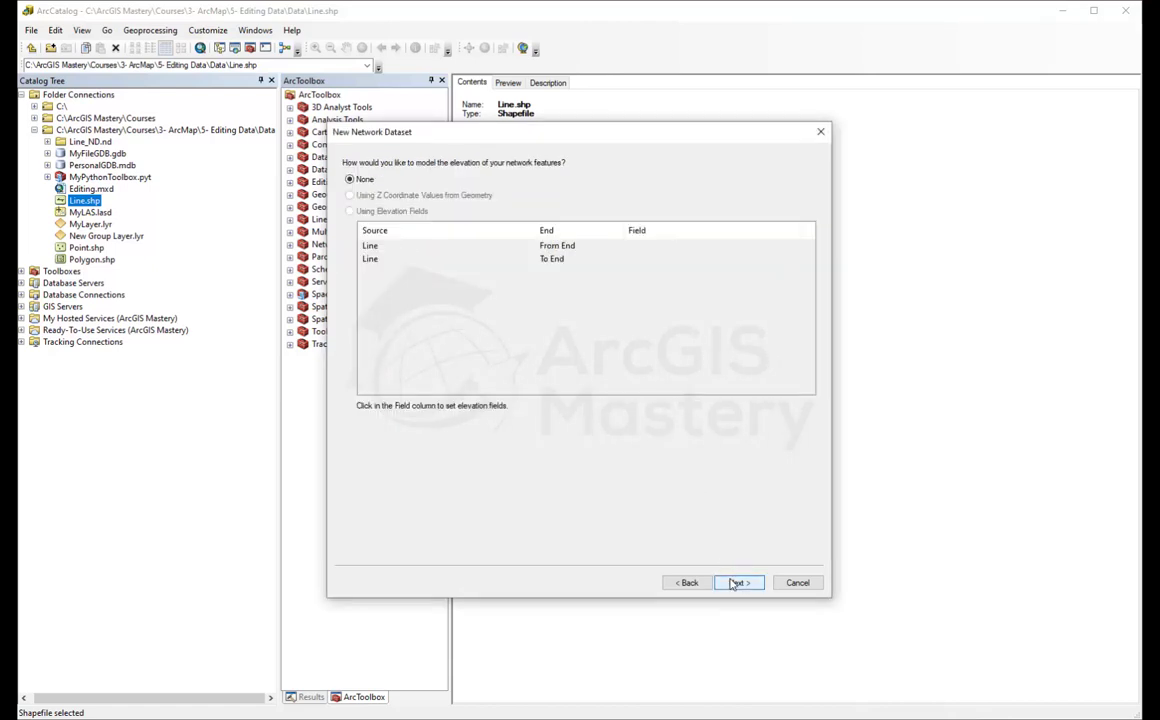
click(737, 582)
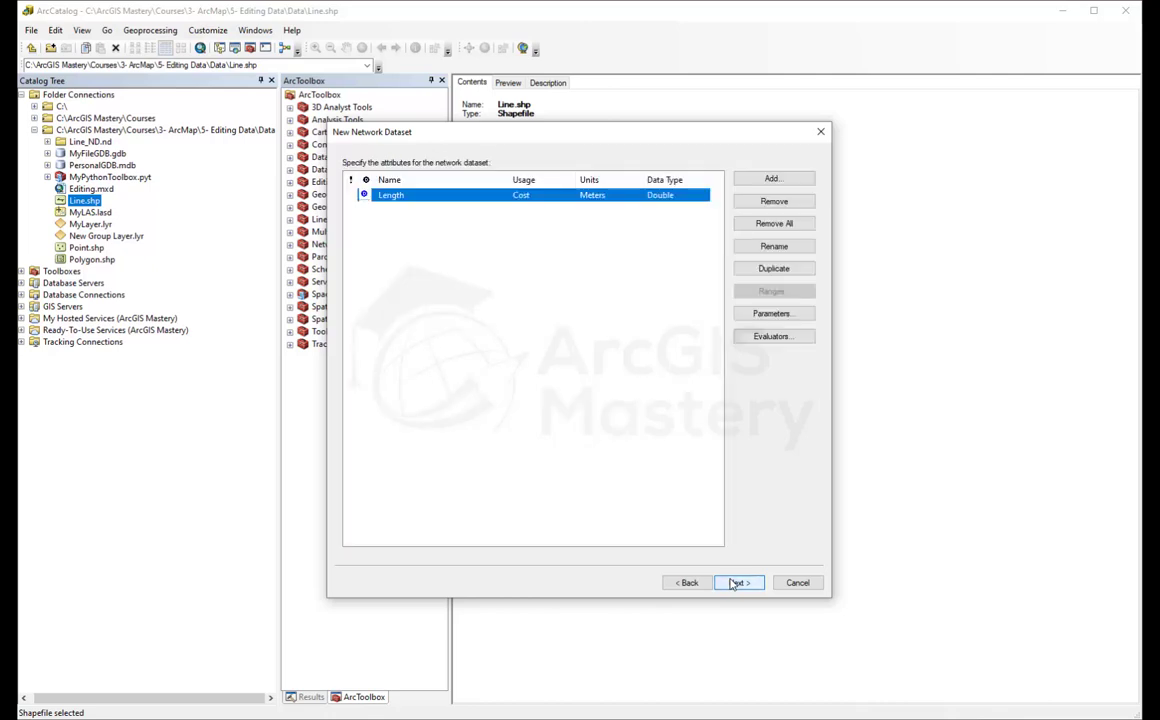
click(737, 582)
click(736, 582)
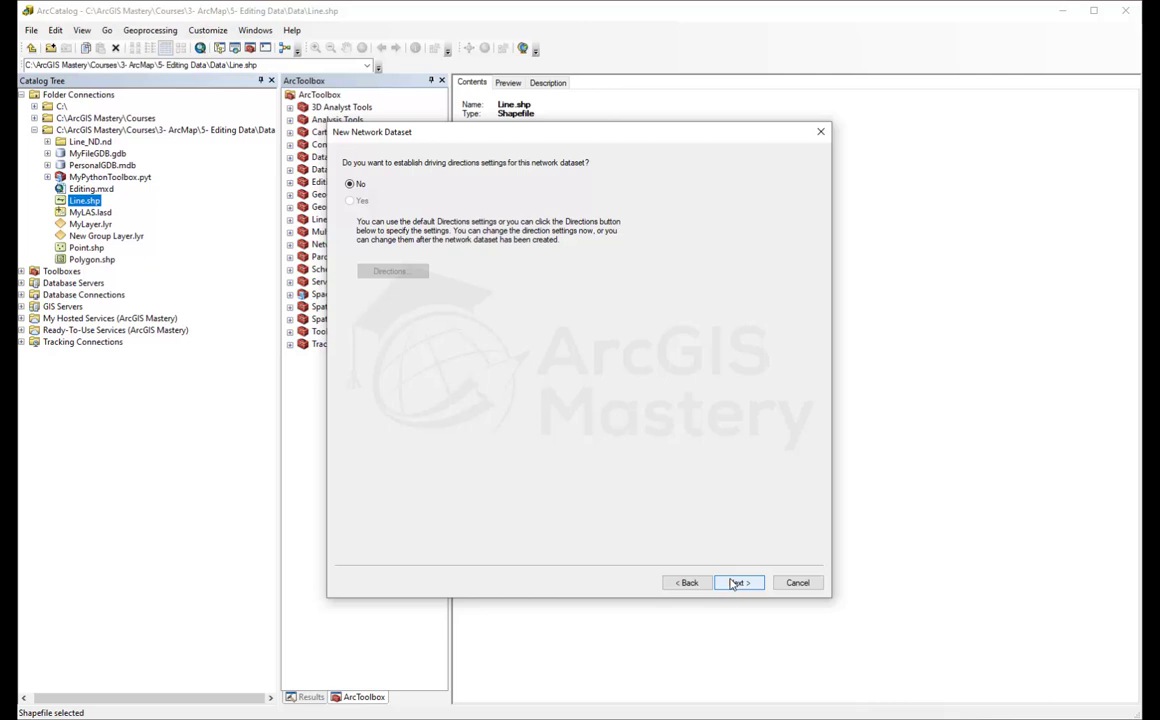
click(733, 584)
click(737, 583)
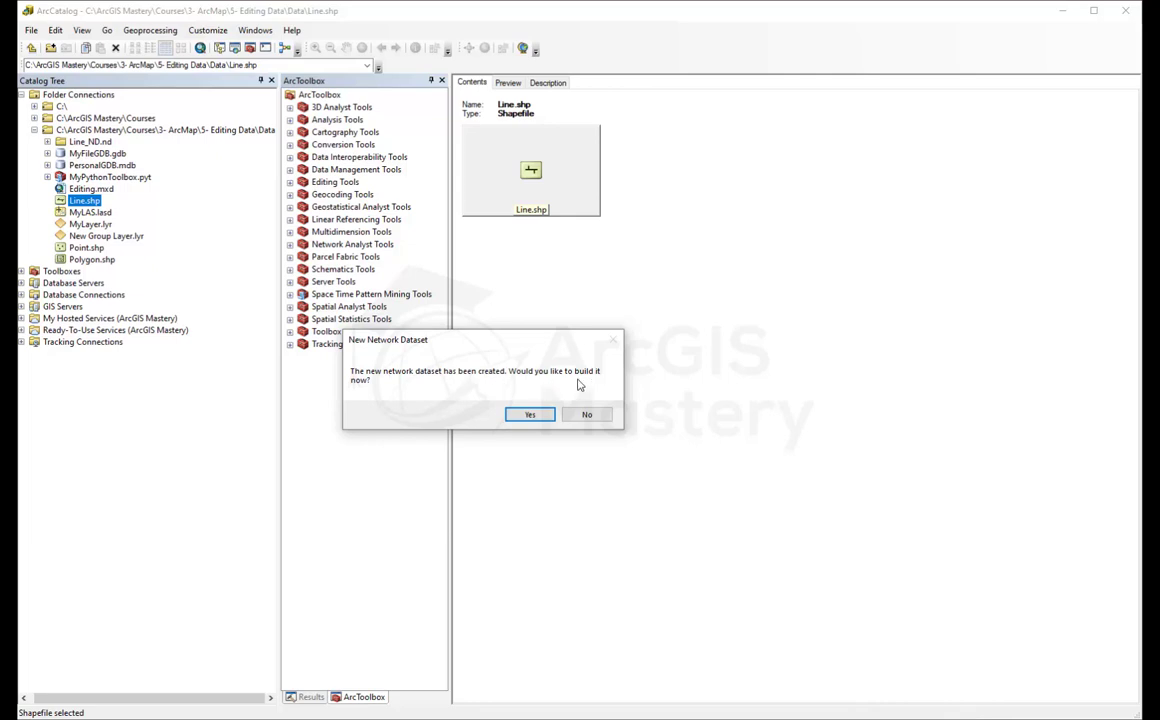
Build the new network dataset and select Routing.nd in the Editing Data folder
click(530, 414)
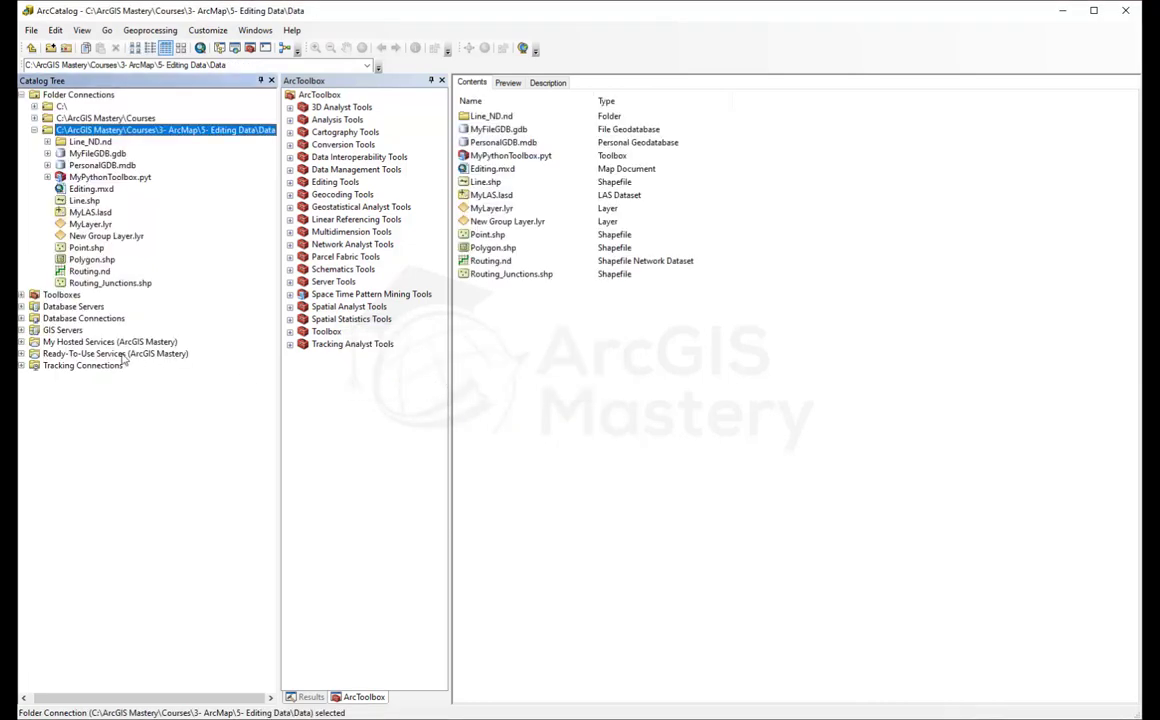
click(89, 271)
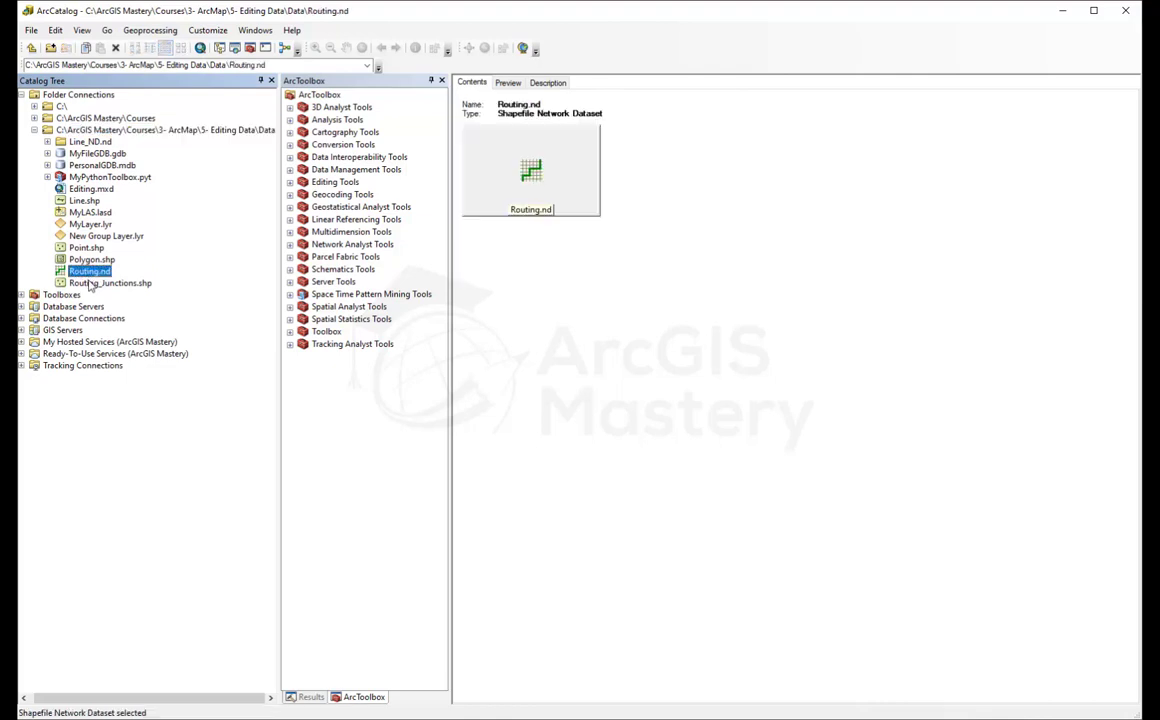
click(89, 285)
click(84, 272)
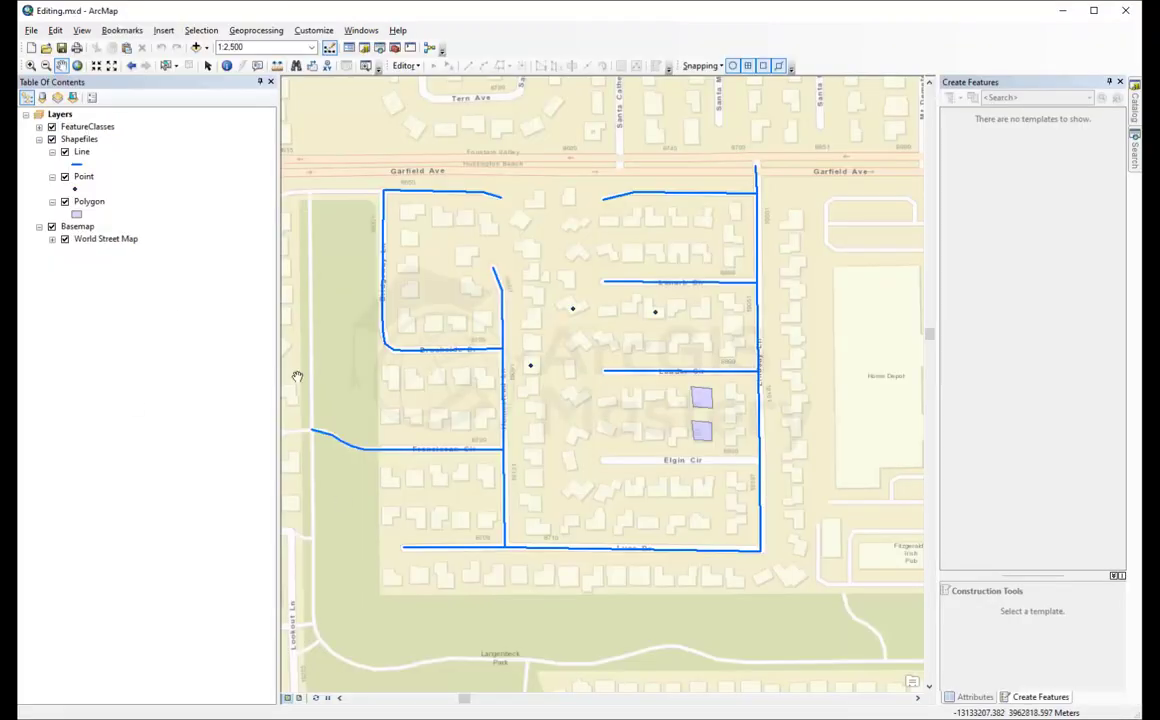
Switch to ArcMap and add Routing.nd to the map together with all feature classes that participate in it
right_click(62, 115)
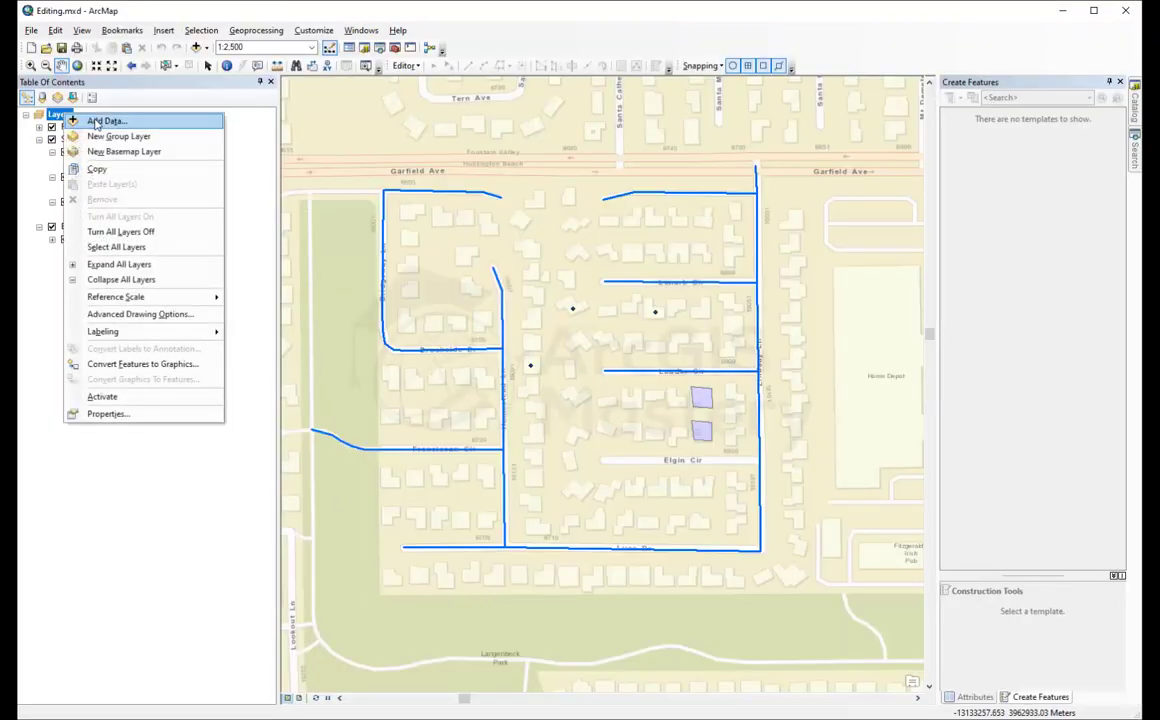
click(97, 121)
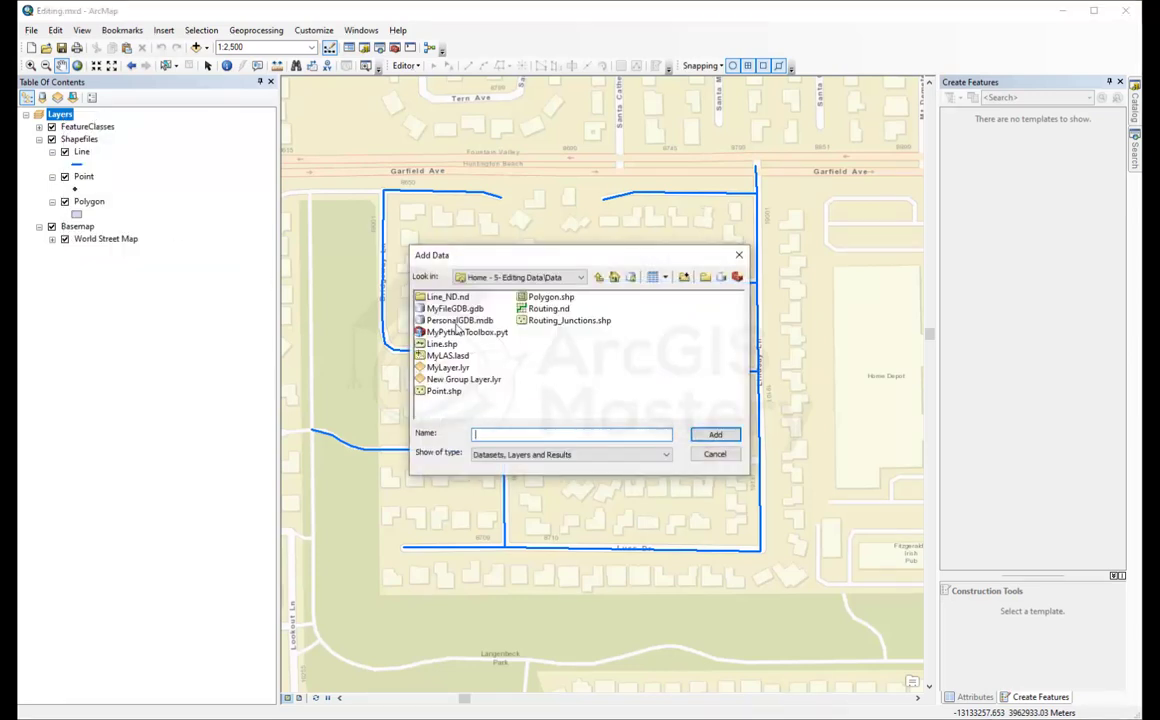
double_click(540, 310)
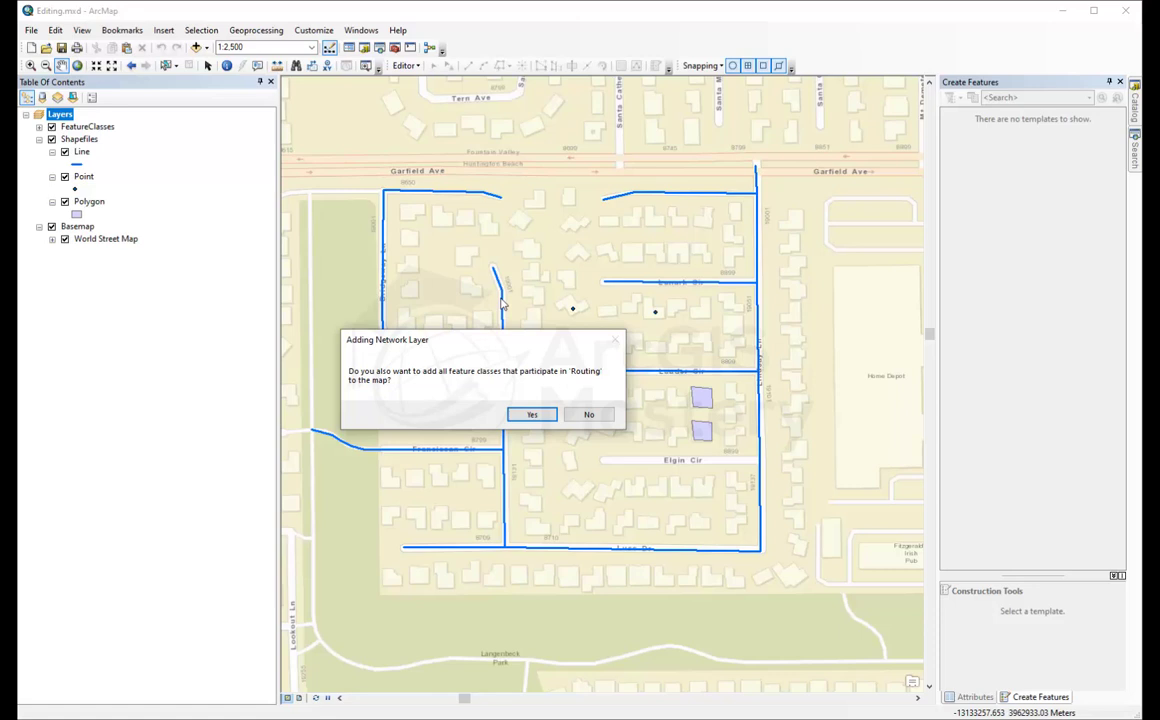
click(531, 414)
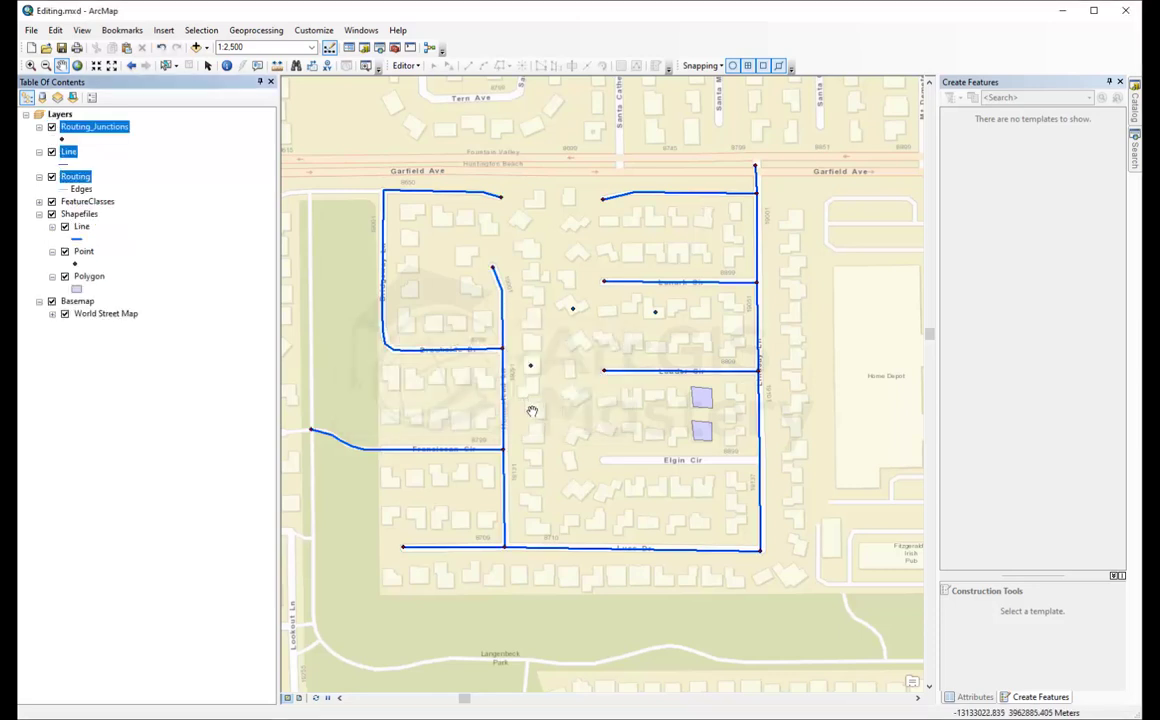
Hide the Line layer in the Shapefiles group and give the newly added Line layer the Expressway symbol
click(53, 228)
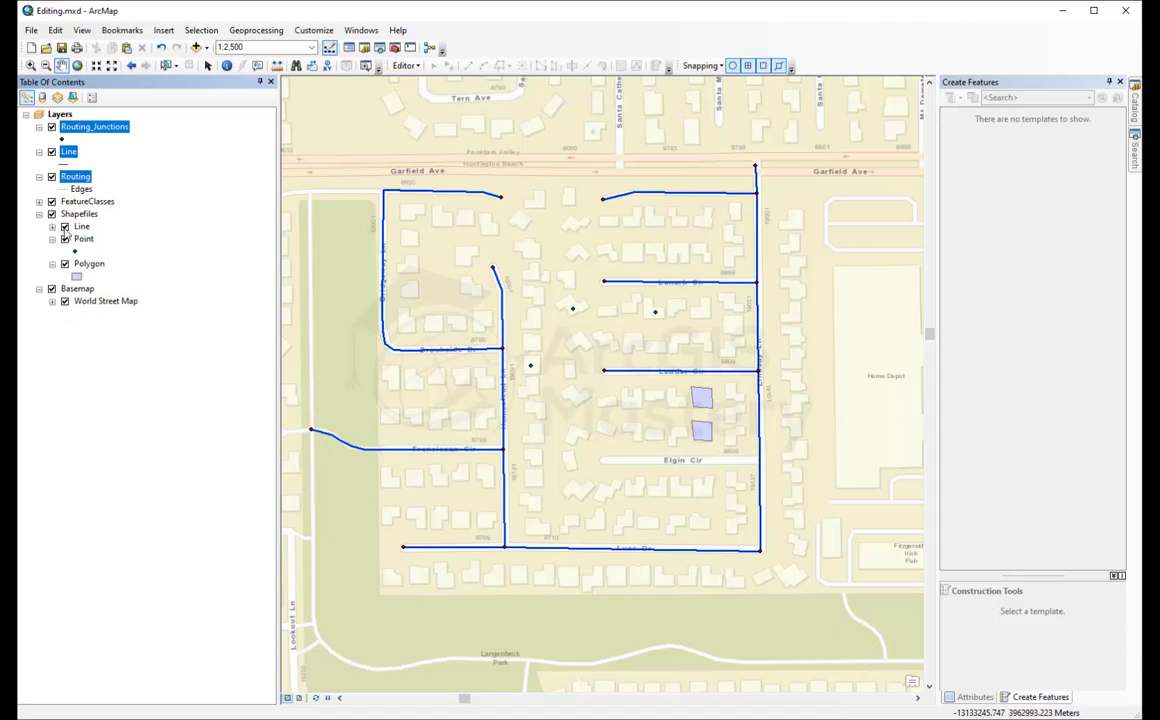
click(65, 226)
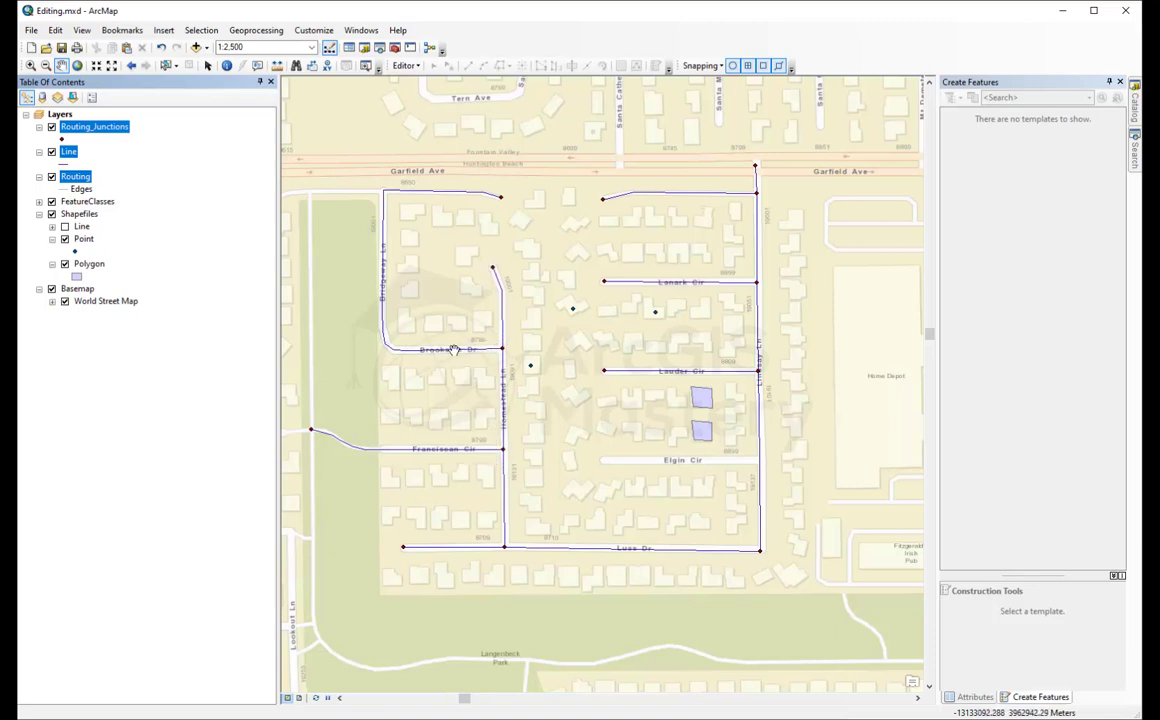
click(70, 152)
click(70, 140)
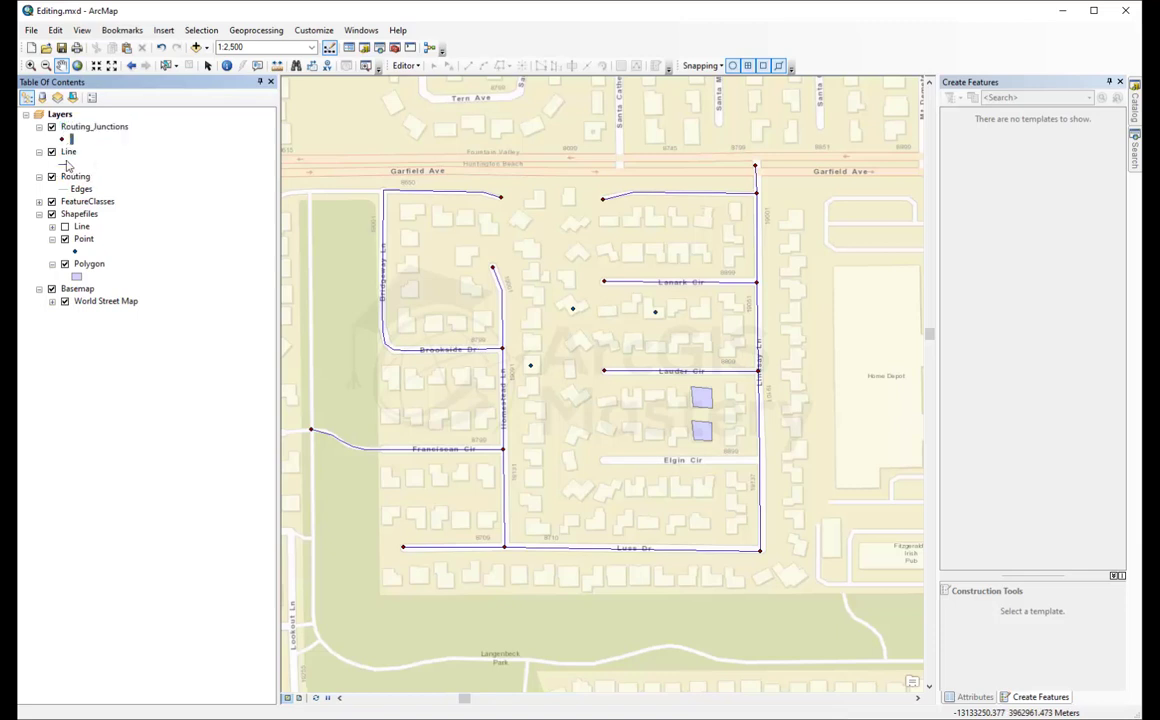
click(64, 160)
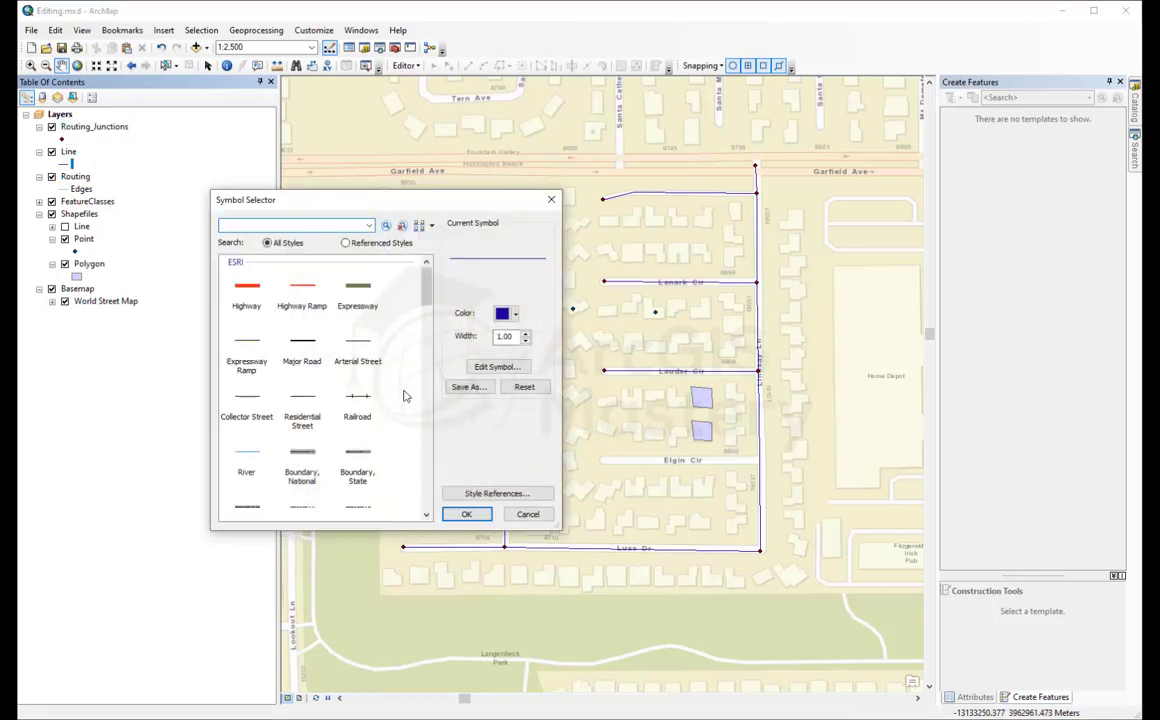
click(358, 288)
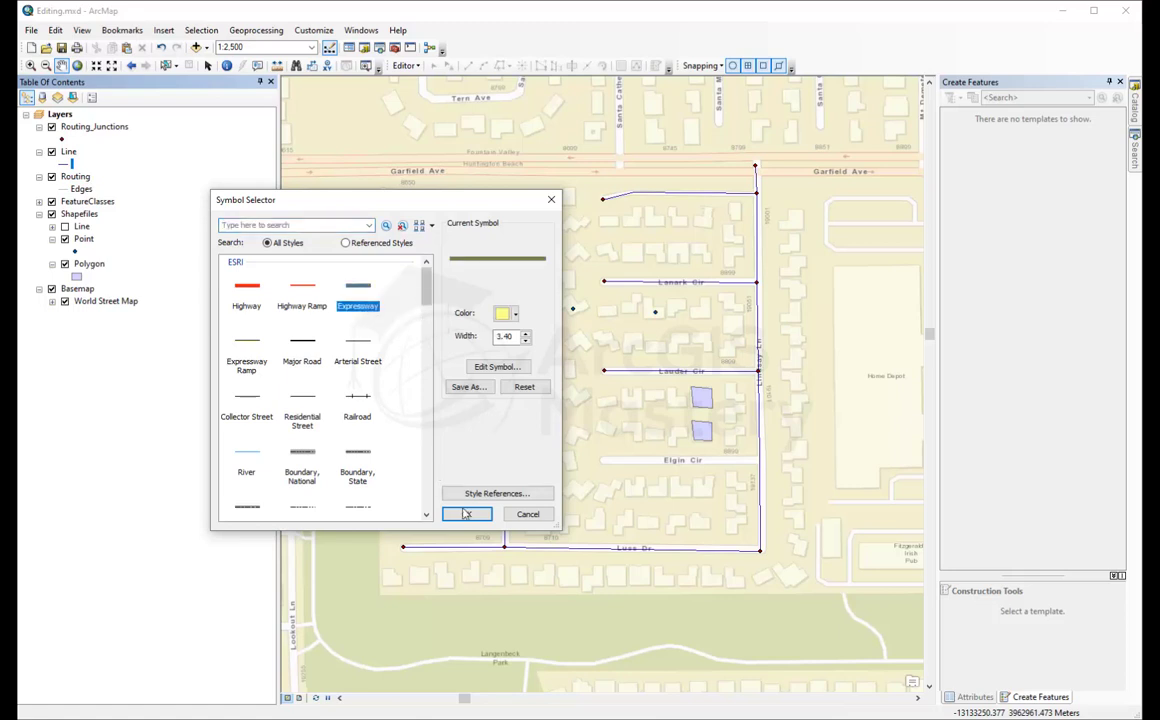
click(466, 514)
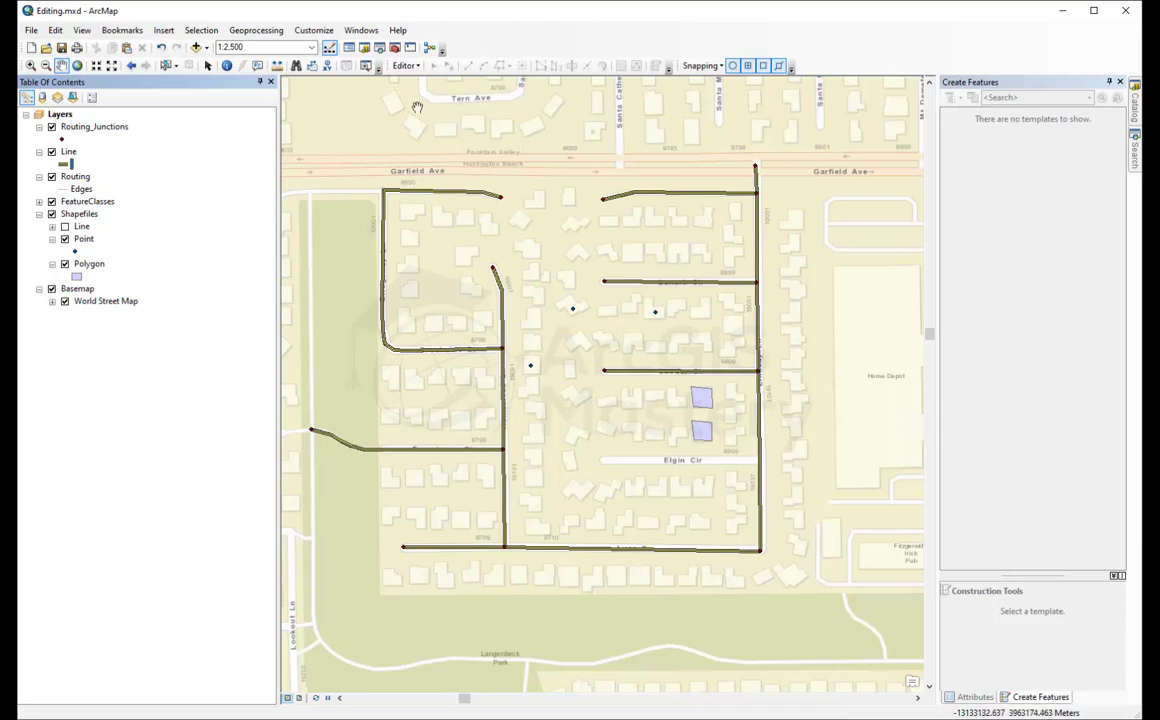
Show the Network Analyst toolbar and create a new route analysis layer on the Routing network dataset
right_click(490, 43)
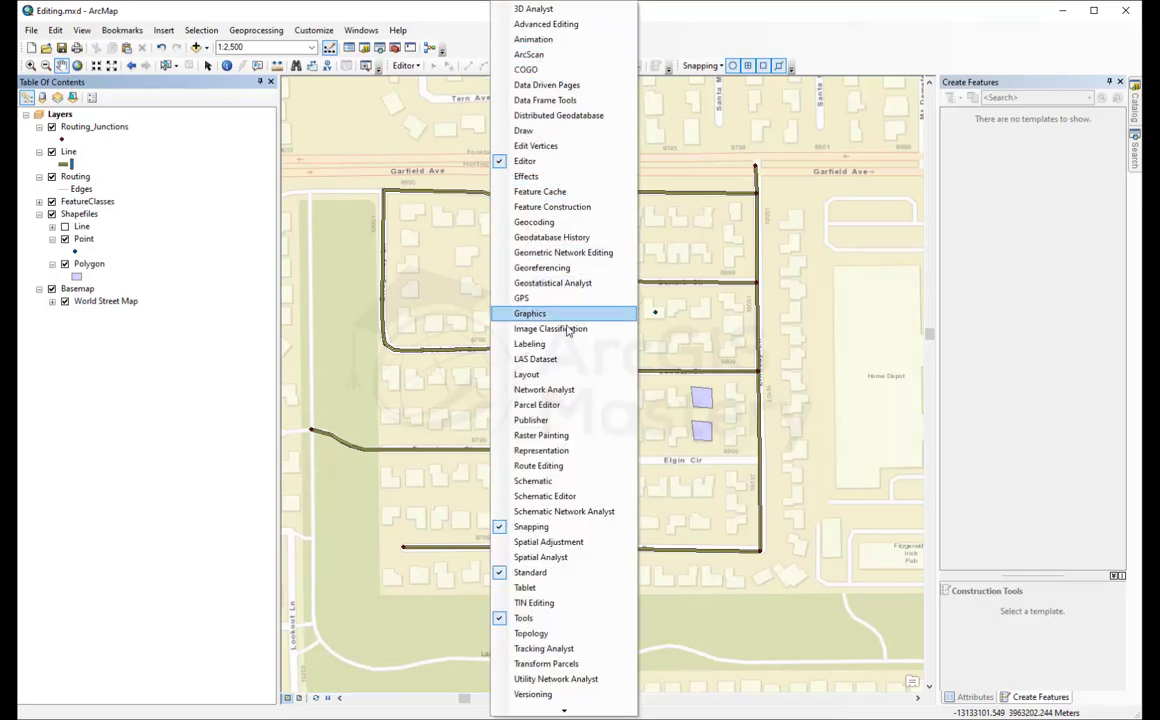
click(548, 376)
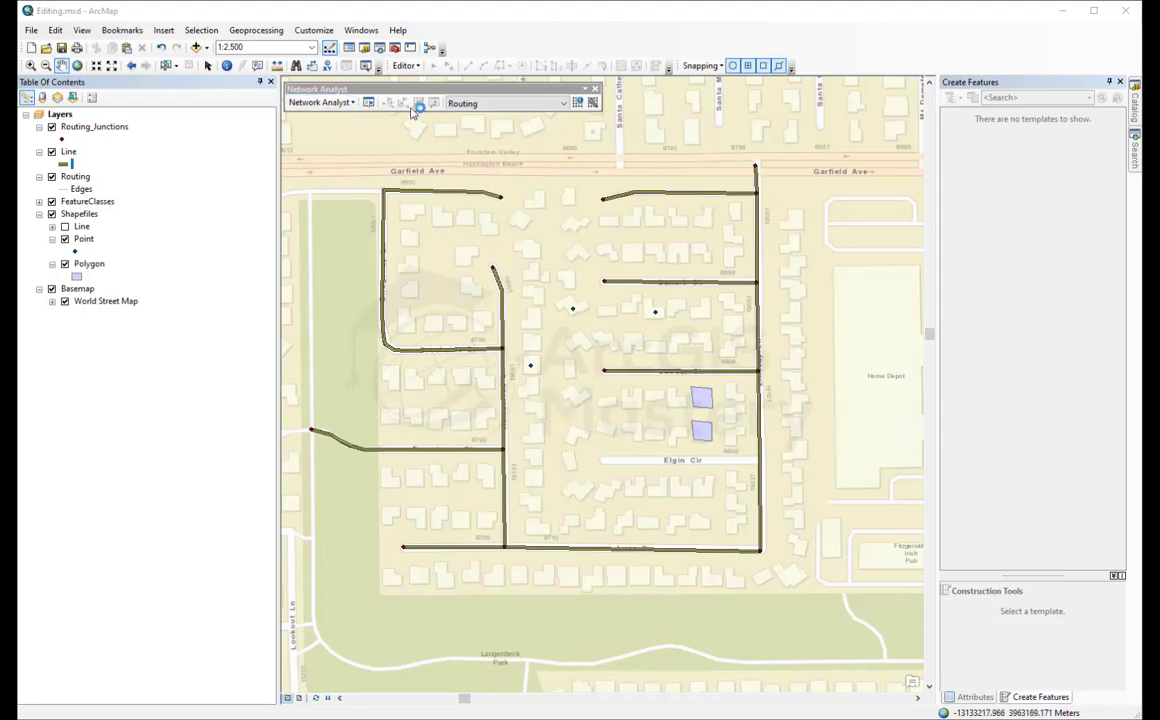
click(562, 104)
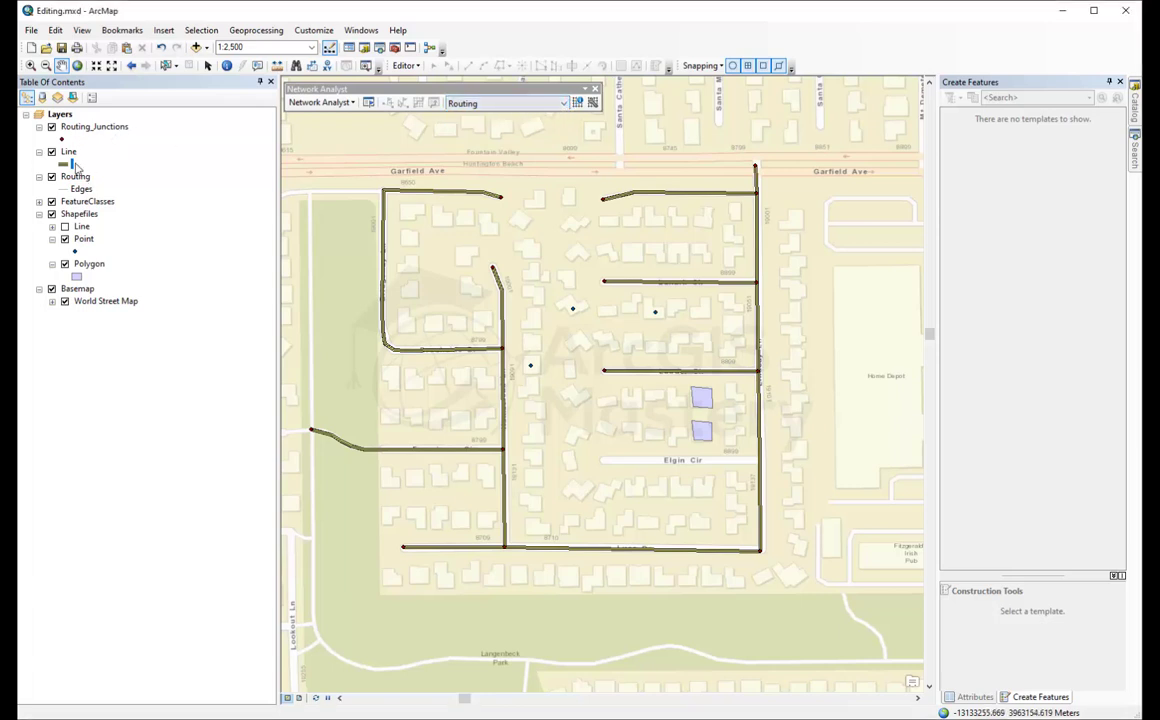
click(351, 103)
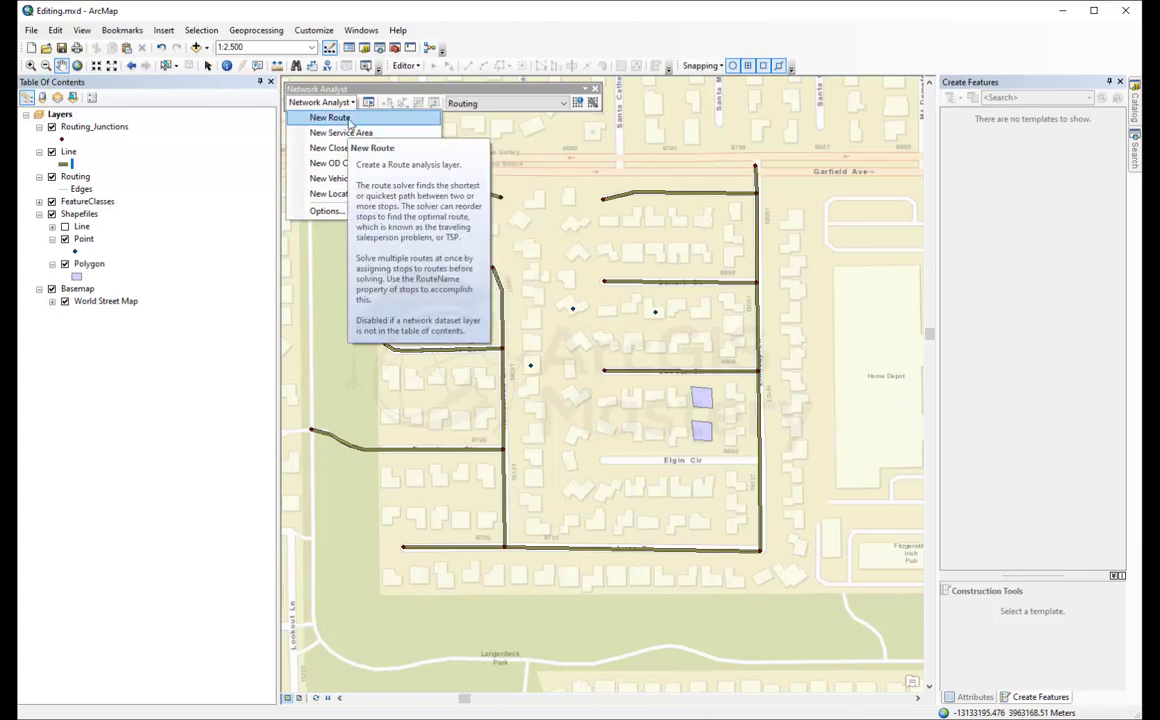
click(330, 118)
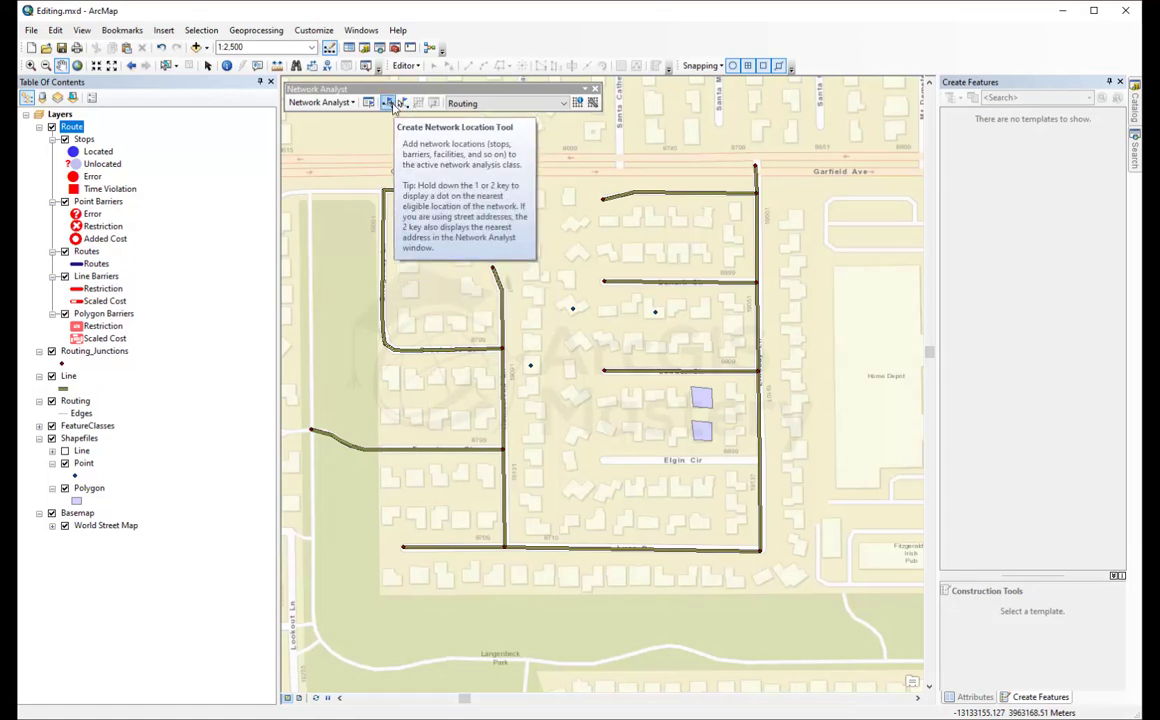
Disable the Network Analyst extension and enable it again
click(313, 30)
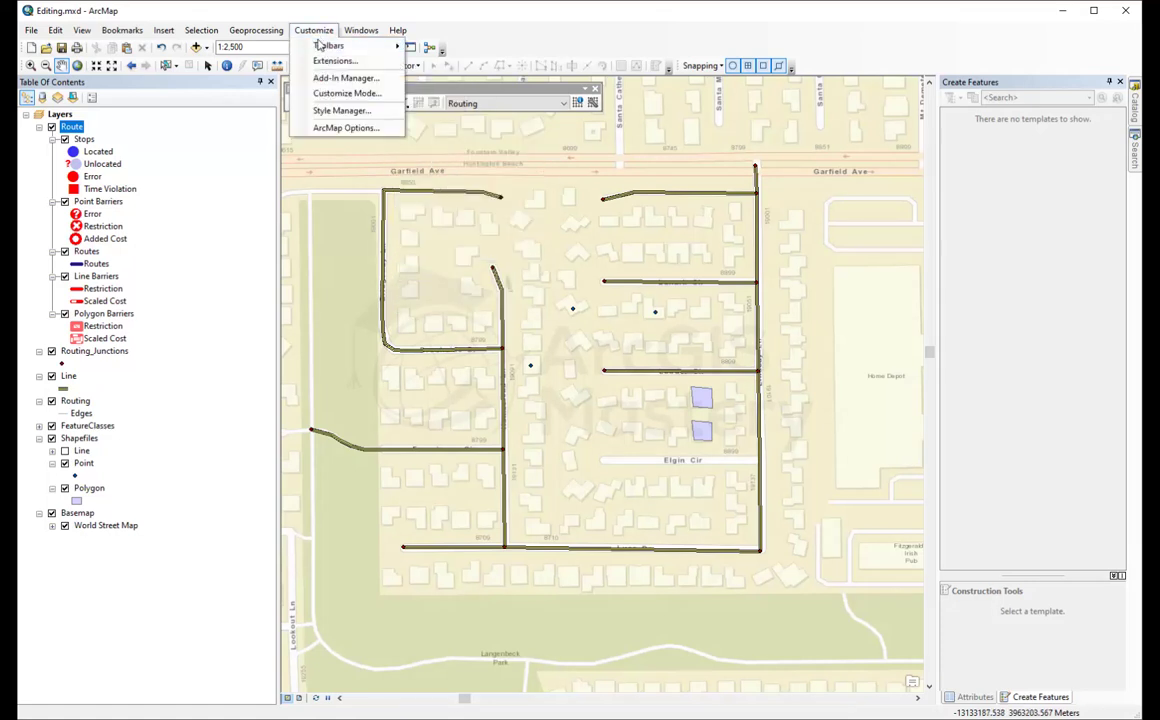
click(341, 63)
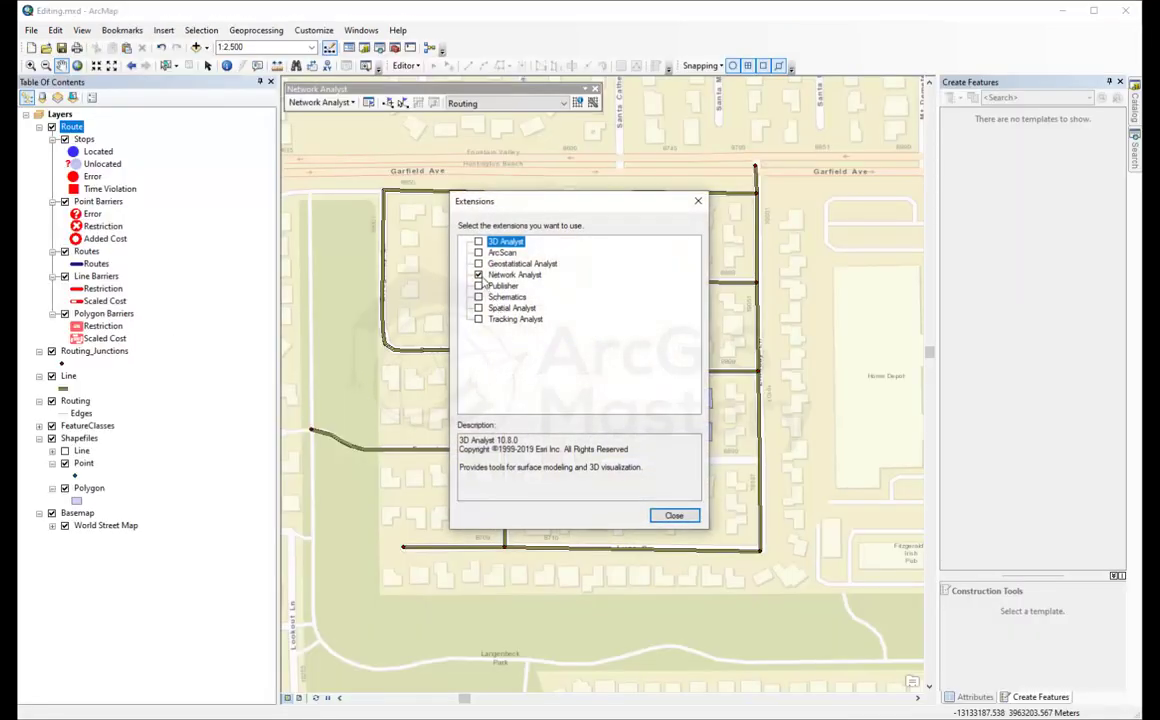
click(674, 515)
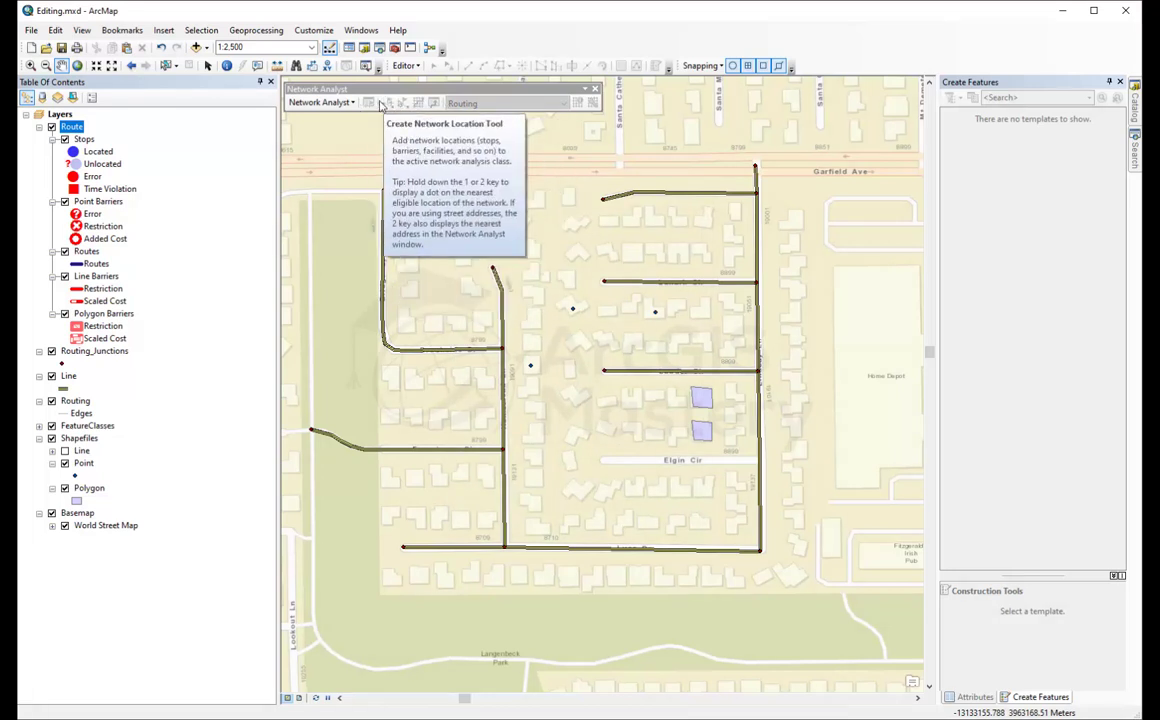
drag(286, 88, 302, 92)
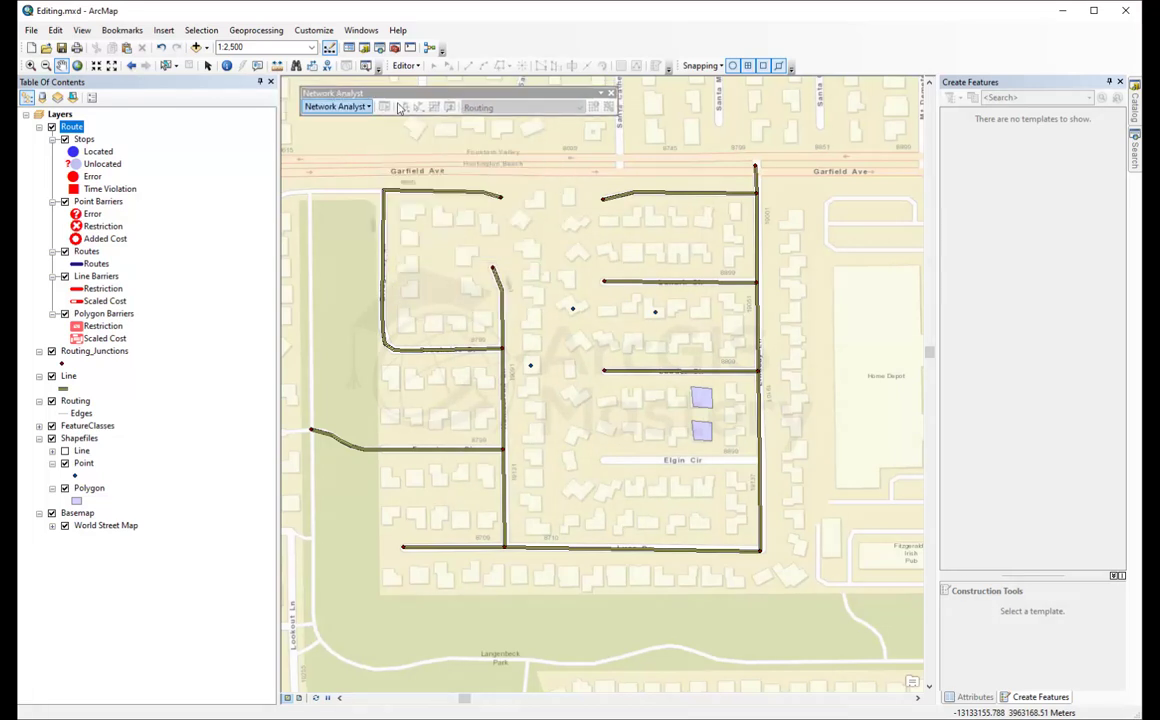
click(311, 32)
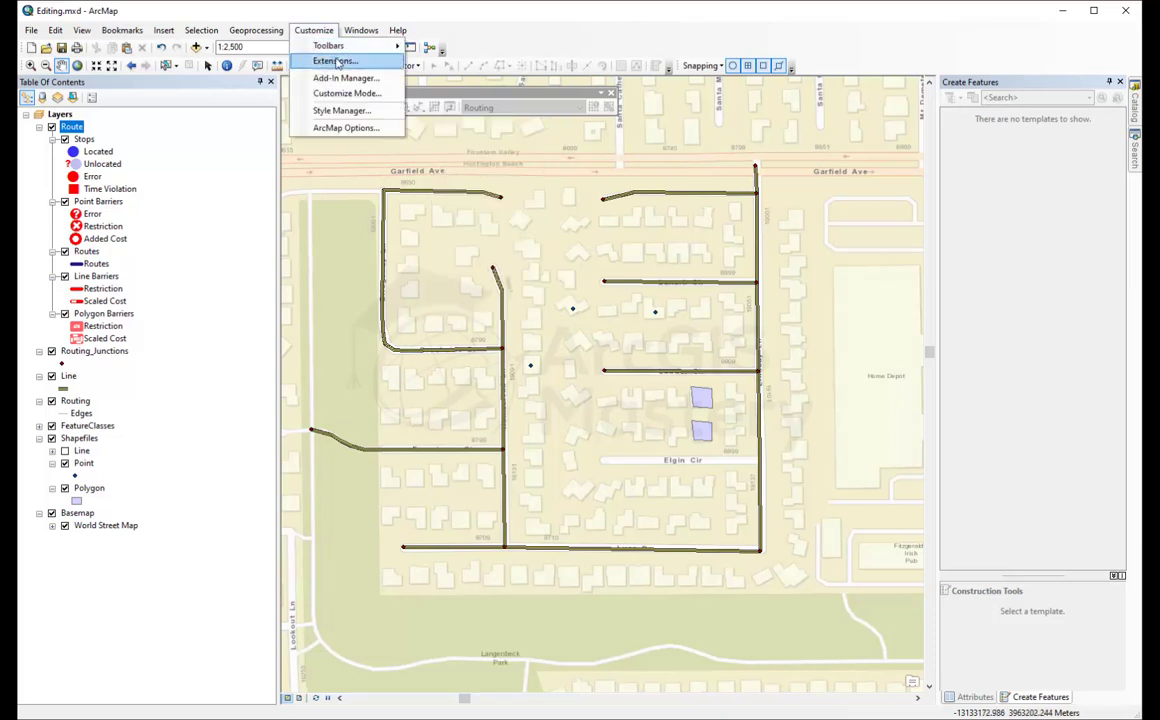
click(305, 57)
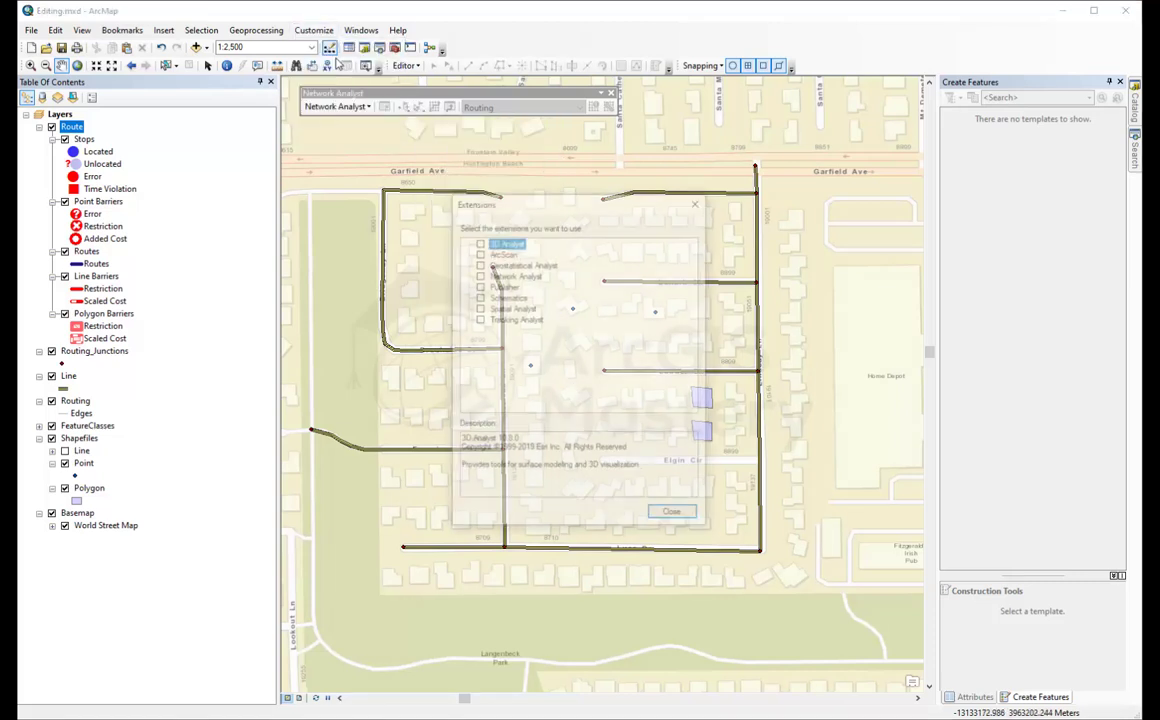
click(478, 275)
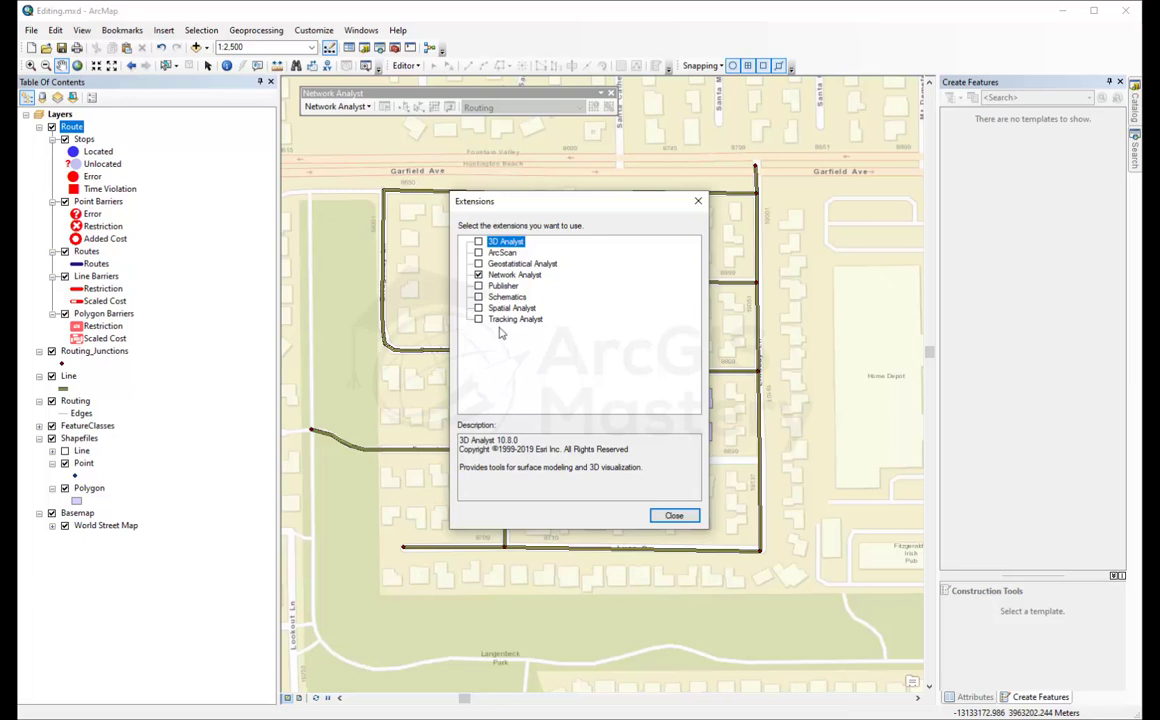
click(674, 515)
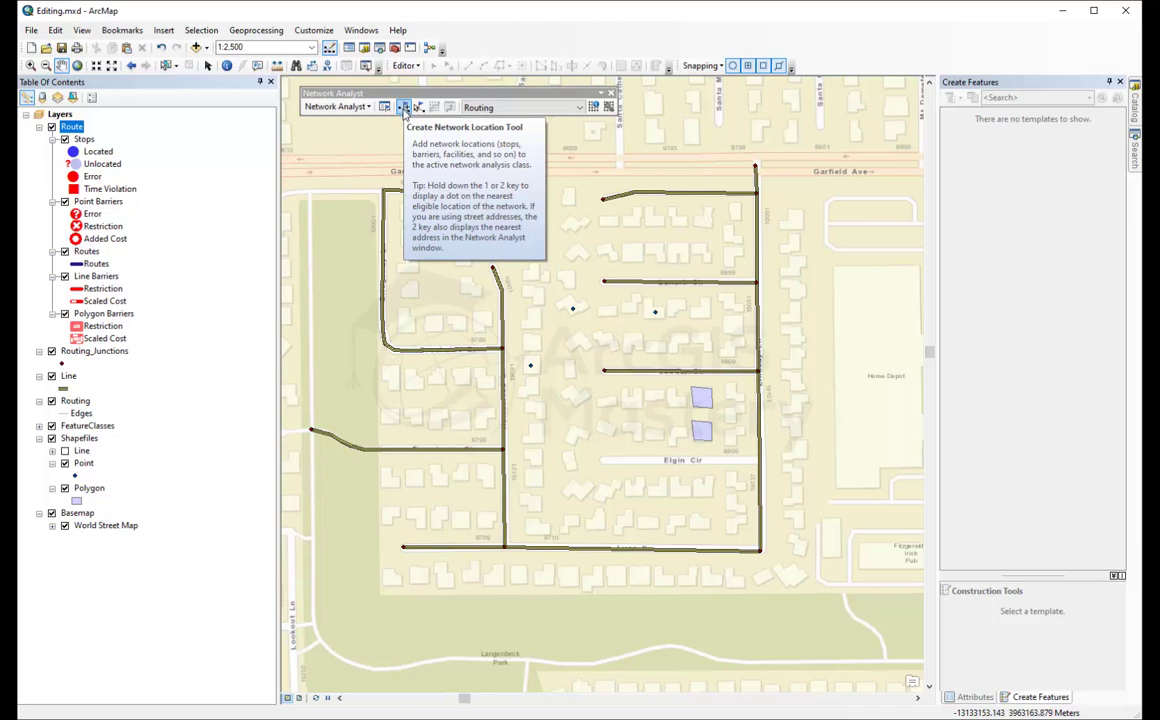
Place four stops on the street south of Garfield Ave, Bridgeway Ln, Homestead Ln and Lanark Cir, and solve the route
click(404, 108)
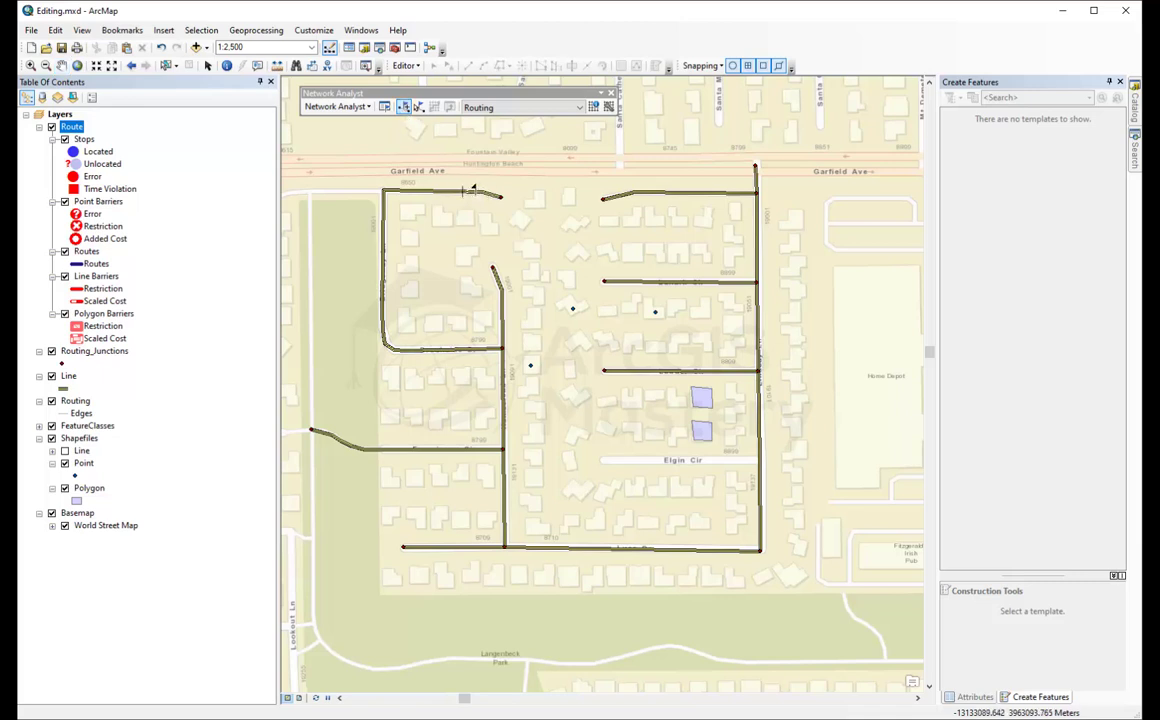
click(460, 191)
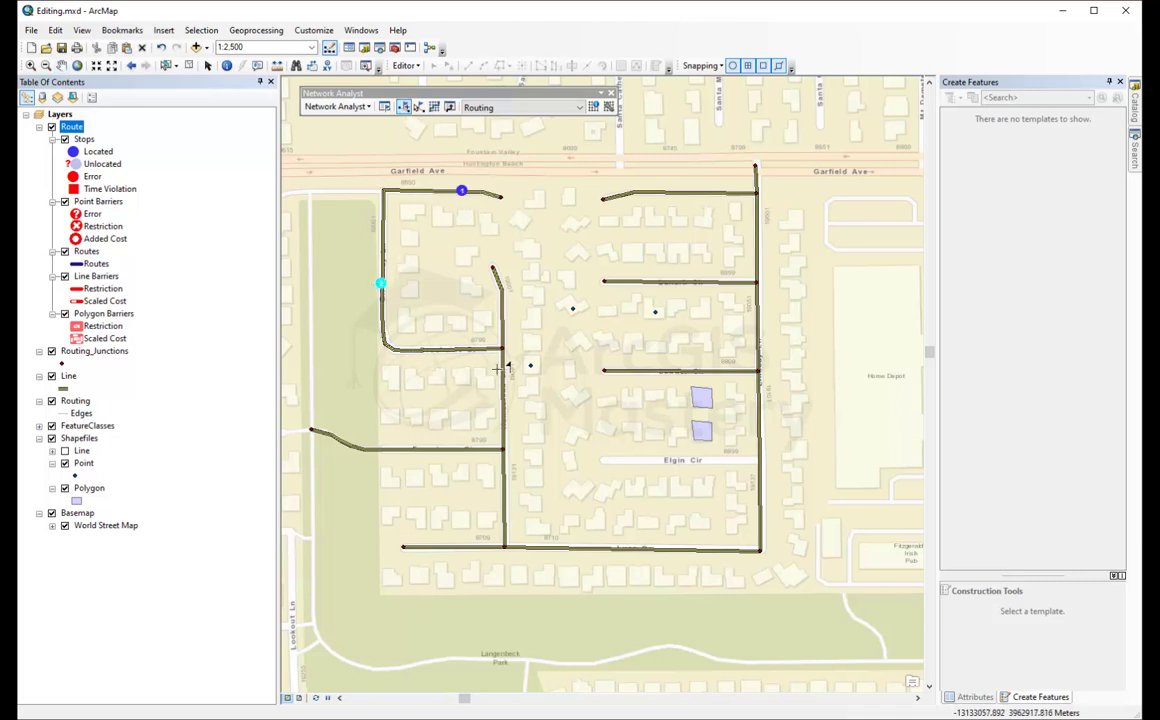
click(380, 283)
click(666, 283)
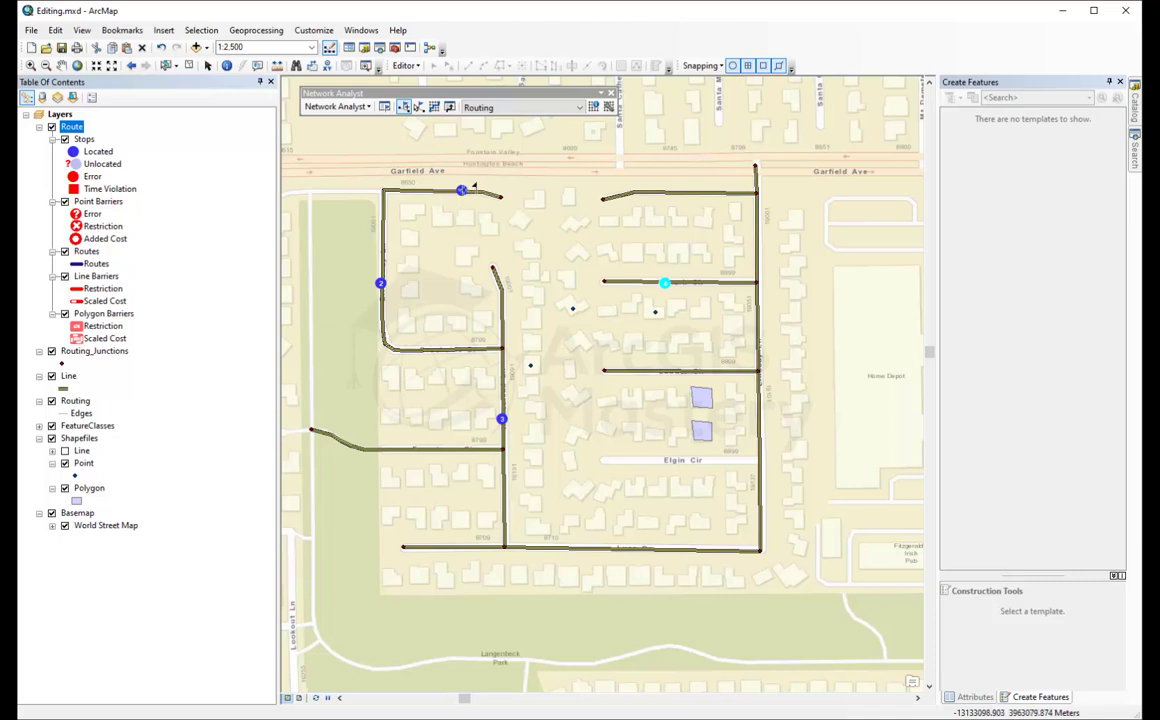
click(435, 107)
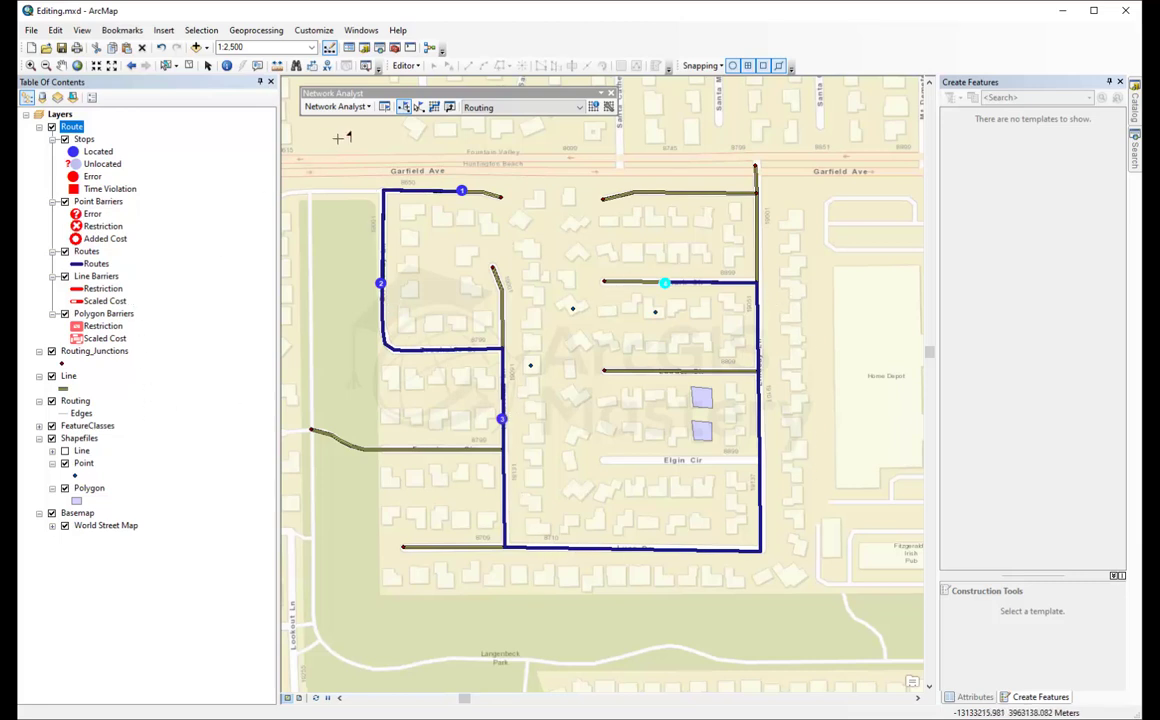
Open the Network Analyst window and examine the route's stops, barriers and the available analysis types
click(385, 107)
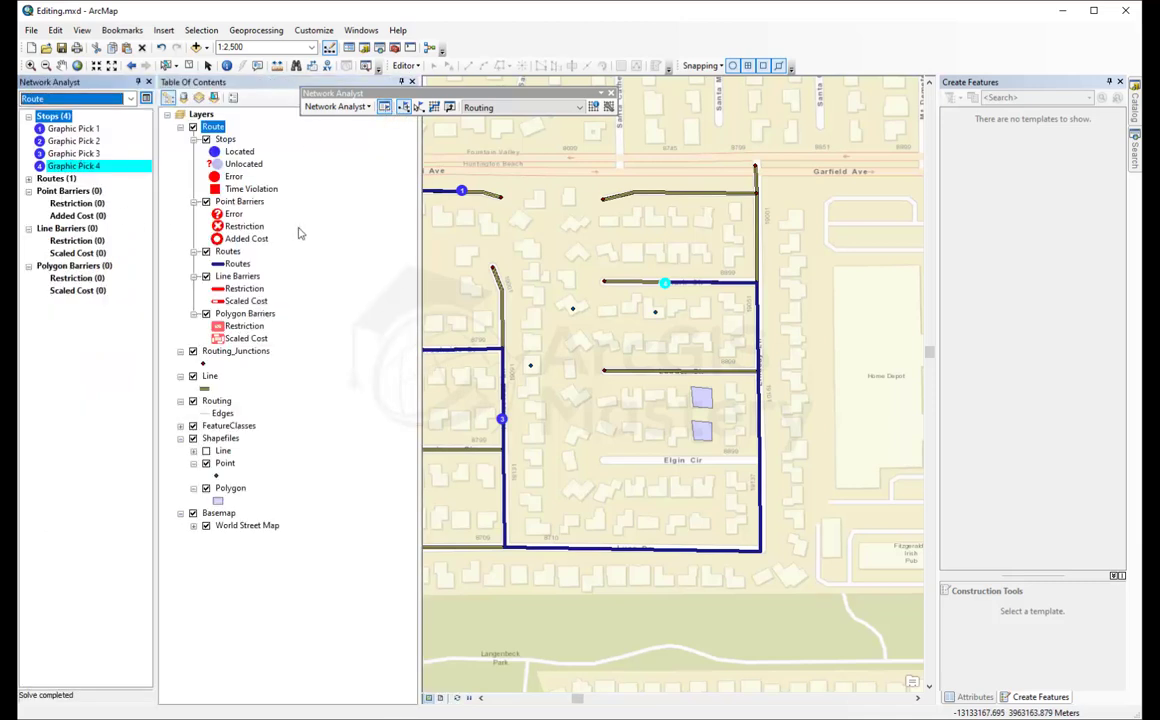
click(236, 213)
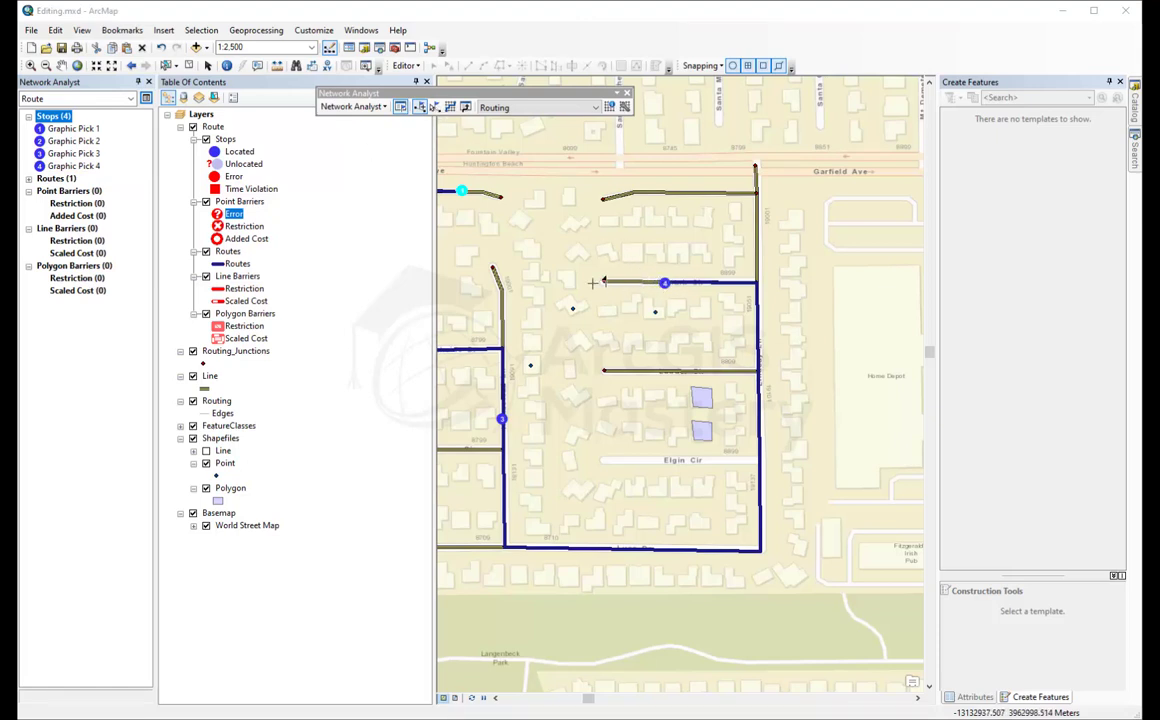
click(351, 105)
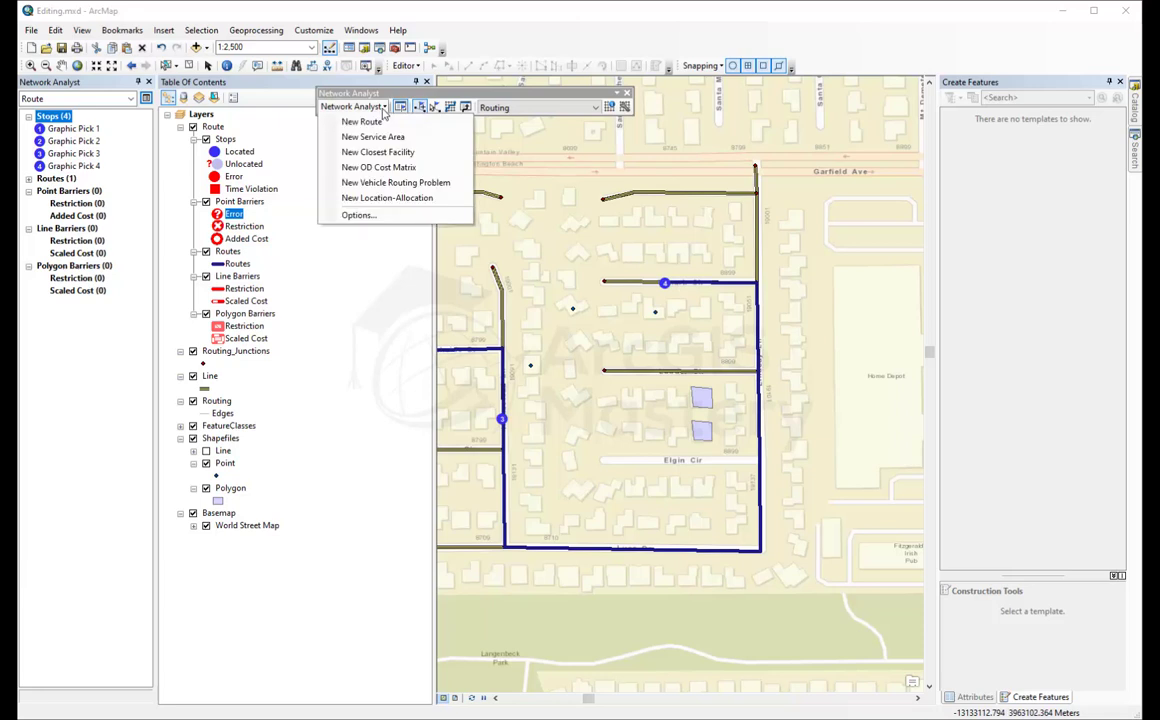
click(383, 108)
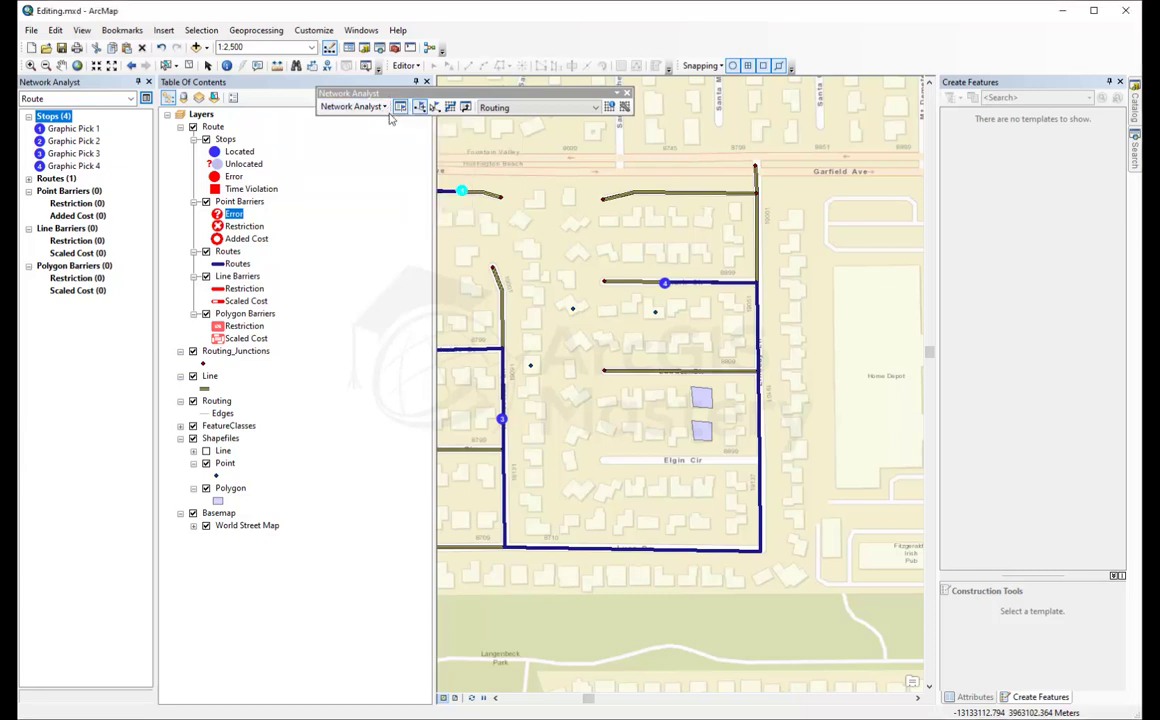